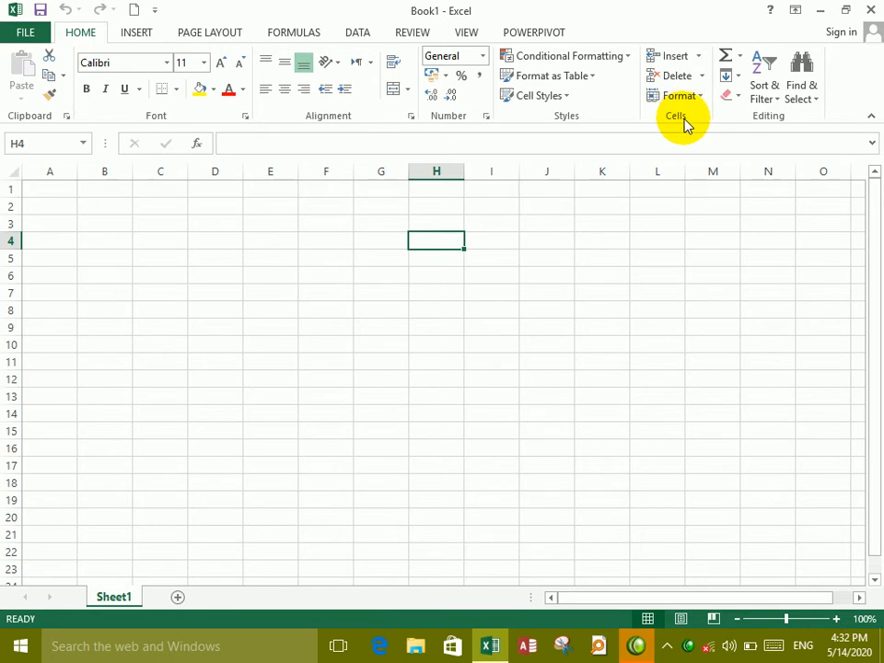
{"action": "left_click", "coordinate": [700, 57]}
{"action": "left_click", "coordinate": [700, 57]}
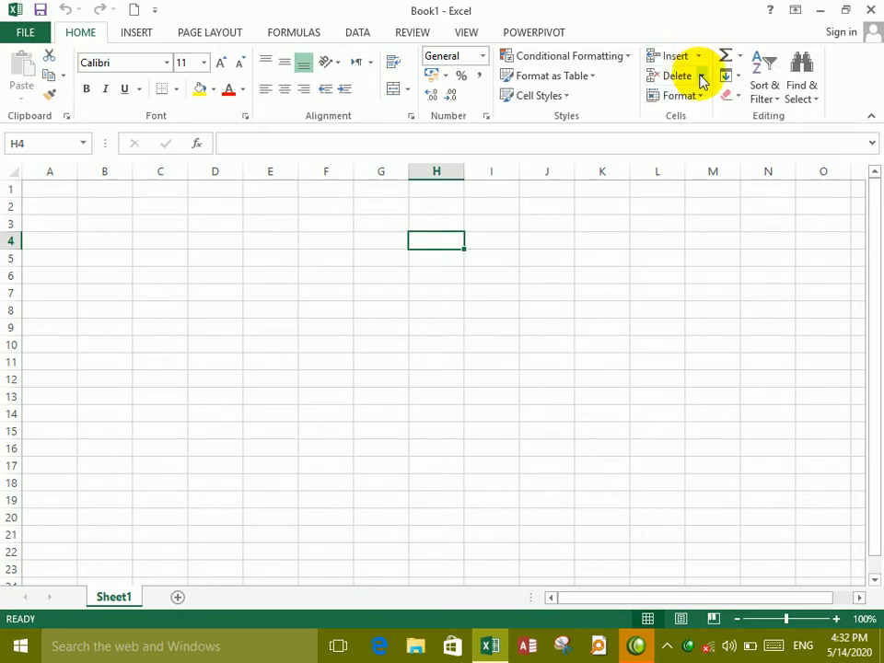
{"action": "left_click", "coordinate": [670, 101]}
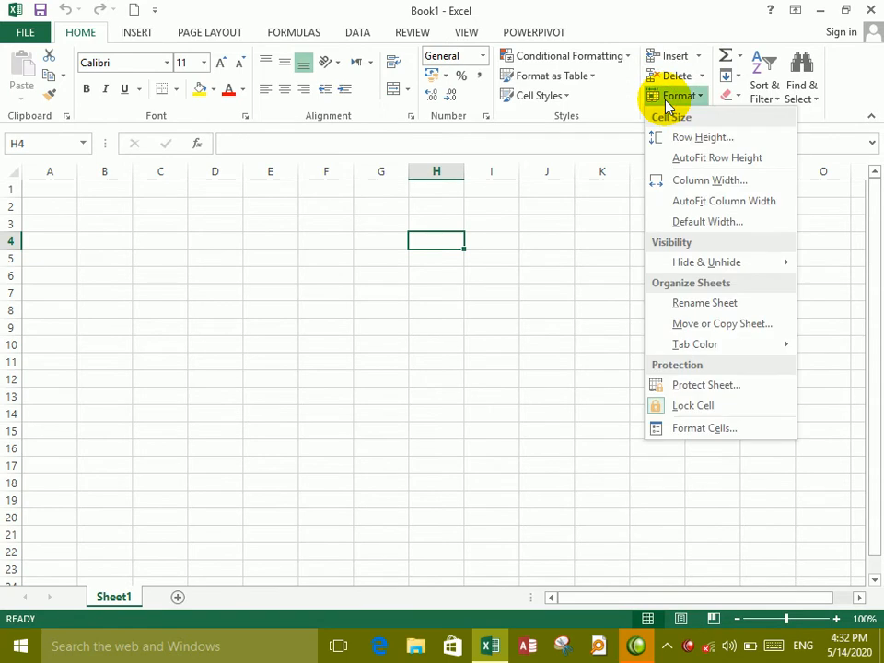
{"action": "left_click", "coordinate": [273, 212]}
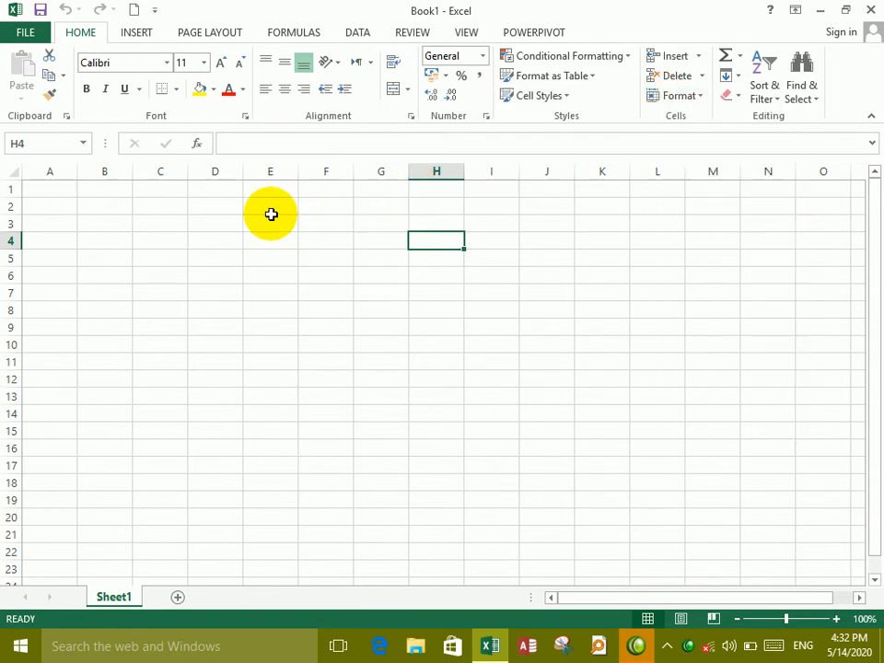
Step: Enter the column headers Item, Price, Units and Amount in cells A1 through D1
{"action": "left_click", "coordinate": [836, 619]}
{"action": "left_click", "coordinate": [836, 619]}
{"action": "left_click", "coordinate": [836, 619]}
{"action": "left_click", "coordinate": [836, 619]}
{"action": "left_click", "coordinate": [836, 619]}
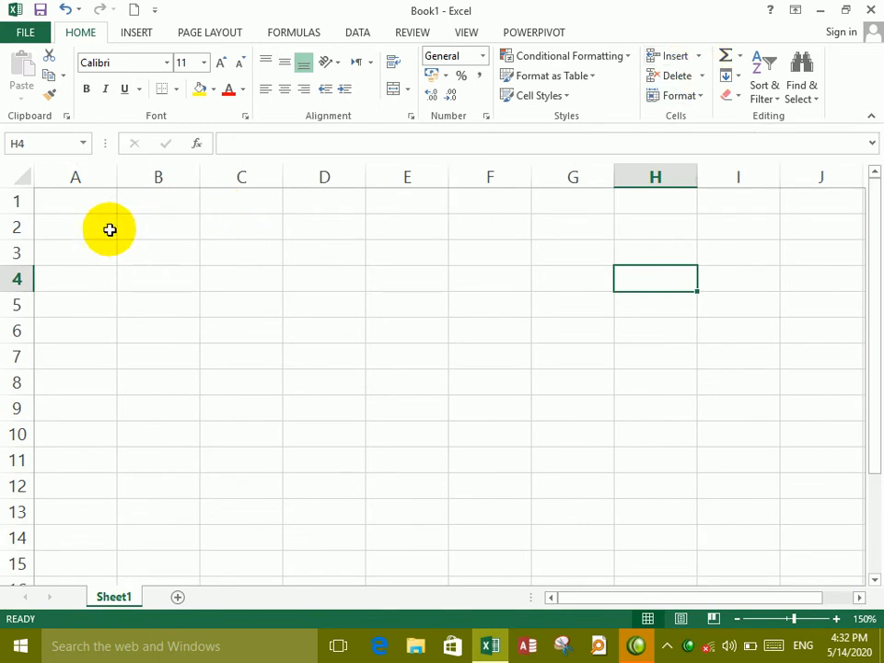
{"action": "left_click", "coordinate": [95, 206]}
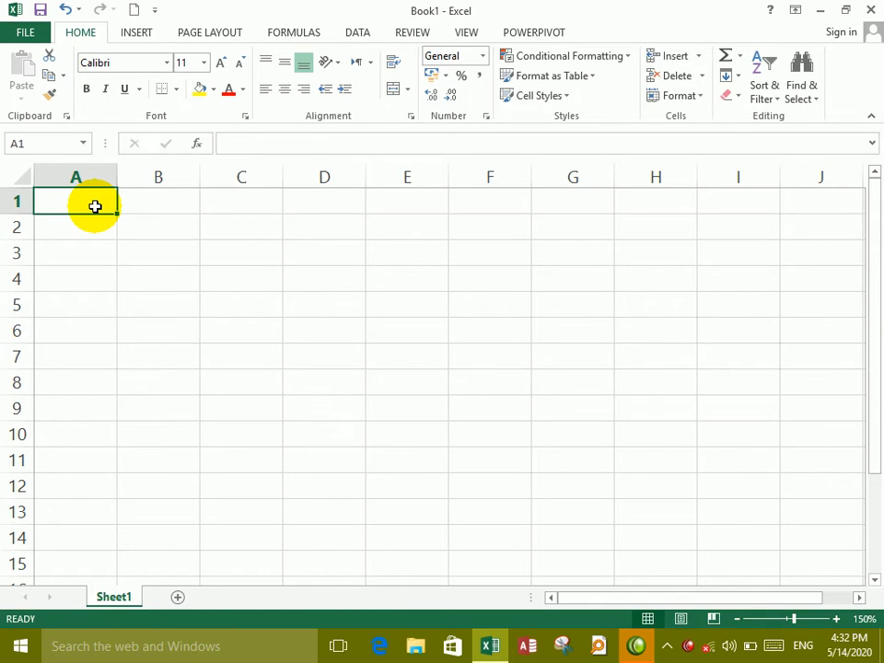
{"action": "type", "text": "It"}
{"action": "key", "text": "Tab"}
{"action": "type", "text": "Pri"}
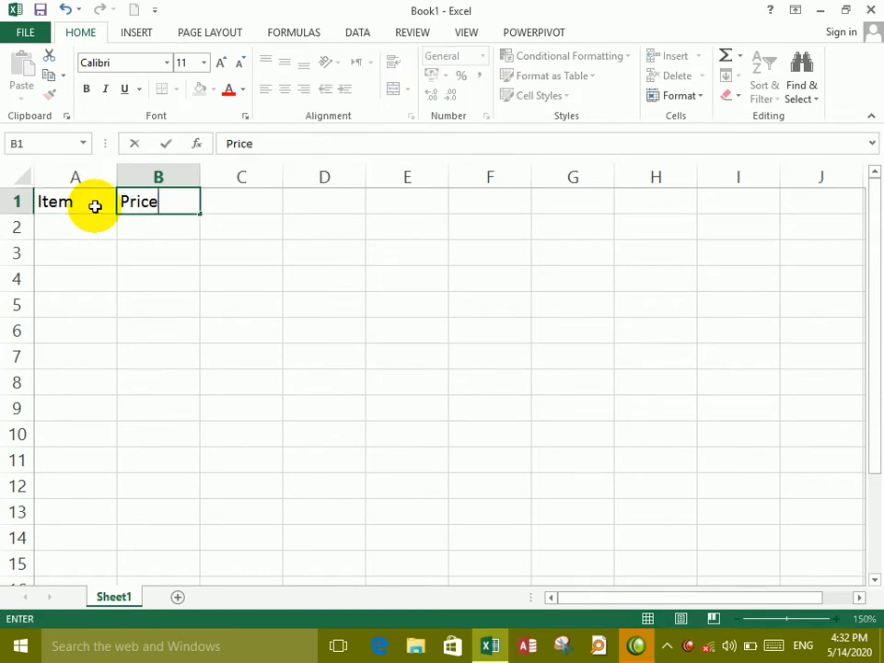
{"action": "key", "text": "Tab"}
{"action": "type", "text": "Uni"}
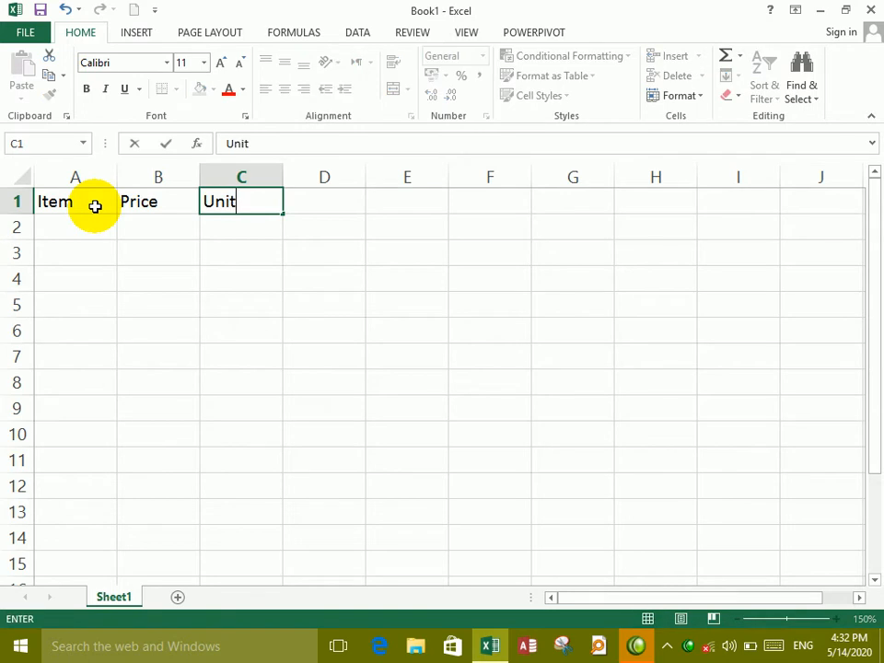
{"action": "key", "text": "Tab"}
{"action": "type", "text": "Amou"}
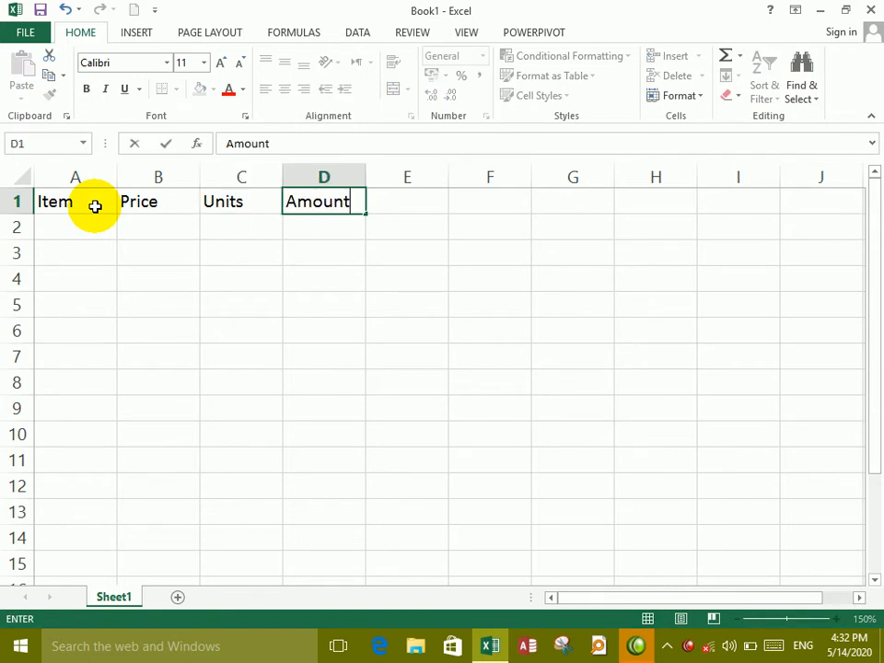
{"action": "key", "text": "Return"}
Step: List the items USB, CD, PC, MOUSE and RAM in cells A2 through A6
{"action": "key", "text": "Left"}
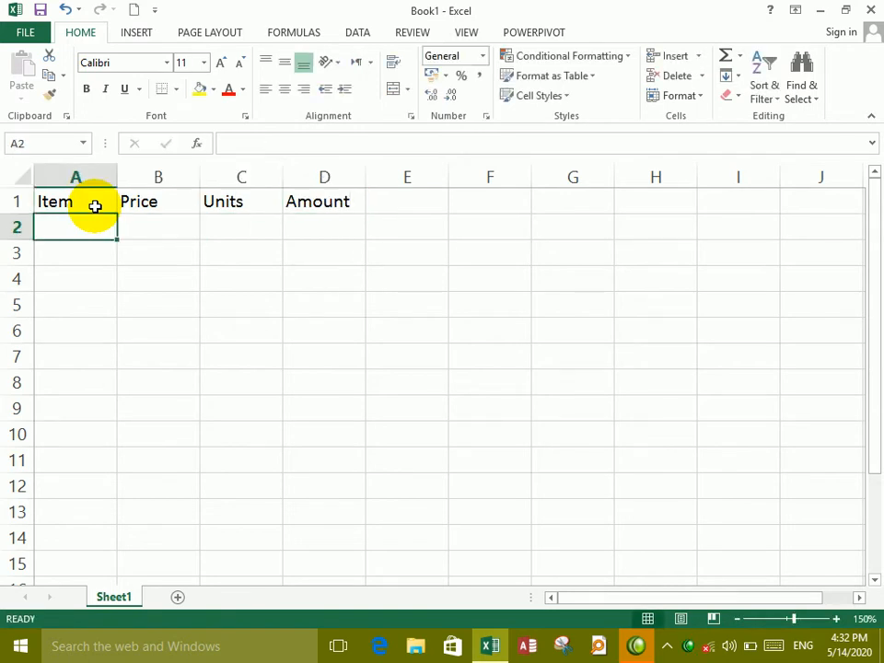
{"action": "type", "text": "USB"}
{"action": "key", "text": "Return"}
{"action": "type", "text": "CD"}
{"action": "key", "text": "Return"}
{"action": "type", "text": "PC"}
{"action": "key", "text": "Return"}
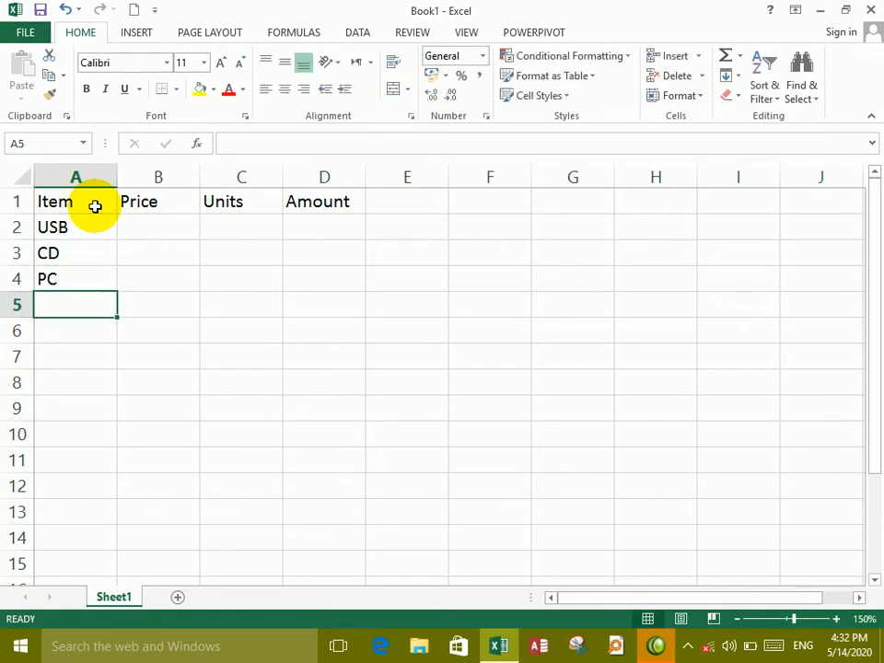
{"action": "type", "text": "MOUSE"}
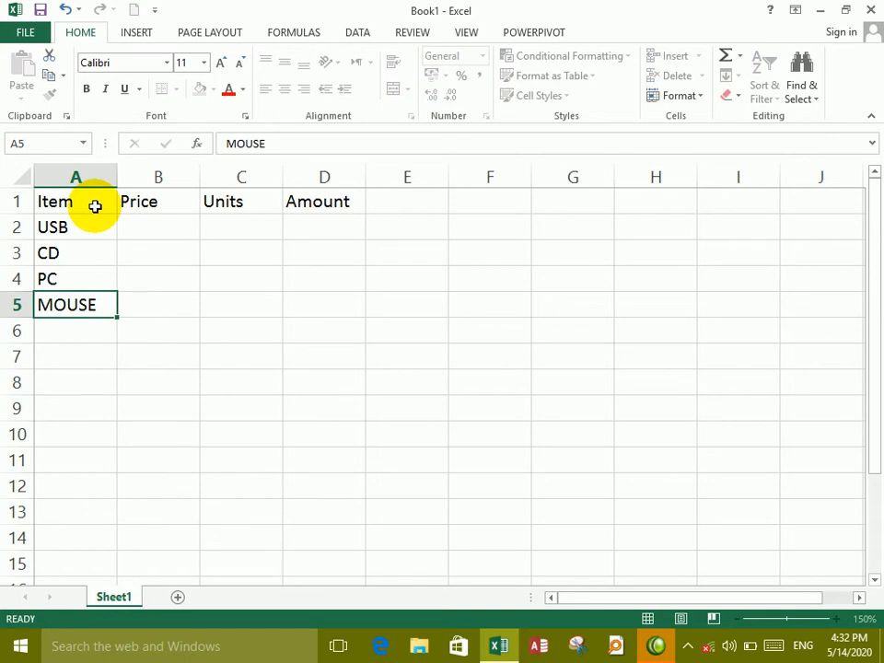
{"action": "key", "text": "Return"}
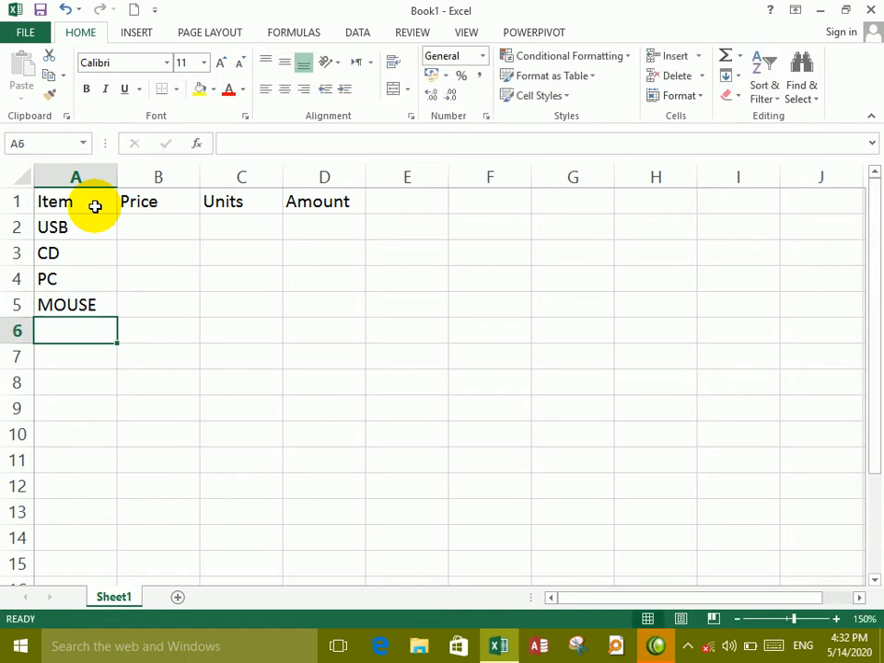
{"action": "type", "text": "RAM"}
{"action": "key", "text": "Tab"}
Step: Fill the Price column with 1200, 200, 12000, 300 and 3000 in cells B2 through B6
{"action": "key", "text": "Up"}
{"action": "key", "text": "Up"}
{"action": "key", "text": "Up"}
{"action": "key", "text": "Up"}
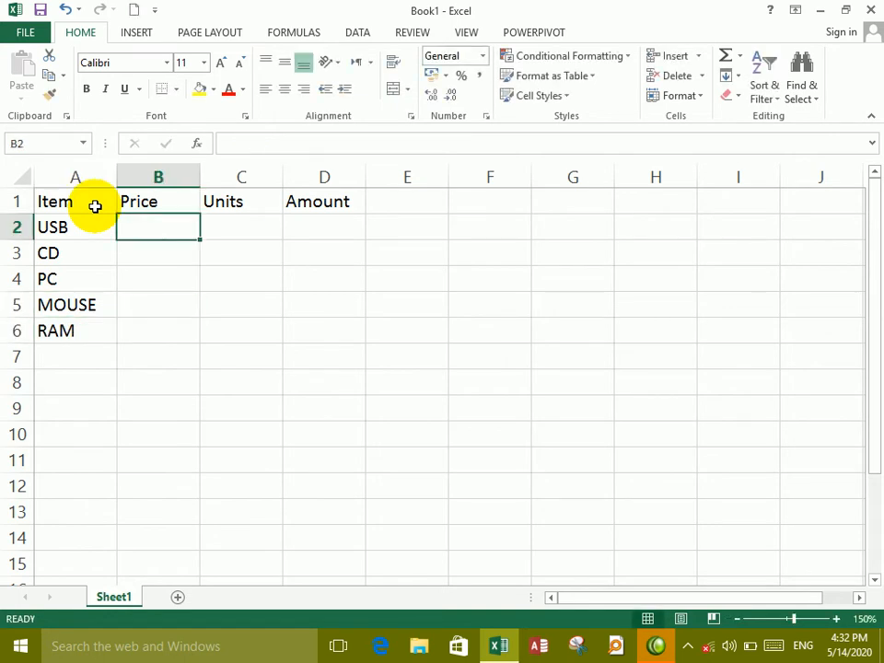
{"action": "type", "text": "1200"}
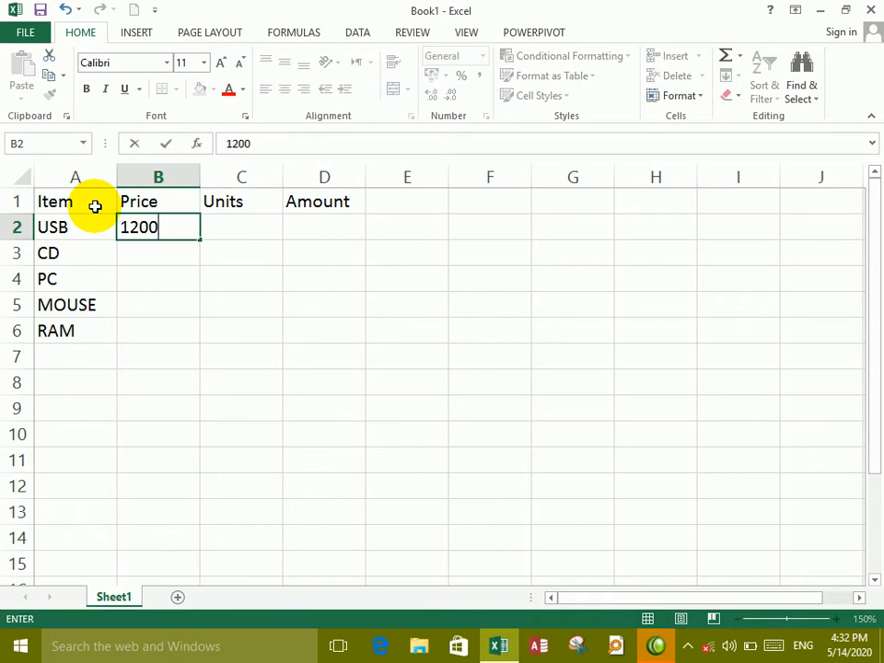
{"action": "key", "text": "Return"}
{"action": "type", "text": "200"}
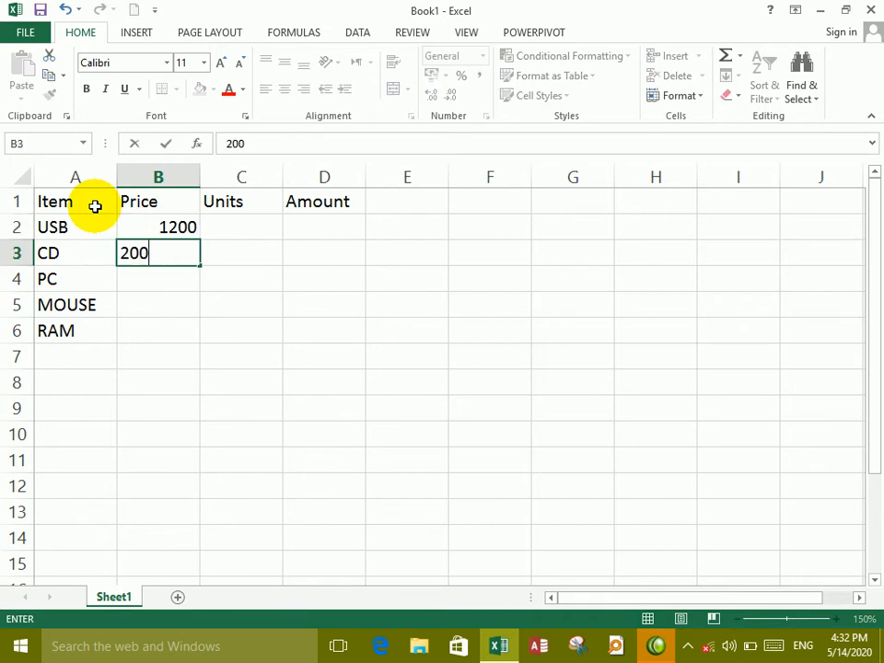
{"action": "key", "text": "Return"}
{"action": "type", "text": "12"}
{"action": "key", "text": "Return"}
{"action": "type", "text": "300"}
{"action": "key", "text": "Return"}
{"action": "type", "text": "300"}
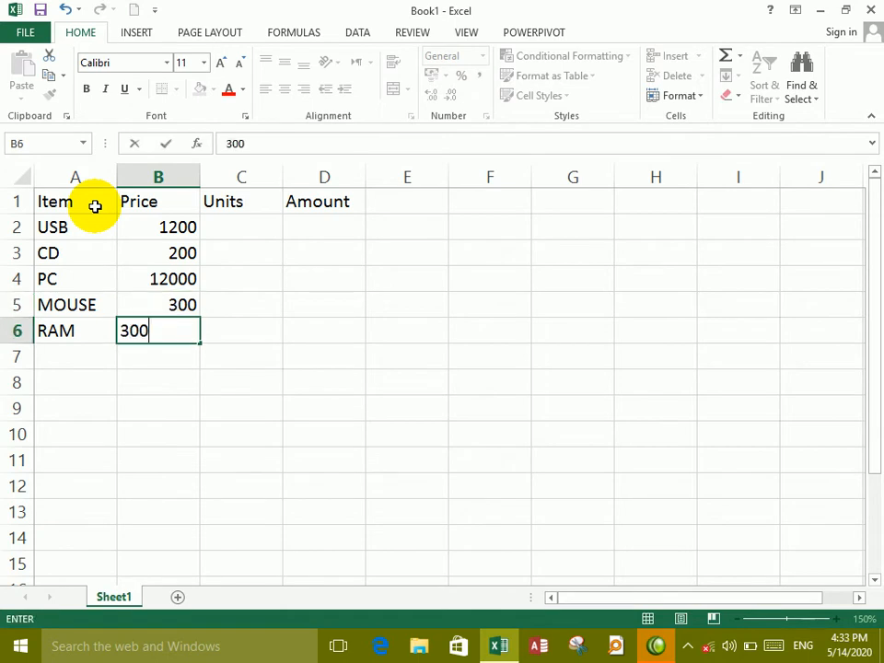
{"action": "key", "text": "Right"}
Step: Fill the Units column with 1, 2, 1, 3 and 1 in cells C2 through C6
{"action": "key", "text": "Up"}
{"action": "key", "text": "Up"}
{"action": "key", "text": "Up"}
{"action": "key", "text": "Up"}
{"action": "type", "text": "1"}
{"action": "key", "text": "Return"}
{"action": "type", "text": "2"}
{"action": "key", "text": "Return"}
{"action": "type", "text": "1"}
{"action": "key", "text": "Return"}
{"action": "type", "text": "3"}
{"action": "key", "text": "Return"}
{"action": "type", "text": "1"}
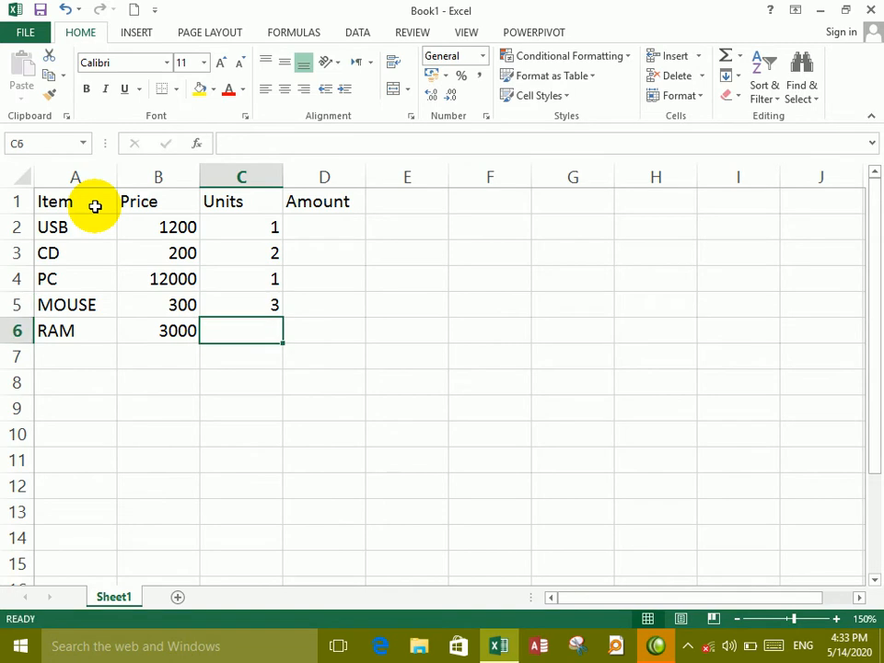
{"action": "key", "text": "Return"}
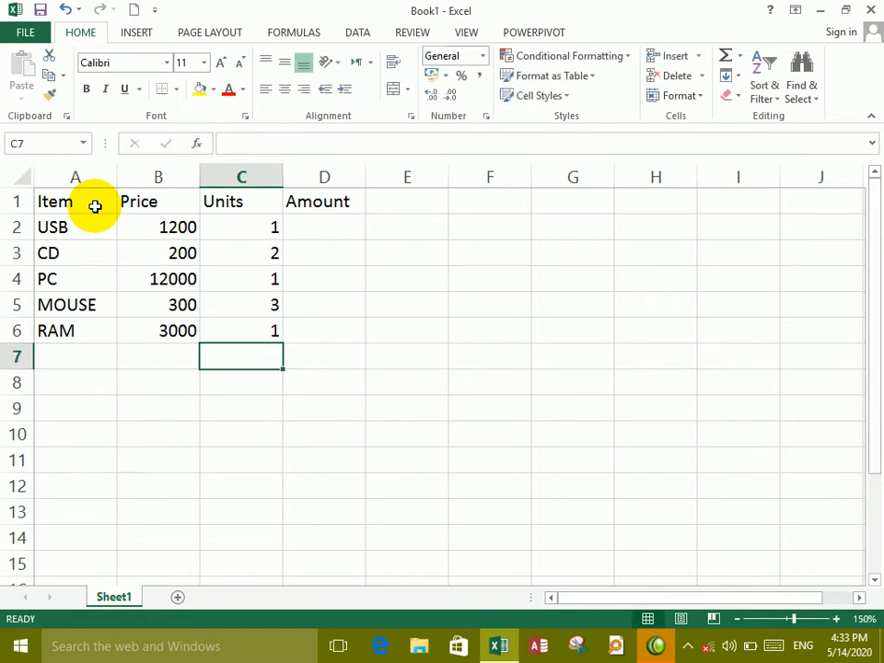
Step: Calculate the Amount in D2 with the formula =B2*C2 and fill it down to D6
{"action": "left_click", "coordinate": [321, 232]}
{"action": "type", "text": "="}
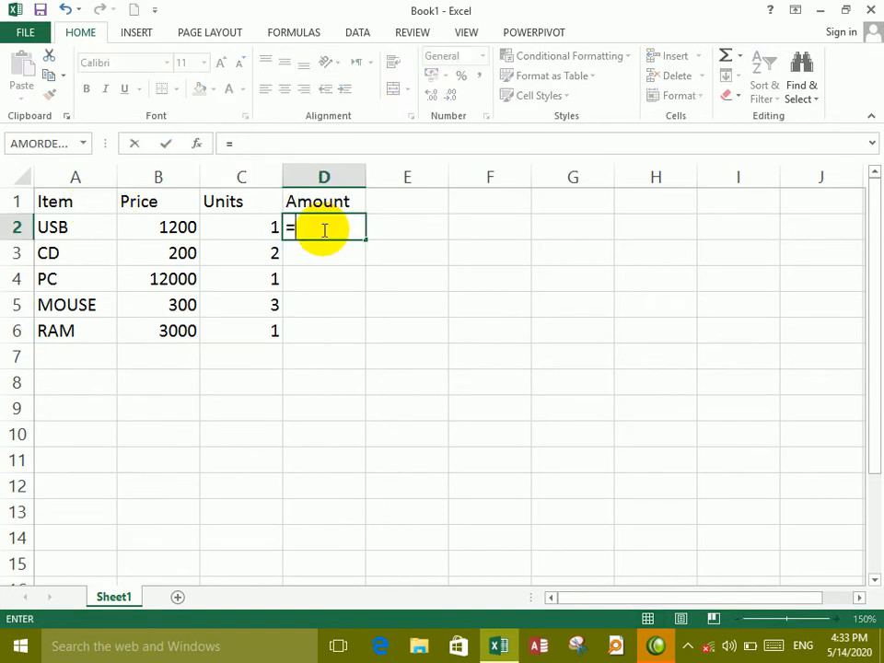
{"action": "left_click", "coordinate": [182, 228]}
{"action": "type", "text": "*"}
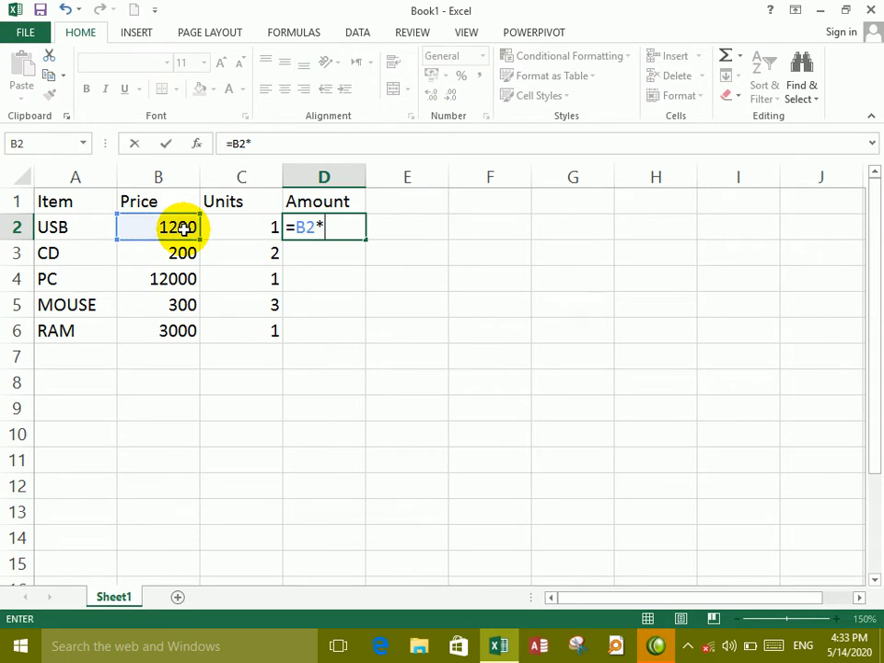
{"action": "left_click", "coordinate": [238, 235]}
{"action": "key", "text": "Return"}
{"action": "left_click_drag", "start_coordinate": [313, 222], "coordinate": [330, 330]}
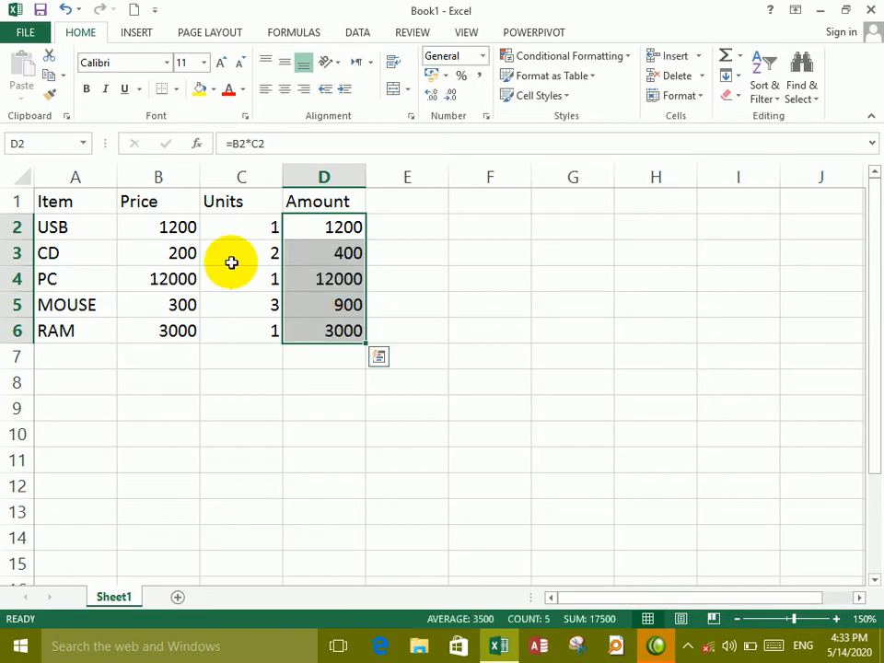
Step: Apply all borders to the table range A1:D6
{"action": "left_click_drag", "start_coordinate": [61, 208], "coordinate": [341, 327]}
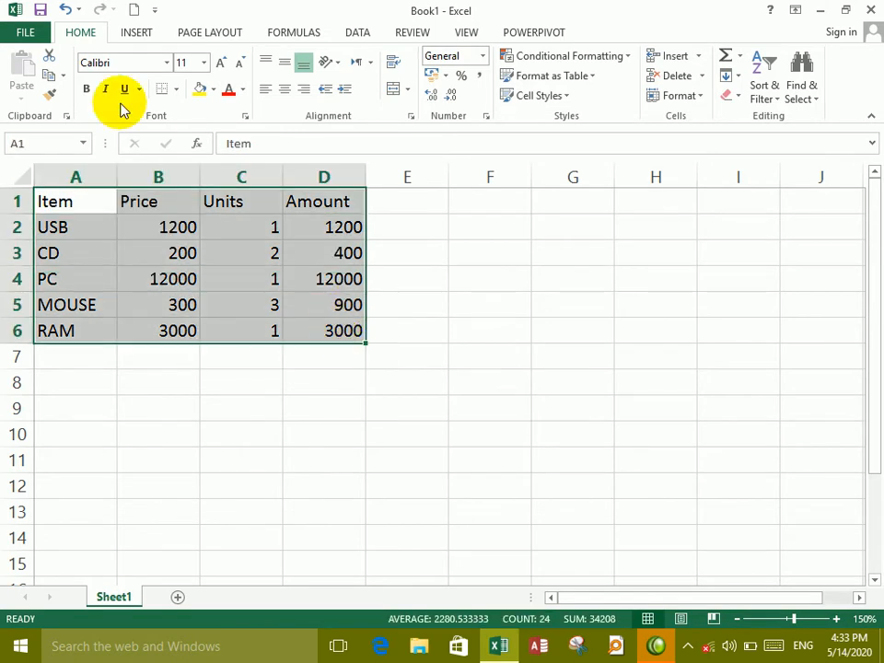
{"action": "left_click", "coordinate": [177, 90]}
{"action": "left_click", "coordinate": [190, 238]}
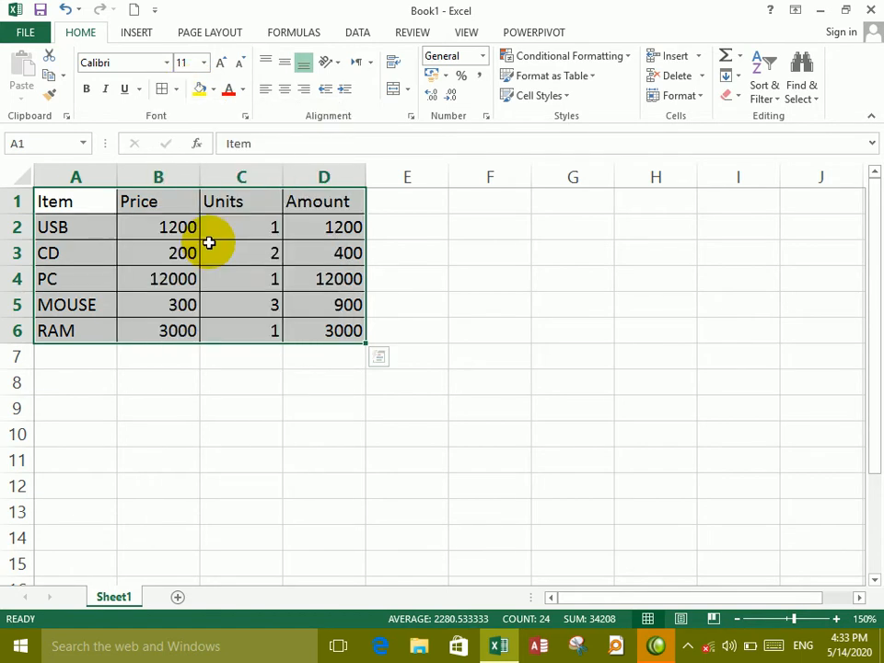
Step: Format the header row A1:D1 with a red, bold font
{"action": "left_click_drag", "start_coordinate": [89, 199], "coordinate": [330, 202]}
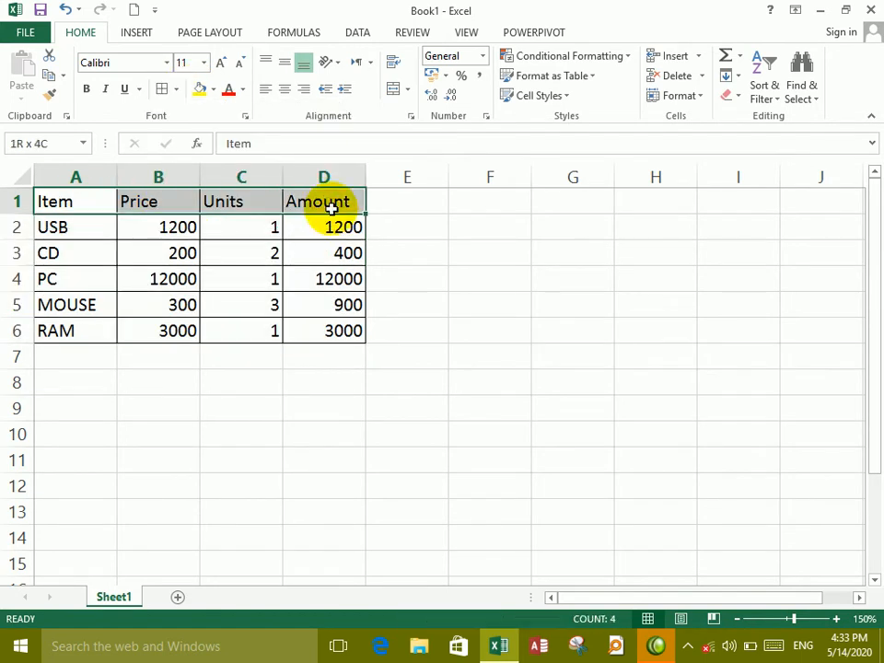
{"action": "left_click", "coordinate": [230, 92]}
{"action": "left_click", "coordinate": [87, 89]}
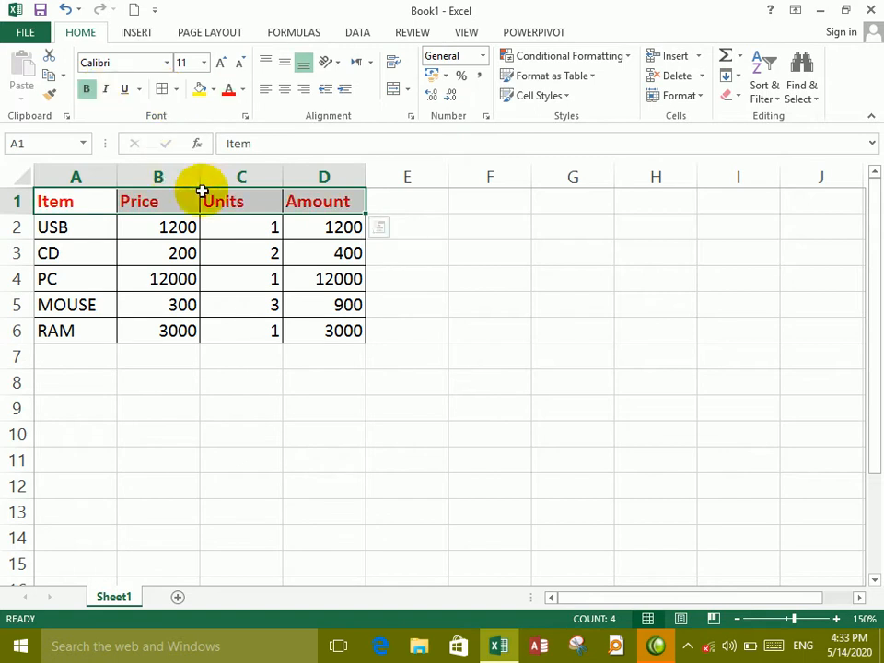
Step: Make the RAM amount in cell D6 red and bold, and increase its font size to 14
{"action": "left_click", "coordinate": [244, 331]}
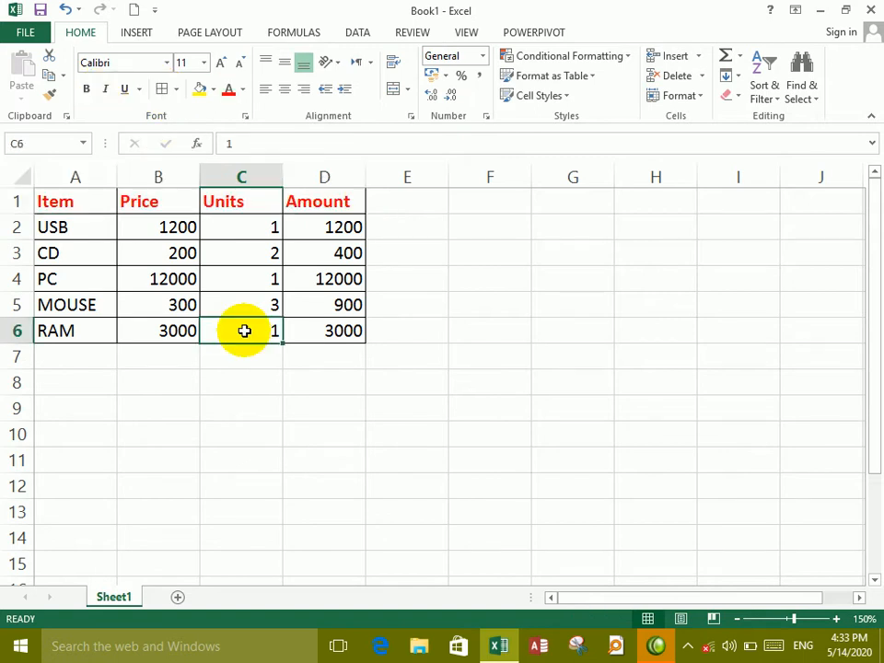
{"action": "left_click", "coordinate": [339, 331]}
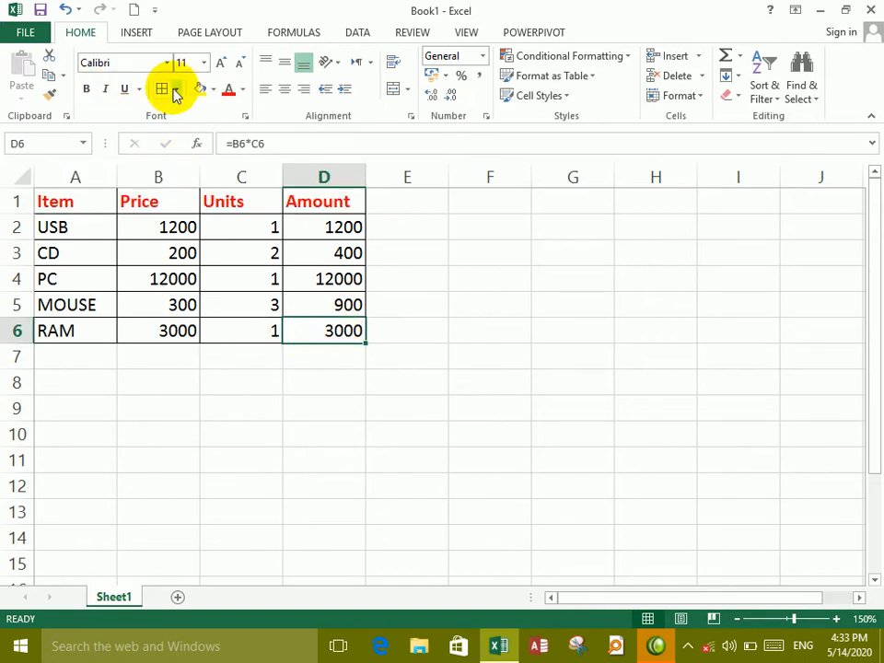
{"action": "left_click", "coordinate": [229, 92]}
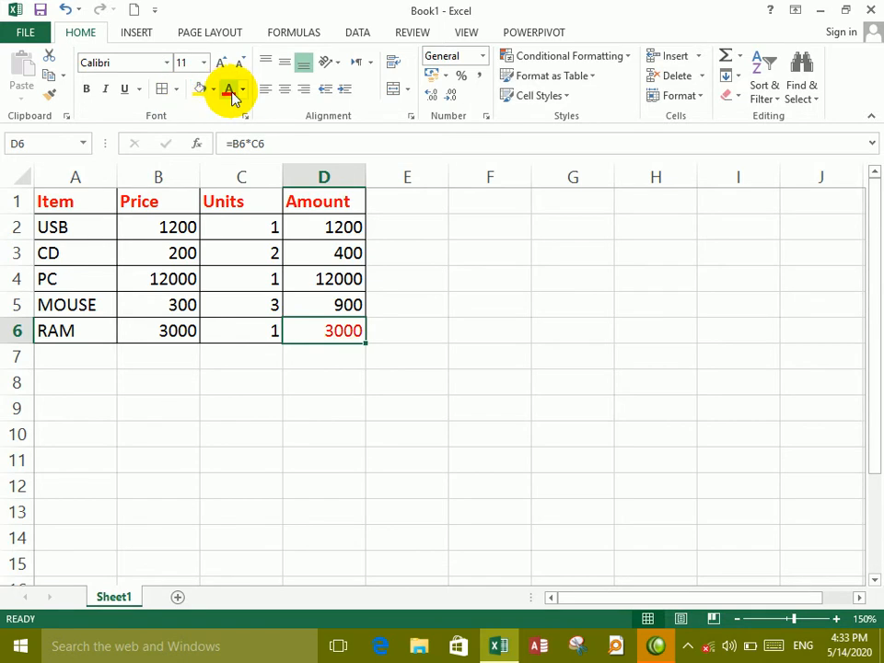
{"action": "left_click", "coordinate": [85, 92]}
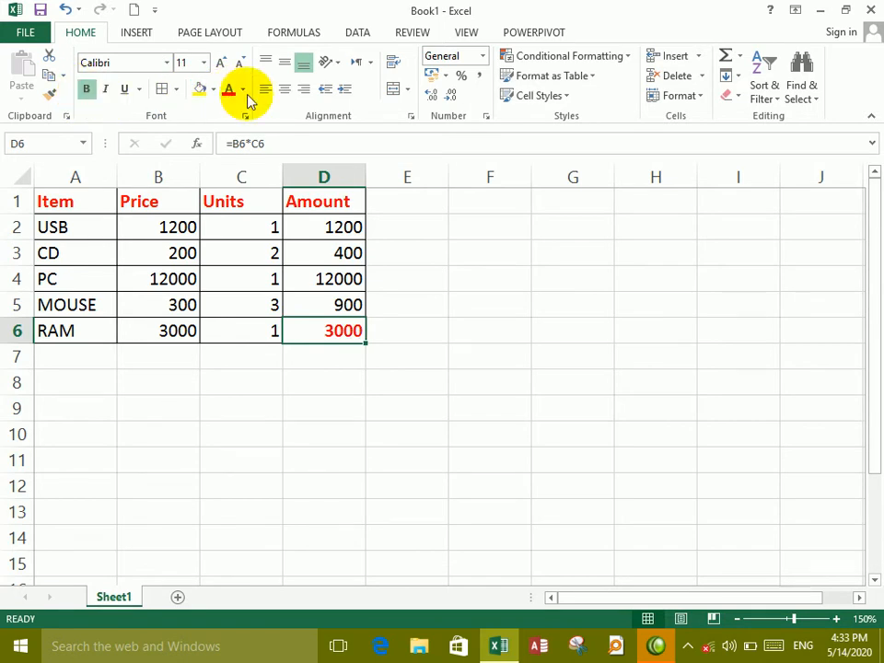
{"action": "left_click", "coordinate": [221, 64]}
{"action": "left_click", "coordinate": [221, 65]}
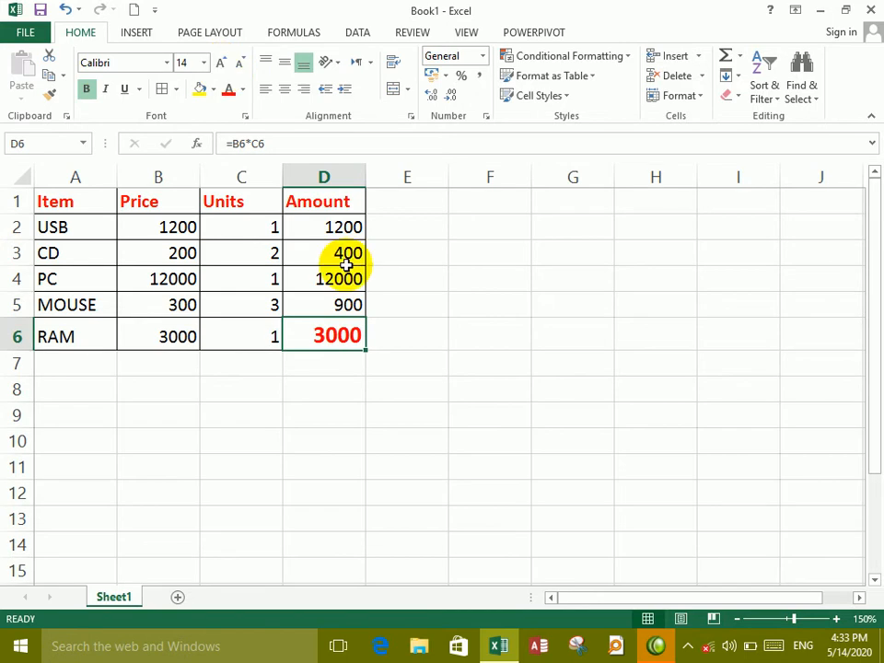
{"action": "left_click", "coordinate": [396, 302]}
{"action": "left_click", "coordinate": [343, 334]}
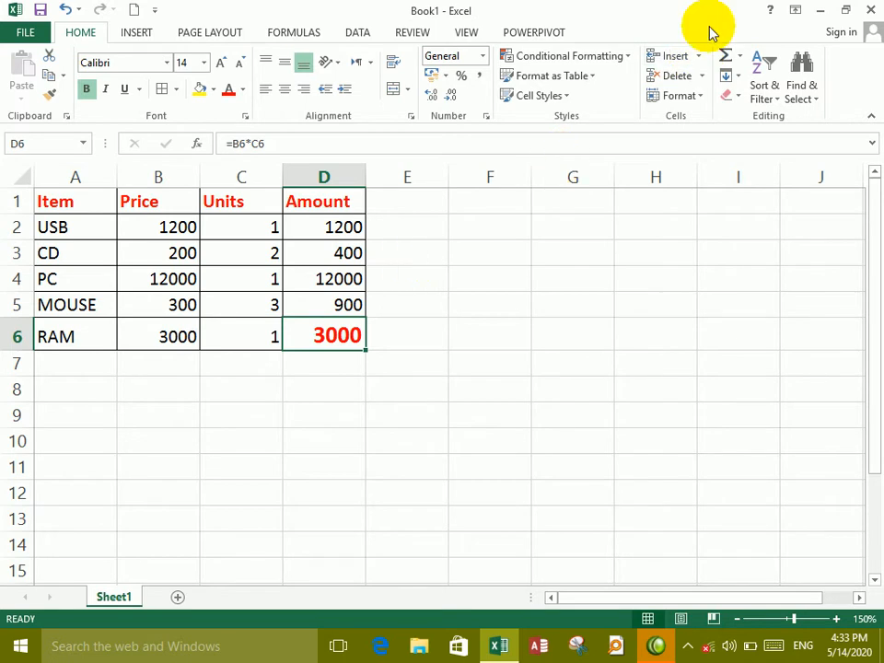
{"action": "left_click", "coordinate": [333, 369]}
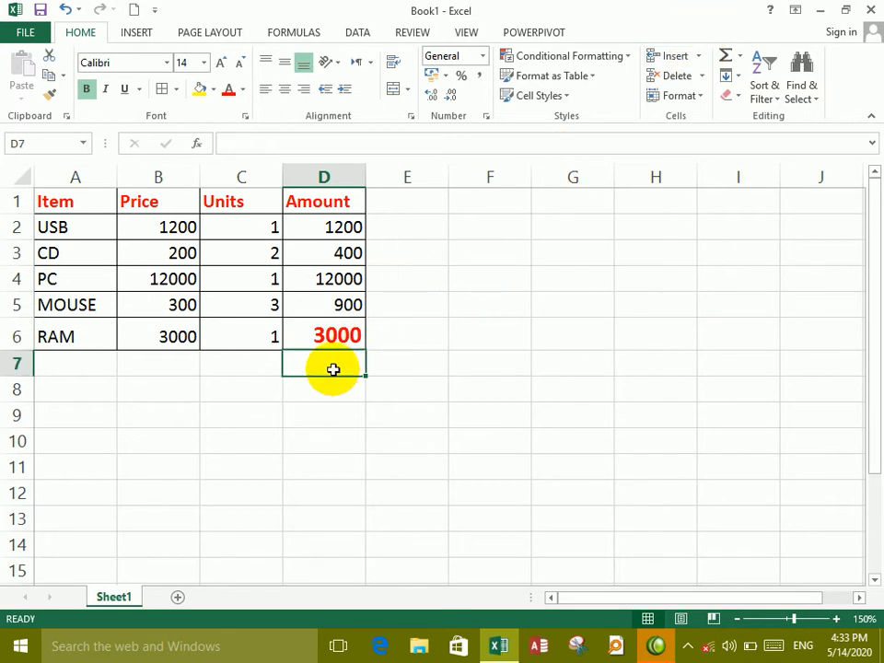
Step: Insert a blank cell at D6 that shifts the RAM amount down, and undo the insertion
{"action": "left_click", "coordinate": [339, 332]}
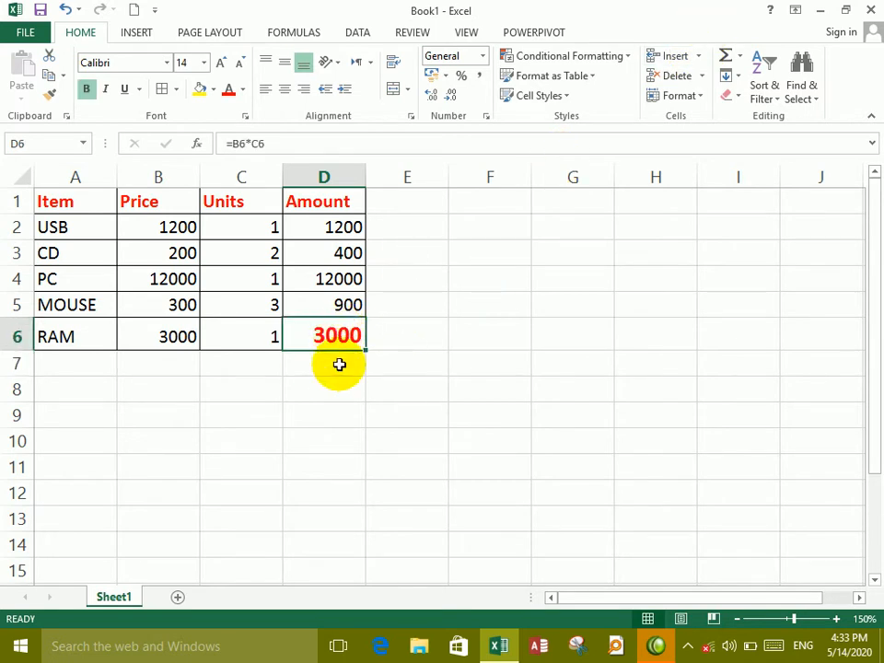
{"action": "left_click", "coordinate": [678, 58]}
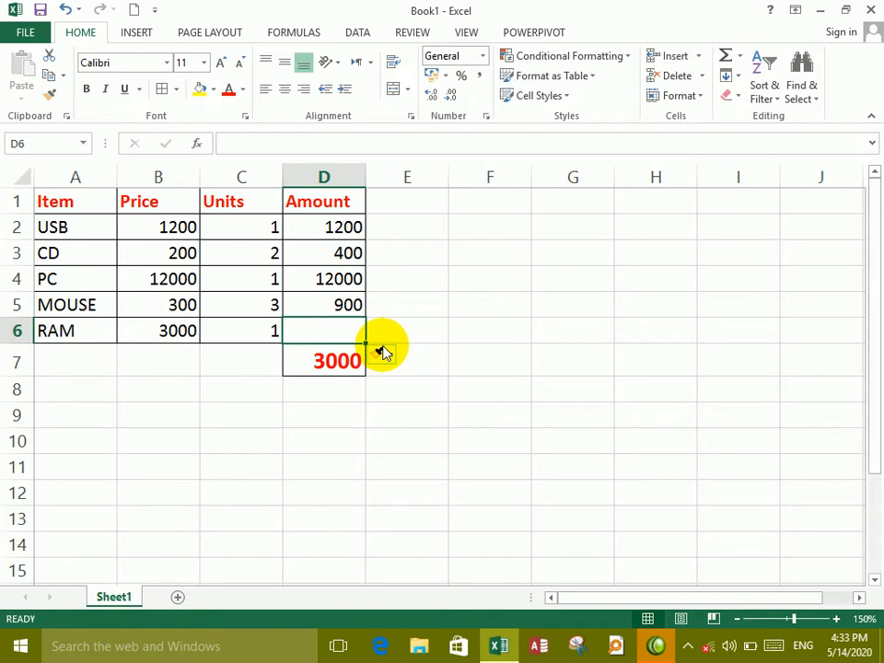
{"action": "key", "text": "ctrl+z"}
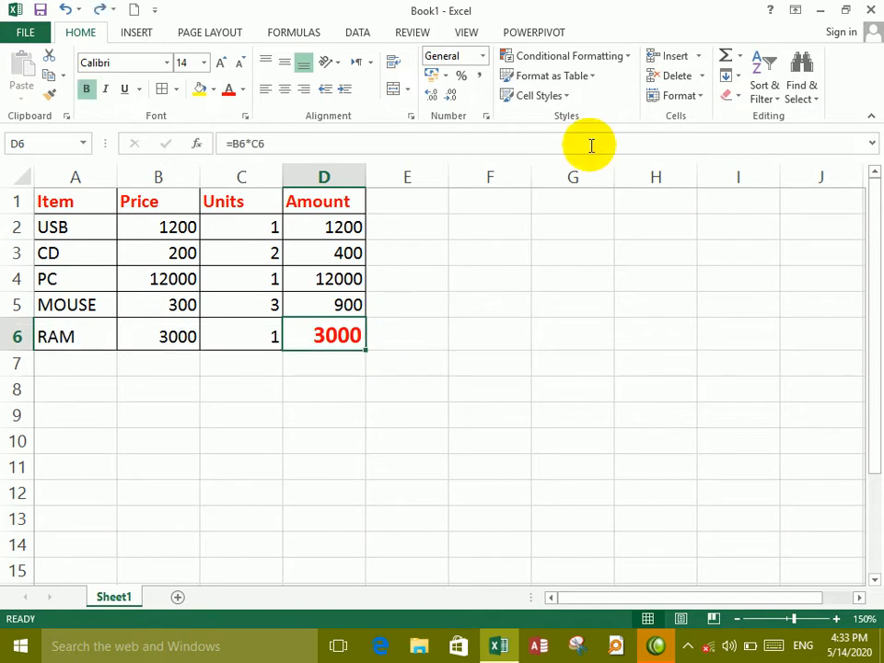
Step: Insert a blank cell at D6, shifting the RAM amount down
{"action": "left_click", "coordinate": [705, 59]}
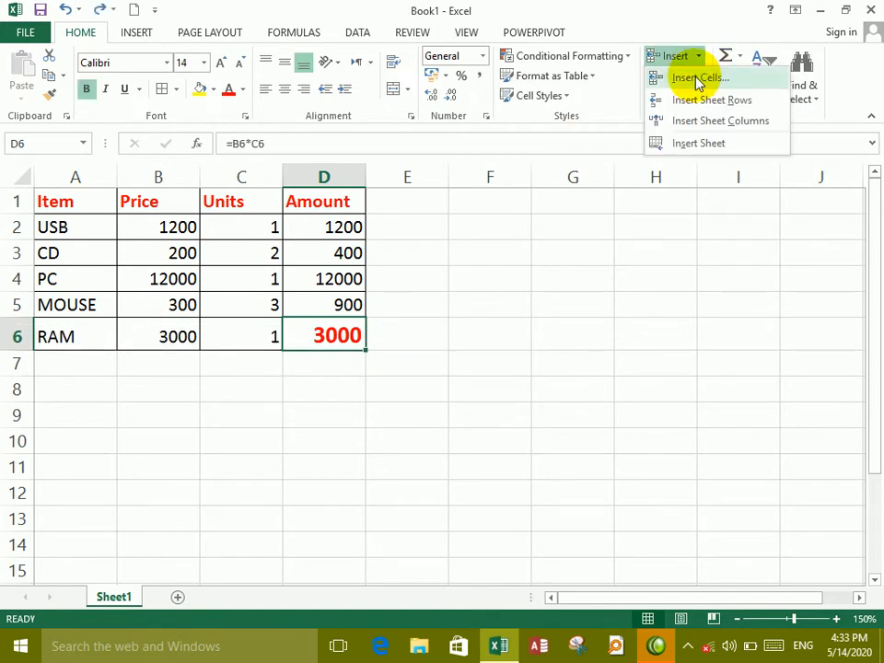
{"action": "left_click", "coordinate": [698, 79]}
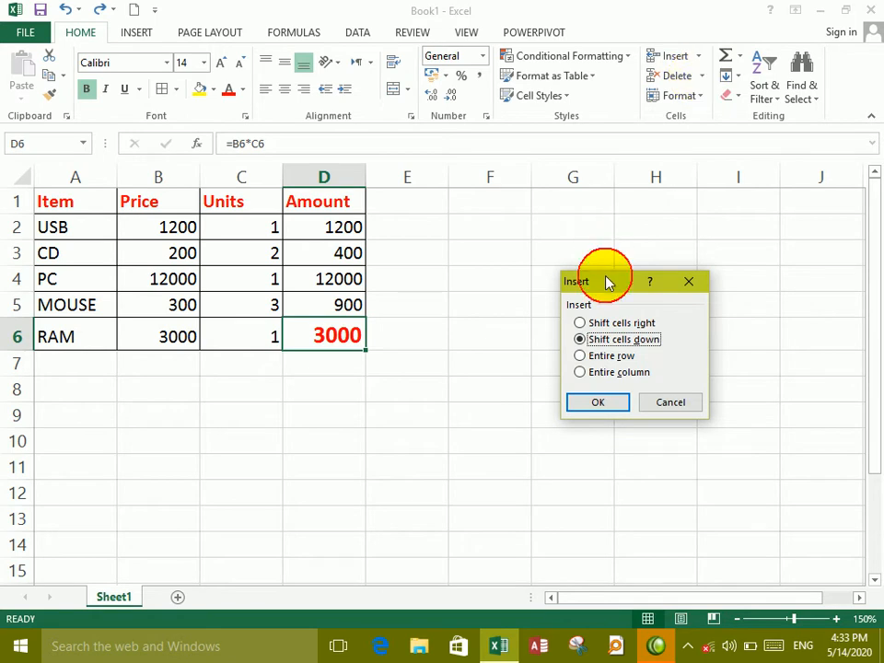
{"action": "left_click_drag", "start_coordinate": [608, 281], "coordinate": [482, 218]}
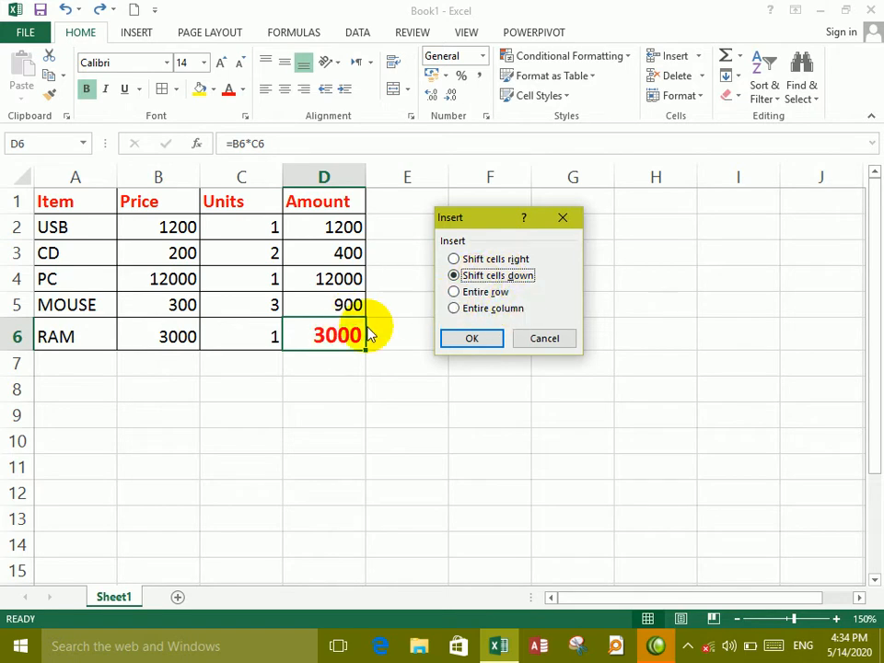
{"action": "left_click", "coordinate": [473, 339]}
Step: Merge and center cells B7:C7 in the row below RAM
{"action": "left_click", "coordinate": [345, 371]}
{"action": "left_click_drag", "start_coordinate": [220, 370], "coordinate": [242, 361]}
{"action": "left_click", "coordinate": [191, 364]}
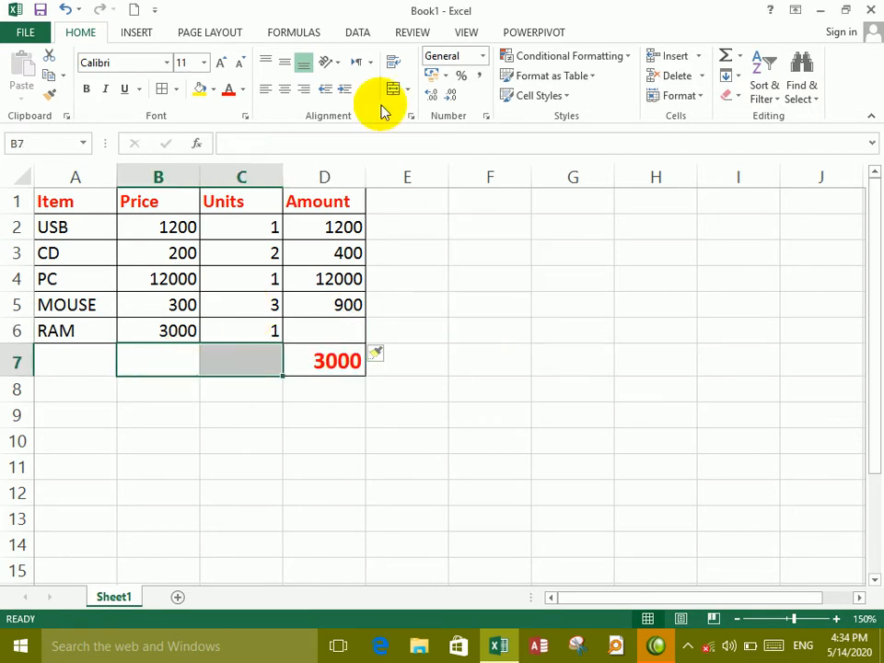
{"action": "left_click", "coordinate": [392, 90]}
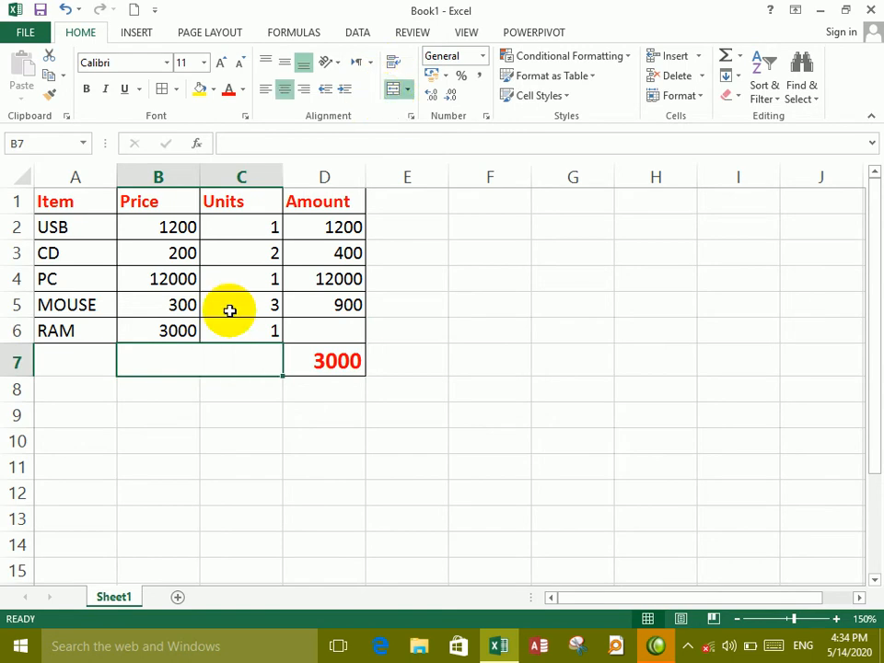
Step: Enter the label "Totle Amount" in the merged cell B7:C7
{"action": "type", "text": "t"}
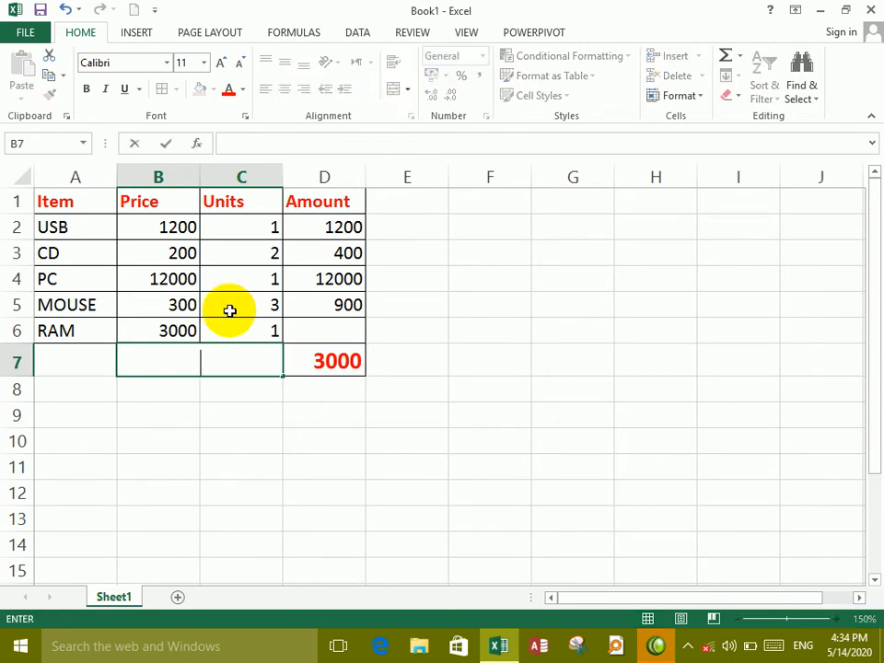
{"action": "type", "text": "otle "}
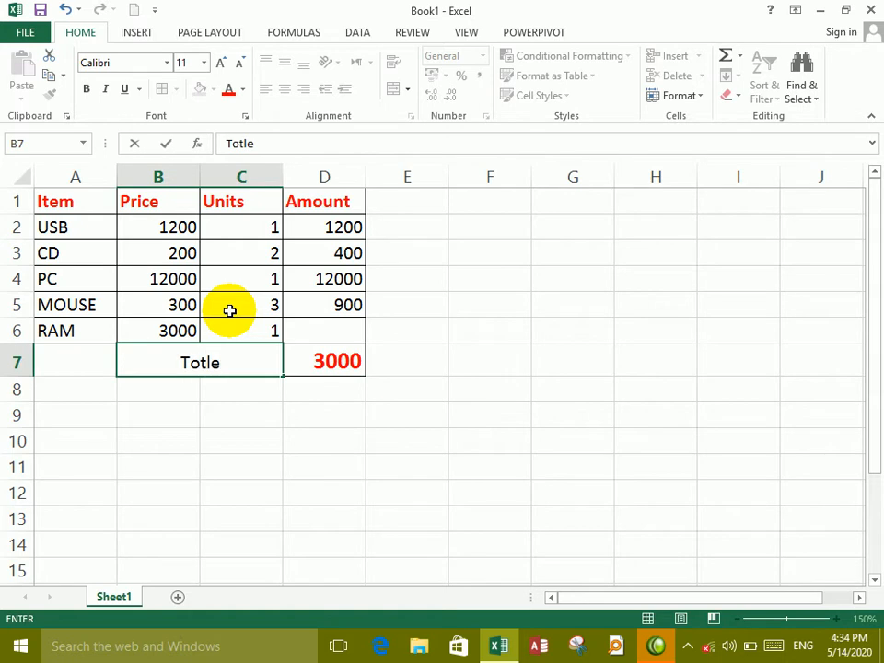
{"action": "type", "text": "Mp"}
{"action": "key", "text": "BackSpace"}
{"action": "key", "text": "BackSpace"}
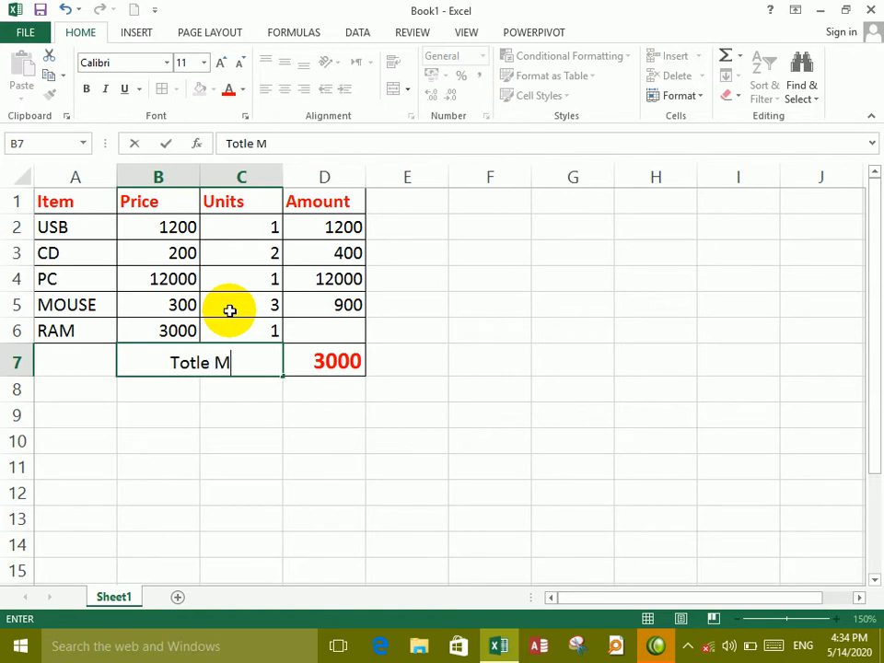
{"action": "type", "text": "Ampuntn"}
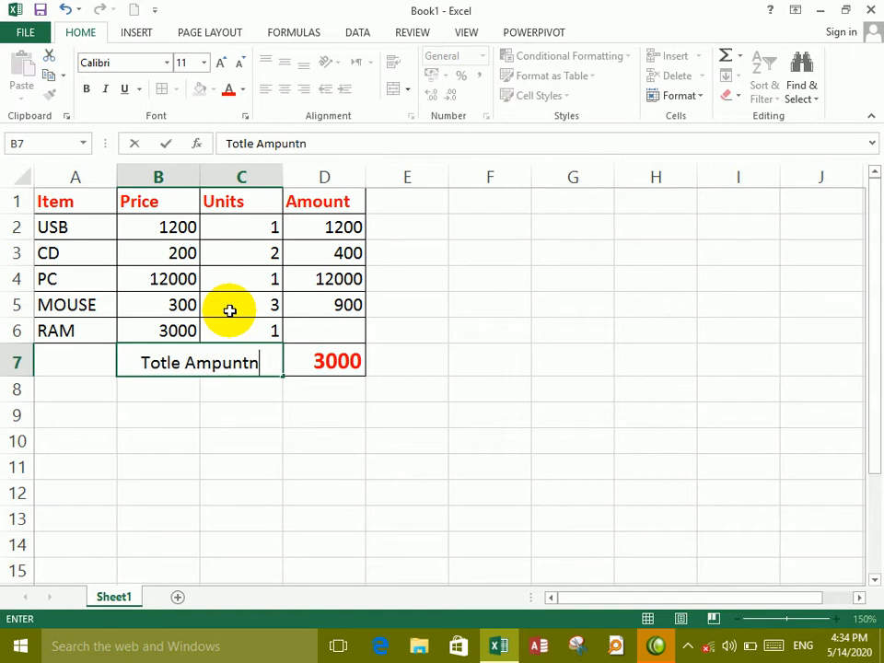
{"action": "key", "text": "BackSpace"}
{"action": "key", "text": "BackSpace"}
{"action": "key", "text": "BackSpace"}
{"action": "key", "text": "BackSpace"}
{"action": "key", "text": "BackSpace"}
{"action": "key", "text": "BackSpace"}
{"action": "key", "text": "BackSpace"}
{"action": "type", "text": "Ampu"}
{"action": "key", "text": "BackSpace"}
{"action": "key", "text": "BackSpace"}
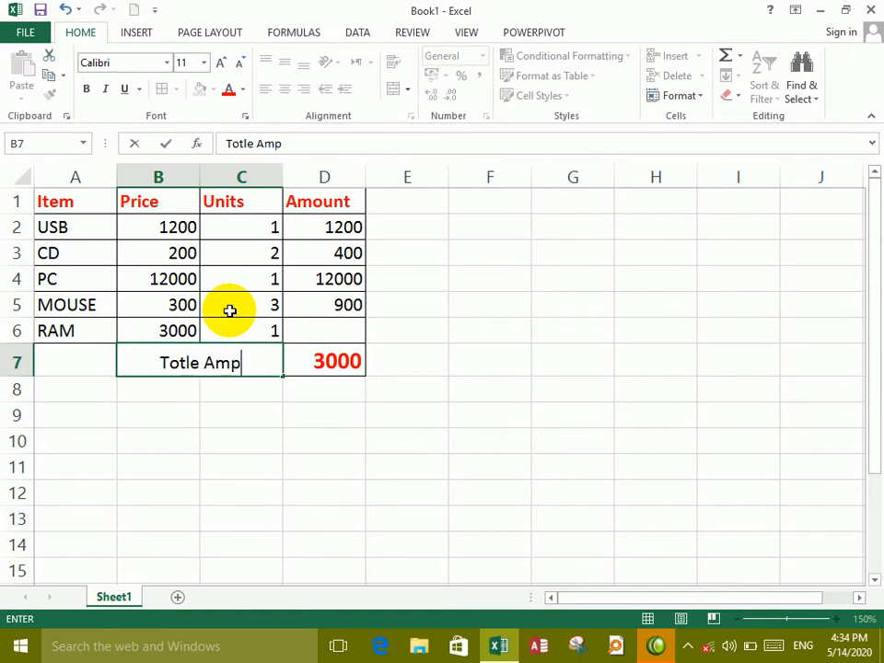
{"action": "type", "text": "o"}
{"action": "type", "text": "unt"}
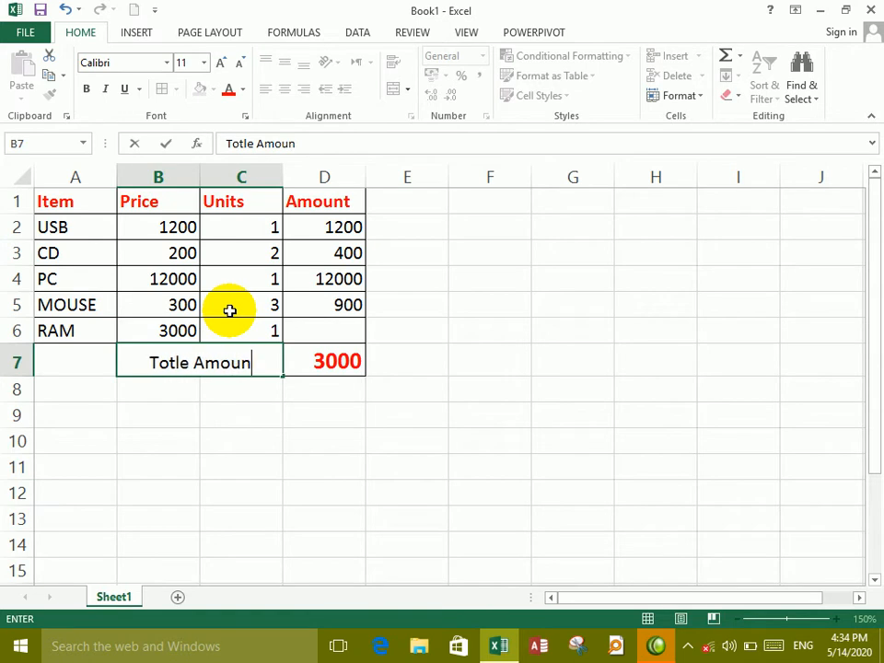
{"action": "left_click", "coordinate": [264, 411]}
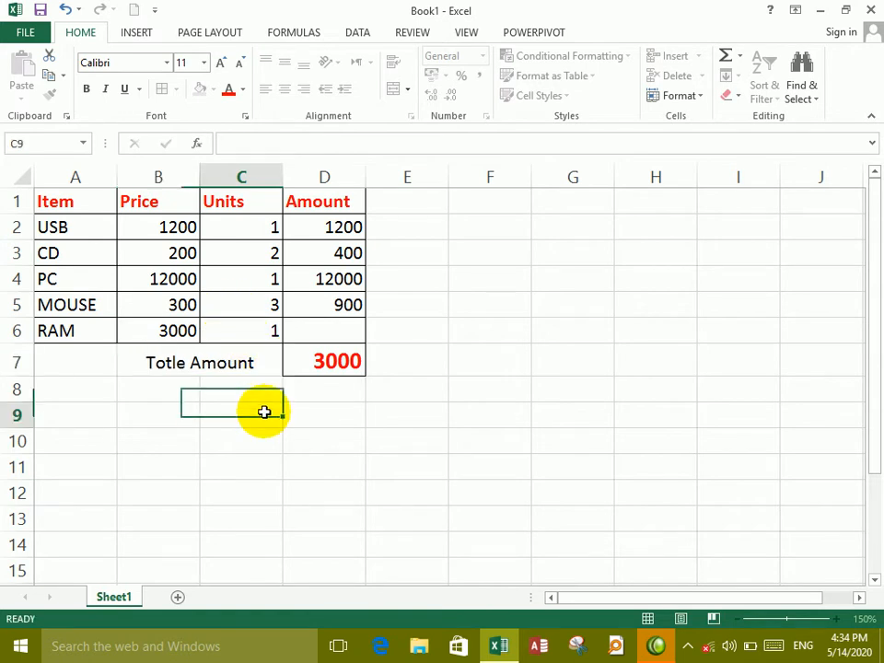
Step: Replace the formula in D7 with a SUM of the amounts in D2:D6
{"action": "left_click", "coordinate": [226, 365]}
{"action": "left_click", "coordinate": [311, 357]}
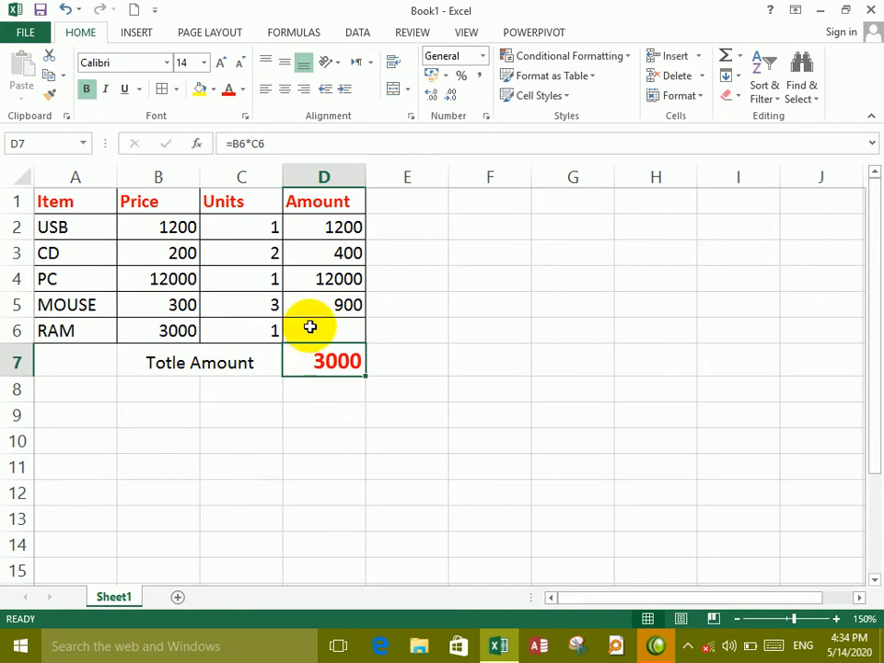
{"action": "type", "text": "=sum"}
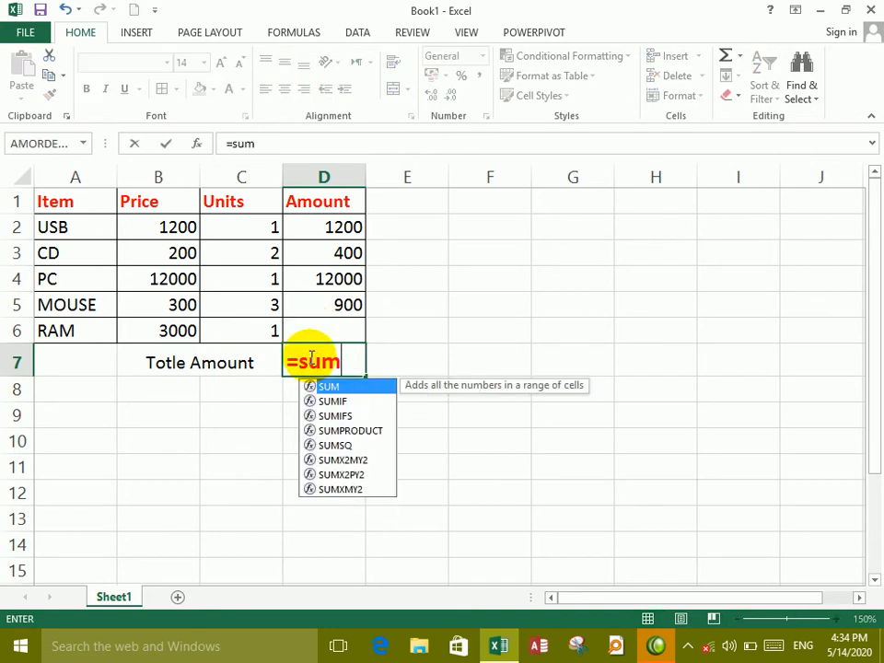
{"action": "type", "text": "("}
{"action": "left_click_drag", "start_coordinate": [309, 229], "coordinate": [317, 330]}
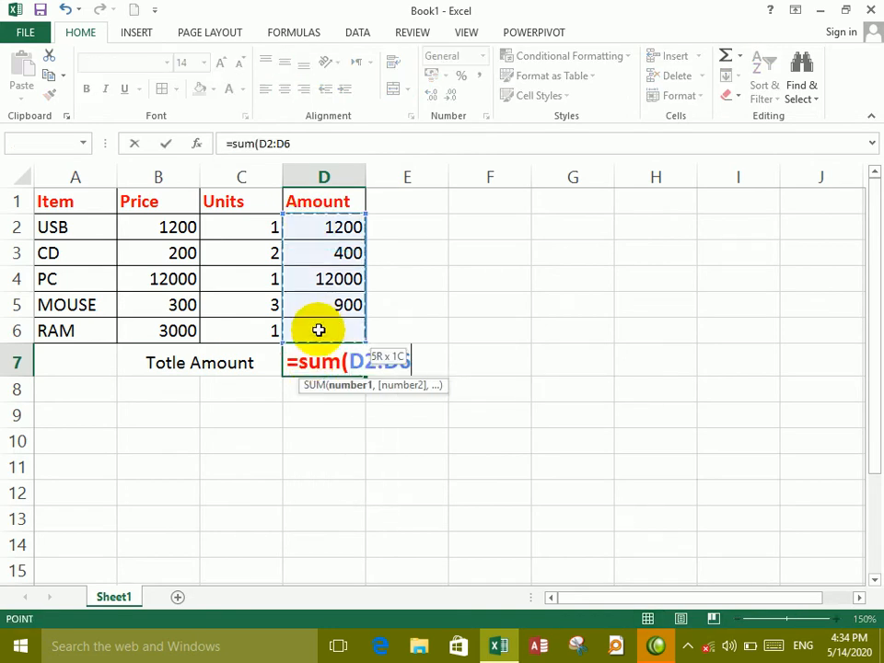
{"action": "key", "text": "Return"}
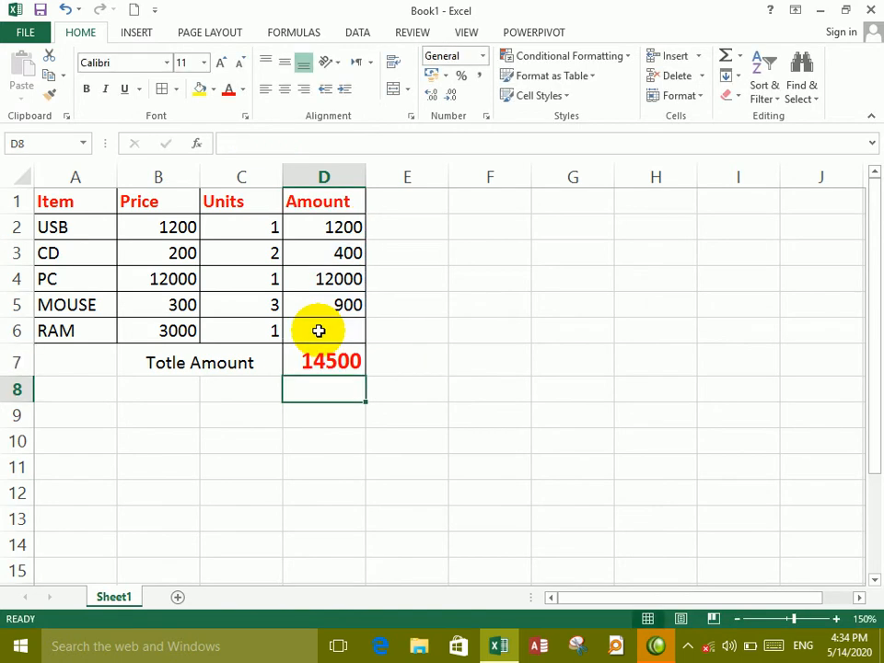
Step: Enter 122 as the RAM amount in cell D6
{"action": "left_click", "coordinate": [327, 331]}
{"action": "type", "text": "122"}
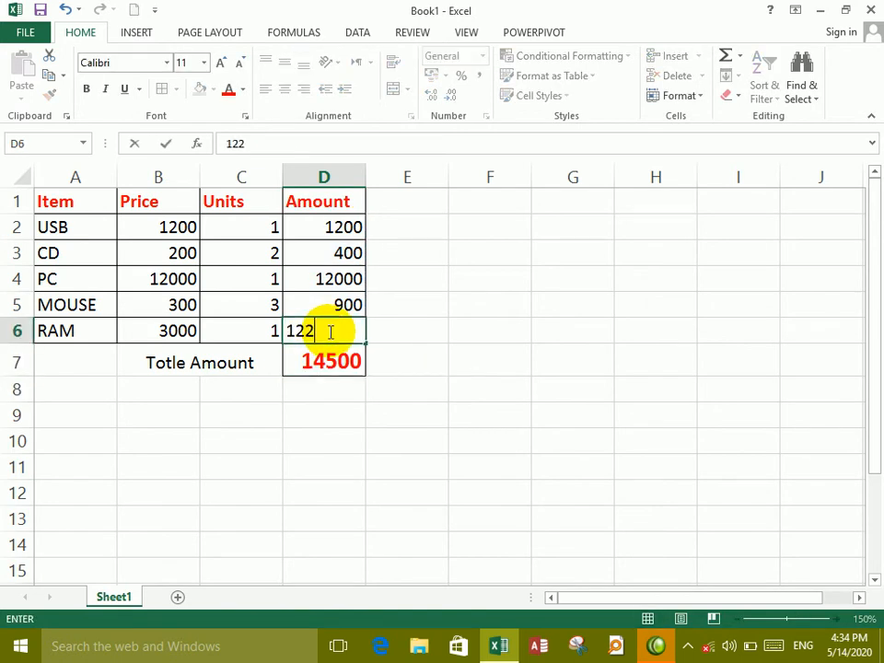
{"action": "key", "text": "Return"}
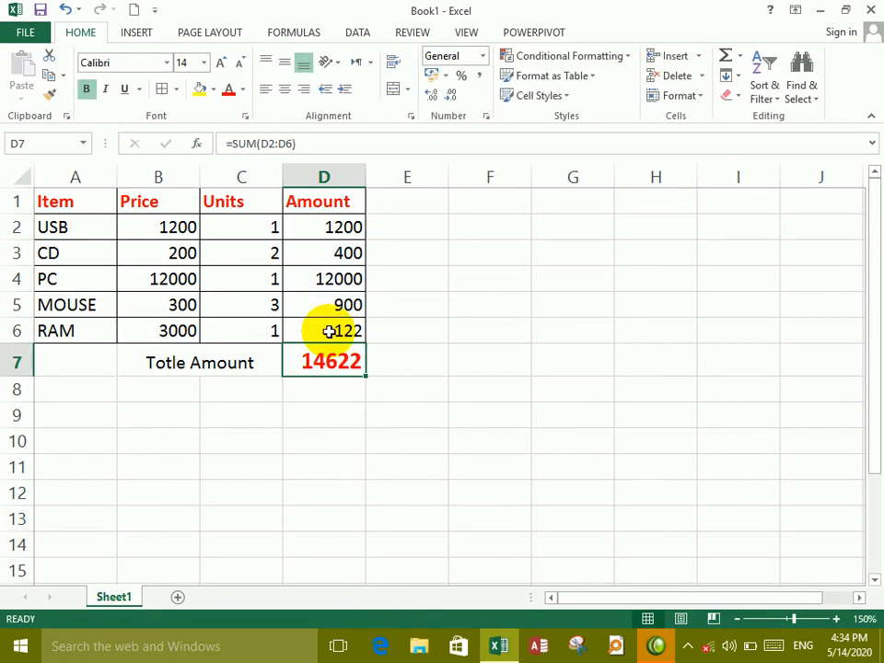
Step: Fill the price-times-units formula from D2 down through D6
{"action": "left_click", "coordinate": [316, 331]}
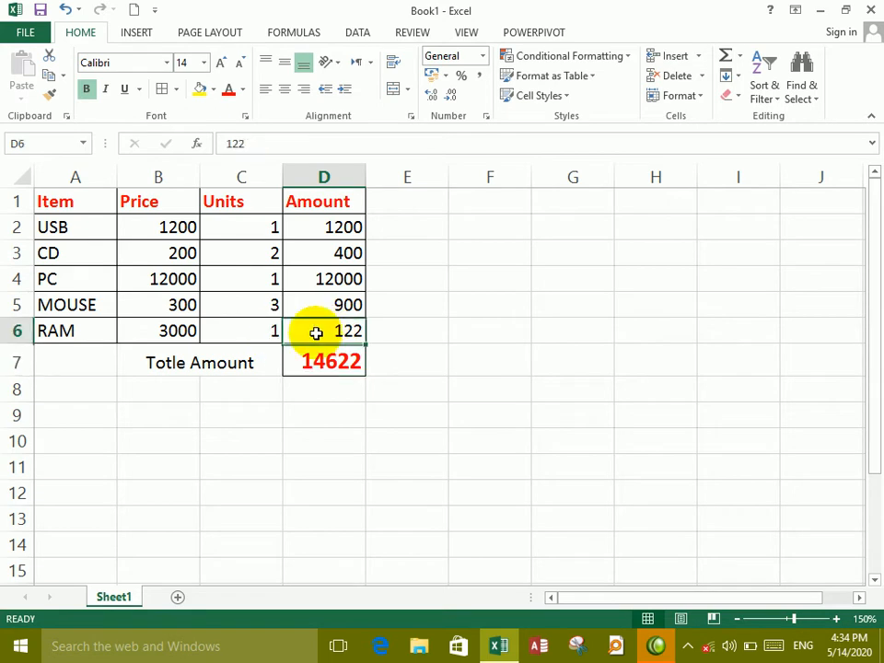
{"action": "left_click", "coordinate": [328, 227]}
{"action": "left_click_drag", "start_coordinate": [327, 309], "coordinate": [328, 321]}
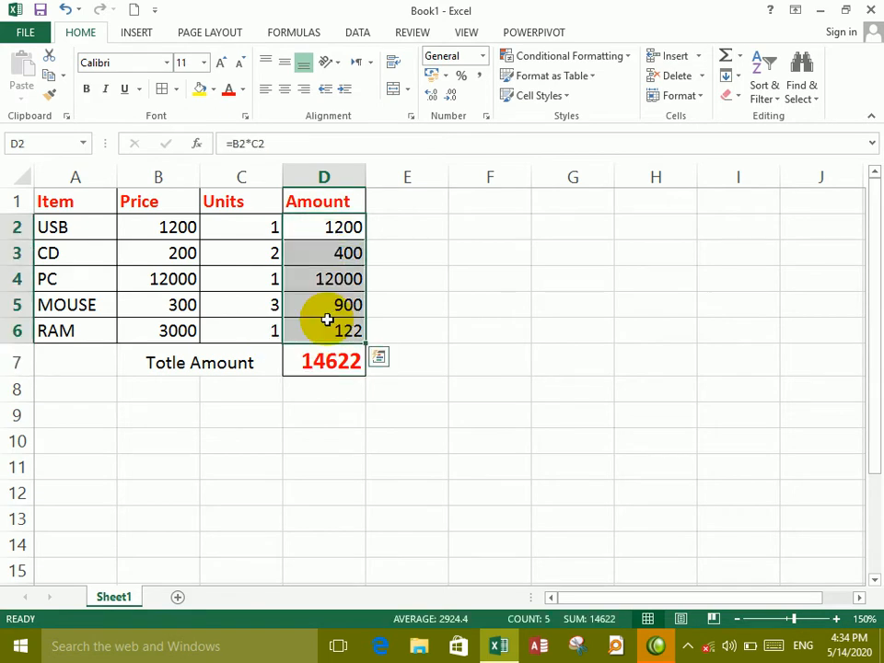
{"action": "key", "text": "ctrl+d"}
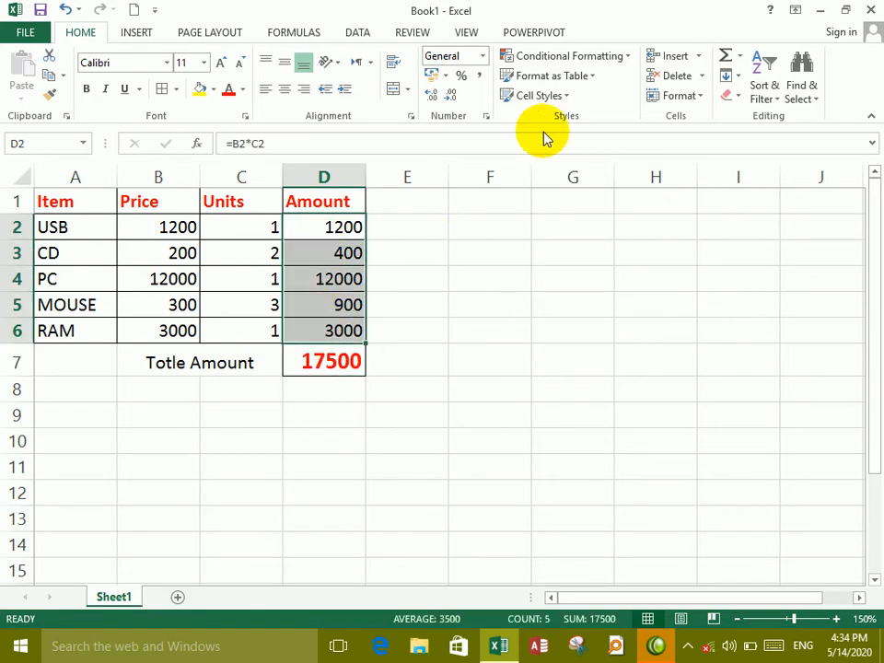
Step: Insert a blank sheet row above the CD row
{"action": "left_click", "coordinate": [699, 57]}
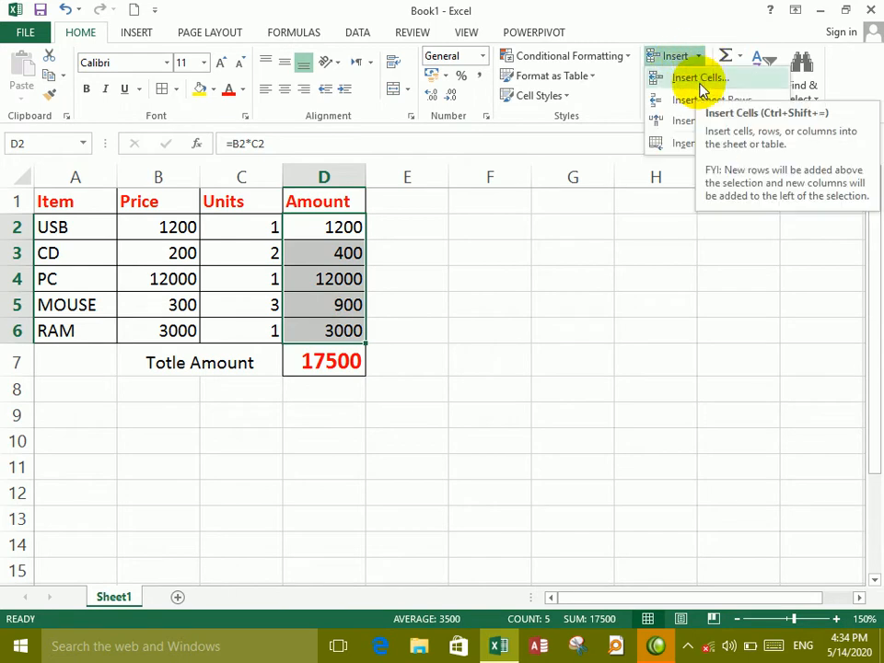
{"action": "left_click", "coordinate": [443, 206]}
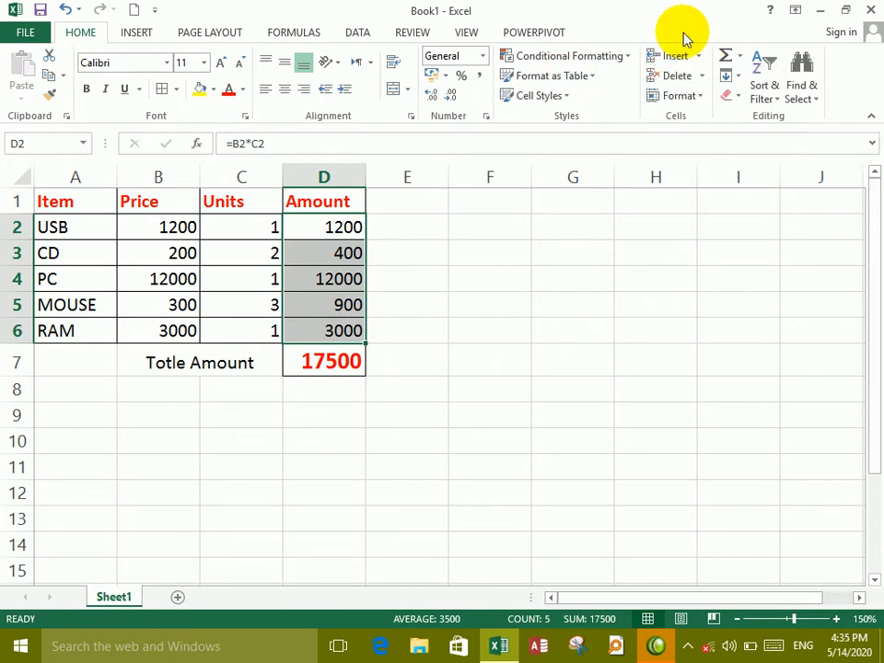
{"action": "left_click", "coordinate": [698, 57]}
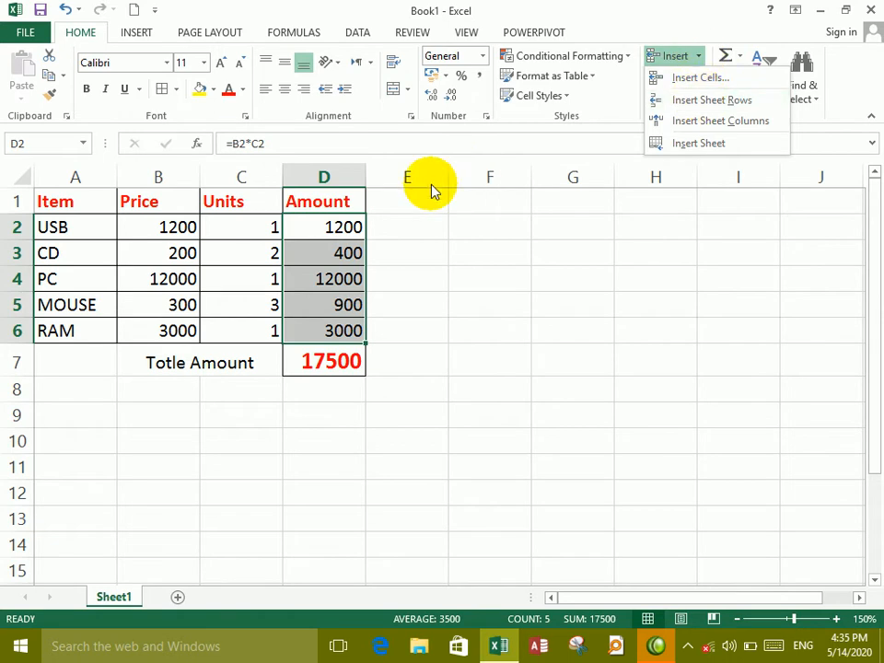
{"action": "left_click", "coordinate": [53, 280]}
{"action": "left_click", "coordinate": [61, 255]}
{"action": "left_click", "coordinate": [16, 252]}
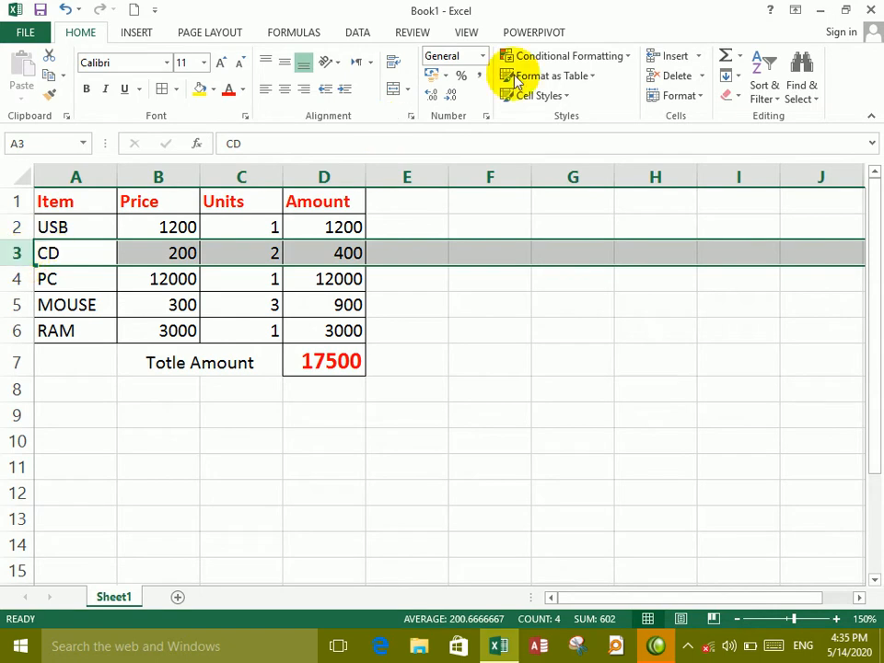
{"action": "left_click", "coordinate": [695, 57]}
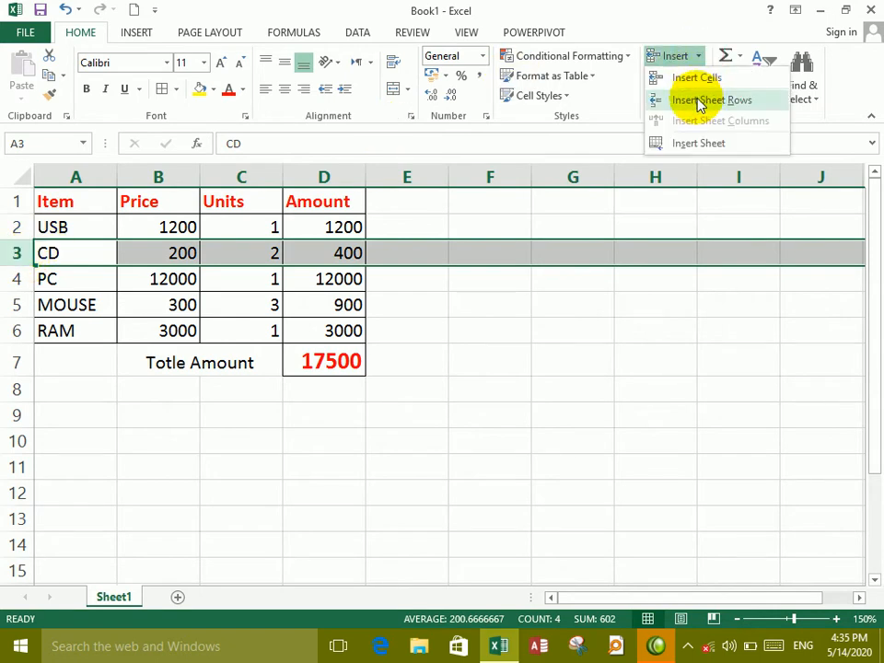
{"action": "left_click", "coordinate": [708, 99]}
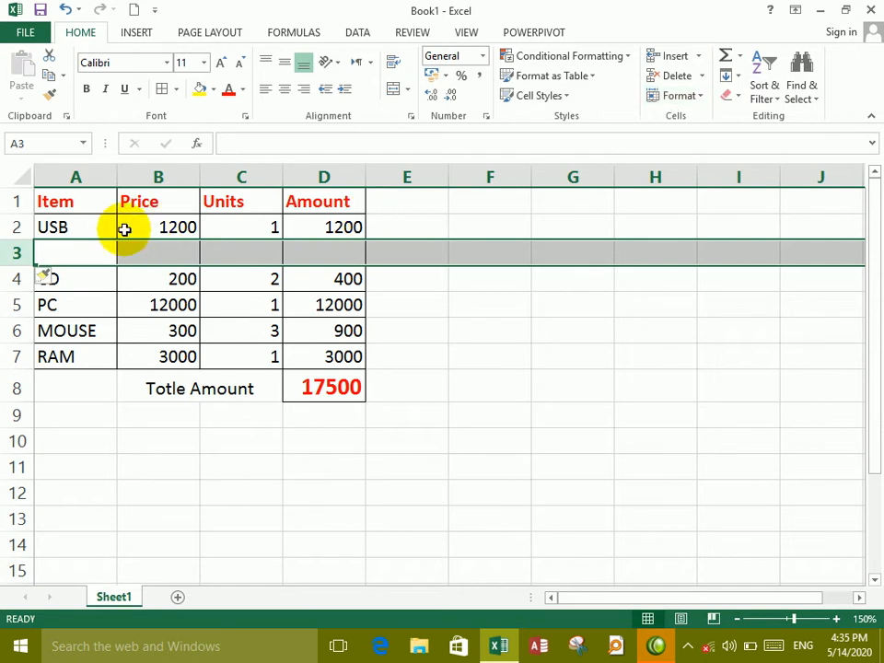
Step: Fill the blank row 3 with the item Mouse, price 300 and 1 unit
{"action": "left_click", "coordinate": [77, 259]}
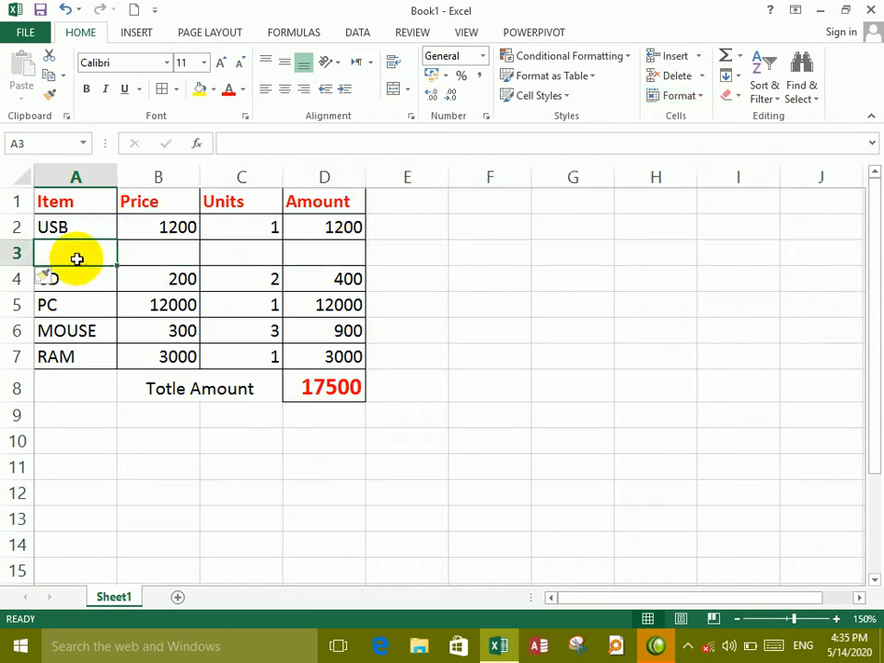
{"action": "type", "text": "Mouse"}
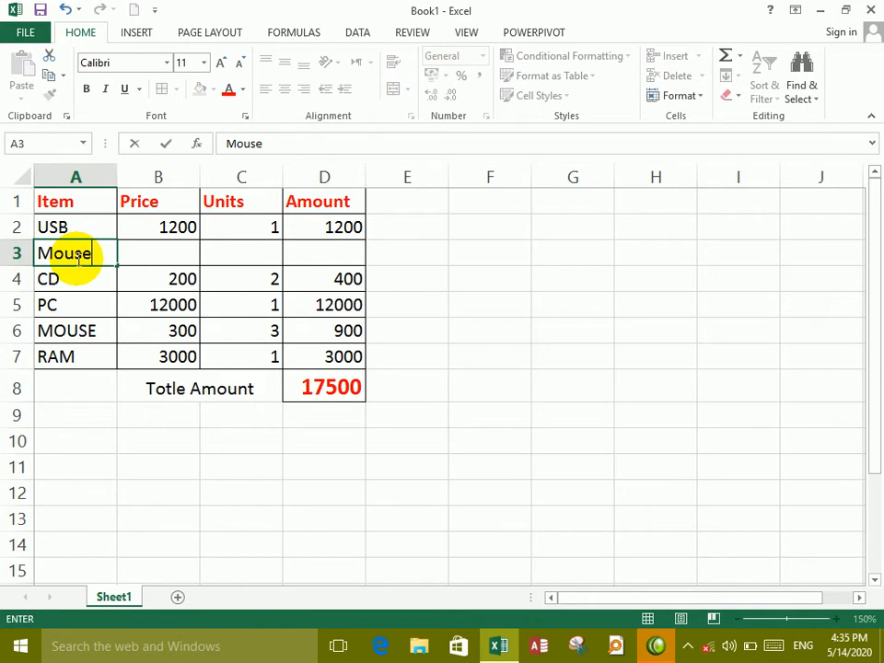
{"action": "key", "text": "Tab"}
{"action": "type", "text": "300"}
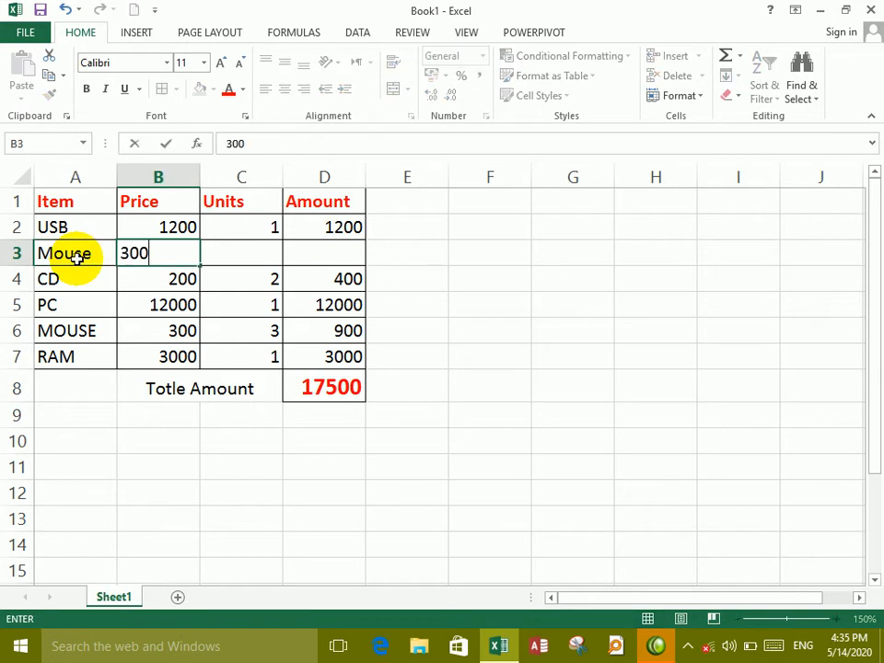
{"action": "key", "text": "Tab"}
{"action": "type", "text": "1"}
{"action": "key", "text": "Down"}
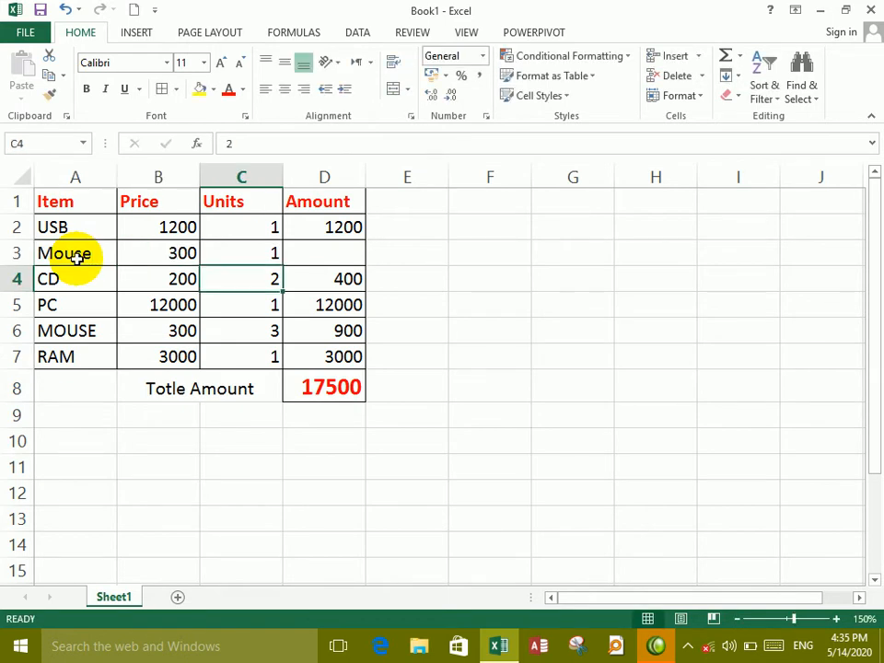
Step: Copy the amount formula in D2 down through D7 to include the Mouse row
{"action": "left_click", "coordinate": [318, 235]}
{"action": "left_click_drag", "start_coordinate": [328, 265], "coordinate": [330, 352]}
{"action": "key", "text": "ctrl+d"}
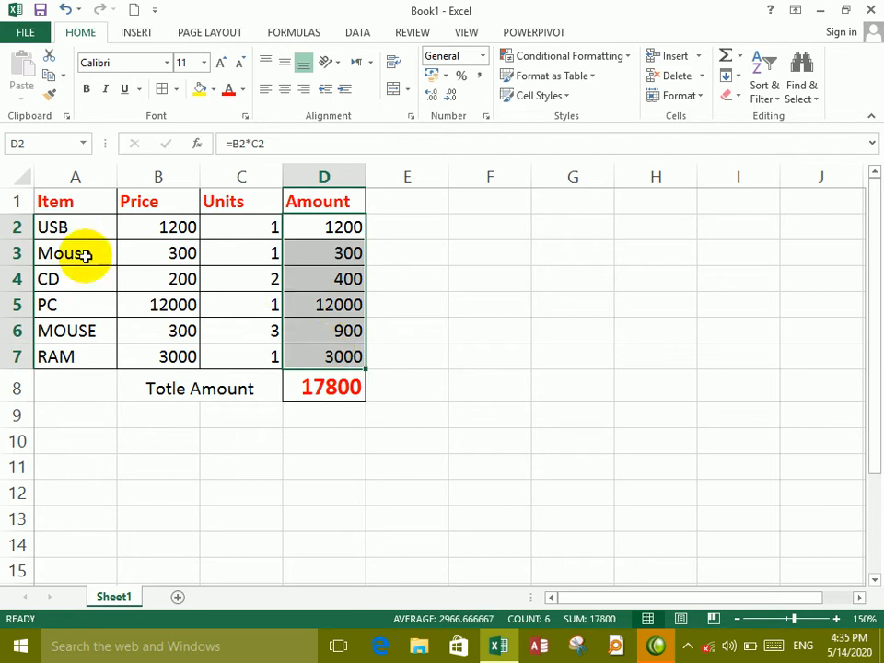
Step: Insert a blank row above the Mouse entry in row 3, and undo the insertion
{"action": "left_click", "coordinate": [78, 251]}
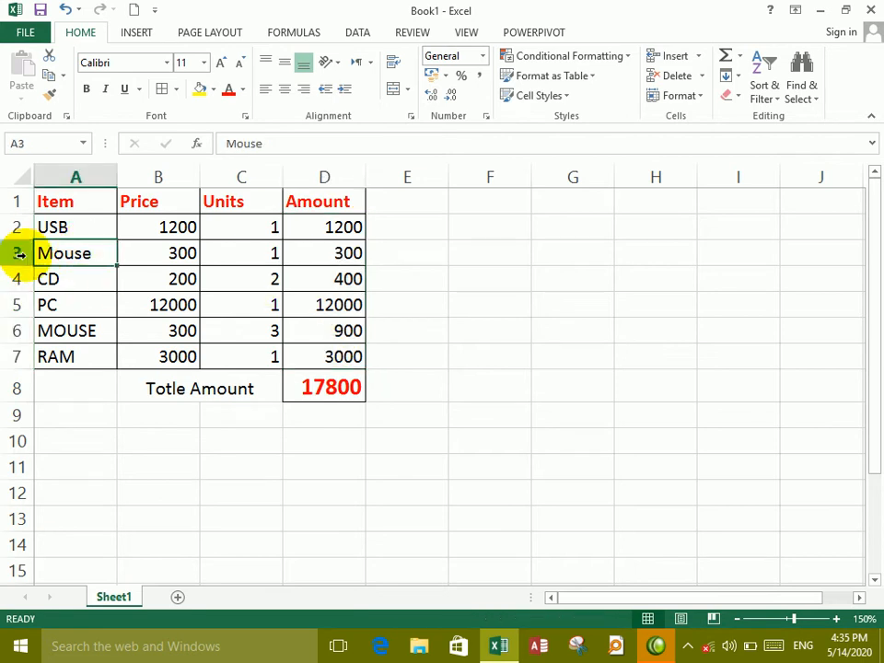
{"action": "right_click", "coordinate": [18, 254]}
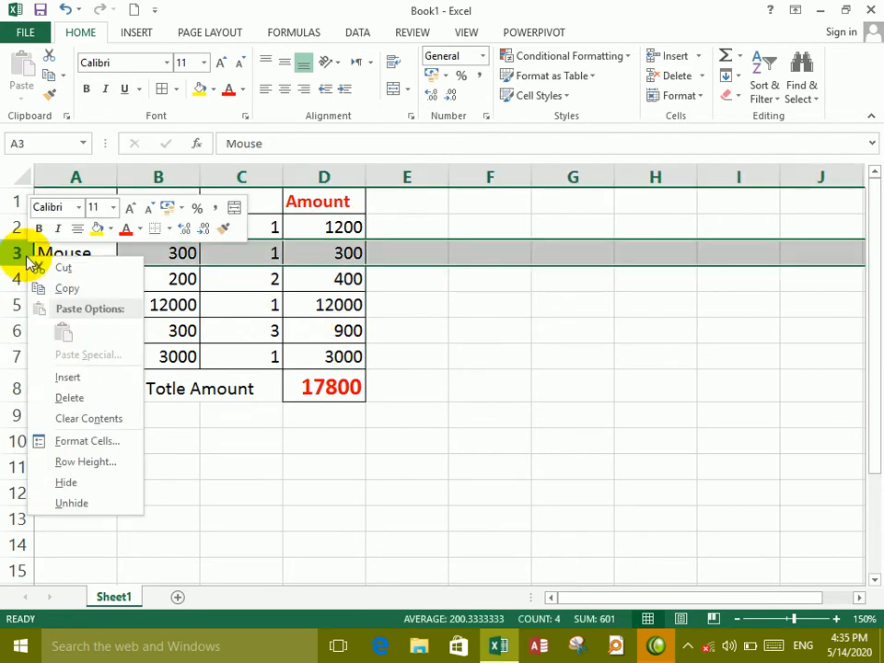
{"action": "left_click", "coordinate": [88, 382]}
{"action": "key", "text": "ctrl+z"}
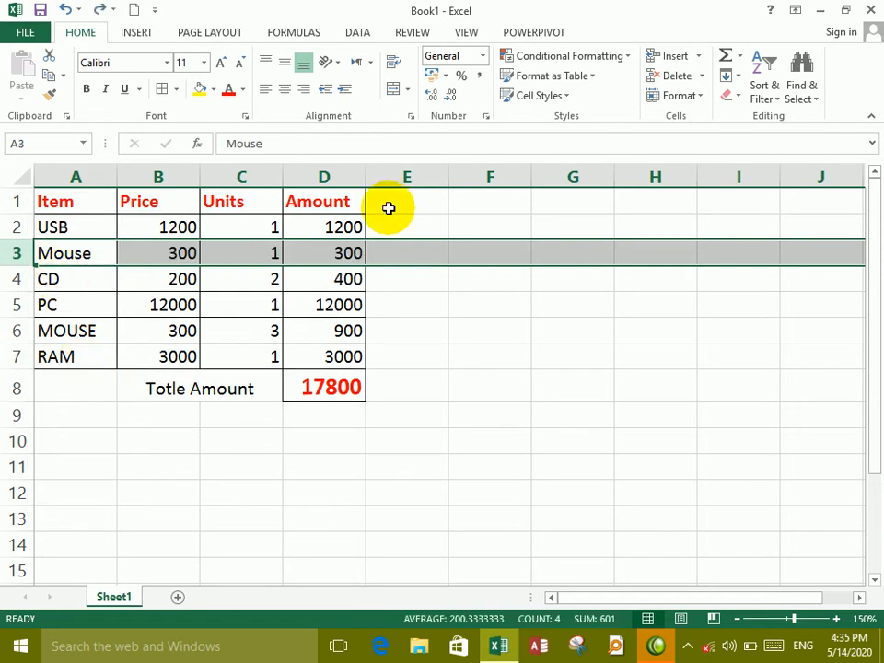
Step: Insert a blank column before the Price column, and undo the insertion
{"action": "left_click", "coordinate": [702, 56]}
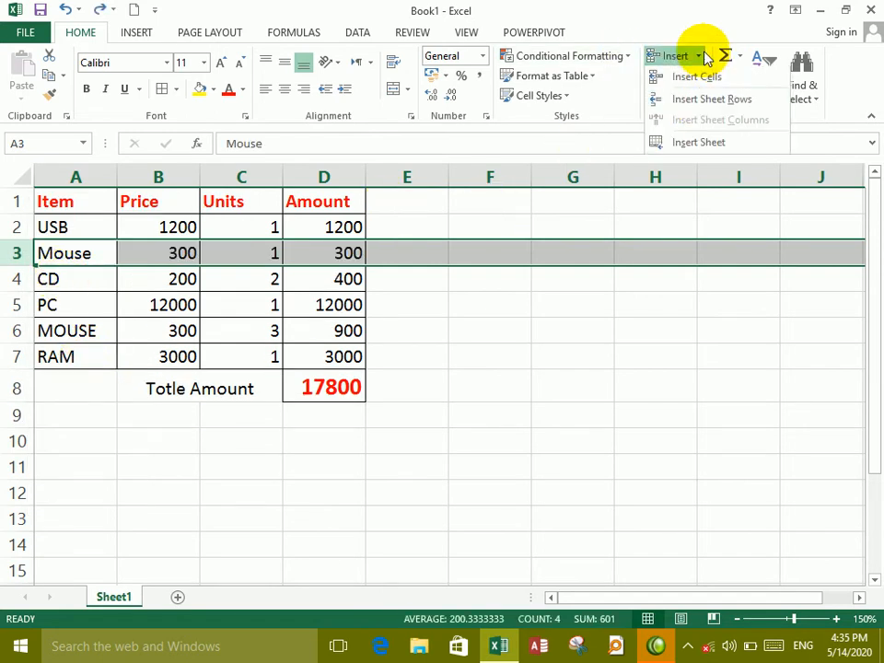
{"action": "left_click", "coordinate": [385, 210]}
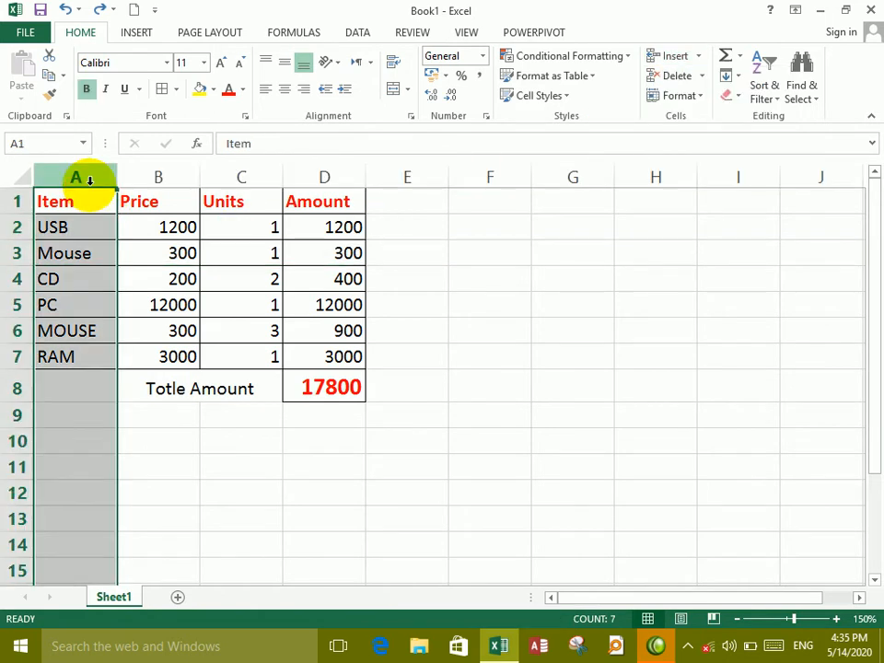
{"action": "left_click_drag", "start_coordinate": [96, 180], "coordinate": [138, 175]}
{"action": "right_click", "coordinate": [139, 179]}
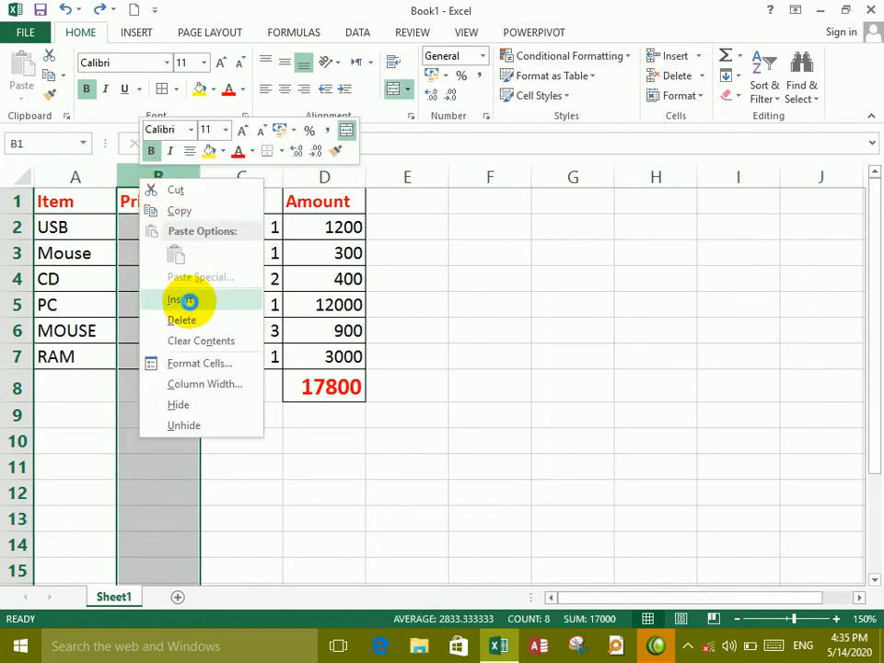
{"action": "left_click", "coordinate": [182, 301]}
{"action": "key", "text": "ctrl+z"}
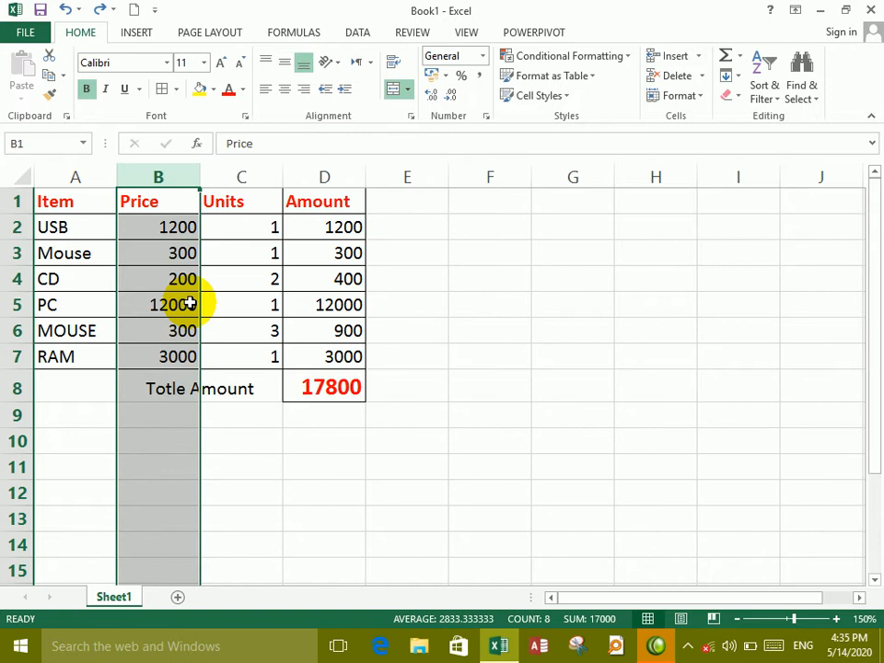
Step: Insert a sheet column before the Price column with the heading Purchase in B1, and undo both the heading and the insertion
{"action": "left_click", "coordinate": [702, 57]}
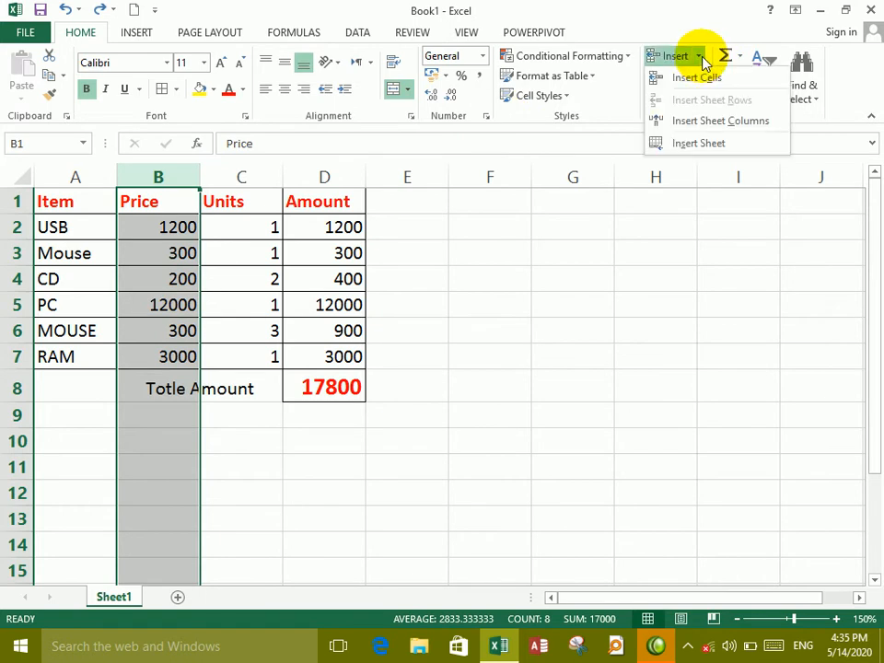
{"action": "left_click", "coordinate": [704, 120]}
{"action": "left_click", "coordinate": [180, 204]}
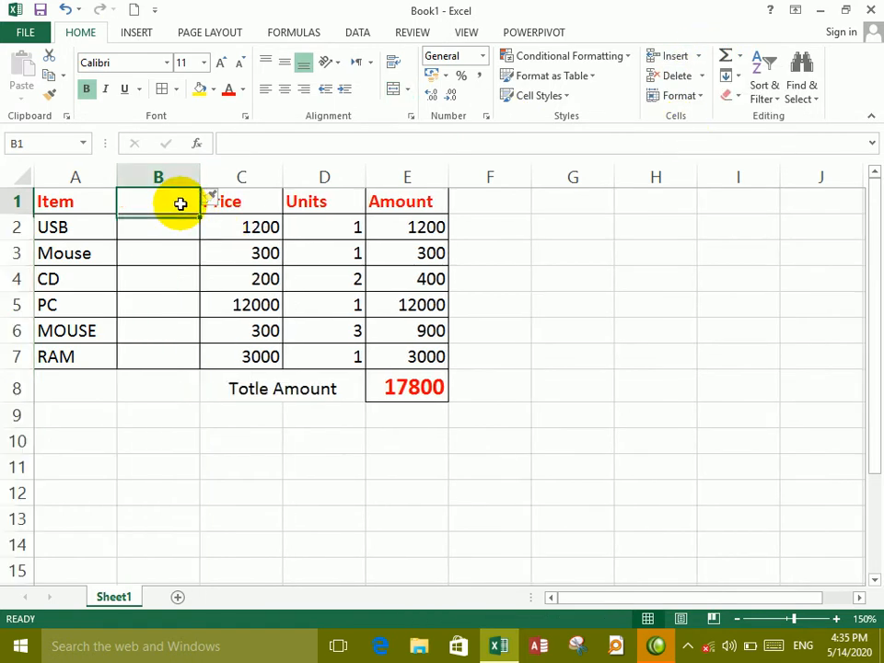
{"action": "type", "text": "Purch"}
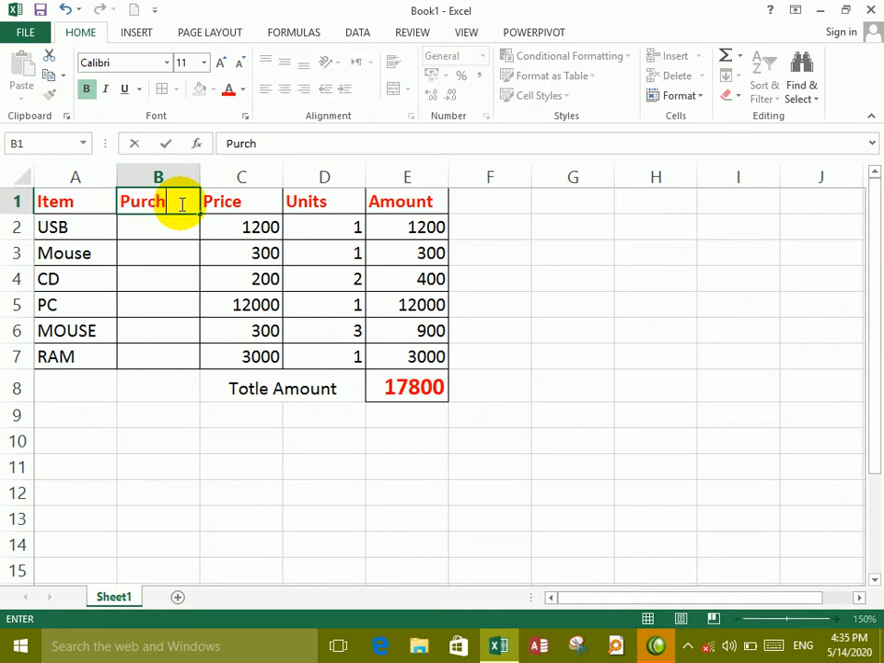
{"action": "type", "text": "ase"}
{"action": "key", "text": "Return"}
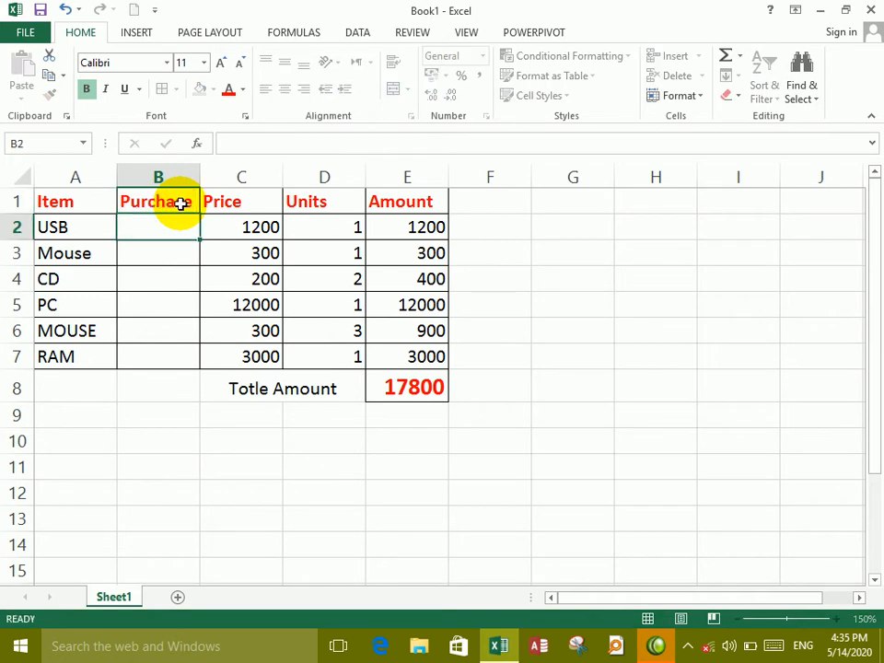
{"action": "key", "text": "ctrl+z"}
{"action": "key", "text": "ctrl+z"}
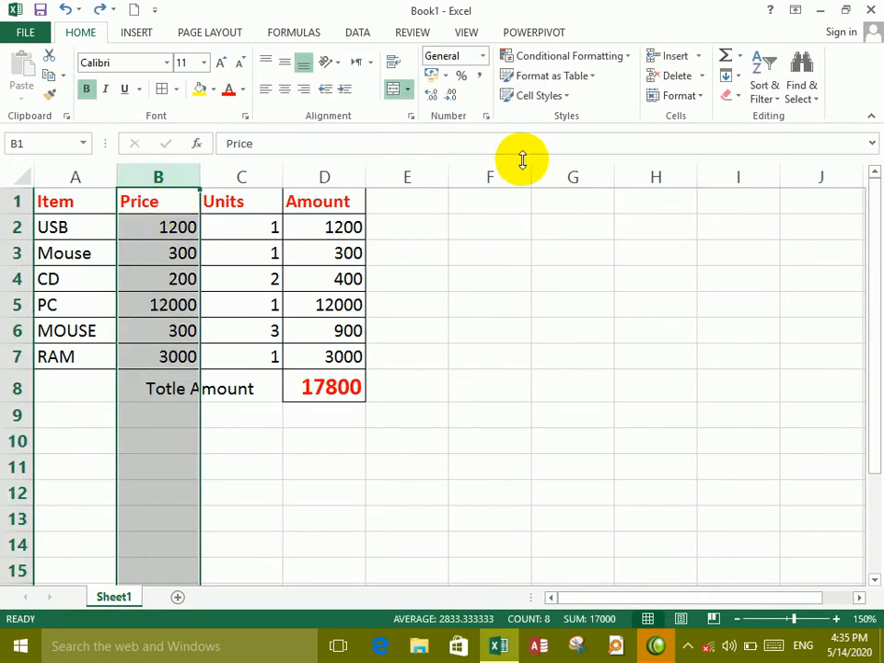
Step: Insert a blank sheet column before the Units column, and undo the insertion
{"action": "left_click", "coordinate": [699, 57]}
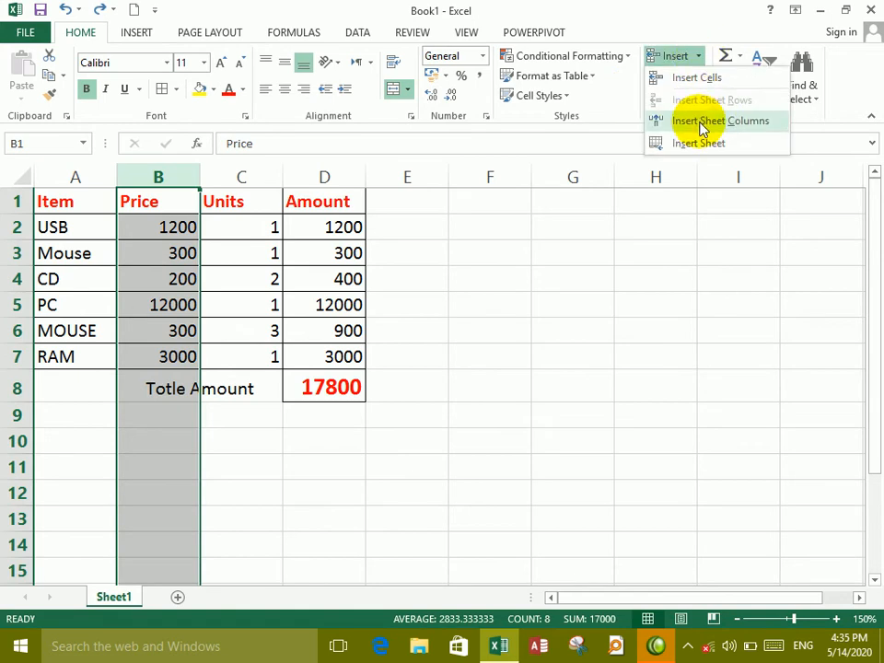
{"action": "left_click", "coordinate": [271, 175]}
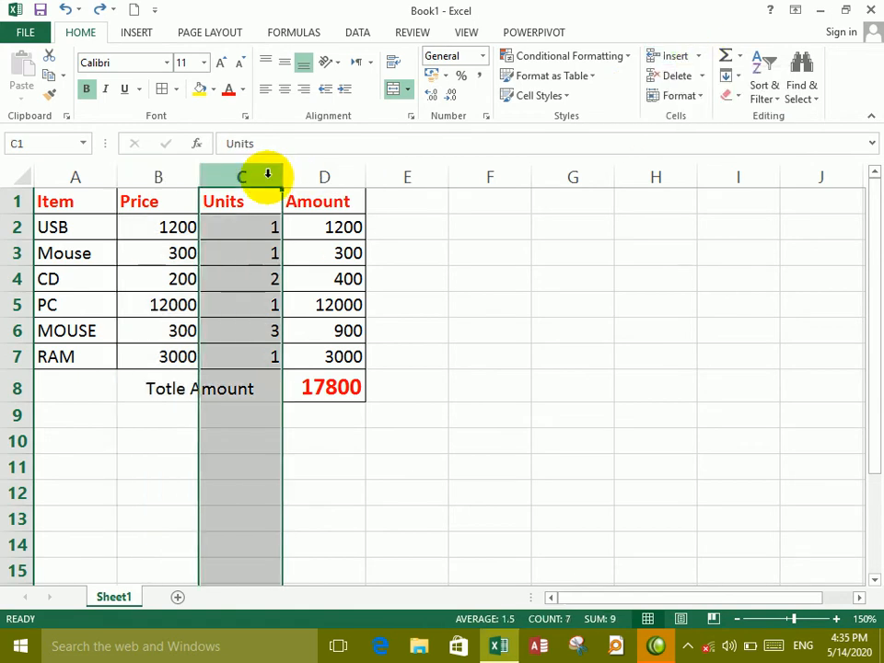
{"action": "left_click", "coordinate": [699, 57]}
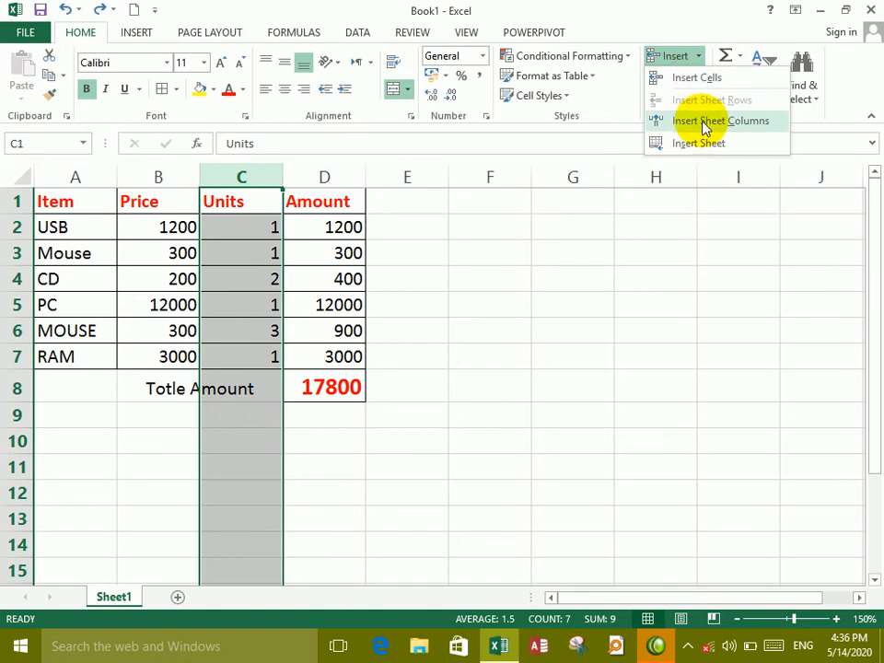
{"action": "left_click", "coordinate": [706, 127]}
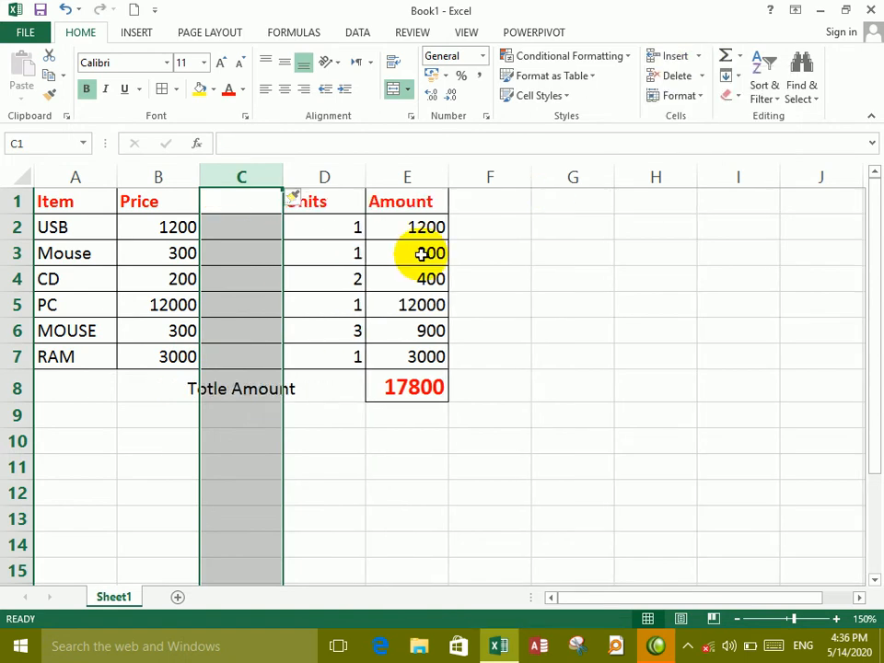
{"action": "key", "text": "ctrl+z"}
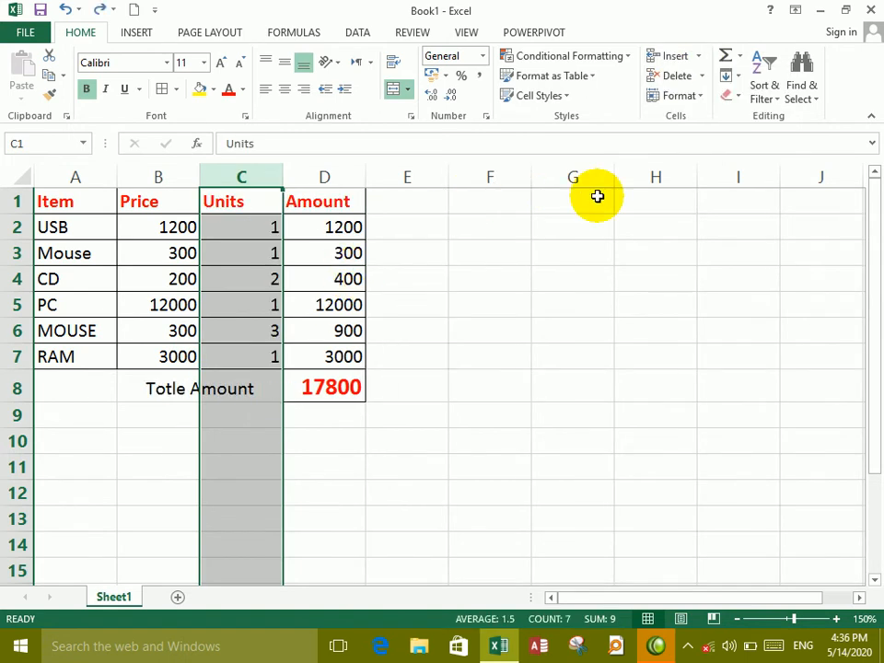
{"action": "left_click", "coordinate": [444, 382]}
Step: Insert a new worksheet into the workbook and return to Sheet1
{"action": "left_click", "coordinate": [155, 545]}
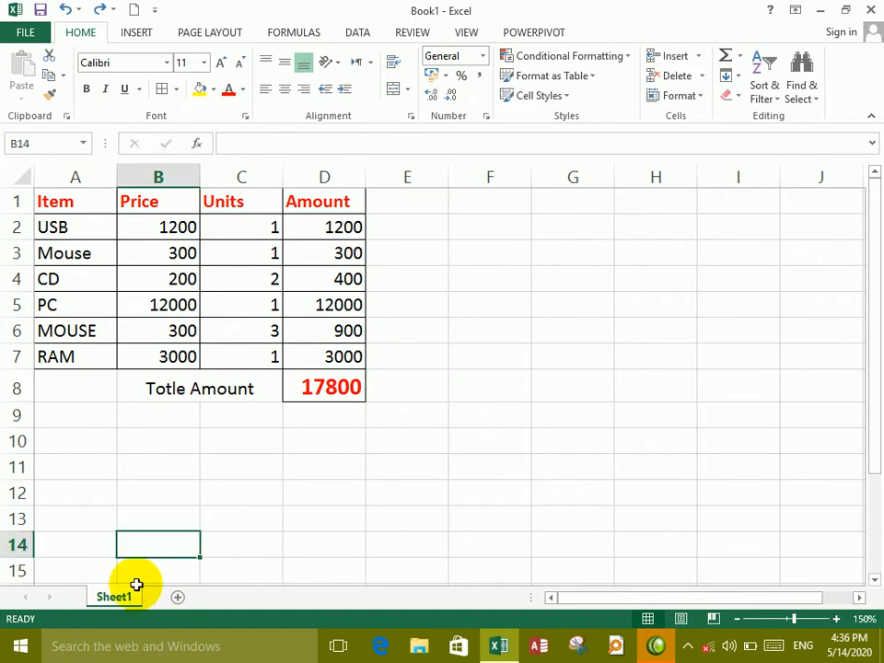
{"action": "left_click", "coordinate": [700, 62]}
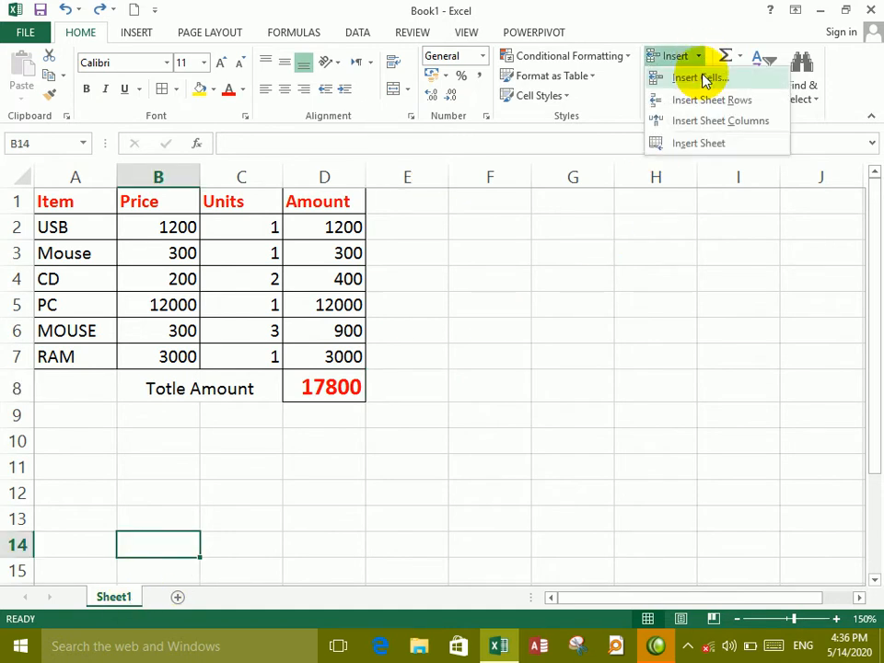
{"action": "left_click", "coordinate": [697, 145]}
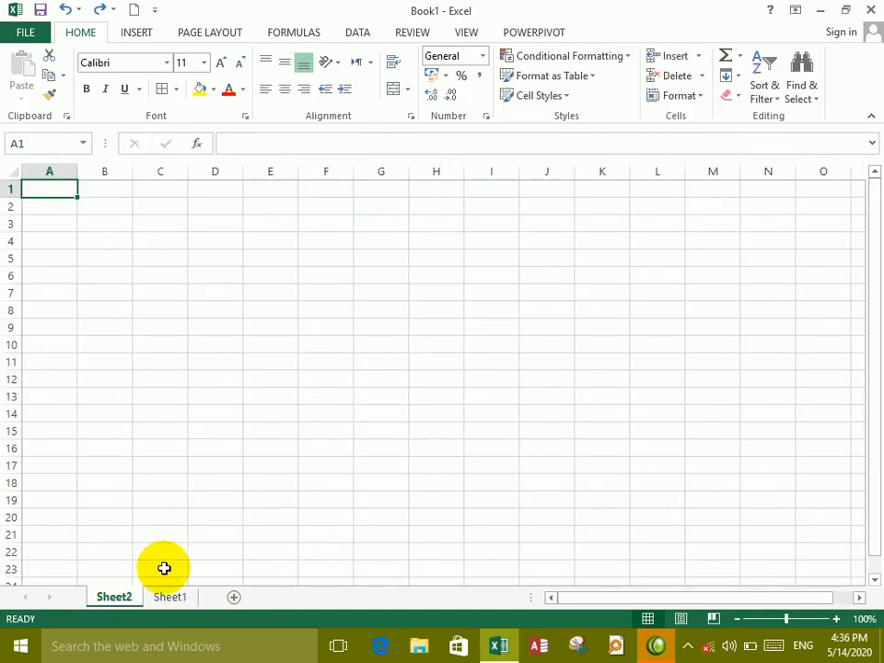
{"action": "left_click", "coordinate": [166, 599]}
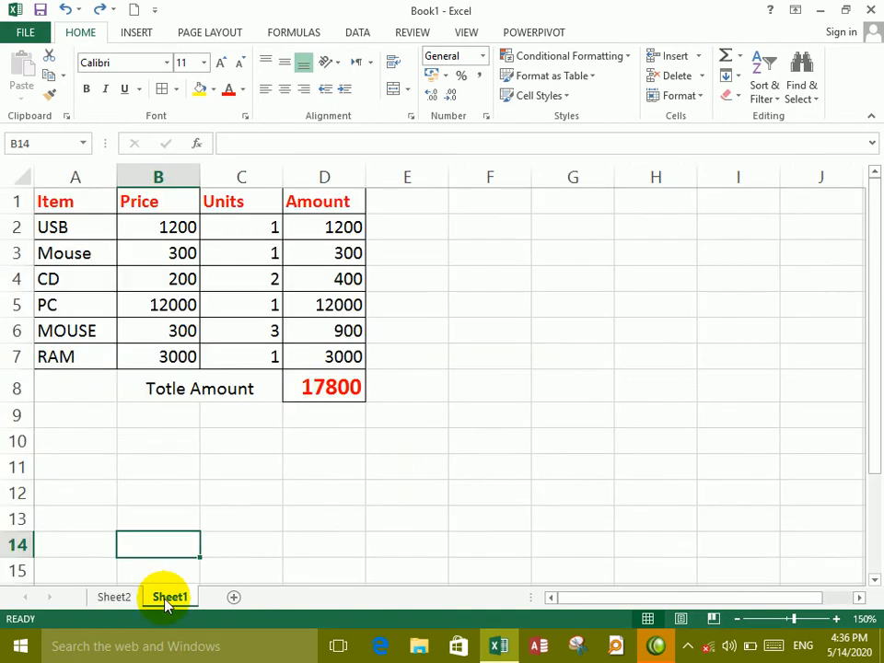
Step: Delete the total cell D8 with the Shift cells up option
{"action": "left_click", "coordinate": [703, 79]}
{"action": "left_click", "coordinate": [703, 83]}
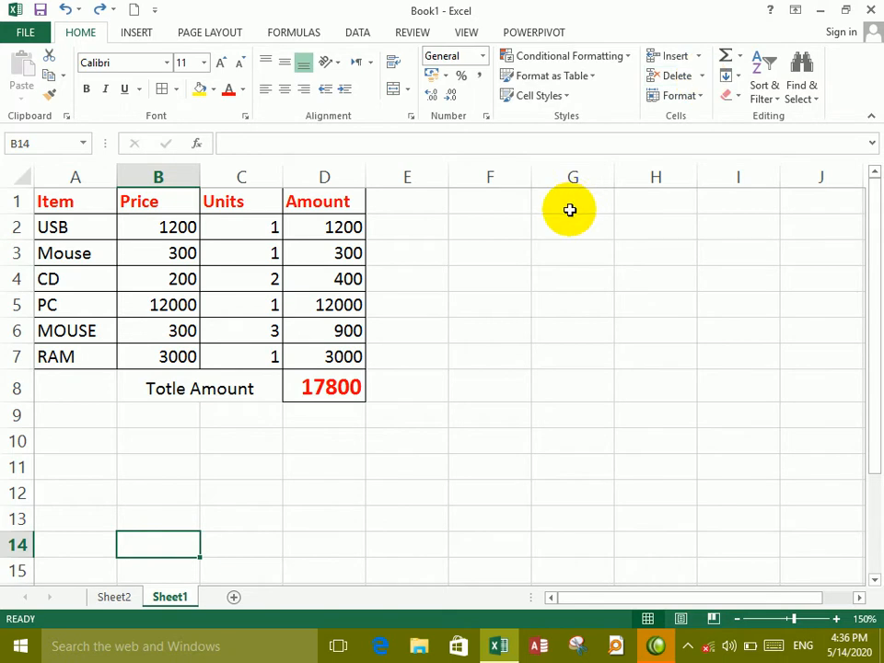
{"action": "left_click", "coordinate": [327, 393]}
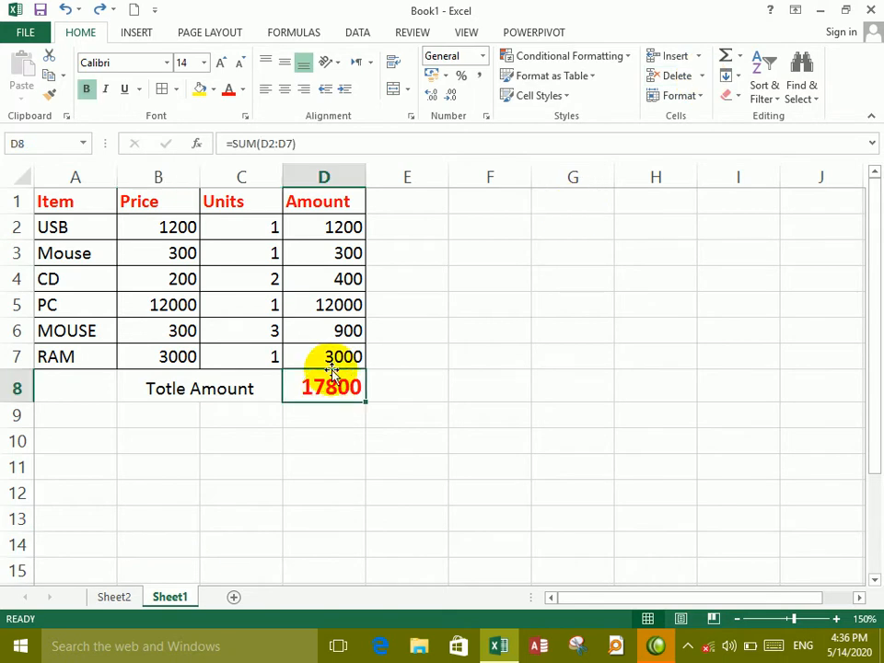
{"action": "left_click", "coordinate": [700, 77]}
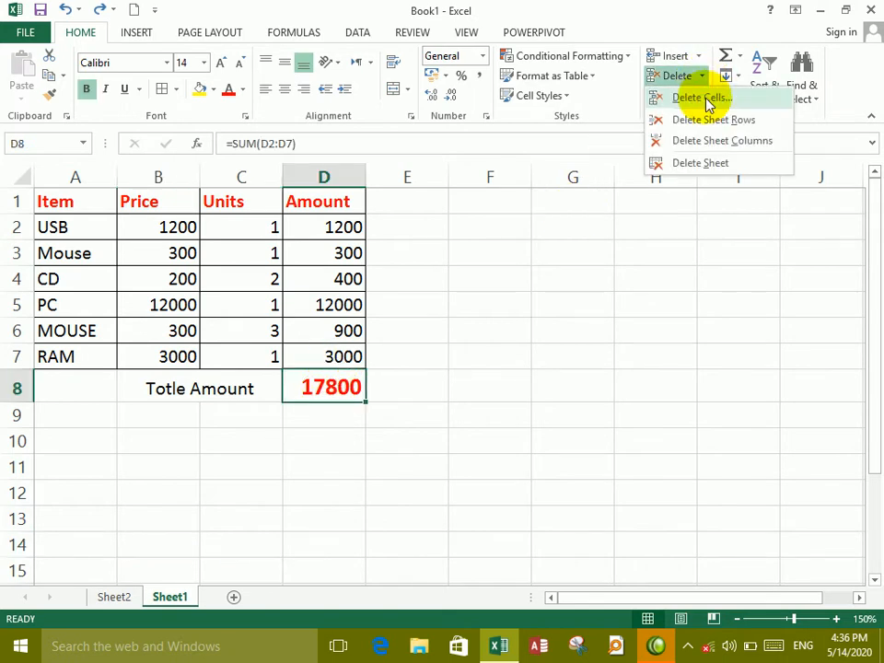
{"action": "left_click", "coordinate": [710, 100]}
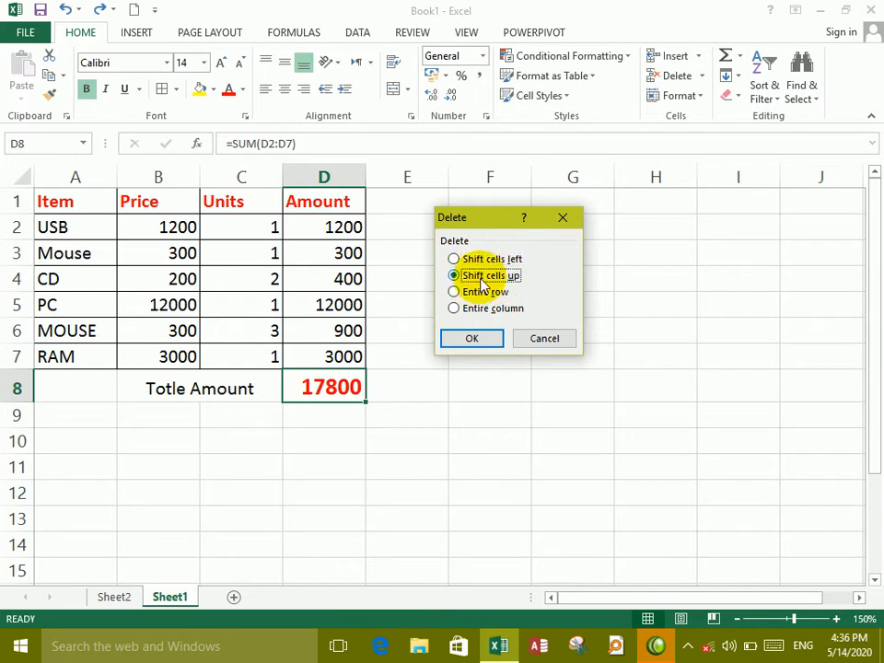
{"action": "left_click", "coordinate": [477, 339]}
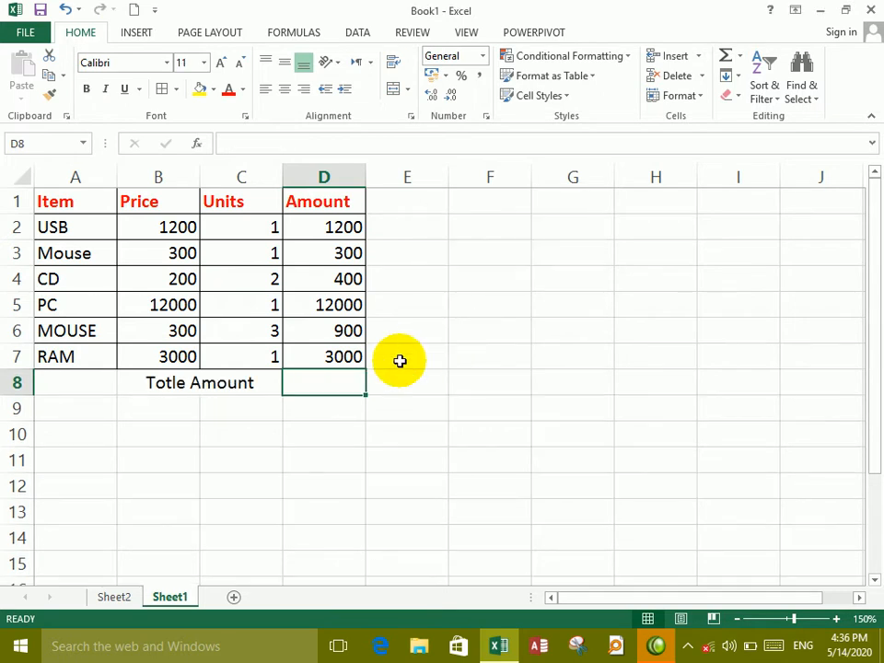
{"action": "left_click", "coordinate": [323, 411]}
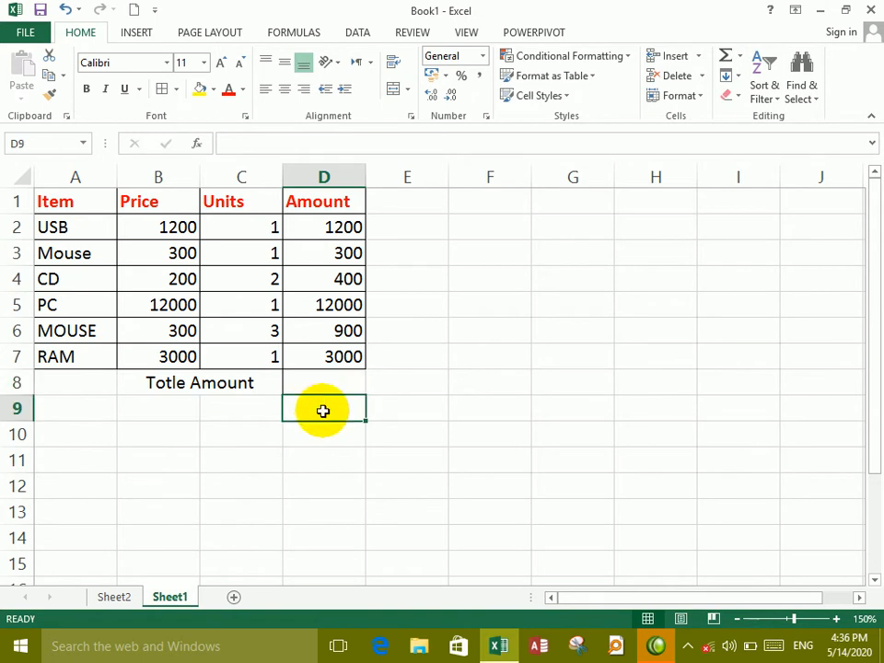
Step: Delete amount cell D6 in the MOUSE row with the Shift cells up option, and undo both cell deletions
{"action": "left_click", "coordinate": [348, 334]}
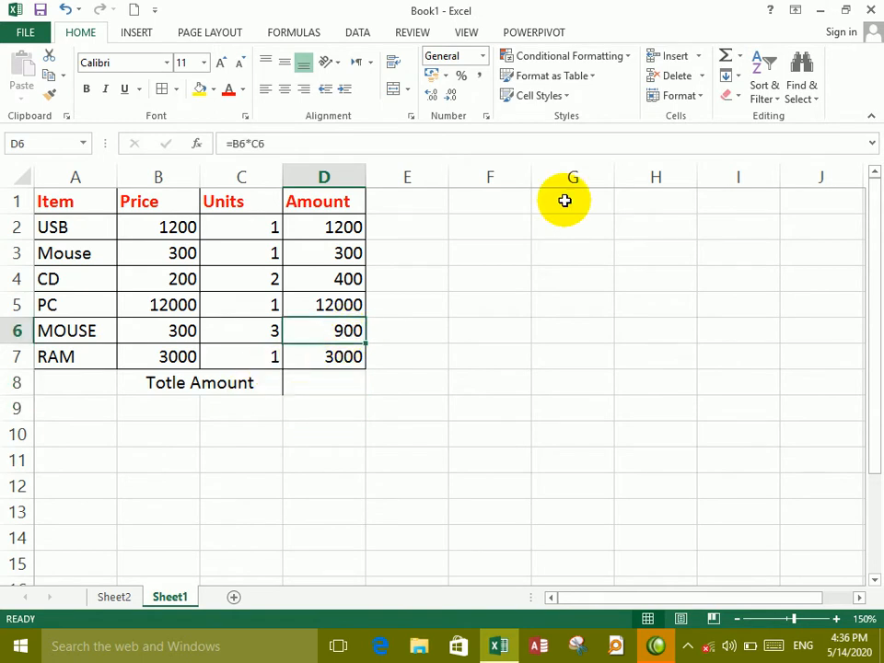
{"action": "left_click", "coordinate": [702, 77]}
{"action": "left_click", "coordinate": [698, 95]}
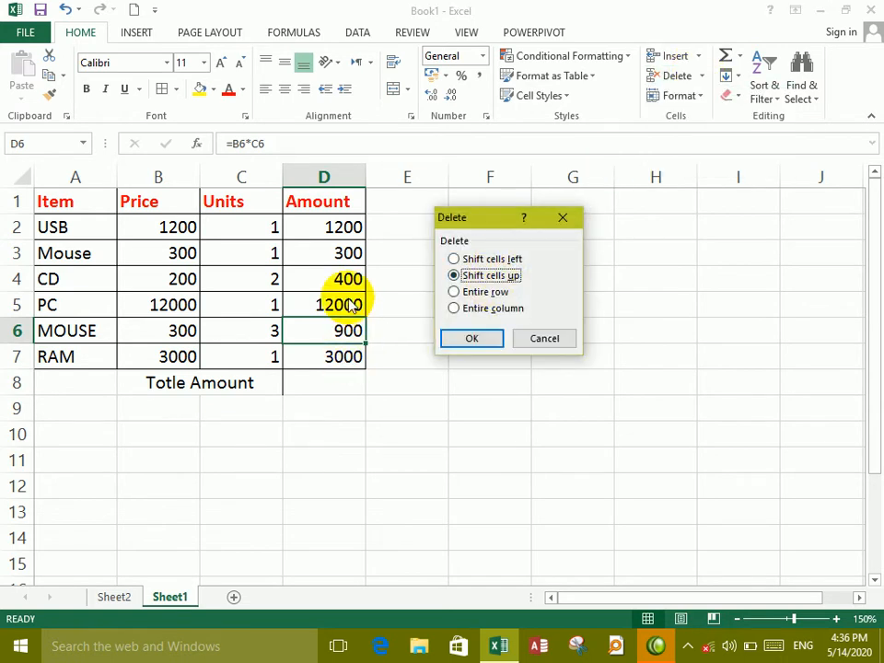
{"action": "left_click", "coordinate": [471, 339]}
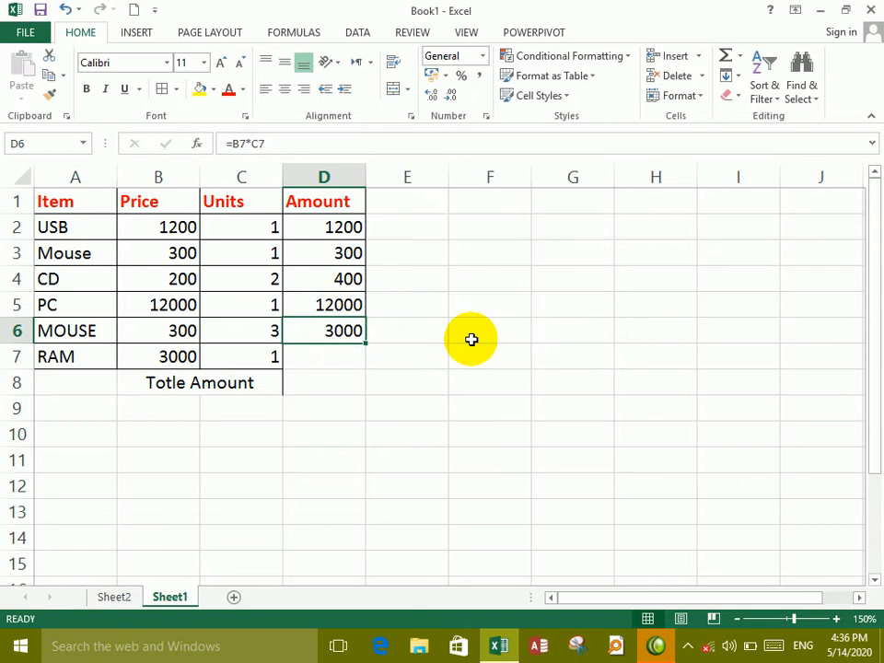
{"action": "left_click", "coordinate": [338, 357]}
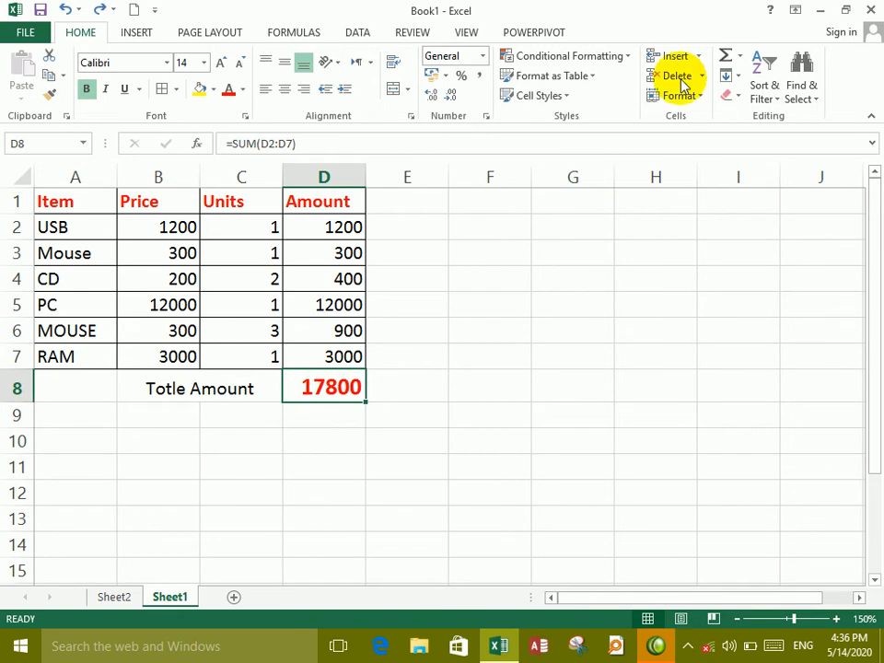
Step: Delete the entire sheet row 8 containing the total amount
{"action": "left_click", "coordinate": [700, 75]}
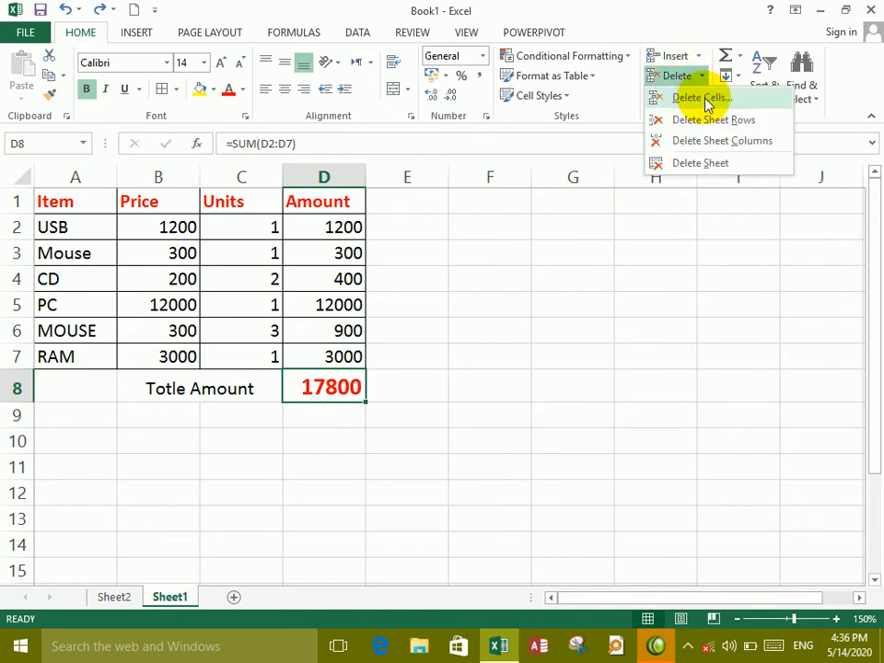
{"action": "left_click", "coordinate": [431, 227]}
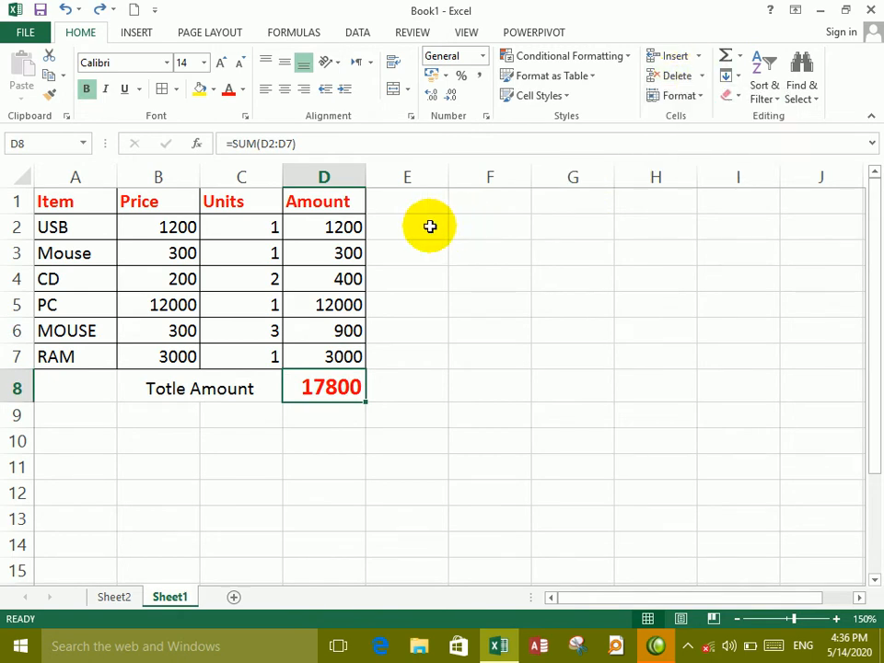
{"action": "left_click", "coordinate": [22, 304]}
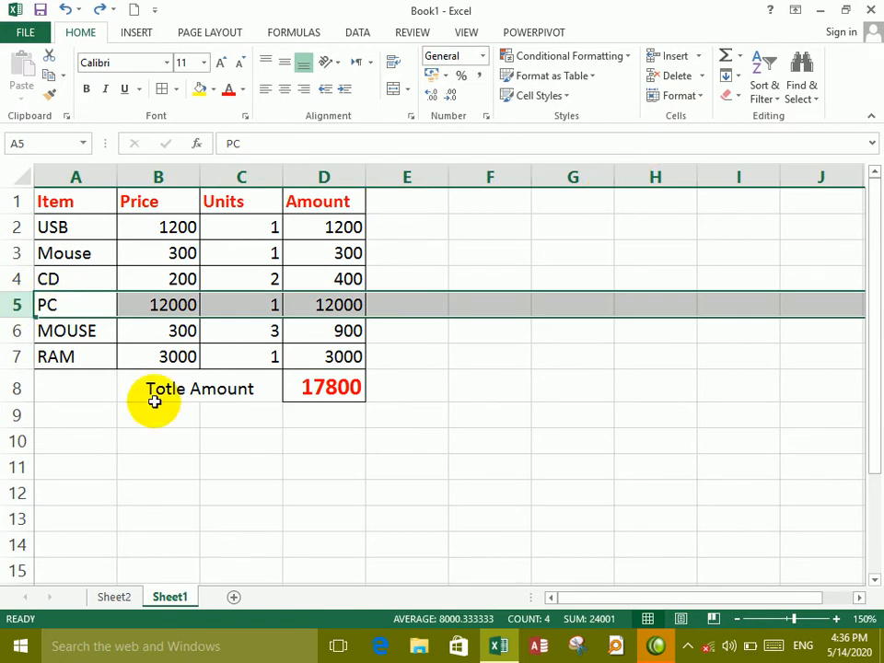
{"action": "left_click", "coordinate": [16, 388]}
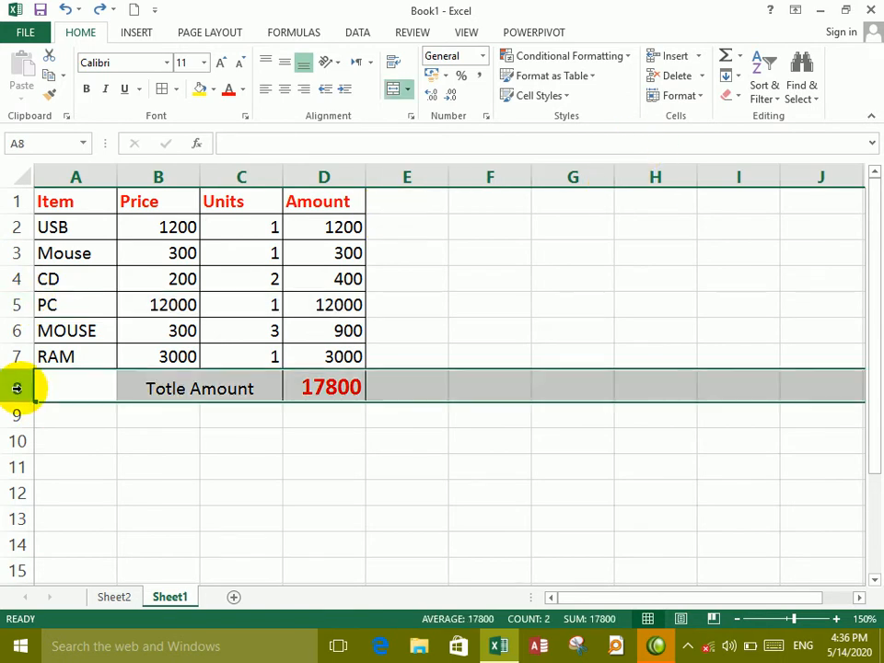
{"action": "left_click", "coordinate": [702, 78]}
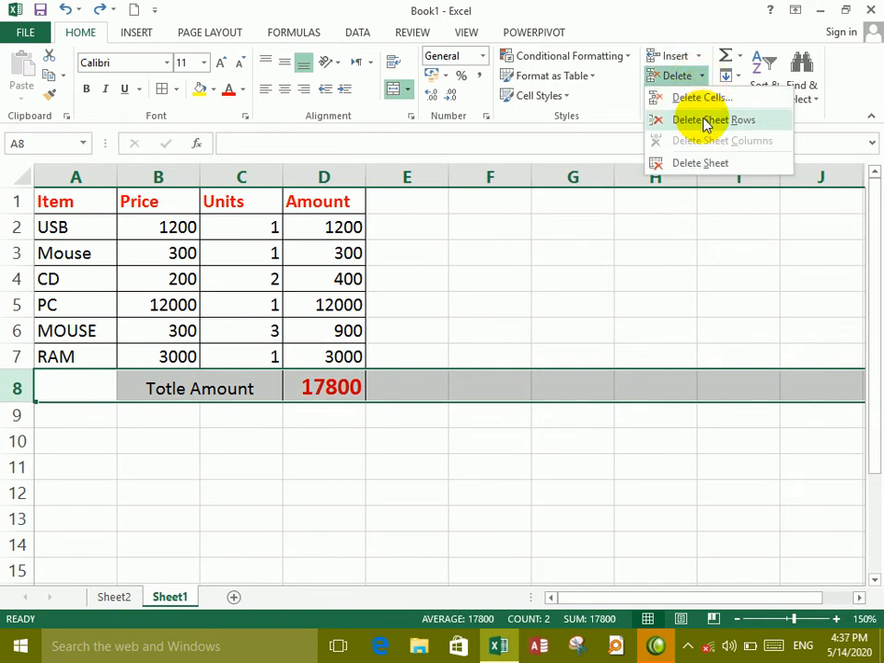
{"action": "left_click", "coordinate": [707, 121]}
{"action": "left_click", "coordinate": [454, 286]}
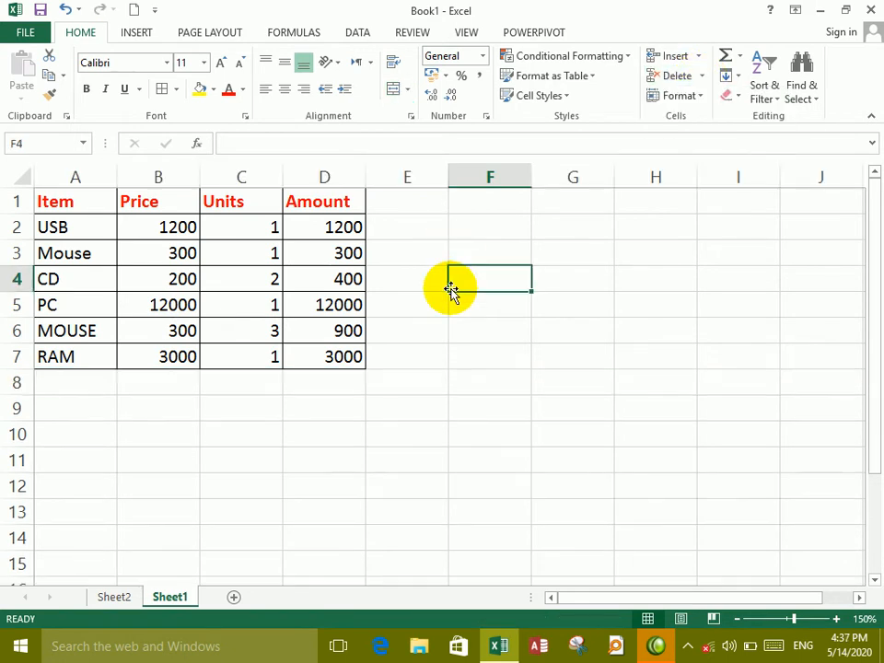
Step: Delete the Units column with the Delete Sheet Columns command, and undo the deletion
{"action": "left_click", "coordinate": [241, 174]}
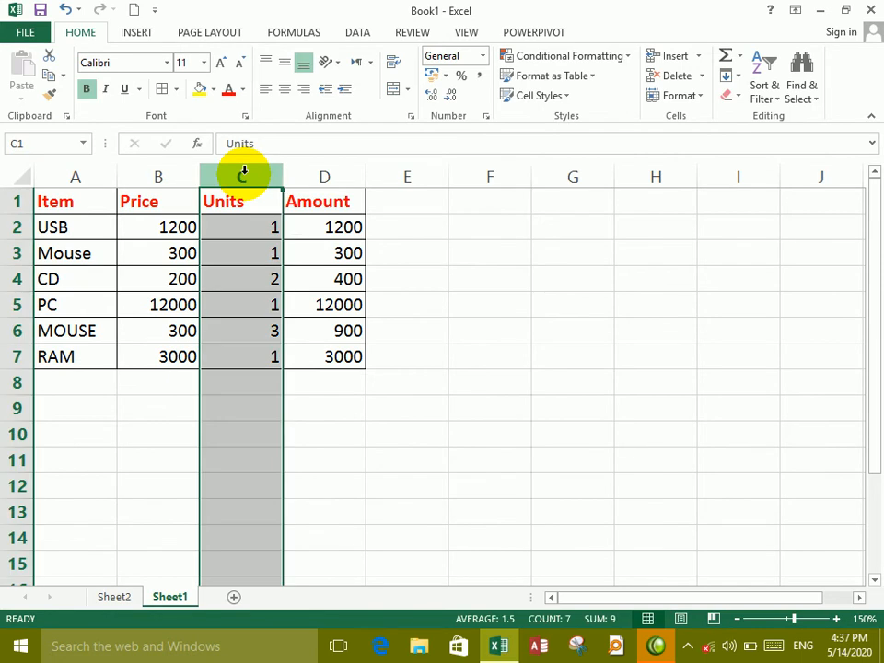
{"action": "left_click", "coordinate": [705, 78]}
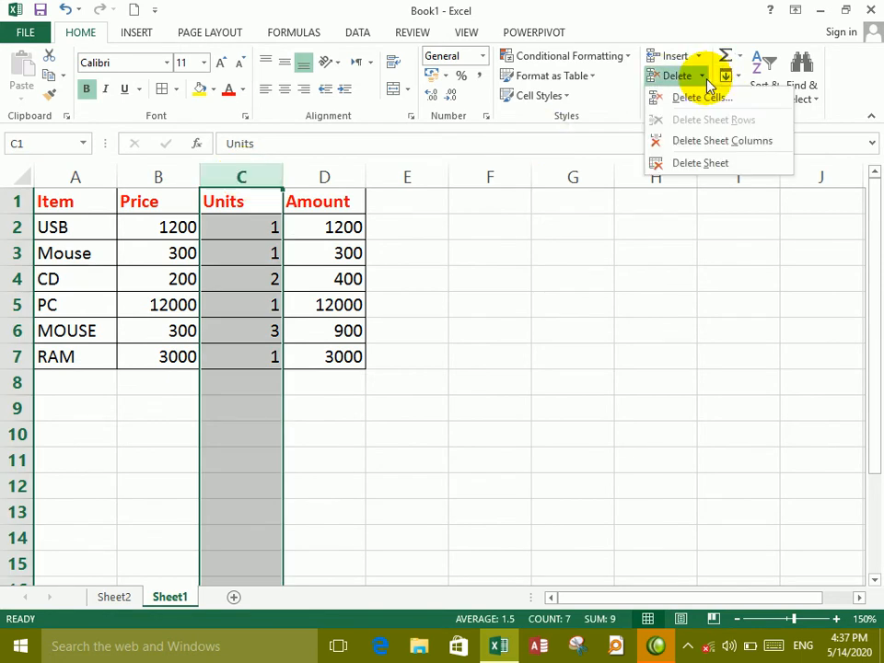
{"action": "left_click", "coordinate": [706, 138]}
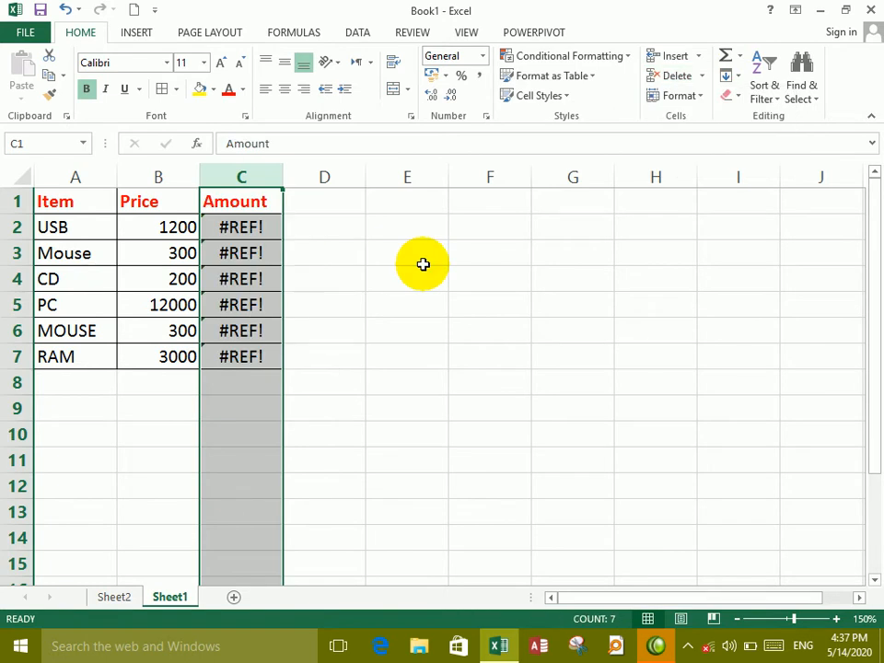
{"action": "key", "text": "ctrl+z"}
{"action": "left_click", "coordinate": [700, 81]}
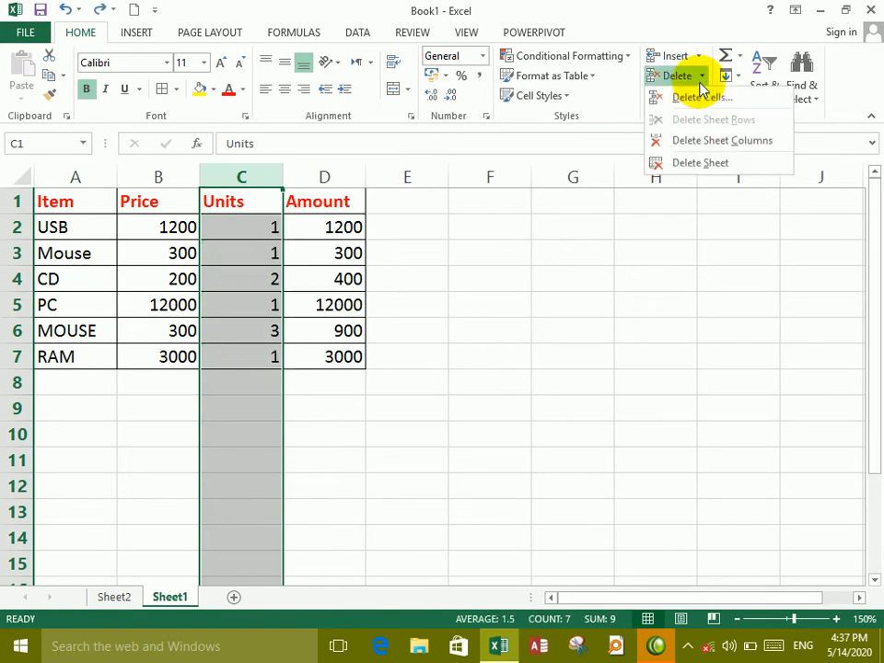
{"action": "left_click", "coordinate": [549, 217]}
{"action": "left_click", "coordinate": [549, 220]}
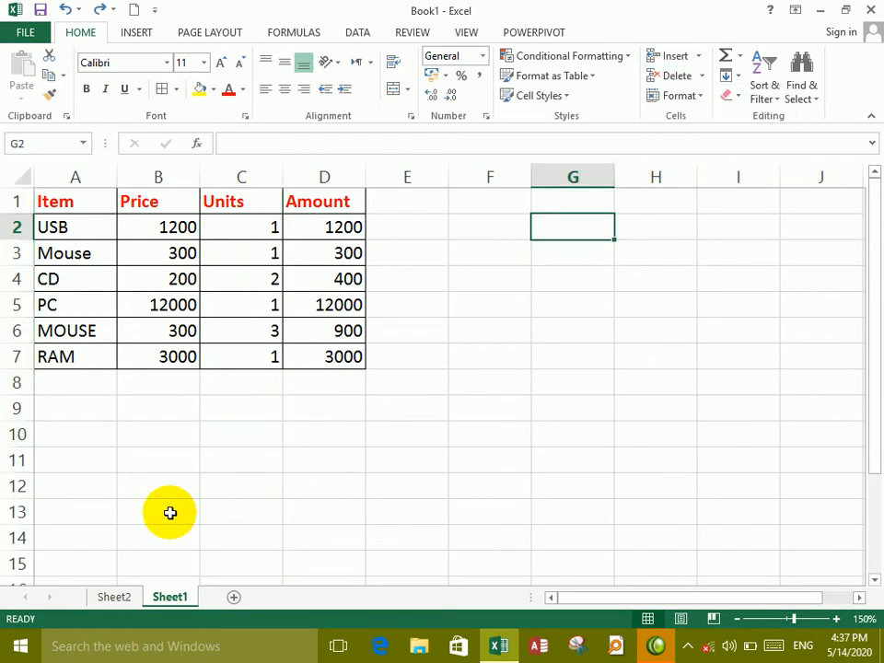
Step: Switch to the empty Sheet2 and delete that worksheet from the workbook
{"action": "left_click", "coordinate": [117, 597]}
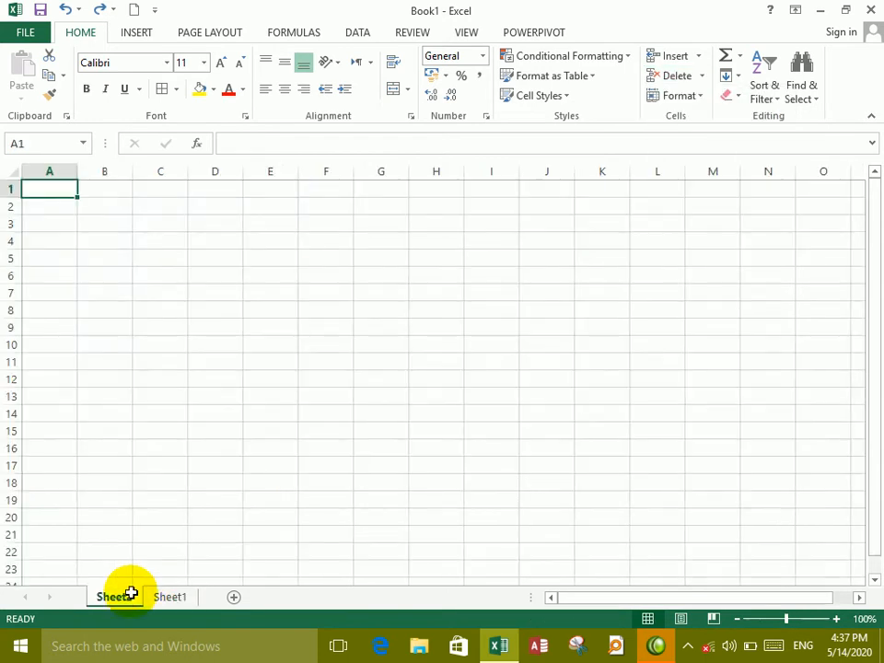
{"action": "left_click", "coordinate": [700, 78]}
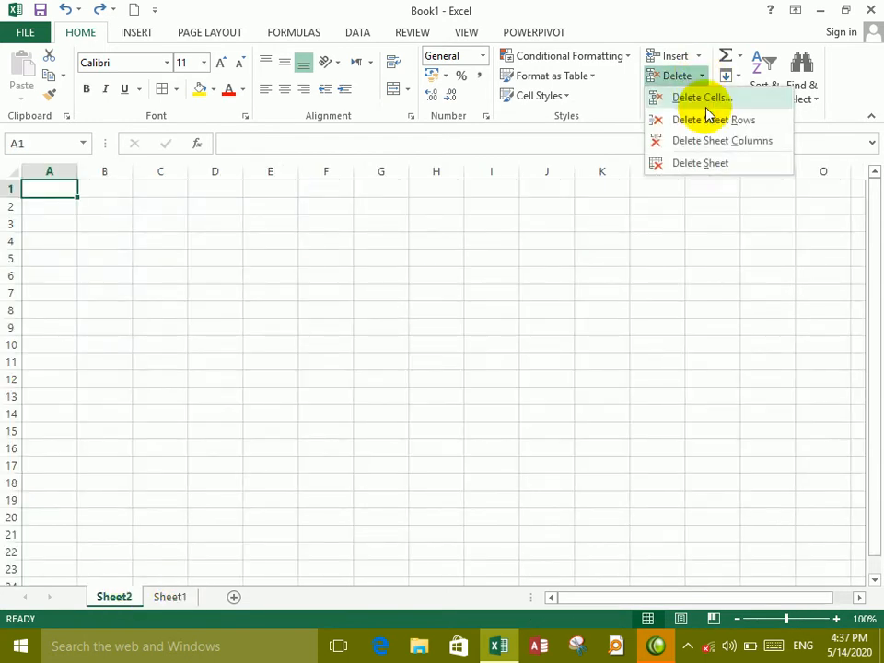
{"action": "left_click", "coordinate": [705, 164]}
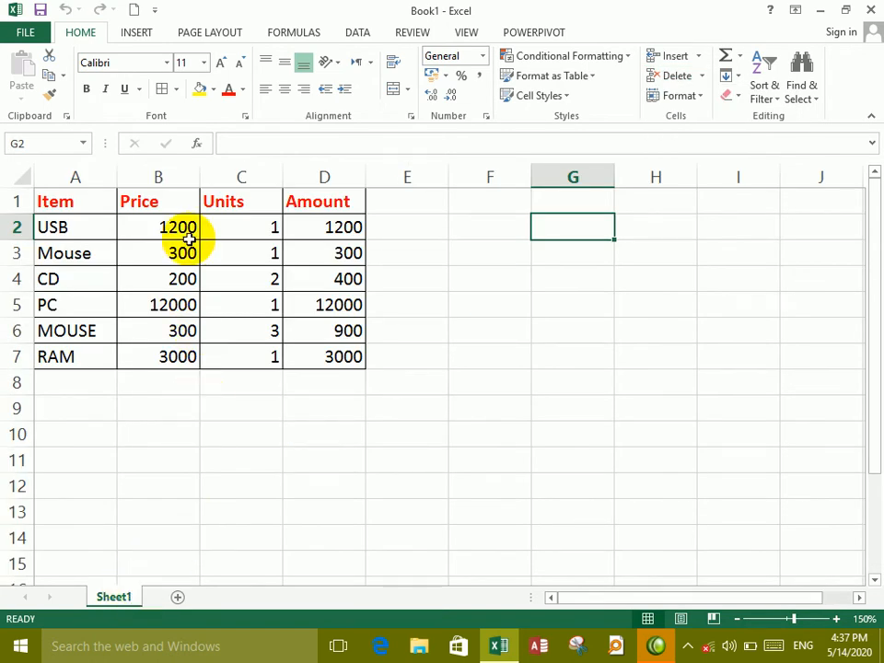
Step: Delete the Price column B through its header's own commands, and undo the deletion
{"action": "right_click", "coordinate": [156, 172]}
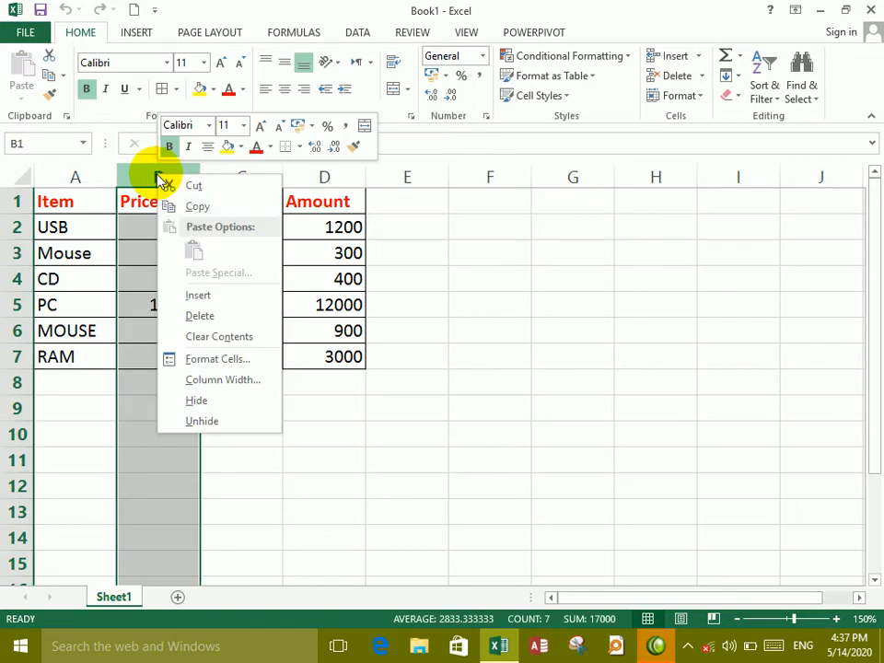
{"action": "left_click", "coordinate": [201, 317]}
{"action": "key", "text": "ctrl+z"}
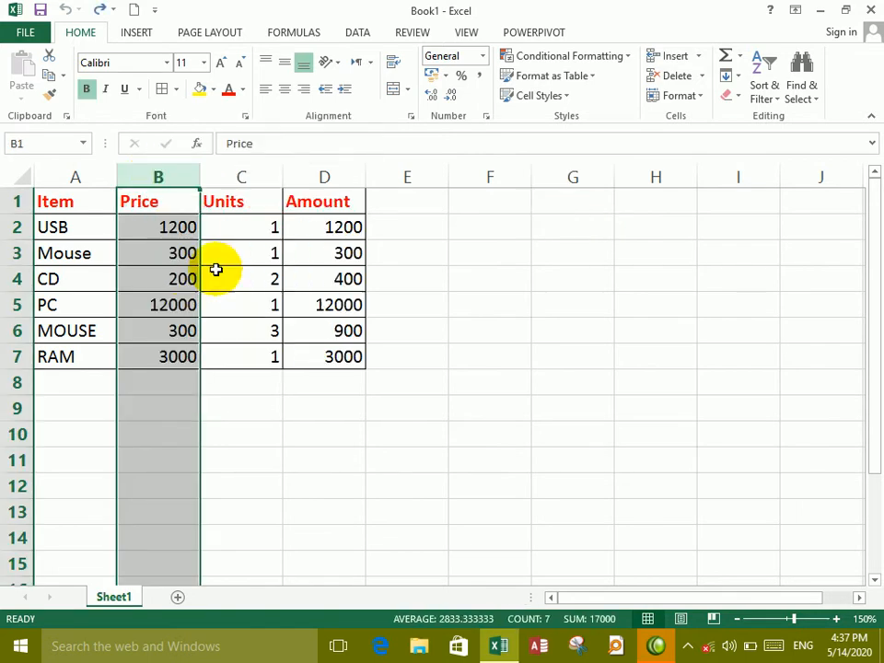
Step: Delete row 3 of the table with the Mouse entry, undo the deletion, and deselect the row
{"action": "right_click", "coordinate": [16, 253]}
{"action": "left_click", "coordinate": [74, 403]}
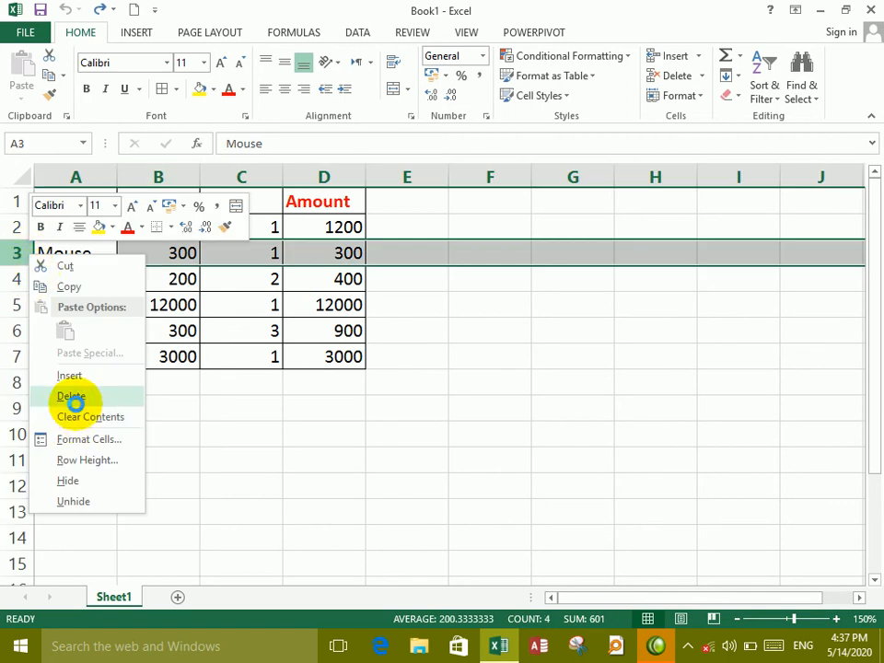
{"action": "key", "text": "ctrl+z"}
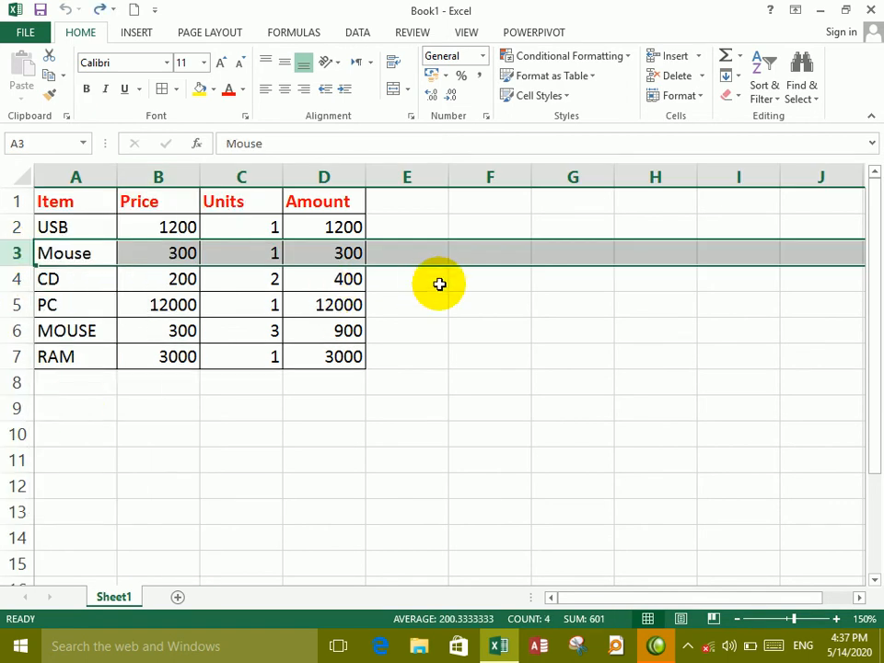
{"action": "left_click", "coordinate": [705, 75]}
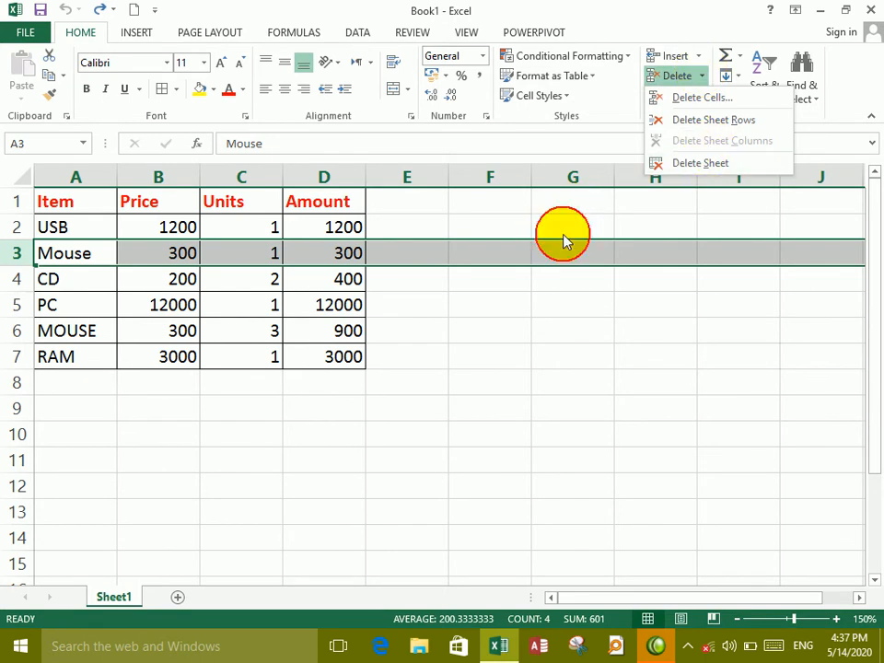
{"action": "left_click", "coordinate": [564, 237]}
{"action": "left_click", "coordinate": [565, 233]}
Step: Increase the height of all table rows in A1:D7 with the Row Height command
{"action": "left_click", "coordinate": [683, 97]}
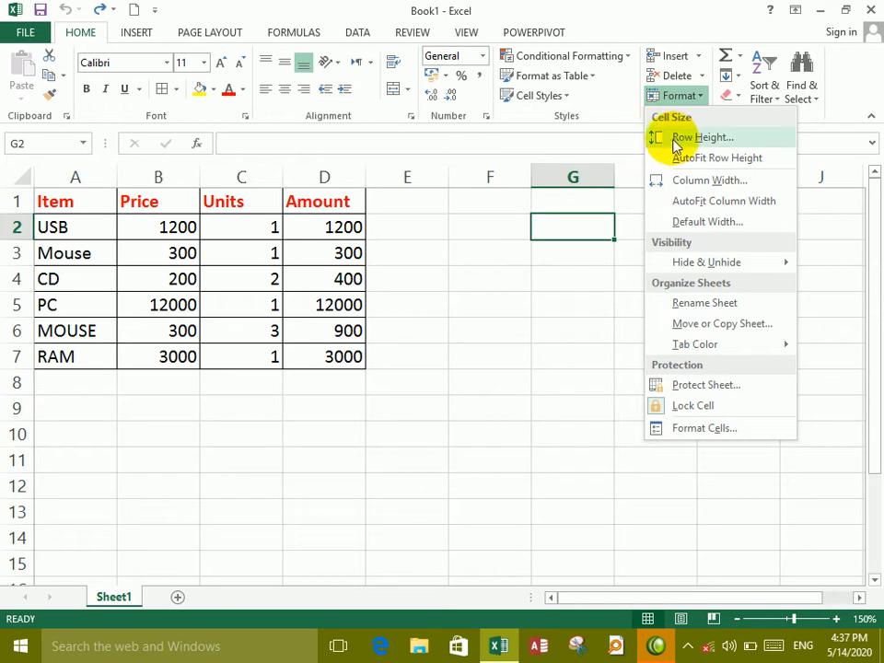
{"action": "left_click", "coordinate": [357, 305]}
{"action": "left_click_drag", "start_coordinate": [79, 187], "coordinate": [322, 359]}
{"action": "left_click", "coordinate": [684, 96]}
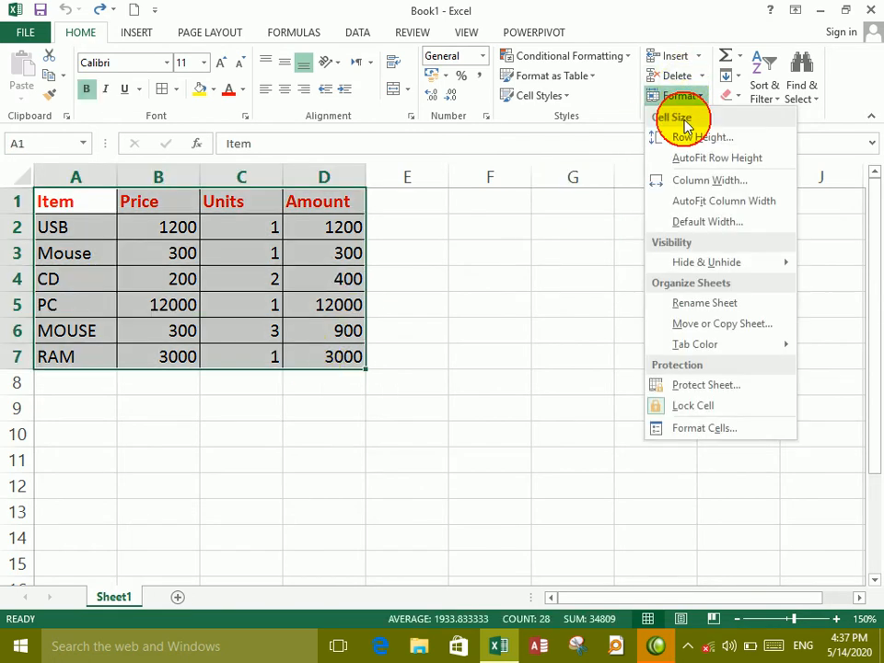
{"action": "left_click", "coordinate": [687, 137]}
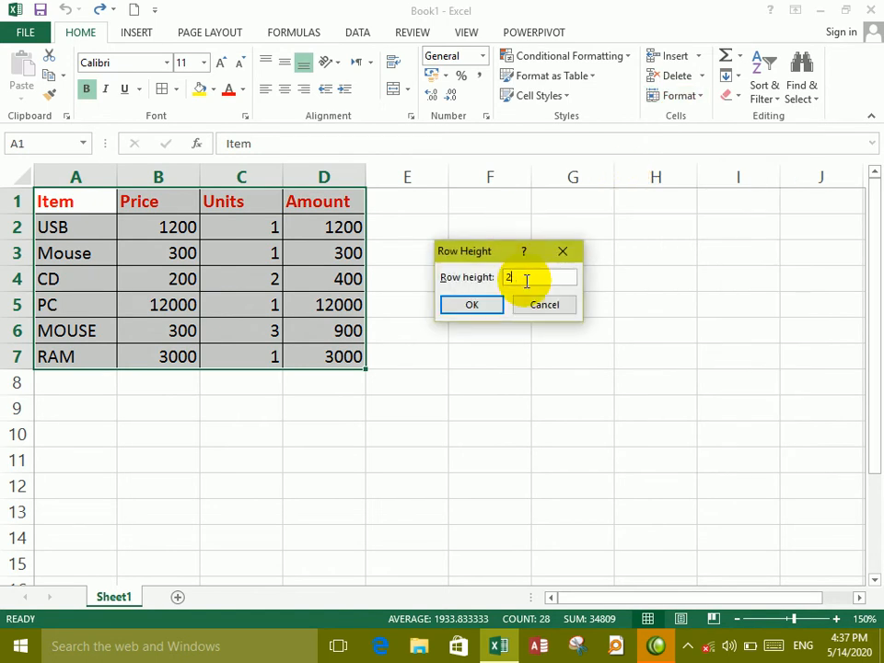
{"action": "left_click", "coordinate": [471, 304]}
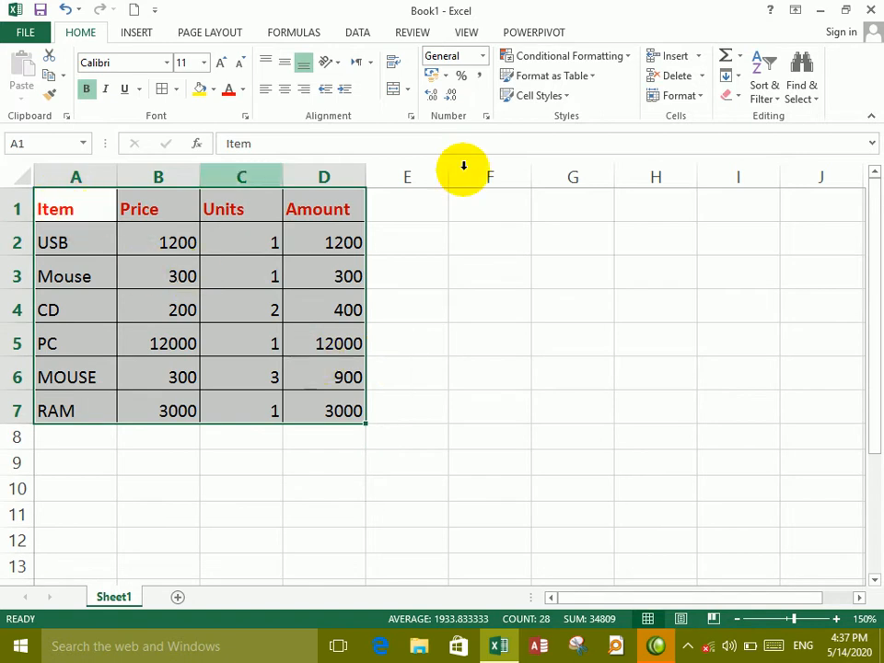
Step: Resize individual table rows between 1 and 7 by hand so that their heights are uneven
{"action": "left_click", "coordinate": [658, 96]}
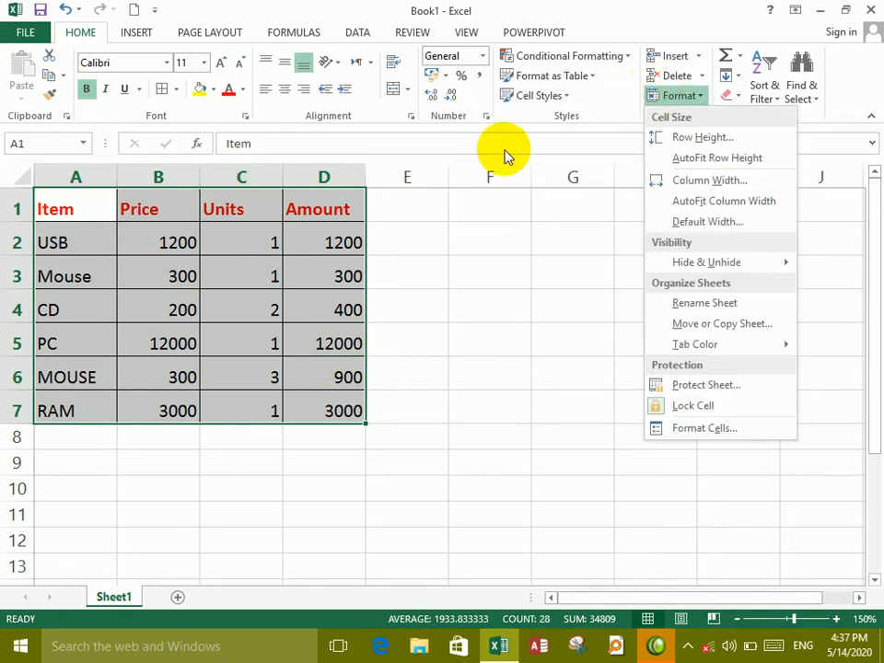
{"action": "left_click", "coordinate": [49, 253]}
{"action": "left_click", "coordinate": [17, 238]}
{"action": "left_click_drag", "start_coordinate": [19, 225], "coordinate": [20, 370]}
{"action": "double_click", "coordinate": [20, 399]}
{"action": "left_click_drag", "start_coordinate": [17, 430], "coordinate": [18, 486]}
{"action": "left_click_drag", "start_coordinate": [18, 321], "coordinate": [19, 304]}
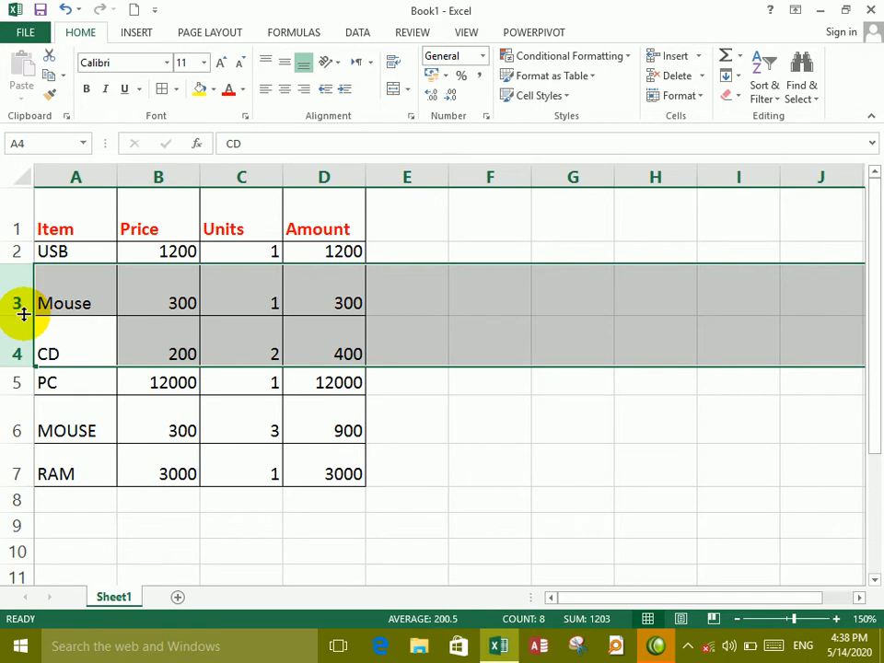
{"action": "double_click", "coordinate": [18, 313]}
{"action": "left_click", "coordinate": [53, 333]}
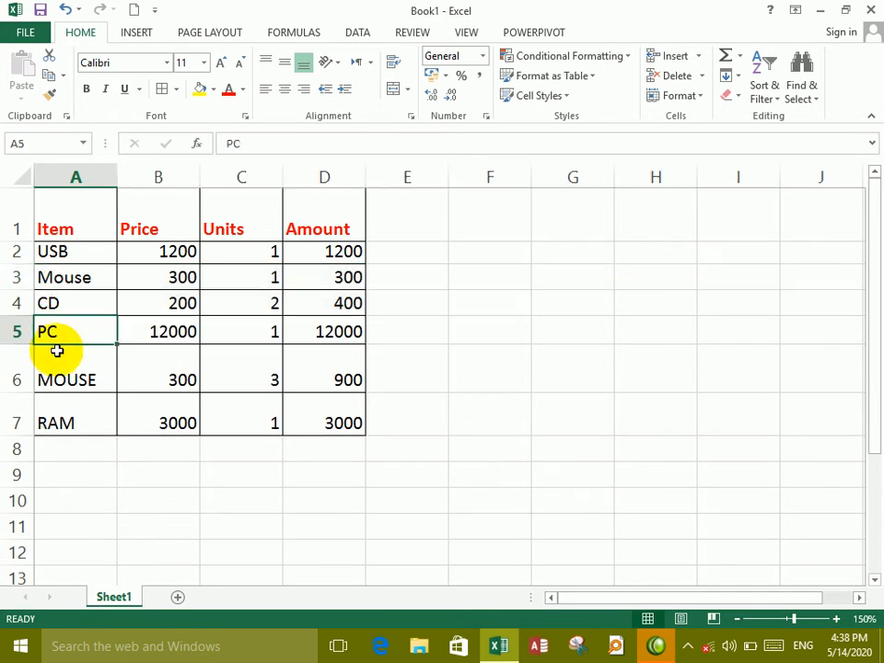
{"action": "left_click", "coordinate": [18, 383]}
Step: Apply AutoFit Row Height to the table range A1:D7 and clear the selection
{"action": "left_click_drag", "start_coordinate": [76, 217], "coordinate": [330, 418]}
{"action": "left_click", "coordinate": [678, 98]}
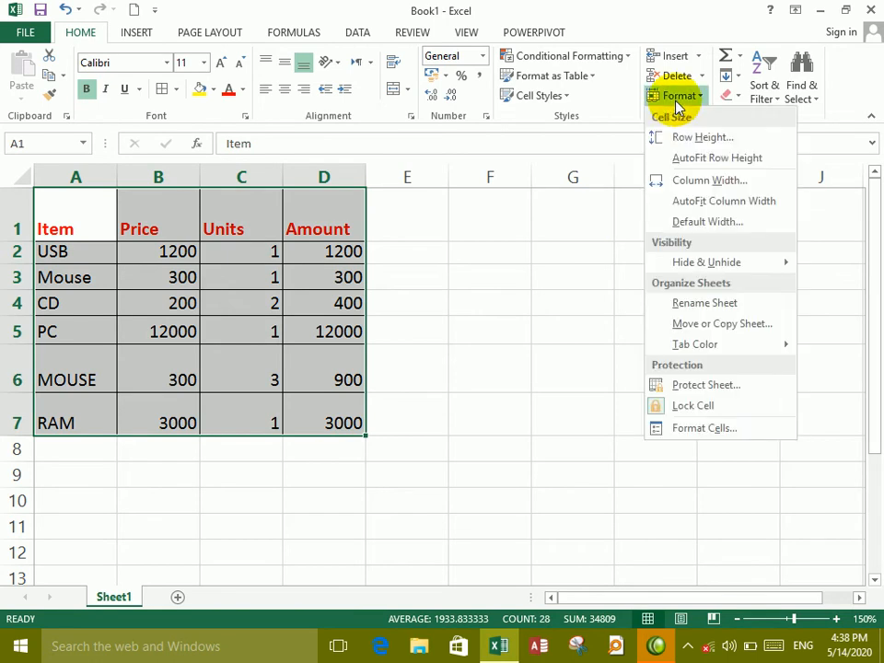
{"action": "left_click", "coordinate": [677, 157]}
{"action": "left_click", "coordinate": [440, 250]}
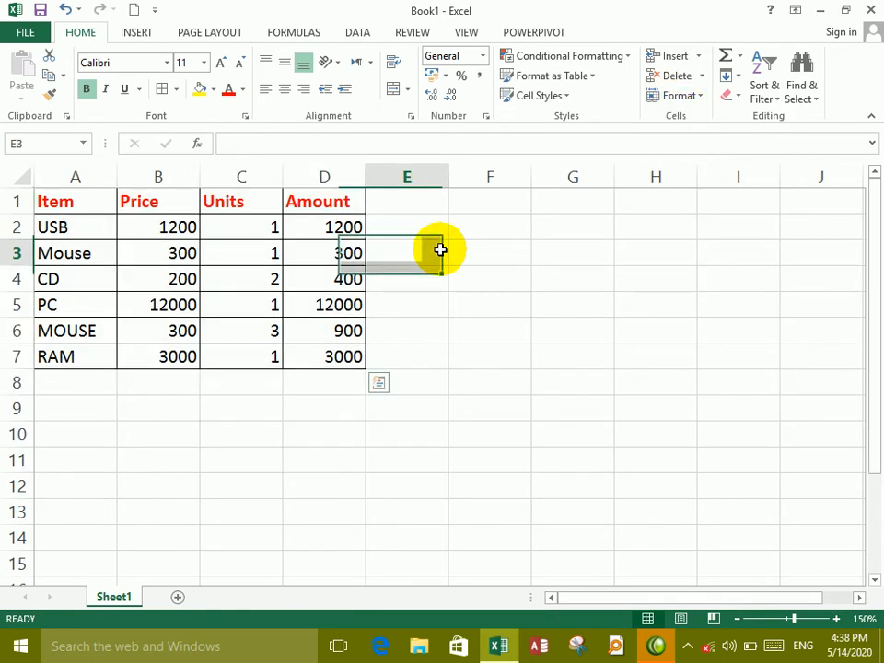
Step: Widen the Price, Units and Amount columns by hand to different widths
{"action": "left_click_drag", "start_coordinate": [72, 205], "coordinate": [326, 355]}
{"action": "left_click", "coordinate": [682, 101]}
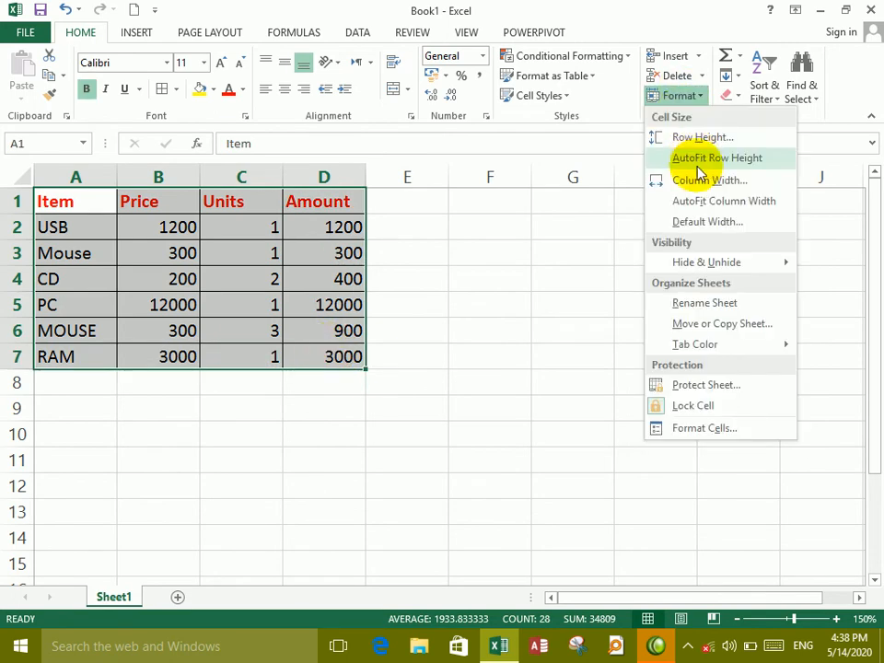
{"action": "left_click", "coordinate": [284, 206]}
{"action": "left_click", "coordinate": [258, 194]}
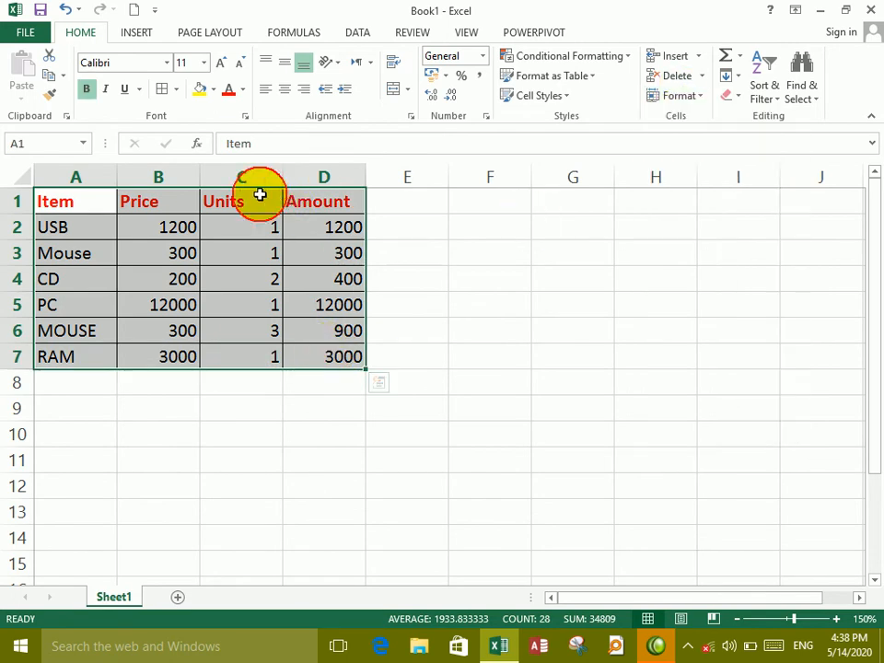
{"action": "left_click_drag", "start_coordinate": [205, 174], "coordinate": [295, 174]}
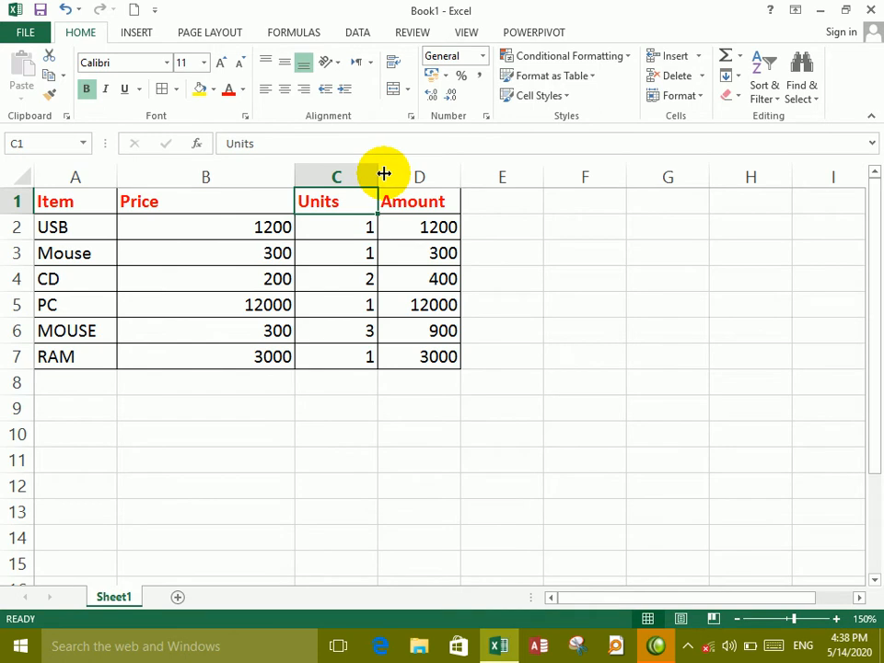
{"action": "left_click_drag", "start_coordinate": [384, 174], "coordinate": [439, 177]}
{"action": "left_click", "coordinate": [558, 178]}
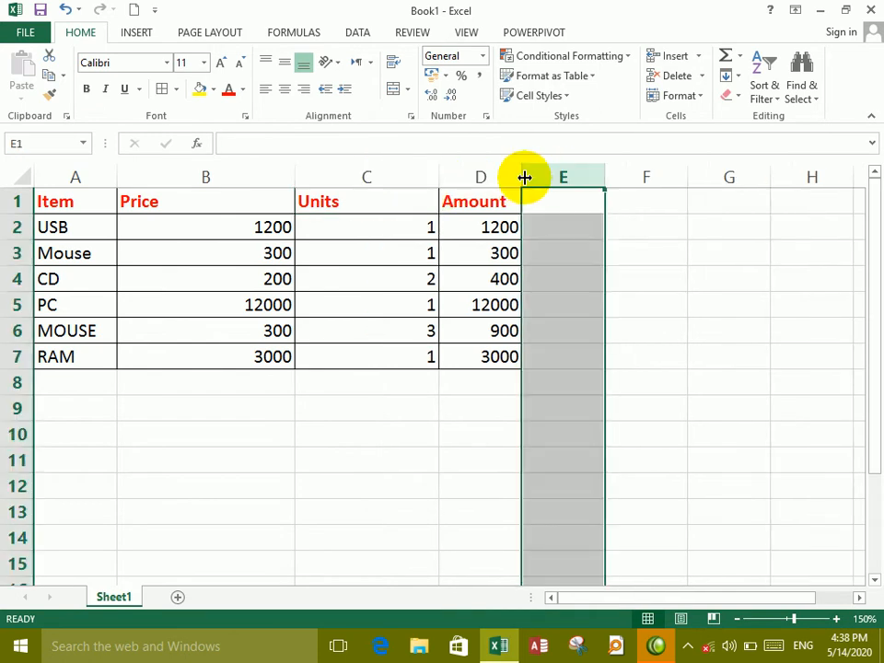
{"action": "left_click_drag", "start_coordinate": [524, 178], "coordinate": [555, 178]}
Step: Set the column width of the table range A1:D7 to 10, and apply AutoFit Column Width to the same range
{"action": "left_click_drag", "start_coordinate": [87, 211], "coordinate": [521, 359]}
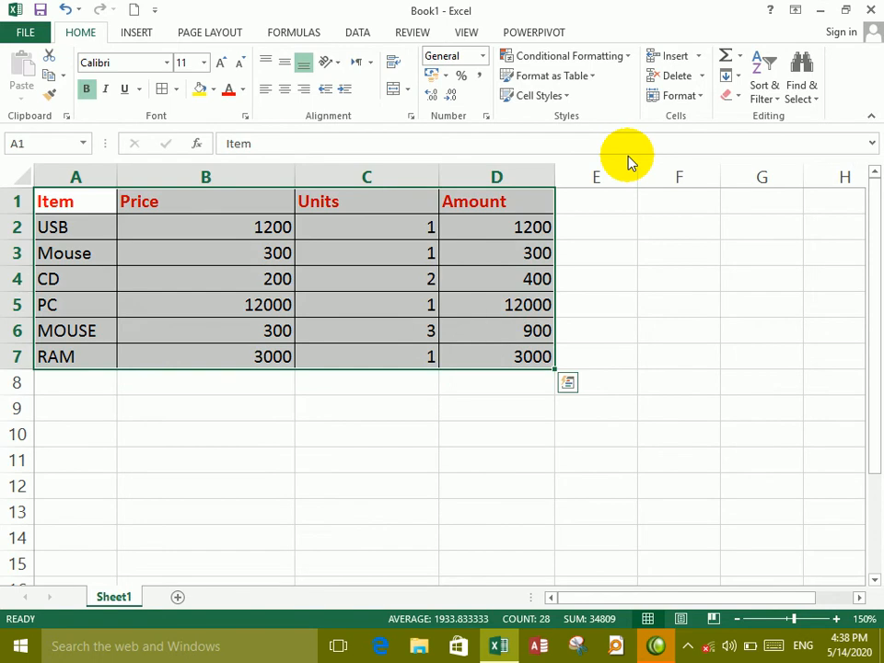
{"action": "left_click", "coordinate": [686, 99]}
{"action": "left_click", "coordinate": [686, 177]}
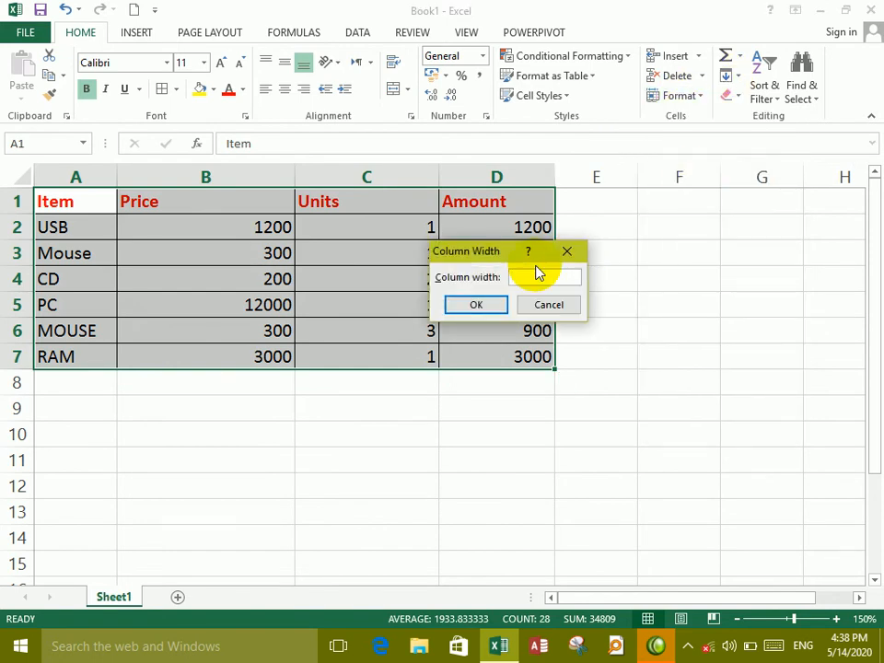
{"action": "type", "text": "10"}
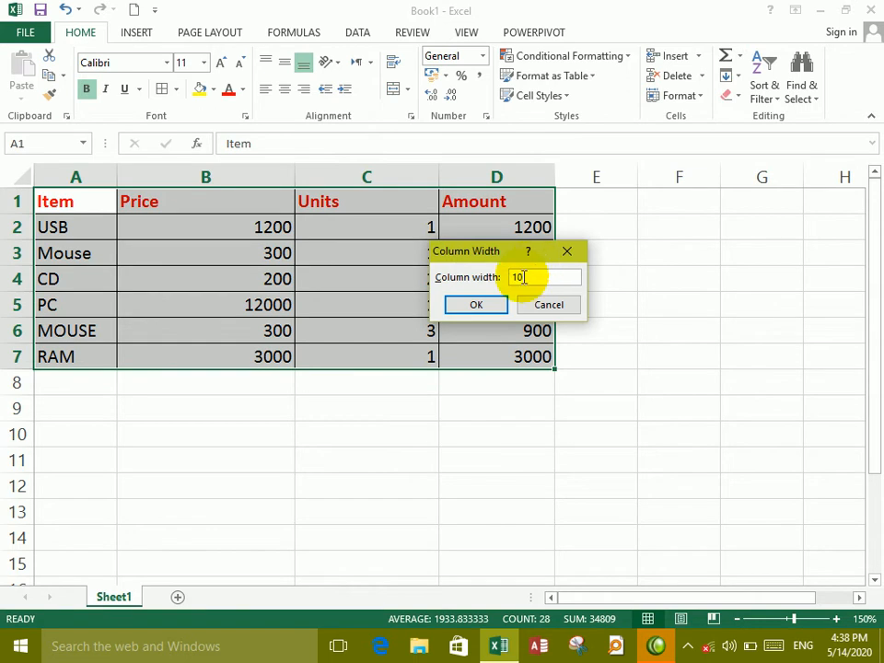
{"action": "left_click", "coordinate": [480, 305]}
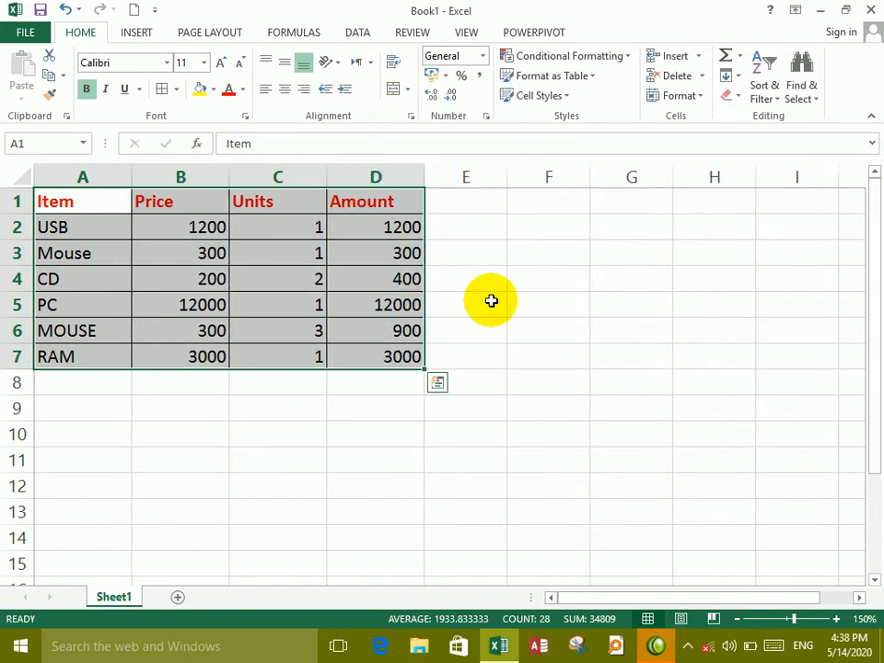
{"action": "left_click", "coordinate": [673, 97]}
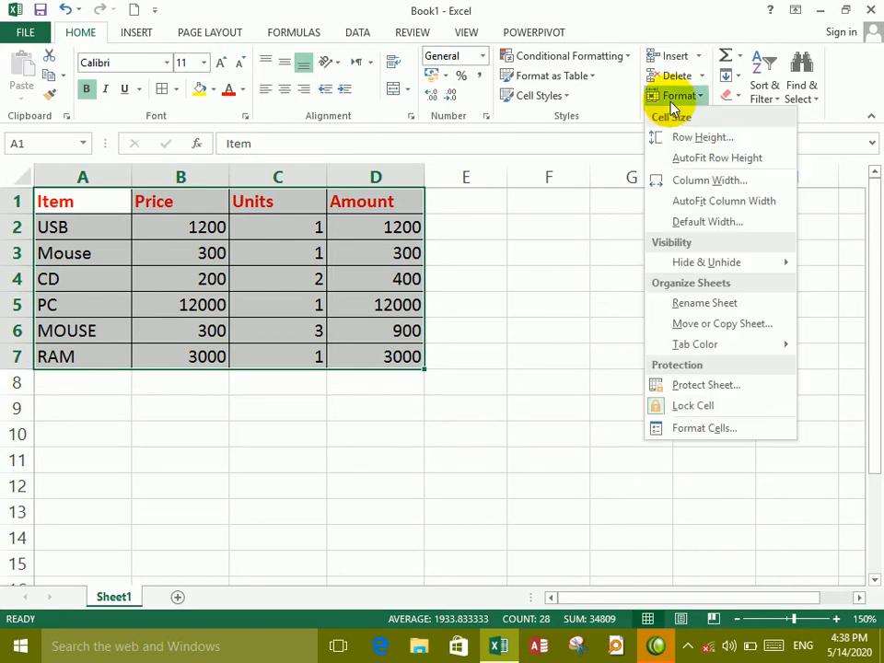
{"action": "left_click", "coordinate": [673, 202]}
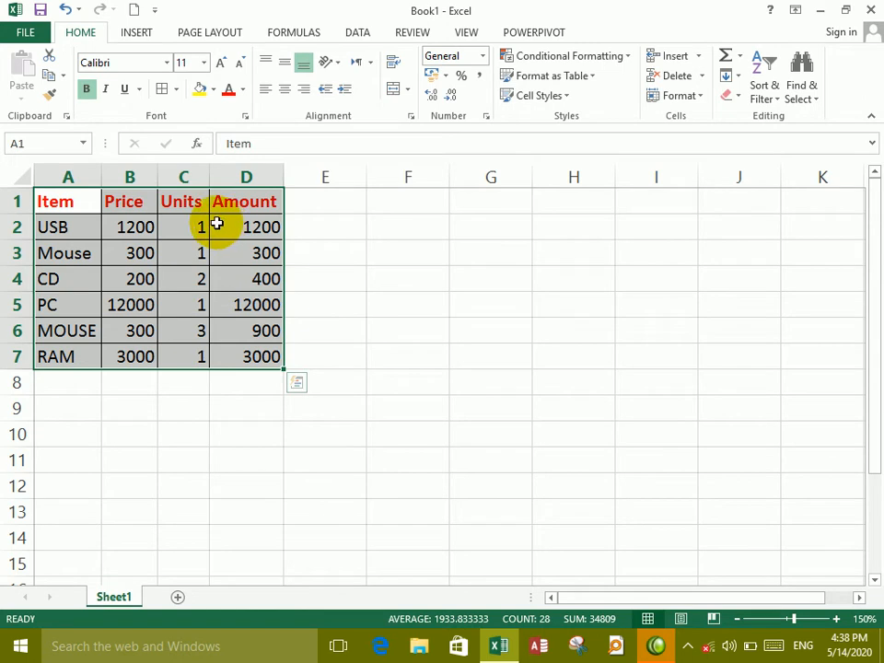
Step: Delete all cells of the price table in range A1:D7
{"action": "left_click_drag", "start_coordinate": [66, 202], "coordinate": [255, 358]}
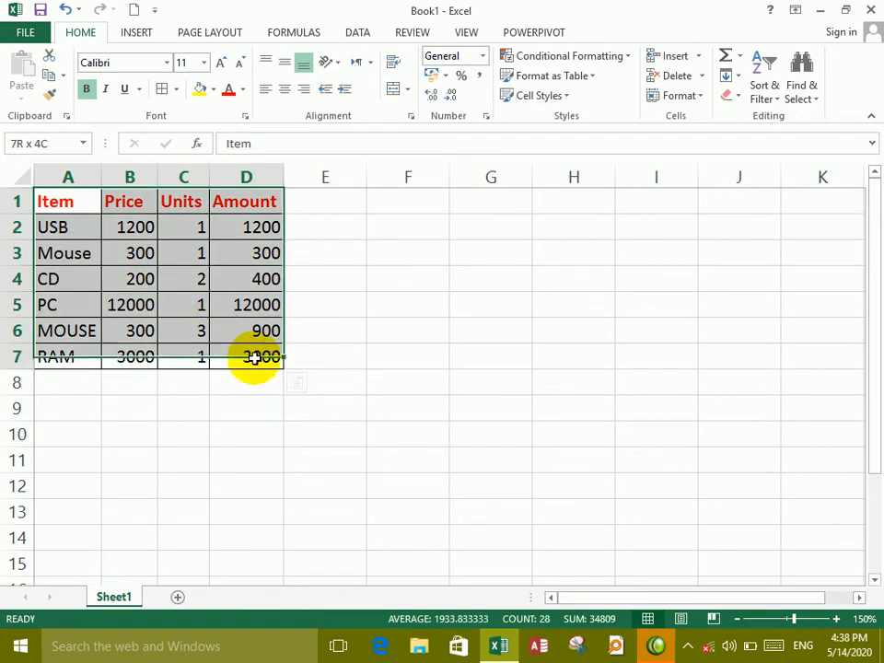
{"action": "left_click", "coordinate": [665, 77]}
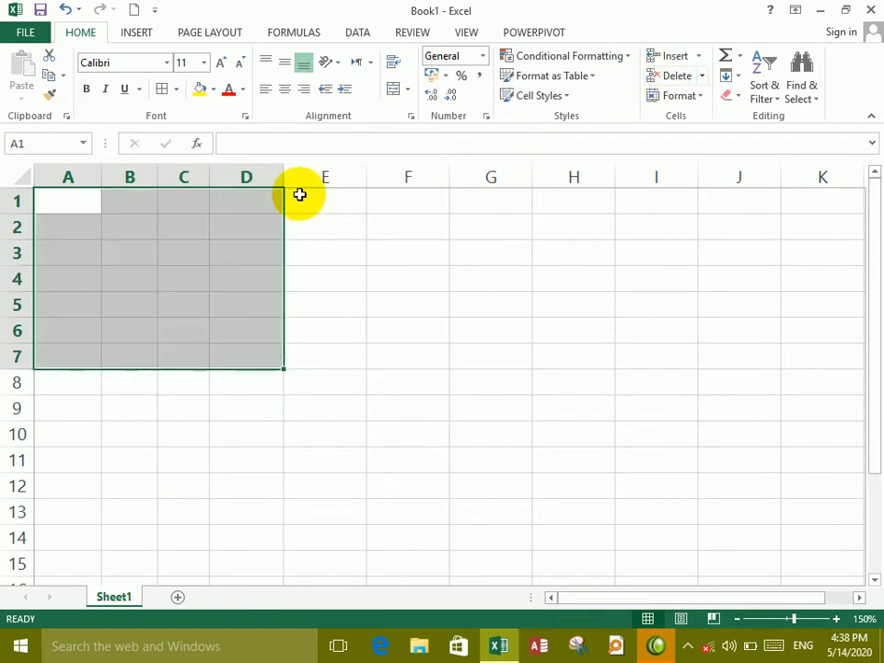
Step: Enter the headers Name, F/name, Days, 1 and 2 in cells A1 to E1
{"action": "left_click", "coordinate": [97, 201]}
{"action": "type", "text": "Nam"}
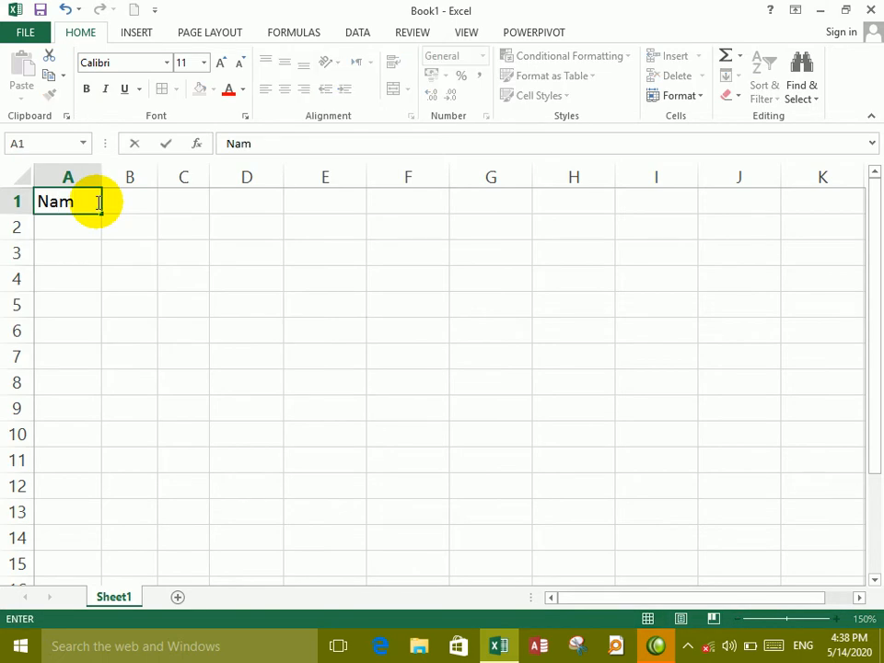
{"action": "type", "text": "e"}
{"action": "key", "text": "Tab"}
{"action": "type", "text": "F/"}
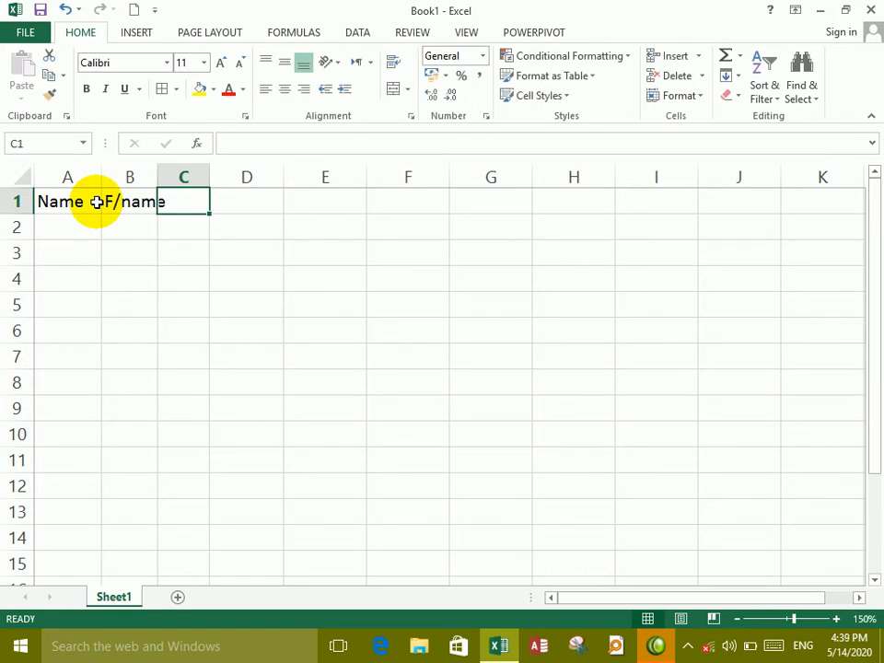
{"action": "type", "text": "Days"}
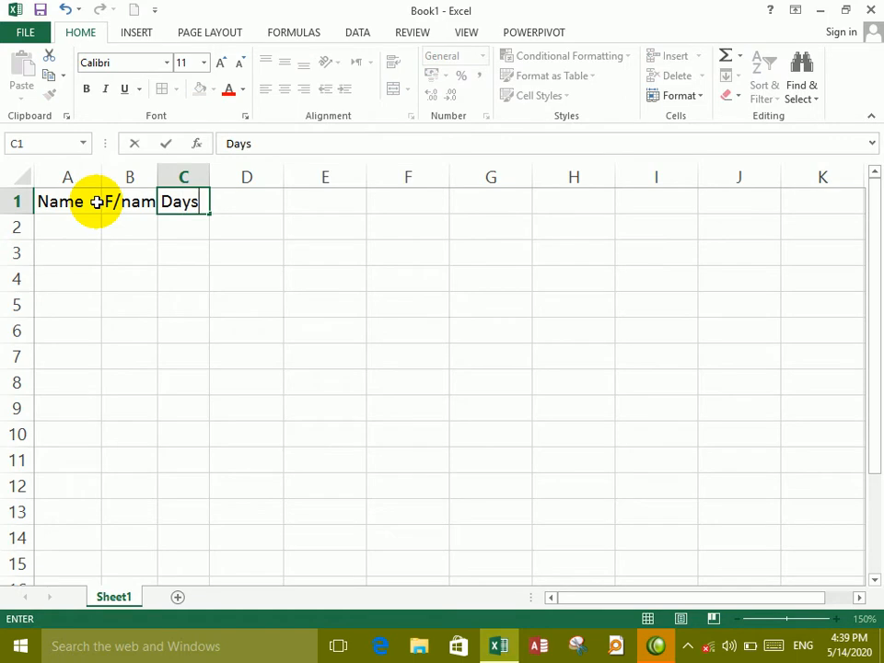
{"action": "key", "text": "Tab"}
{"action": "type", "text": "1"}
{"action": "key", "text": "Tab"}
{"action": "type", "text": "2"}
{"action": "key", "text": "Tab"}
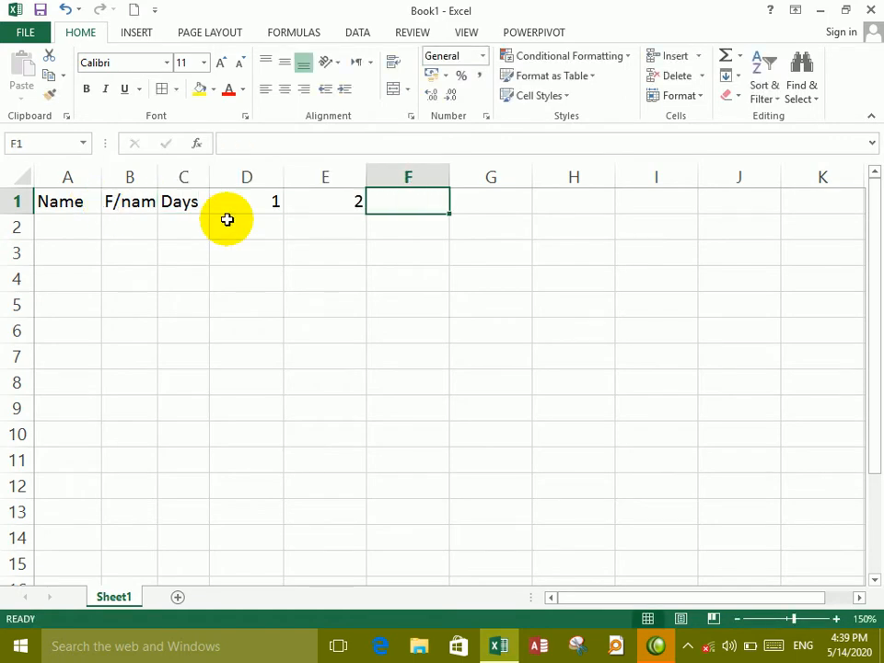
Step: Try a linear row series with step value 1 on D1:E1, and extend the numbers across row 1 to 30 in column AG
{"action": "left_click", "coordinate": [267, 200]}
{"action": "left_click_drag", "start_coordinate": [267, 200], "coordinate": [324, 200]}
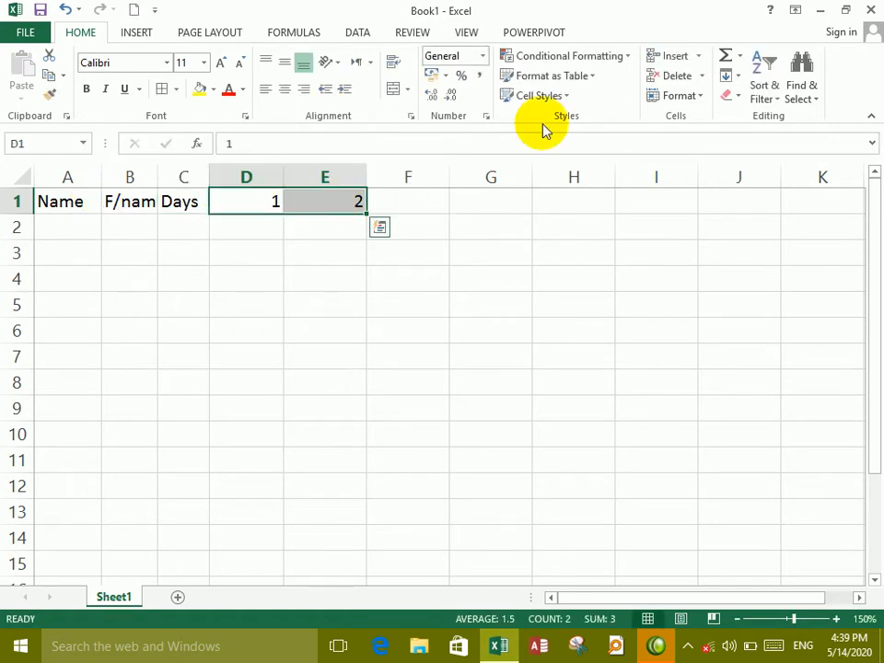
{"action": "left_click", "coordinate": [679, 95]}
{"action": "left_click", "coordinate": [738, 77]}
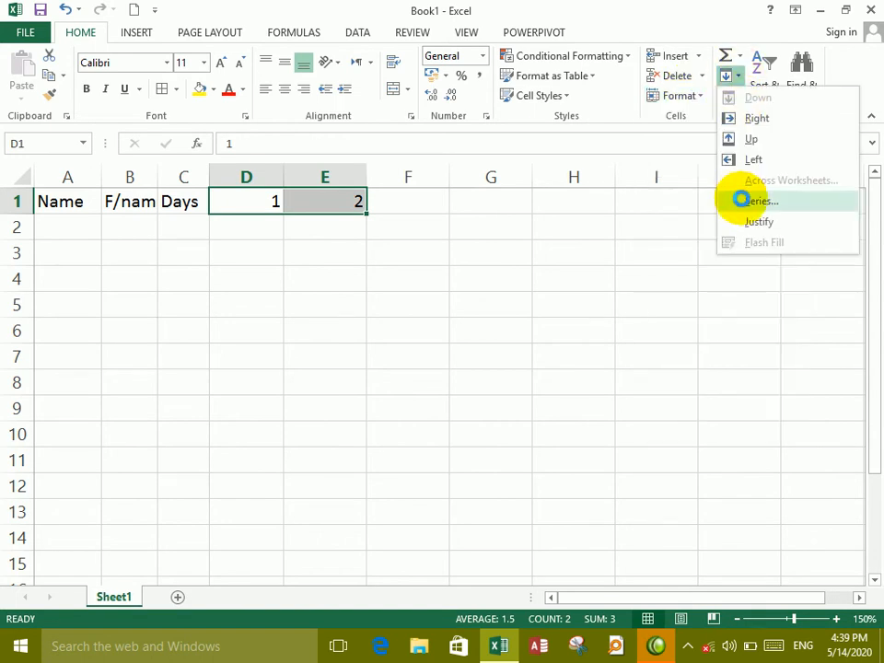
{"action": "left_click", "coordinate": [742, 200]}
{"action": "left_click", "coordinate": [577, 336]}
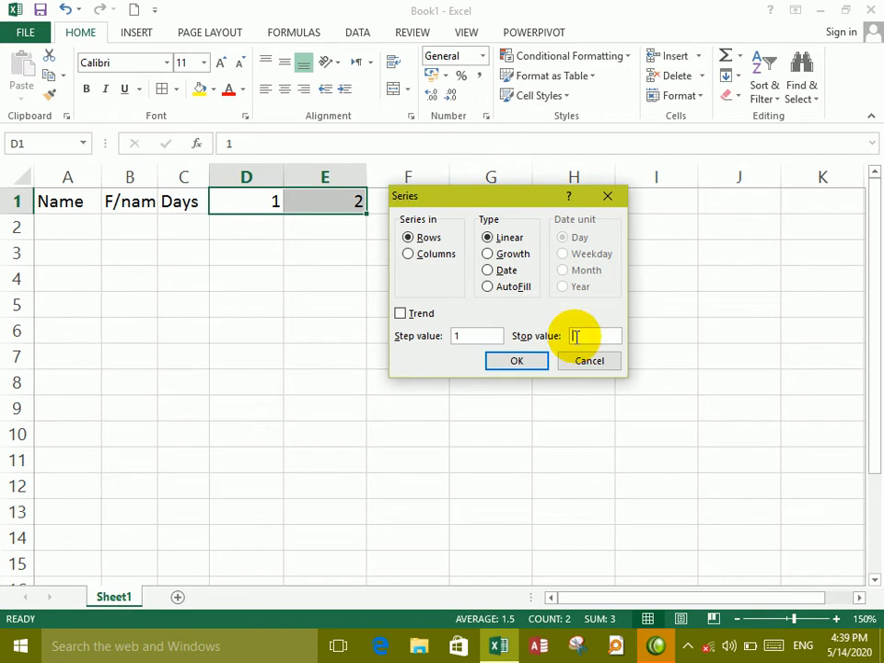
{"action": "left_click", "coordinate": [517, 363]}
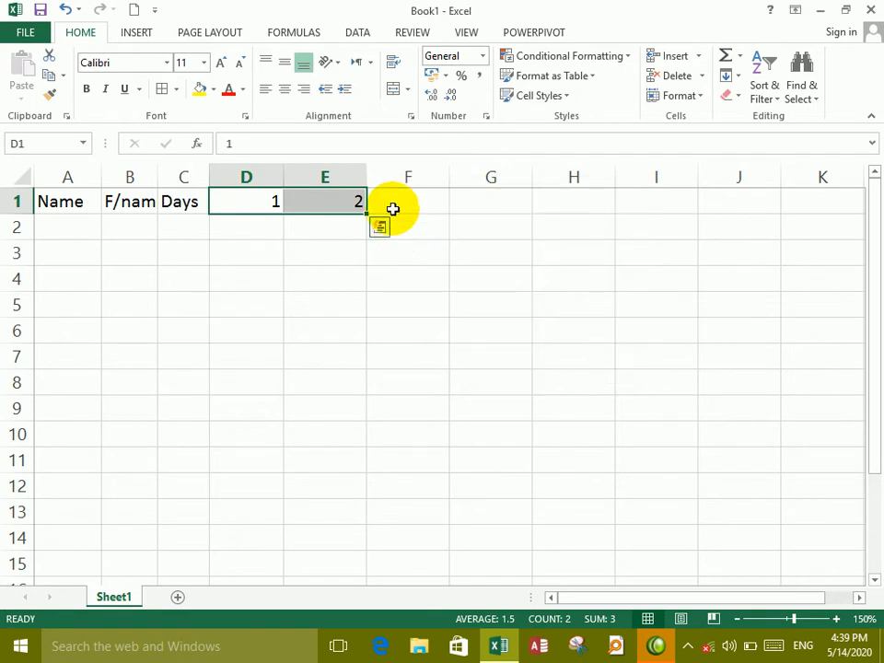
{"action": "left_click_drag", "start_coordinate": [365, 213], "coordinate": [852, 213]}
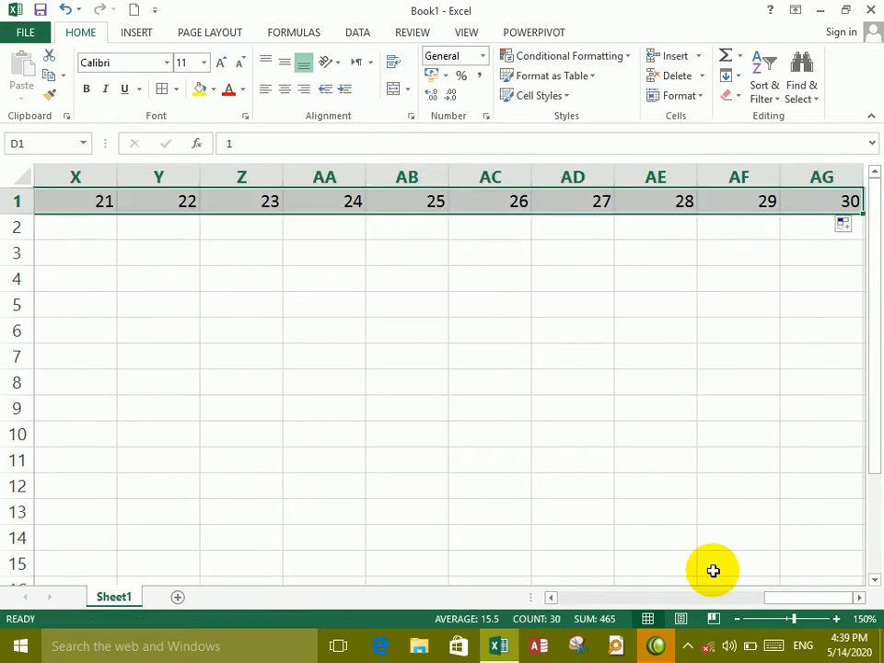
Step: Apply AutoFit Column Width to the day numbers in D1:AG1
{"action": "left_click", "coordinate": [737, 618]}
{"action": "left_click", "coordinate": [737, 618]}
{"action": "left_click", "coordinate": [737, 618]}
{"action": "left_click", "coordinate": [737, 618]}
{"action": "left_click", "coordinate": [737, 618]}
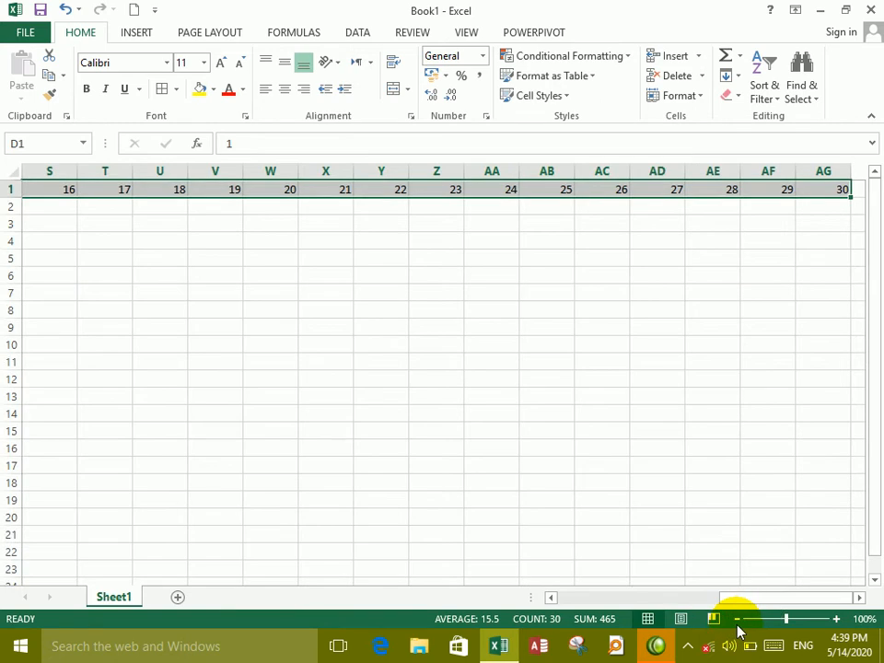
{"action": "left_click", "coordinate": [737, 618]}
{"action": "left_click", "coordinate": [736, 618]}
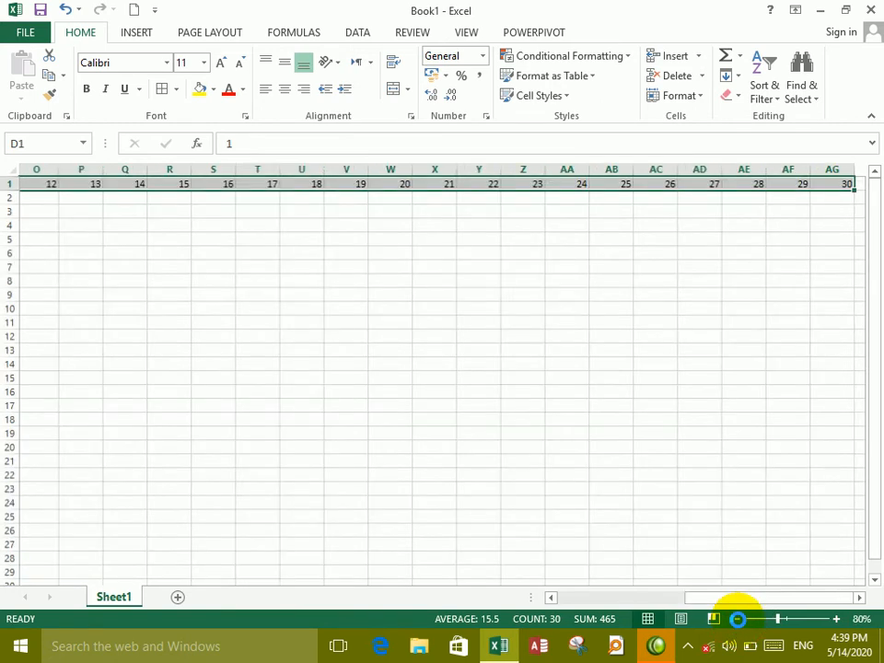
{"action": "left_click", "coordinate": [737, 618]}
{"action": "left_click", "coordinate": [737, 618]}
{"action": "left_click", "coordinate": [542, 260]}
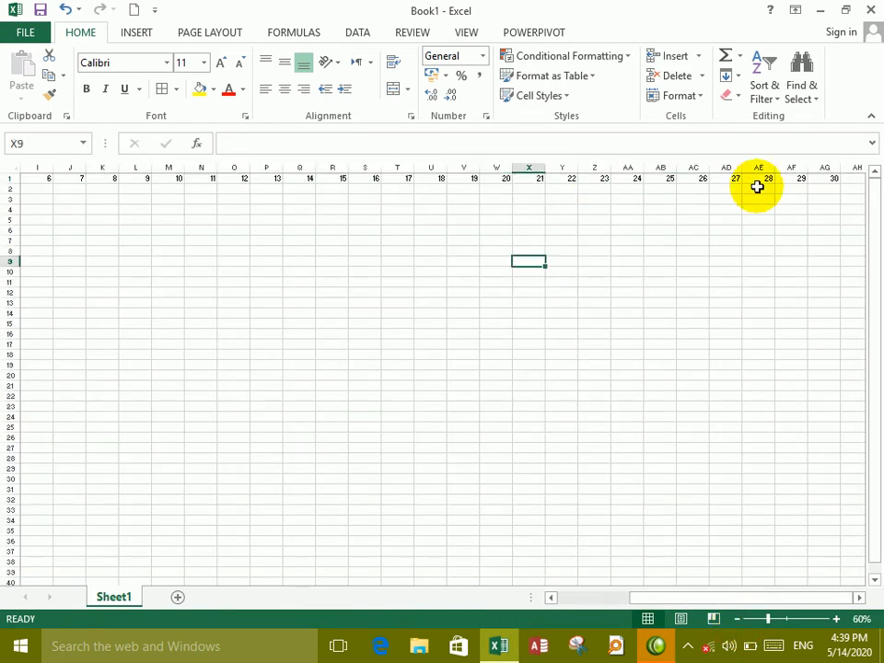
{"action": "left_click_drag", "start_coordinate": [805, 181], "coordinate": [65, 170]}
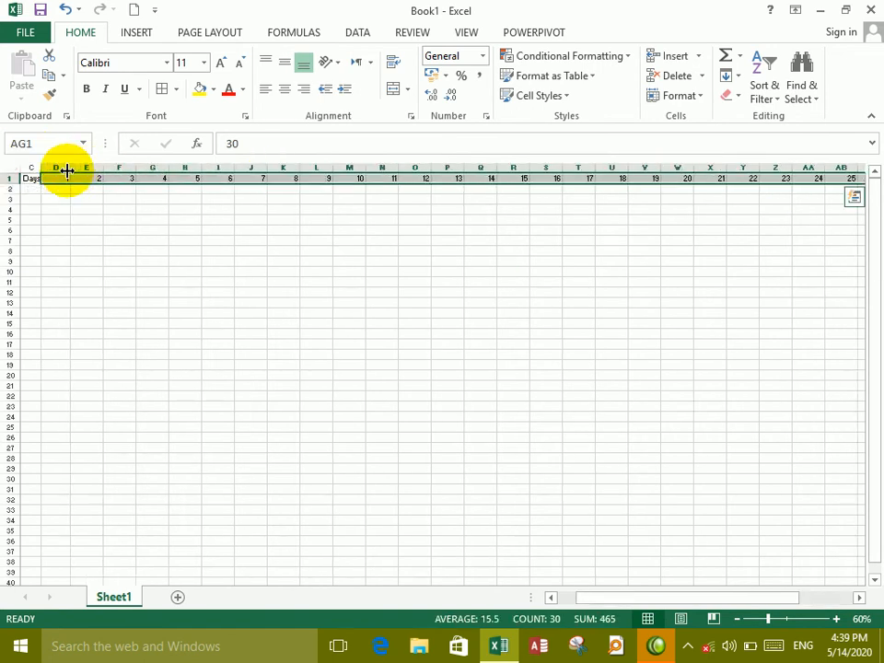
{"action": "left_click", "coordinate": [671, 95]}
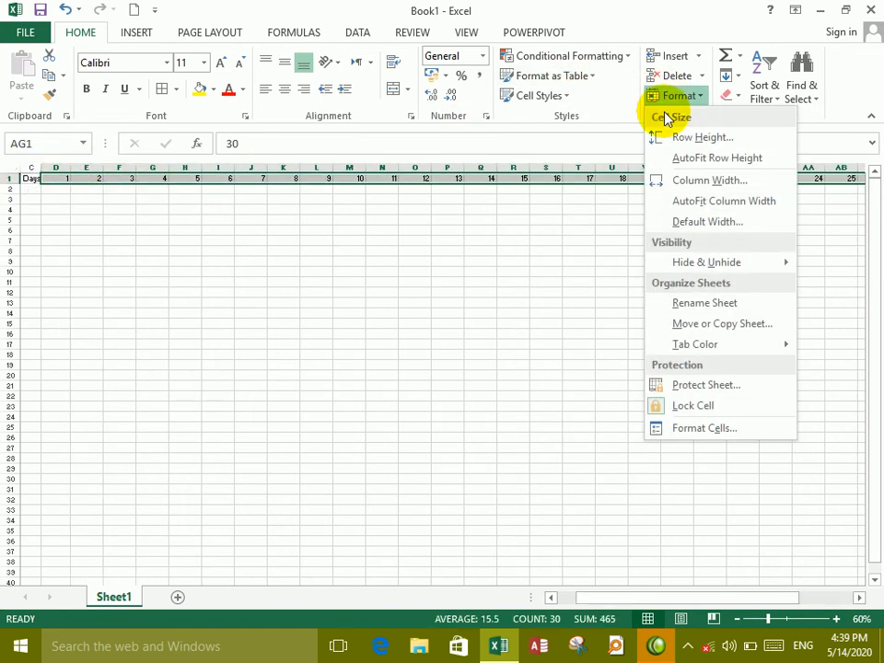
{"action": "left_click", "coordinate": [691, 202]}
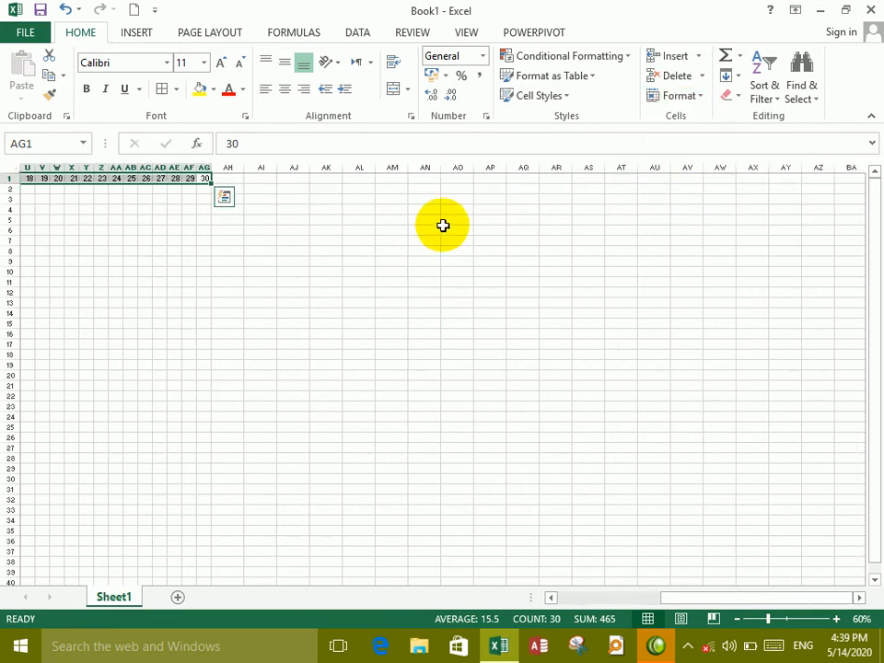
Step: Set the sheet's standard column width to 3
{"action": "left_click", "coordinate": [676, 98]}
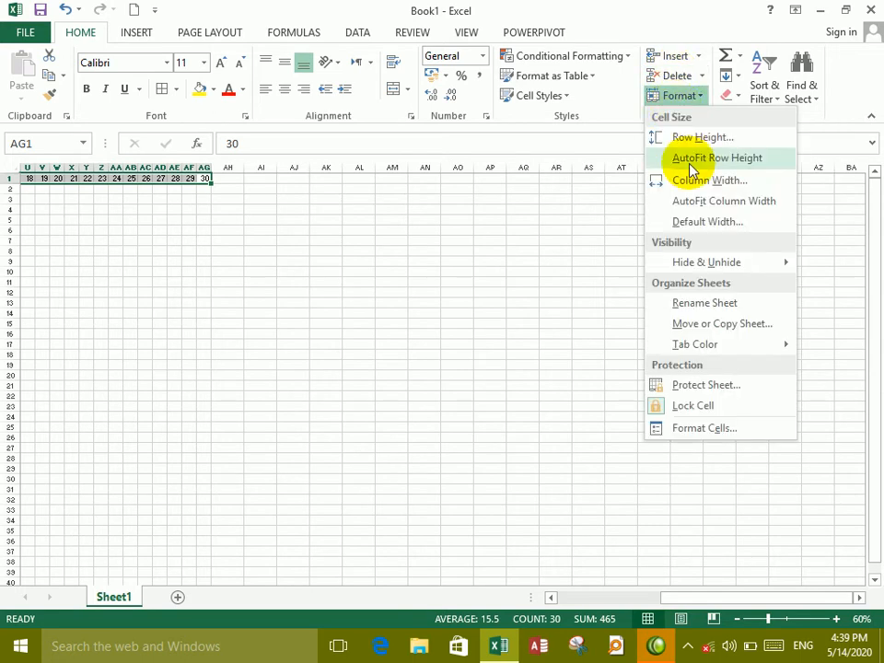
{"action": "left_click", "coordinate": [694, 222]}
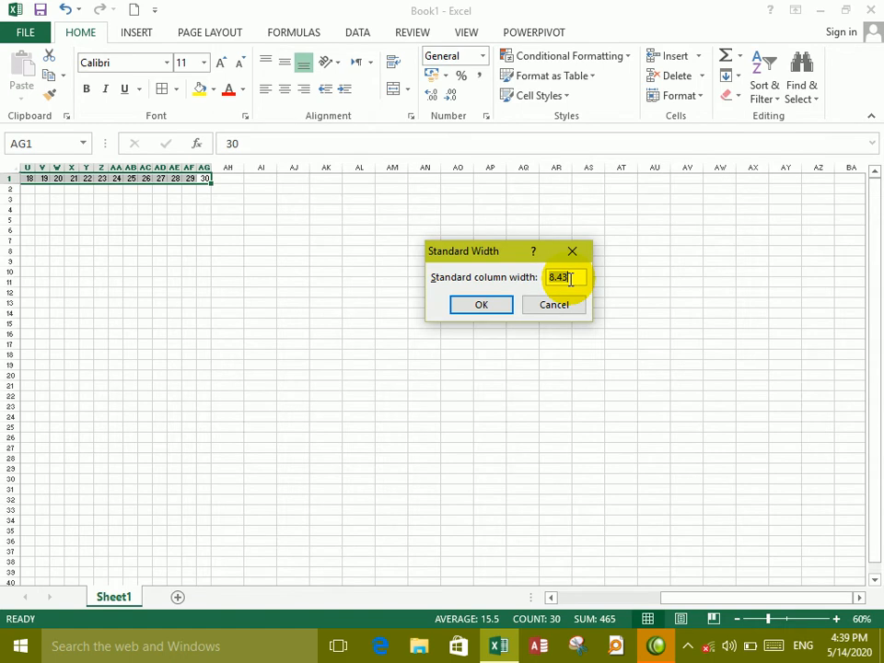
{"action": "type", "text": "3"}
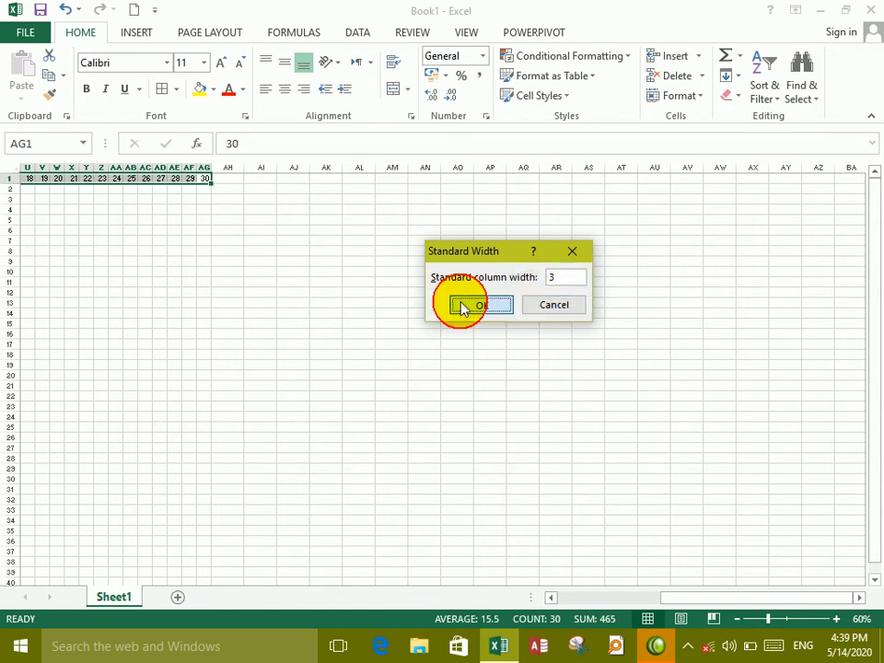
{"action": "left_click", "coordinate": [461, 305]}
Step: Widen the F/name and Days columns by hand
{"action": "left_click", "coordinate": [837, 619]}
{"action": "left_click", "coordinate": [837, 619]}
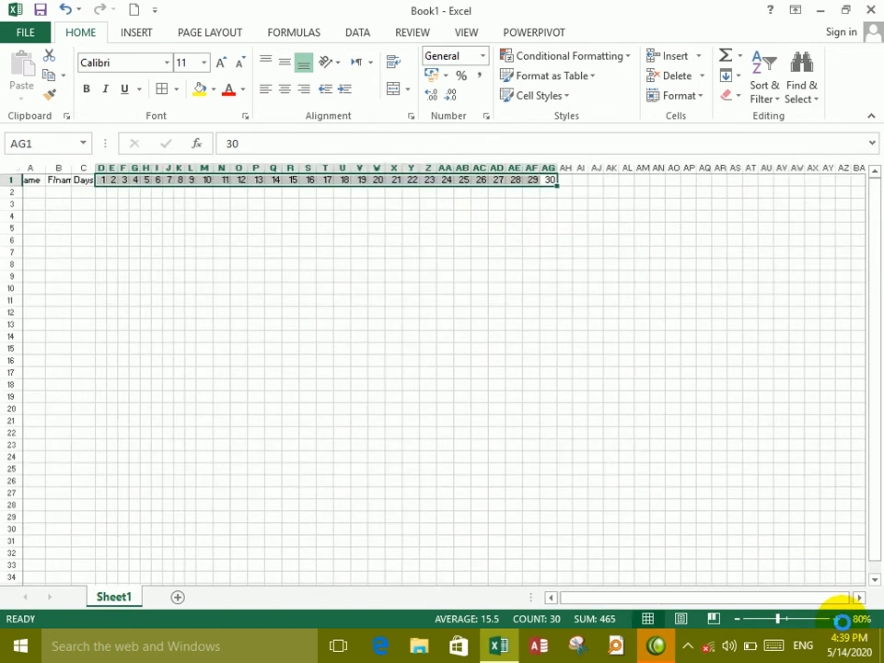
{"action": "left_click", "coordinate": [837, 619]}
{"action": "left_click", "coordinate": [837, 619]}
{"action": "left_click", "coordinate": [837, 619]}
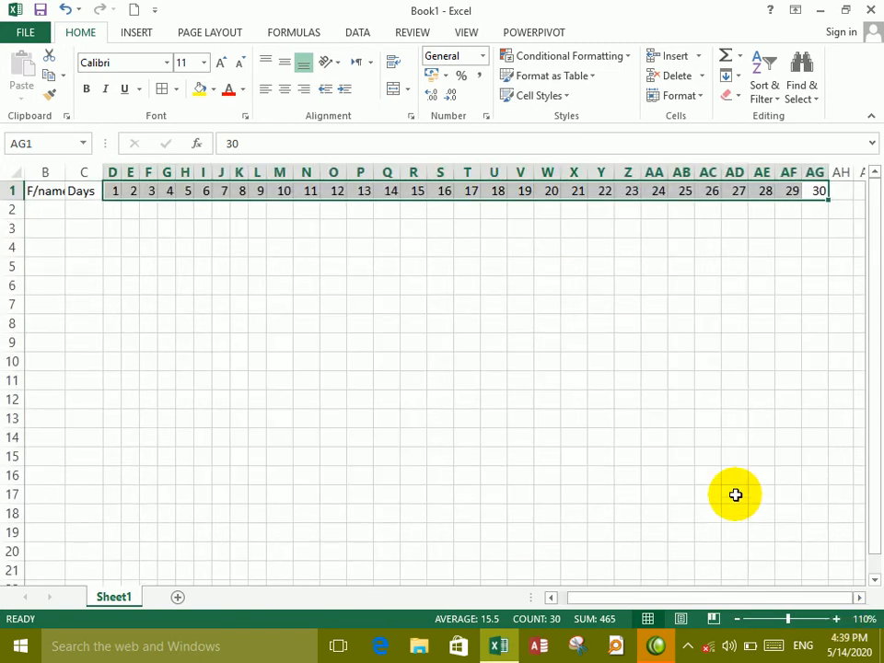
{"action": "left_click_drag", "start_coordinate": [69, 168], "coordinate": [169, 173]}
{"action": "left_click", "coordinate": [130, 191]}
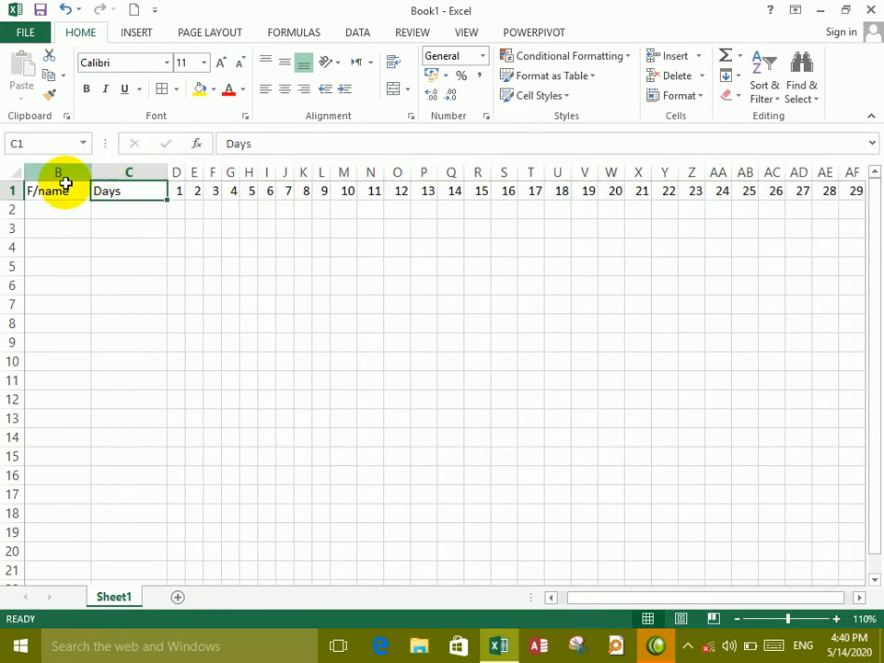
Step: Widen the Name column by hand and apply all borders to the table range A1:AG20
{"action": "left_click", "coordinate": [55, 211]}
{"action": "key", "text": "Left"}
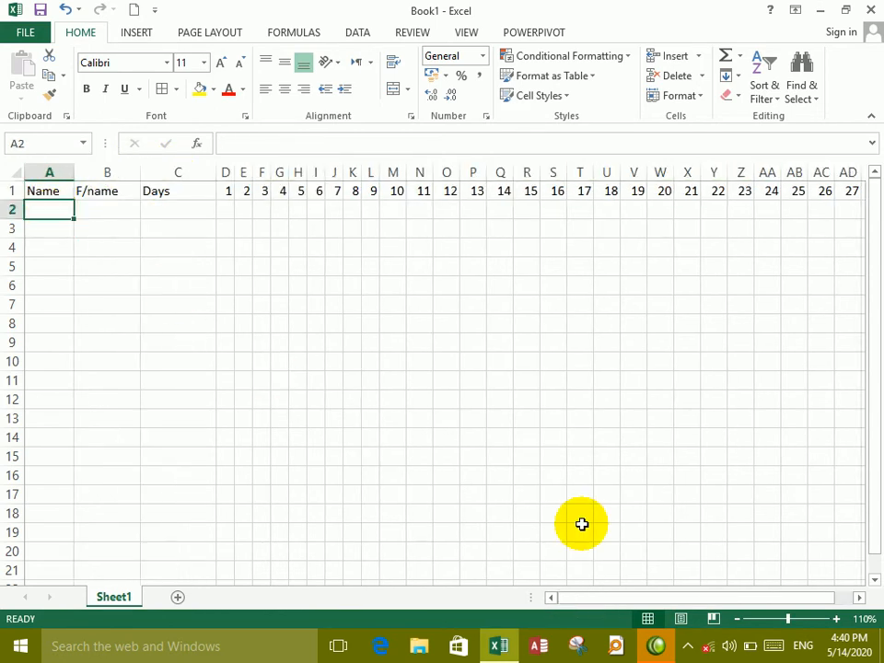
{"action": "left_click", "coordinate": [737, 620]}
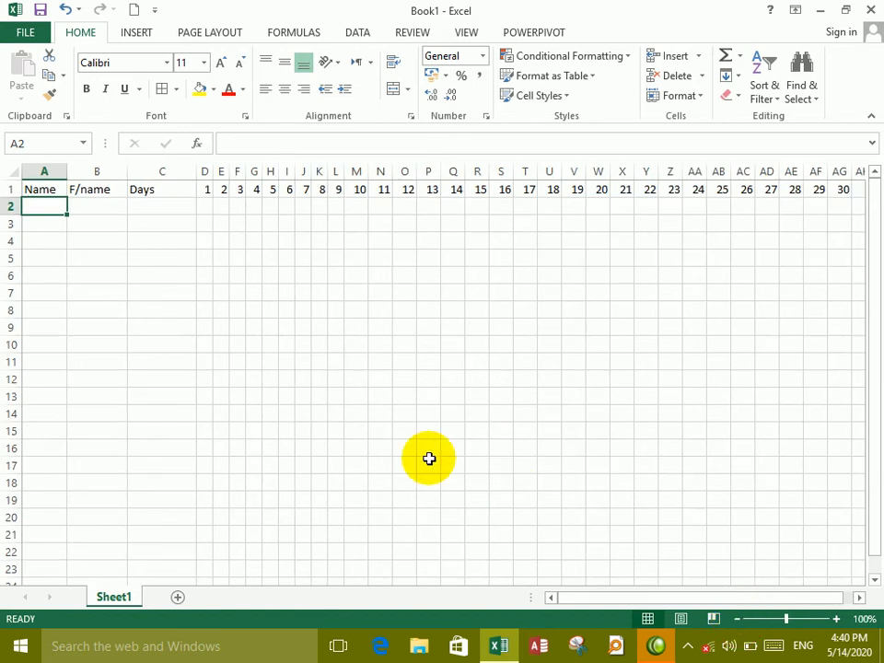
{"action": "left_click_drag", "start_coordinate": [67, 170], "coordinate": [656, 512]}
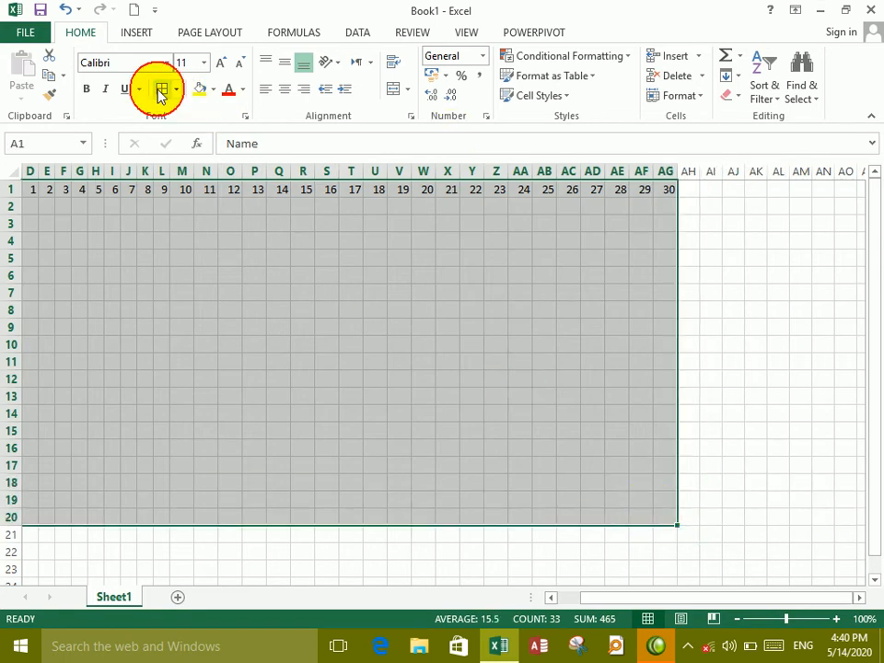
{"action": "left_click", "coordinate": [160, 92]}
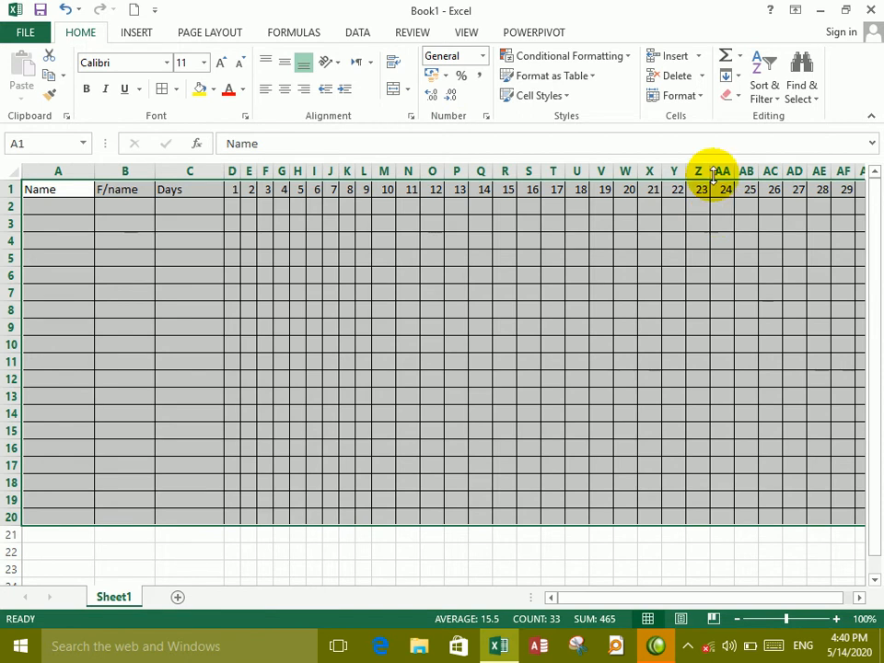
Step: Set the standard column width to 2 with the day columns D to AG selected, and clear the selection
{"action": "left_click", "coordinate": [333, 187]}
{"action": "left_click_drag", "start_coordinate": [233, 171], "coordinate": [794, 173]}
{"action": "left_click", "coordinate": [677, 95]}
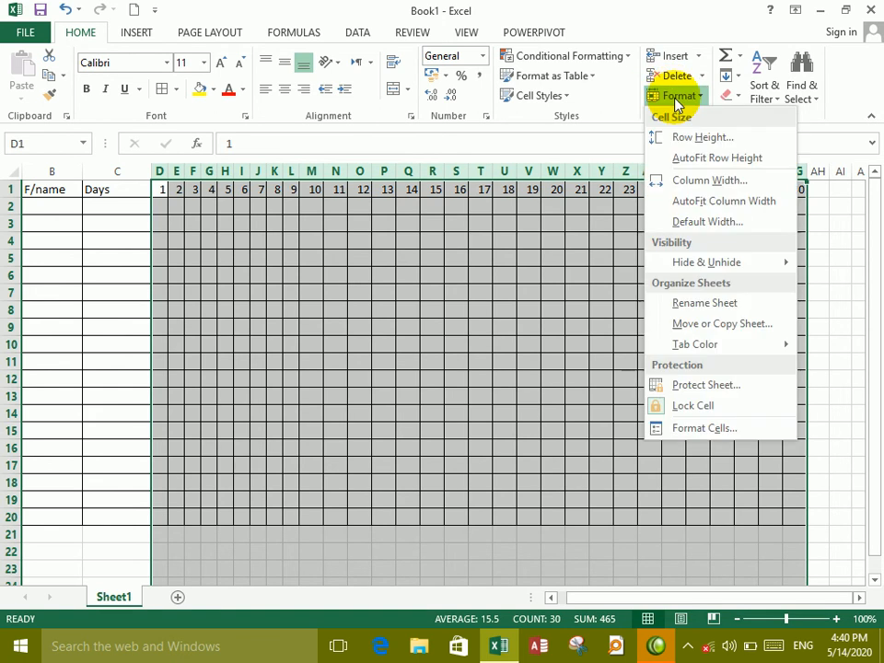
{"action": "left_click", "coordinate": [685, 222]}
{"action": "type", "text": "2"}
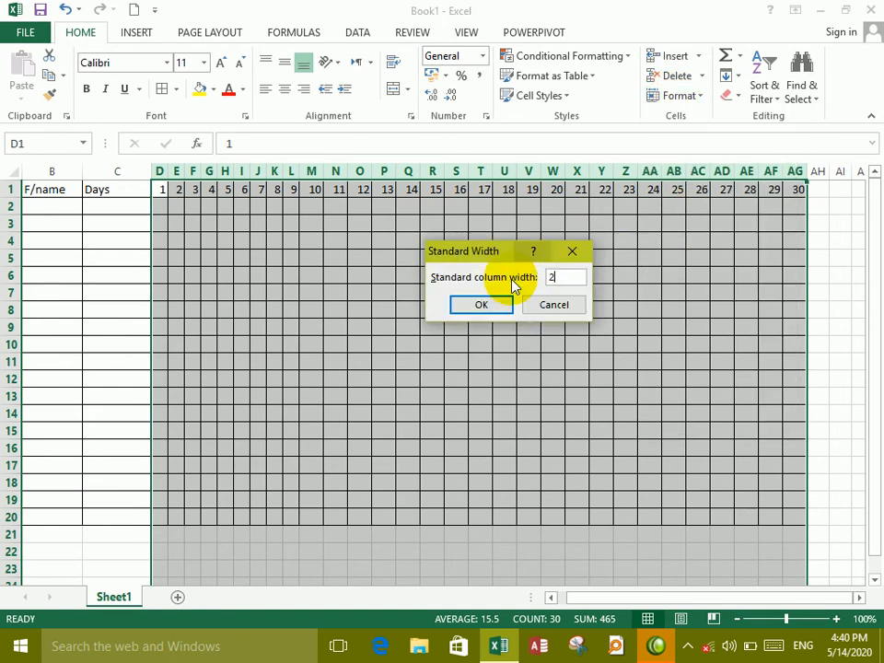
{"action": "left_click", "coordinate": [483, 302]}
{"action": "left_click", "coordinate": [459, 279]}
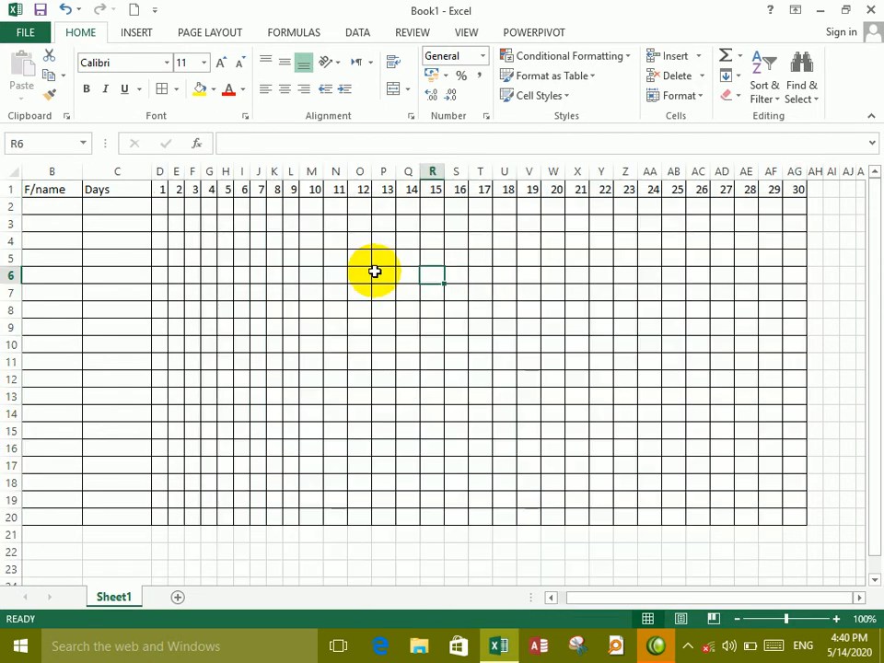
Step: Reselect the day columns D to AG and reapply the standard column width of 2
{"action": "left_click_drag", "start_coordinate": [162, 191], "coordinate": [556, 188]}
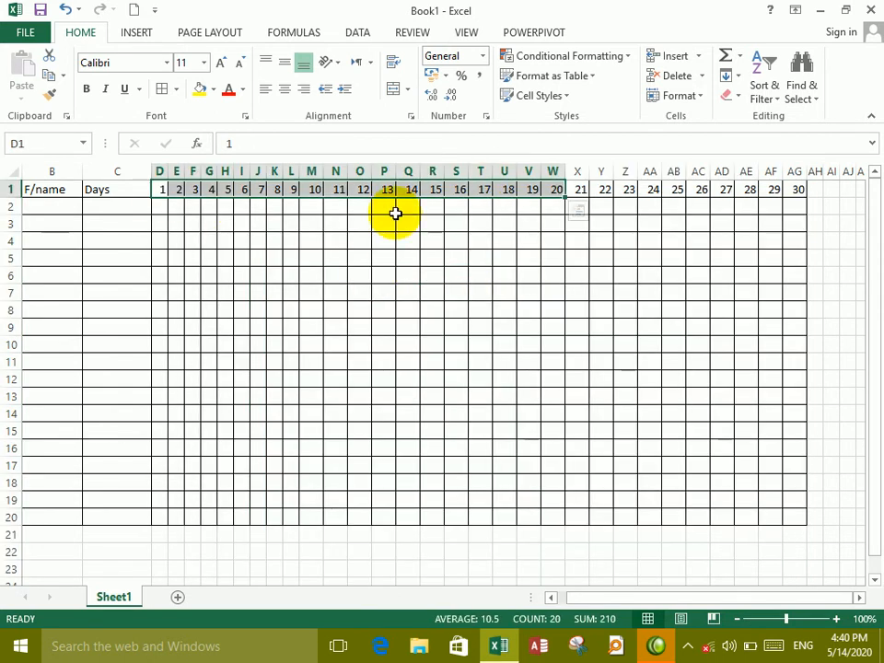
{"action": "left_click_drag", "start_coordinate": [158, 171], "coordinate": [800, 174]}
{"action": "left_click", "coordinate": [681, 96]}
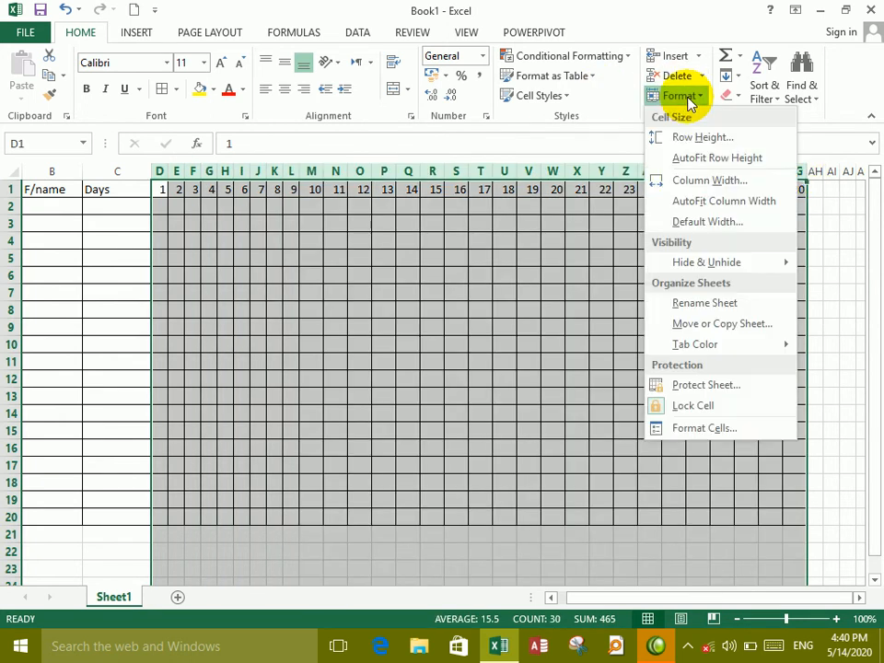
{"action": "left_click", "coordinate": [686, 222]}
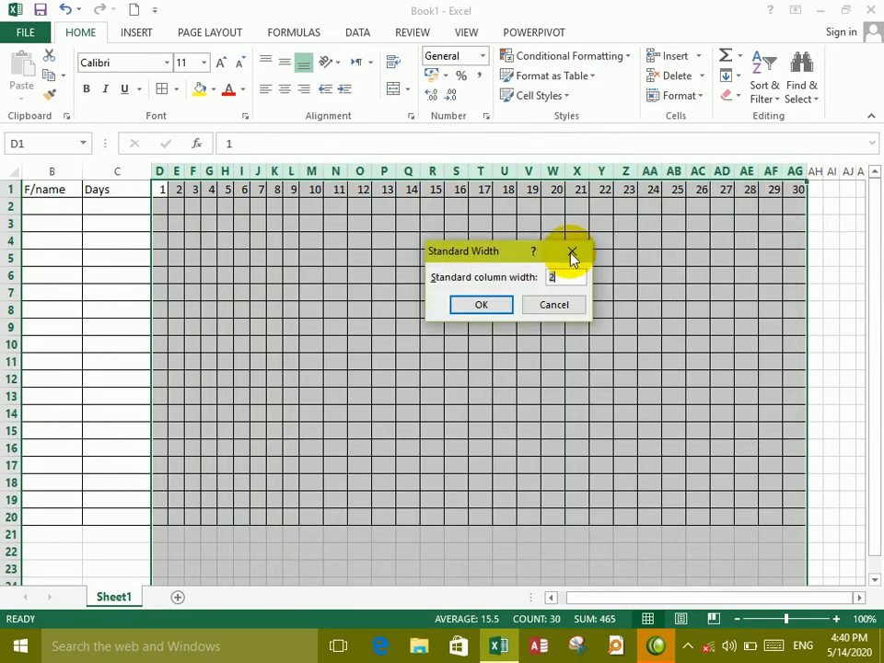
{"action": "left_click", "coordinate": [490, 299]}
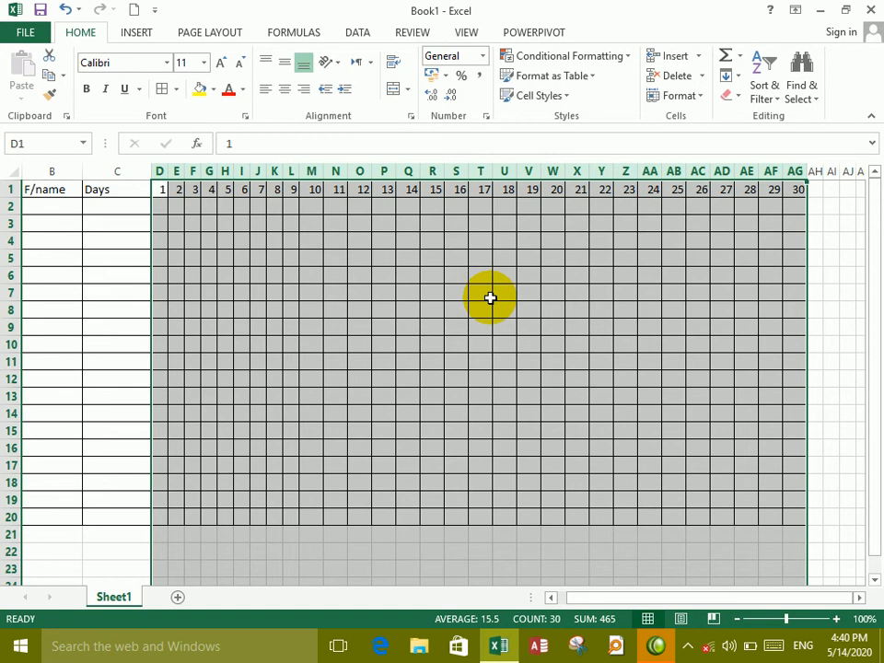
Step: Apply AutoFit Column Width to the selected day columns D to AG and return to the first column
{"action": "left_click", "coordinate": [675, 98]}
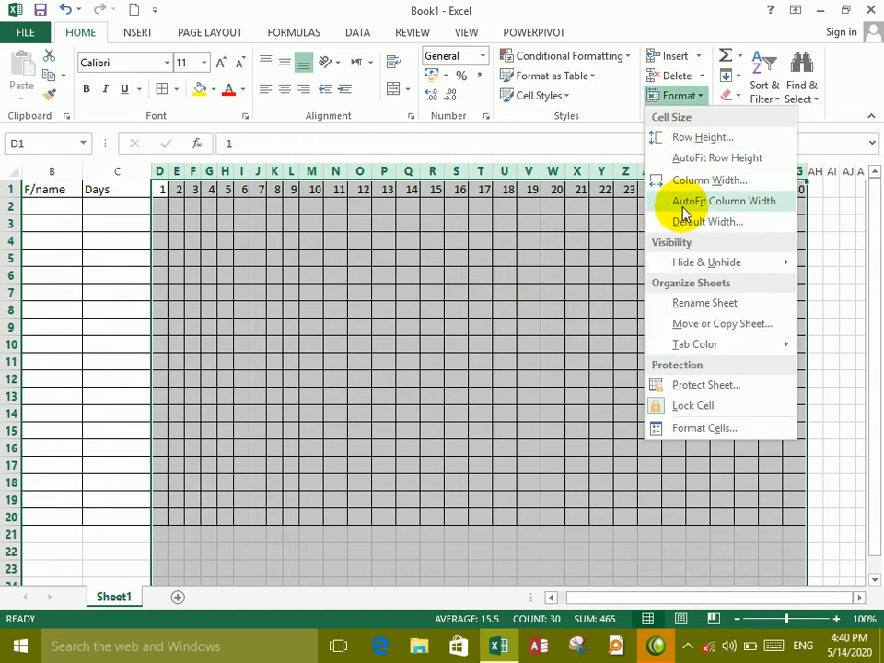
{"action": "left_click", "coordinate": [684, 207]}
{"action": "left_click", "coordinate": [450, 221]}
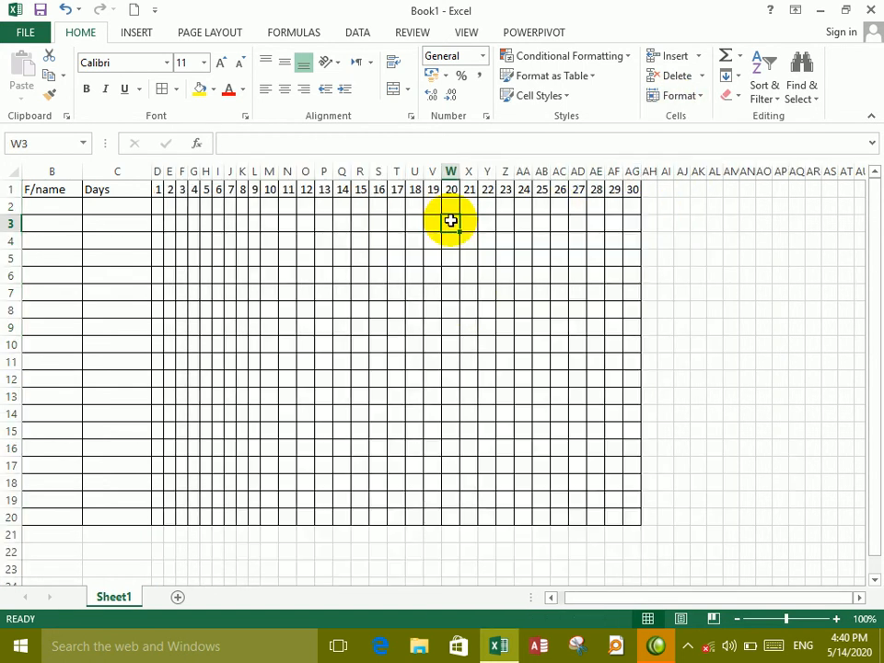
{"action": "key", "text": "Home"}
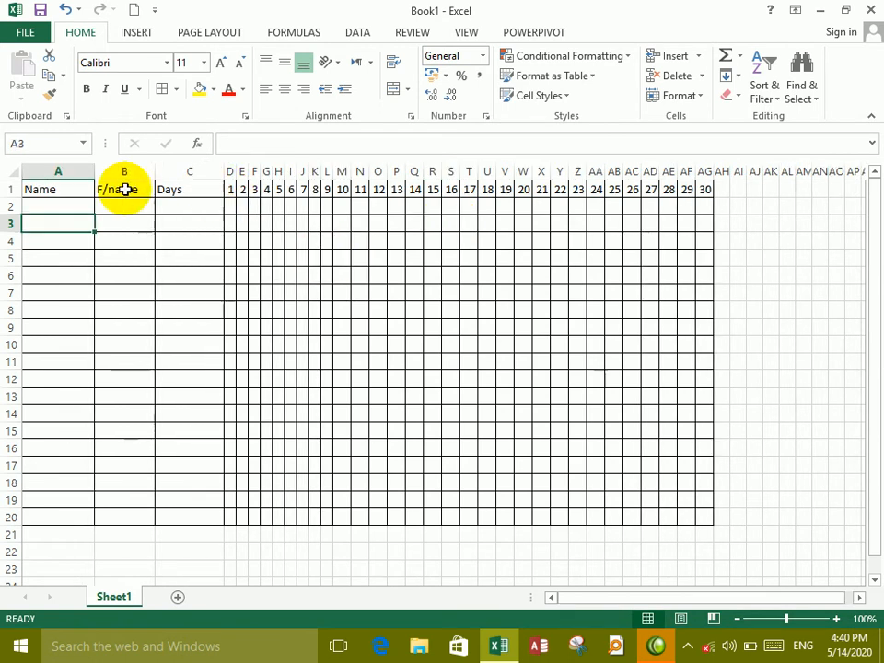
Step: Insert a blank row above the table's header row
{"action": "left_click", "coordinate": [164, 235]}
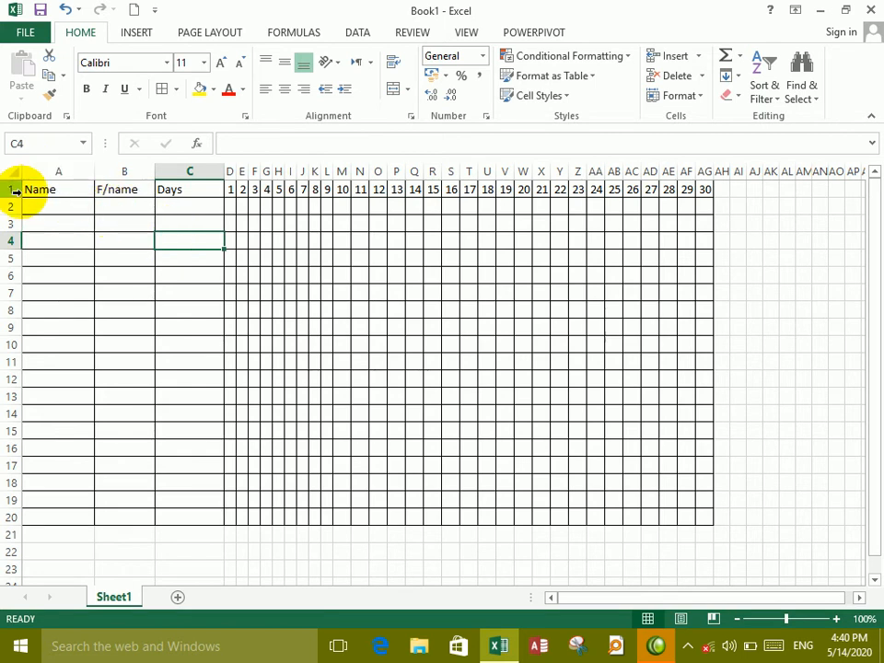
{"action": "right_click", "coordinate": [13, 190]}
{"action": "left_click", "coordinate": [80, 314]}
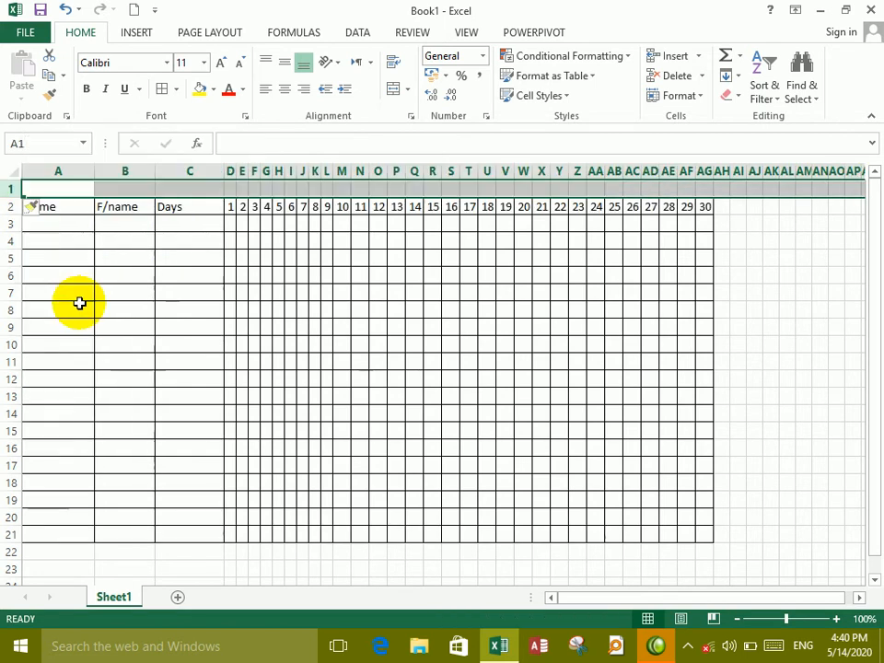
Step: Merge and center A1:AG1 and enter the title "Attendence Sheet" in it
{"action": "left_click_drag", "start_coordinate": [67, 184], "coordinate": [704, 188]}
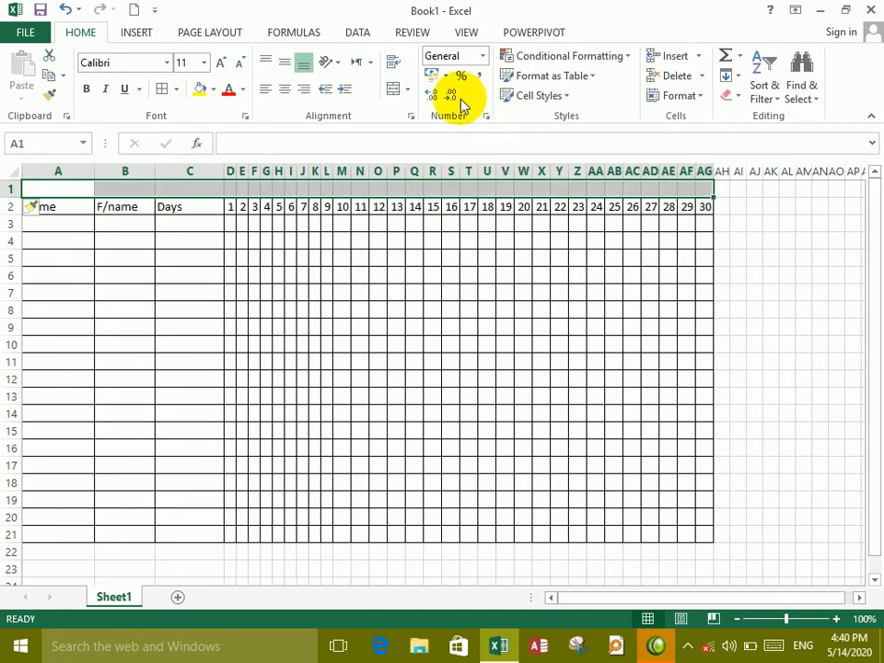
{"action": "left_click", "coordinate": [394, 91]}
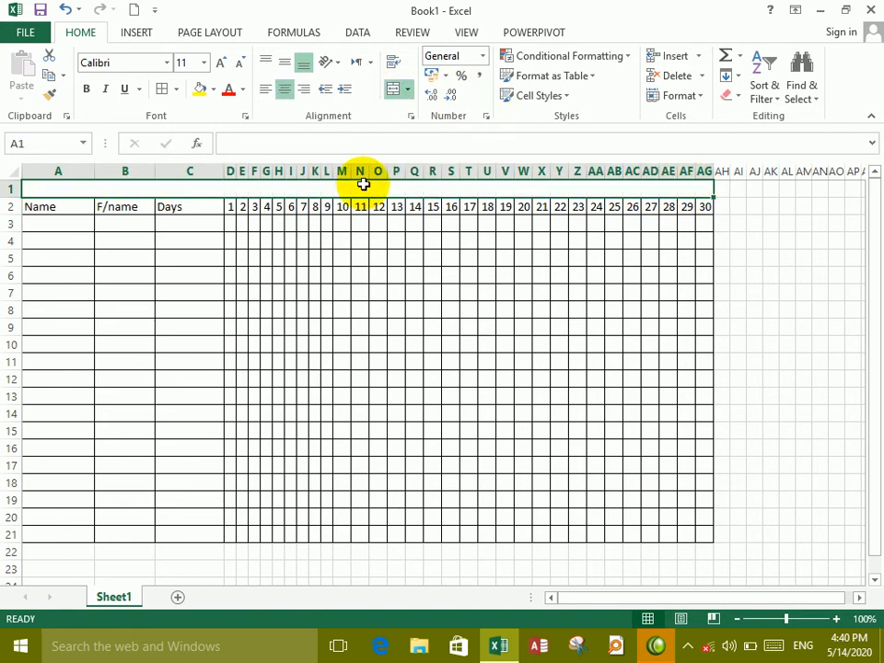
{"action": "type", "text": "Attendence Sheet"}
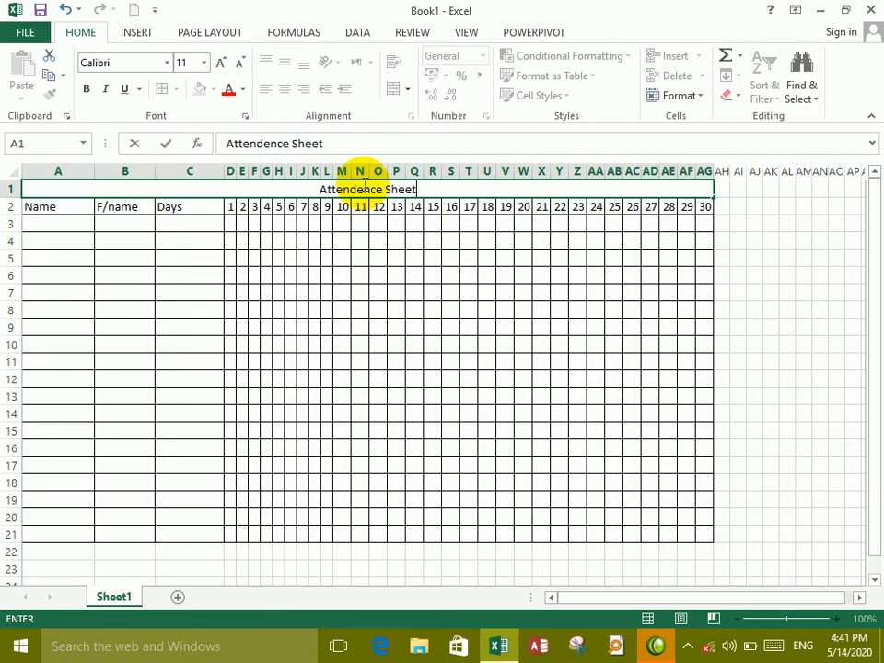
{"action": "left_click", "coordinate": [362, 254]}
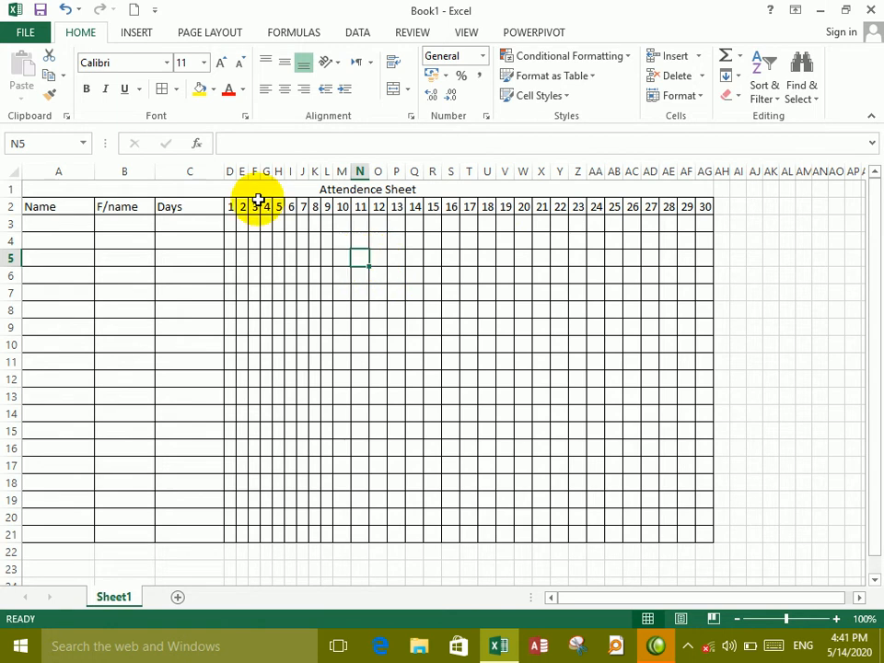
Step: Widen several day columns by hand, and apply AutoFit Column Width to columns G to AG
{"action": "mouse_move", "coordinate": [236, 171]}
{"action": "left_mouse_down"}
{"action": "mouse_move", "coordinate": [793, 174]}
{"action": "mouse_move", "coordinate": [773, 174]}
{"action": "left_mouse_up"}
{"action": "left_click", "coordinate": [313, 171]}
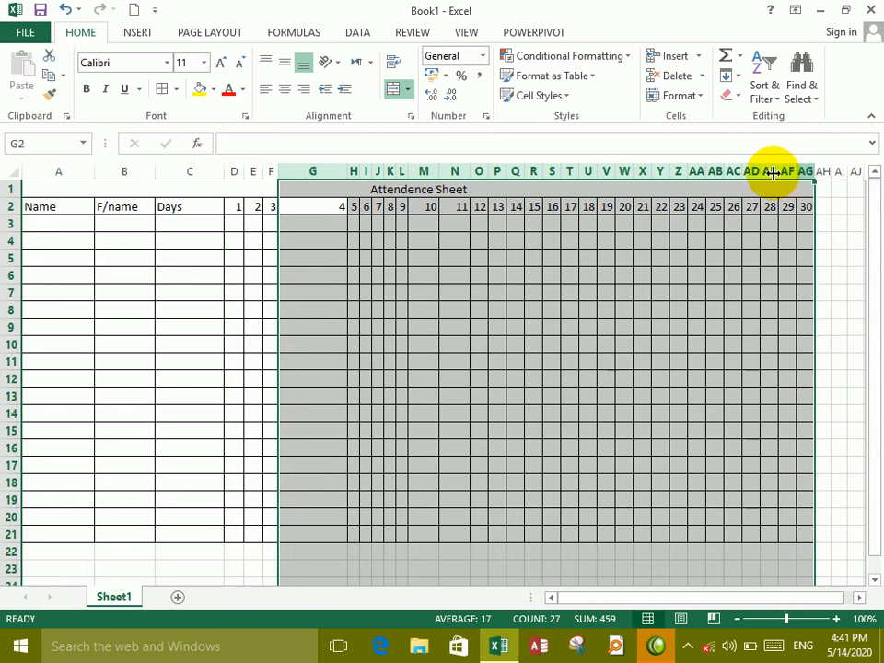
{"action": "left_click", "coordinate": [686, 109]}
{"action": "left_click", "coordinate": [685, 203]}
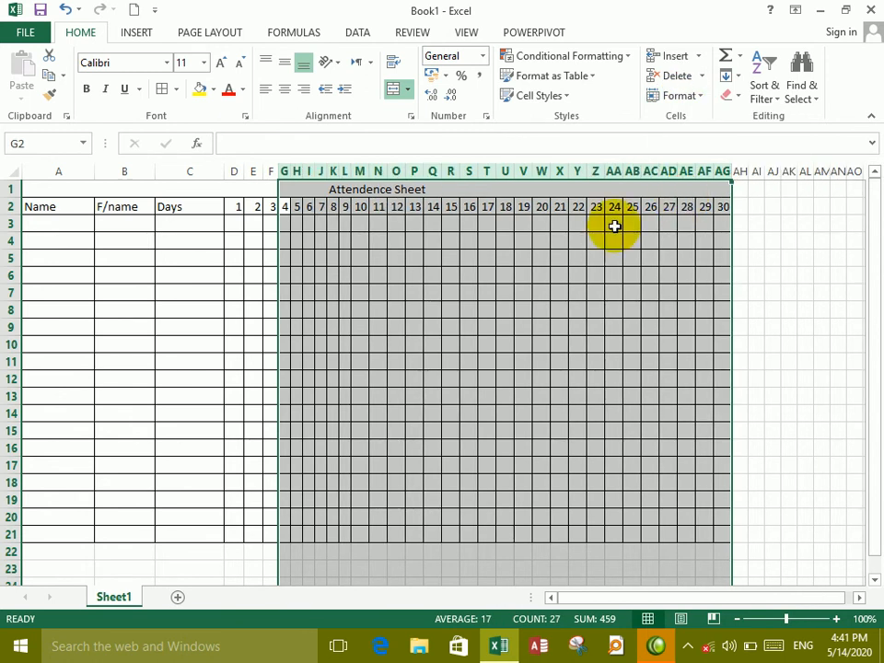
{"action": "left_click", "coordinate": [489, 276]}
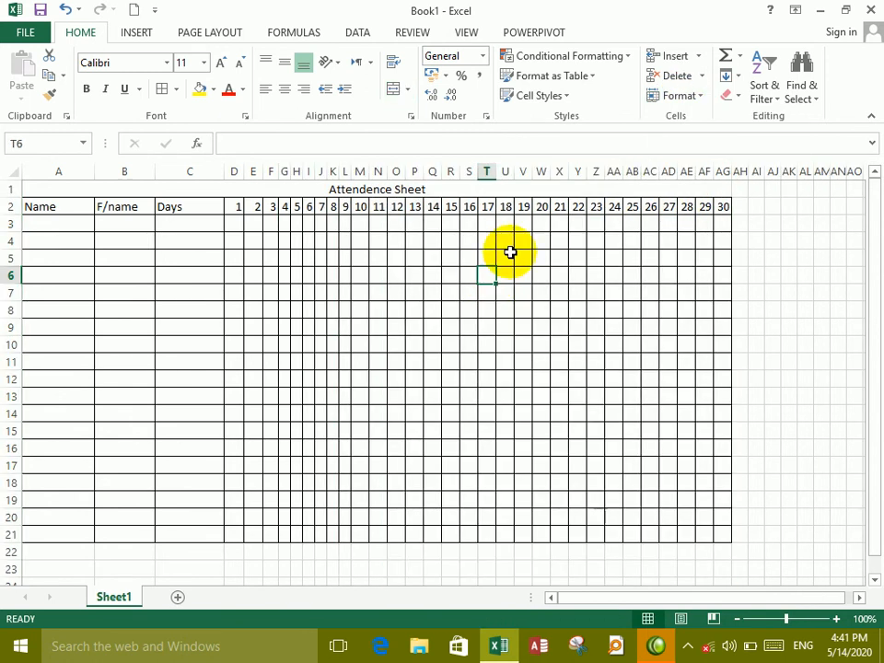
{"action": "left_click", "coordinate": [680, 108]}
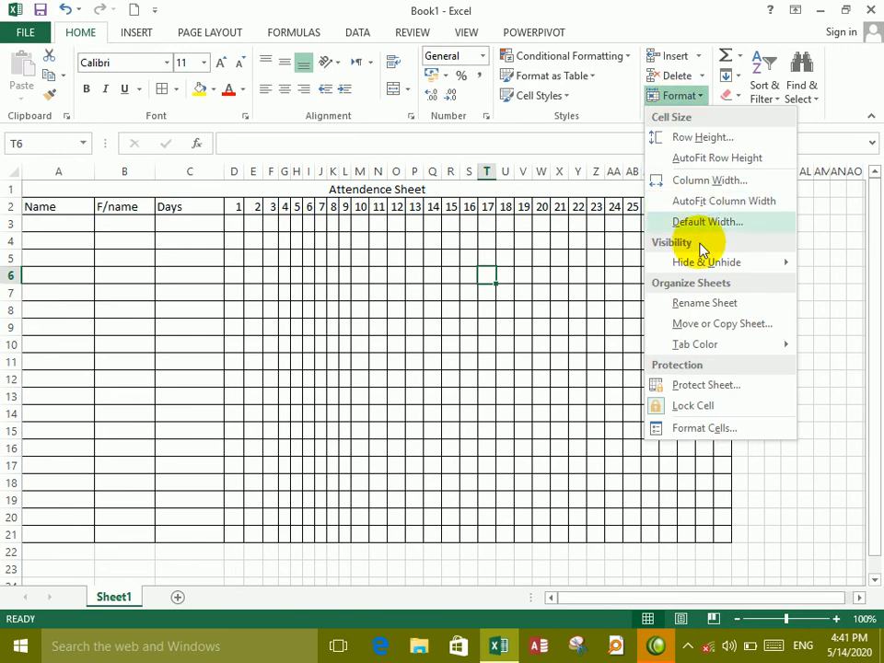
{"action": "mouse_move", "coordinate": [702, 269]}
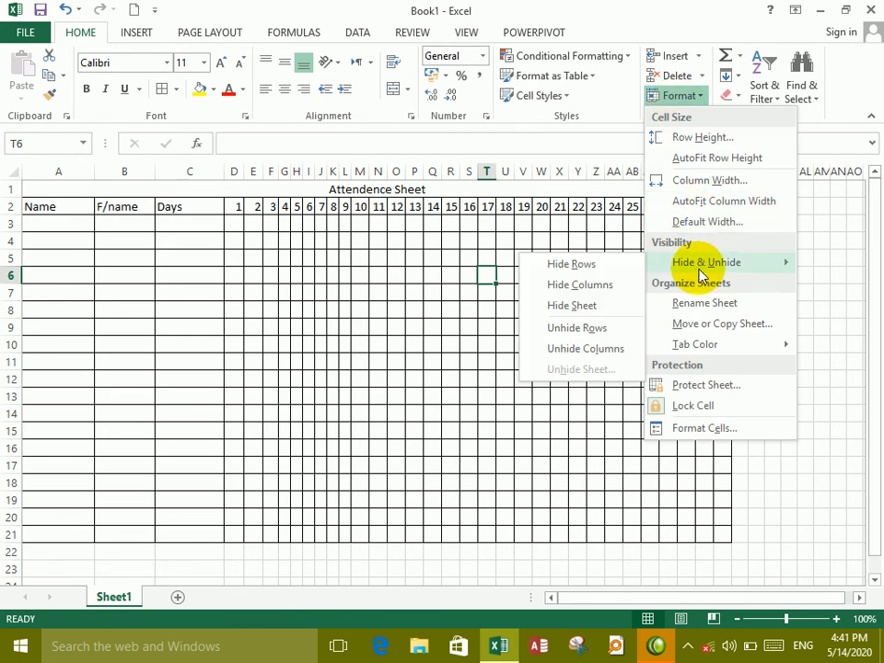
{"action": "left_click", "coordinate": [324, 270]}
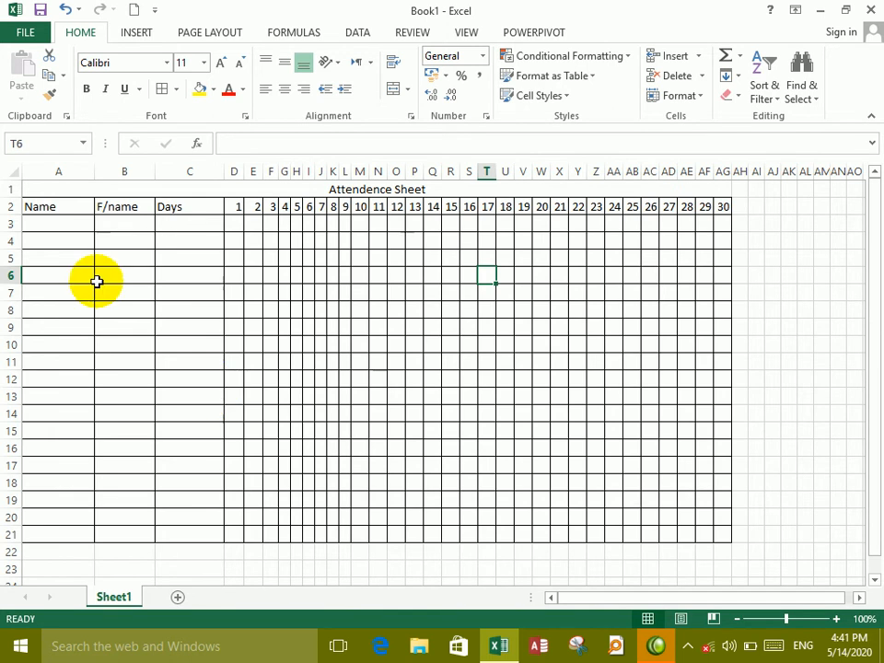
Step: Fill in a sample person's name and father's name in row 3 of the attendance table
{"action": "left_click", "coordinate": [55, 228]}
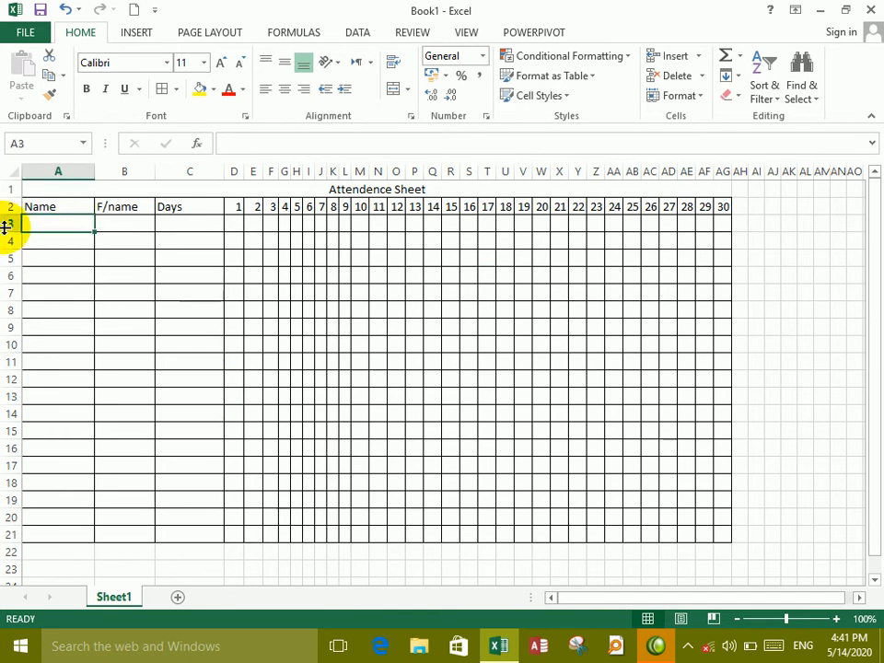
{"action": "type", "text": "ahmad"}
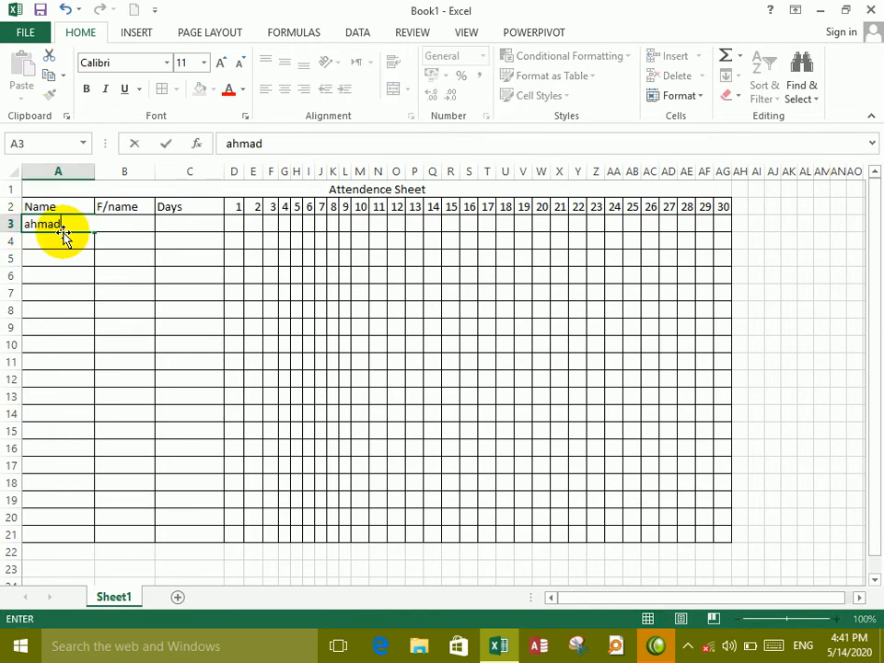
{"action": "key", "text": "Tab"}
{"action": "type", "text": "Ali"}
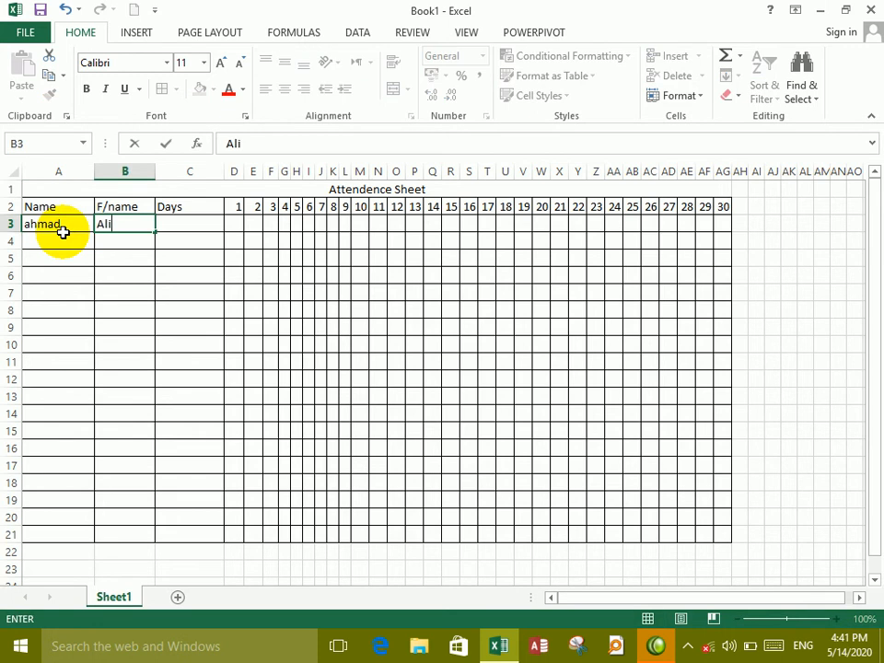
{"action": "key", "text": "Tab"}
Step: Hide row 3, which holds the sample person's entry, and clear the selection
{"action": "left_click", "coordinate": [7, 224]}
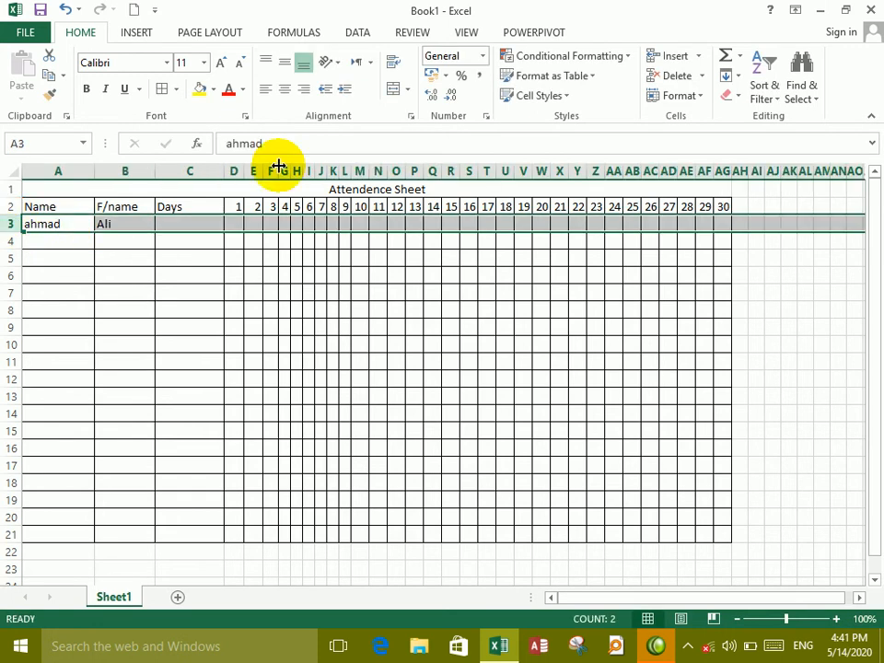
{"action": "left_click", "coordinate": [693, 98]}
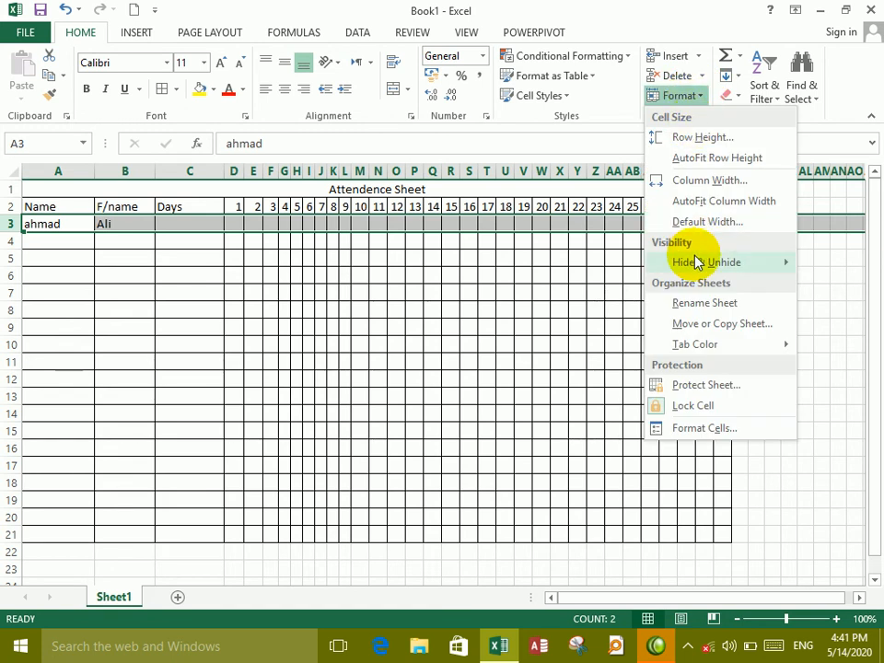
{"action": "mouse_move", "coordinate": [678, 260]}
{"action": "left_click", "coordinate": [573, 266]}
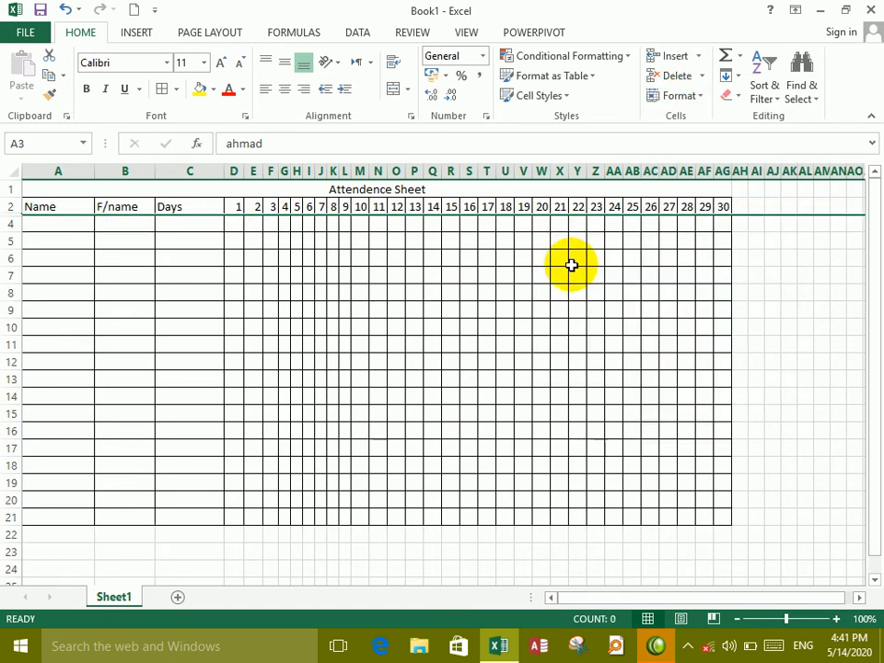
{"action": "left_click", "coordinate": [332, 261]}
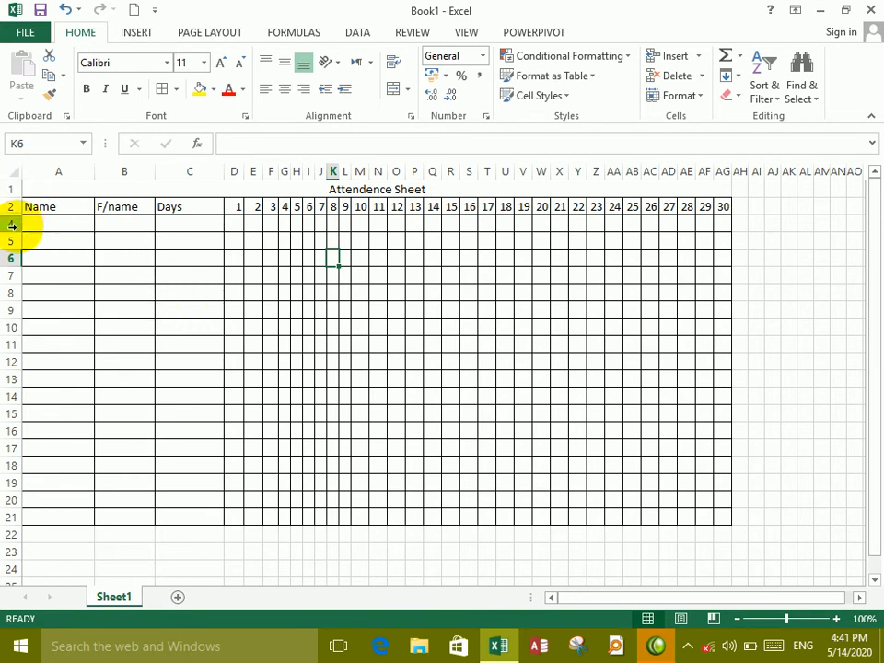
Step: Select the whole sheet and unhide its rows
{"action": "left_click", "coordinate": [8, 174]}
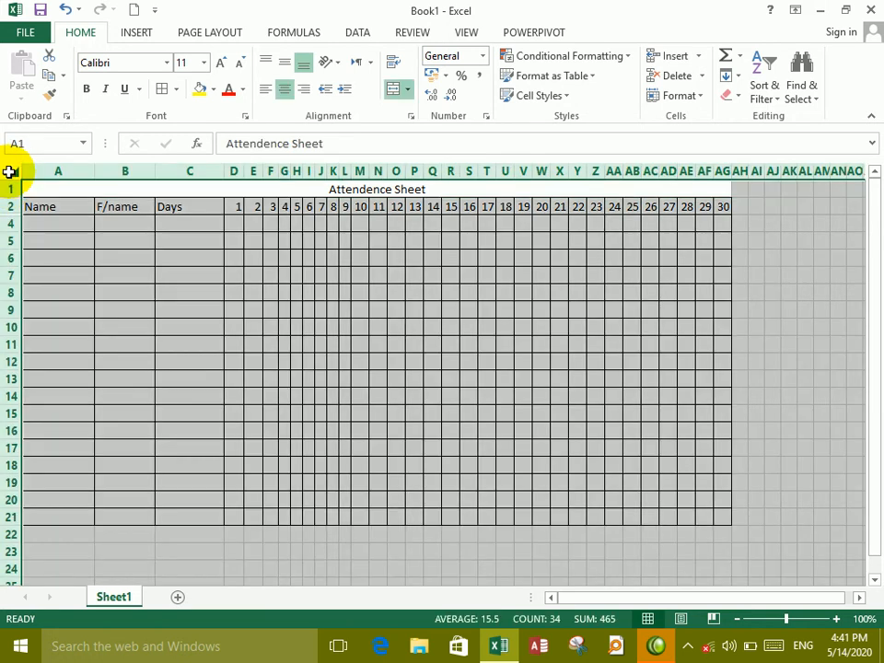
{"action": "left_click", "coordinate": [676, 96]}
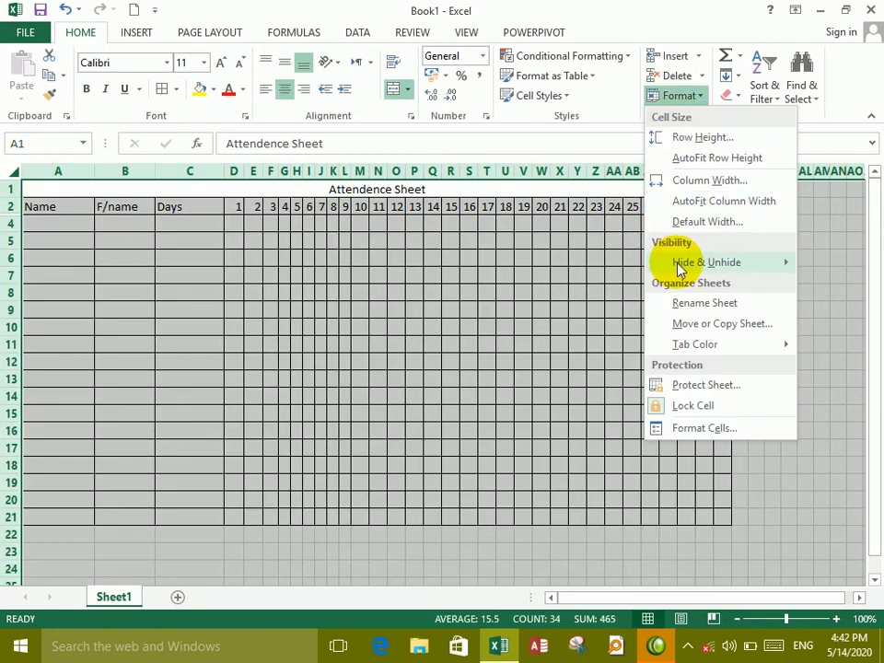
{"action": "mouse_move", "coordinate": [681, 263]}
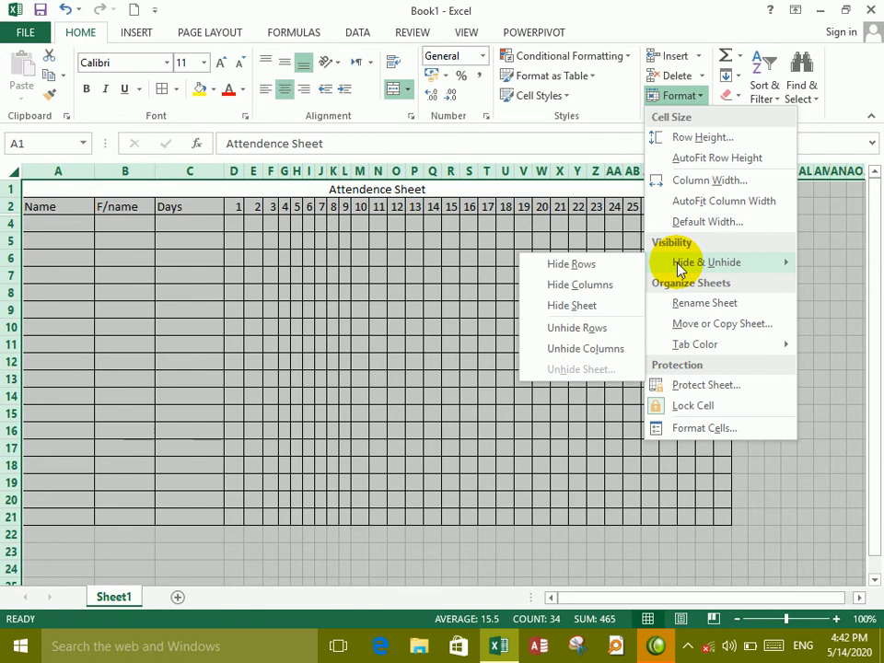
{"action": "left_click", "coordinate": [560, 329]}
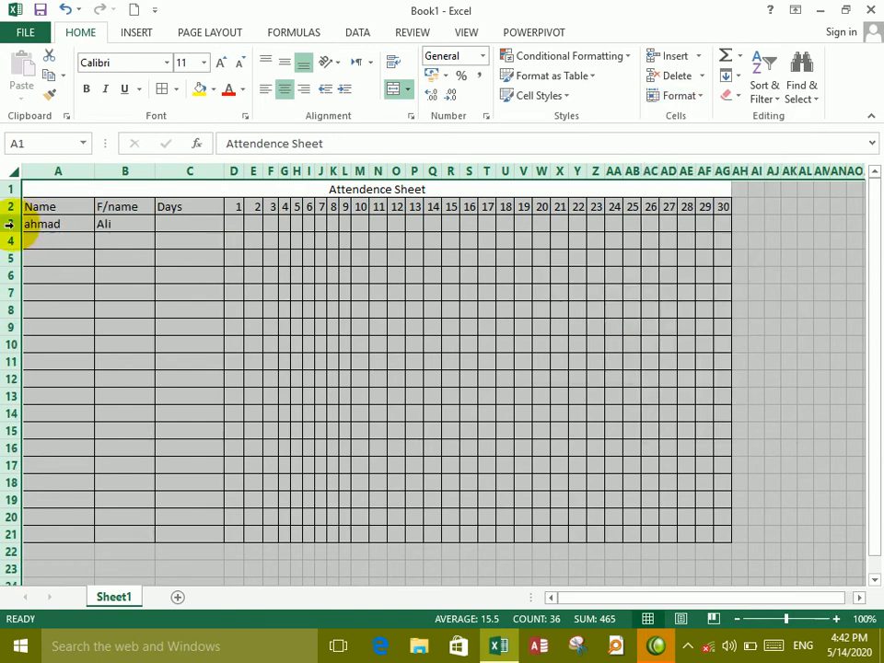
Step: Hide the F/name column B and clear the selection
{"action": "left_click", "coordinate": [140, 170]}
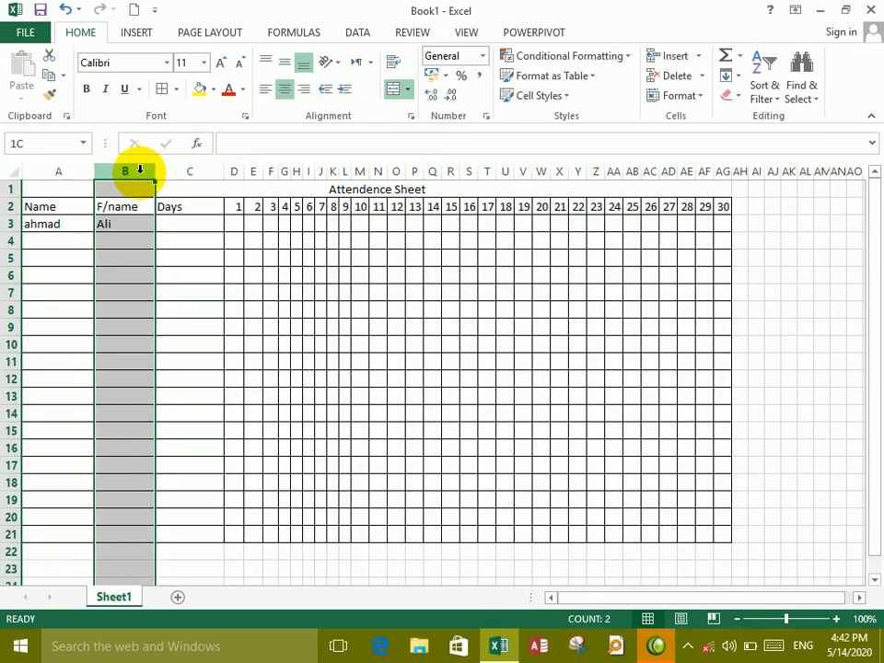
{"action": "left_click", "coordinate": [681, 96]}
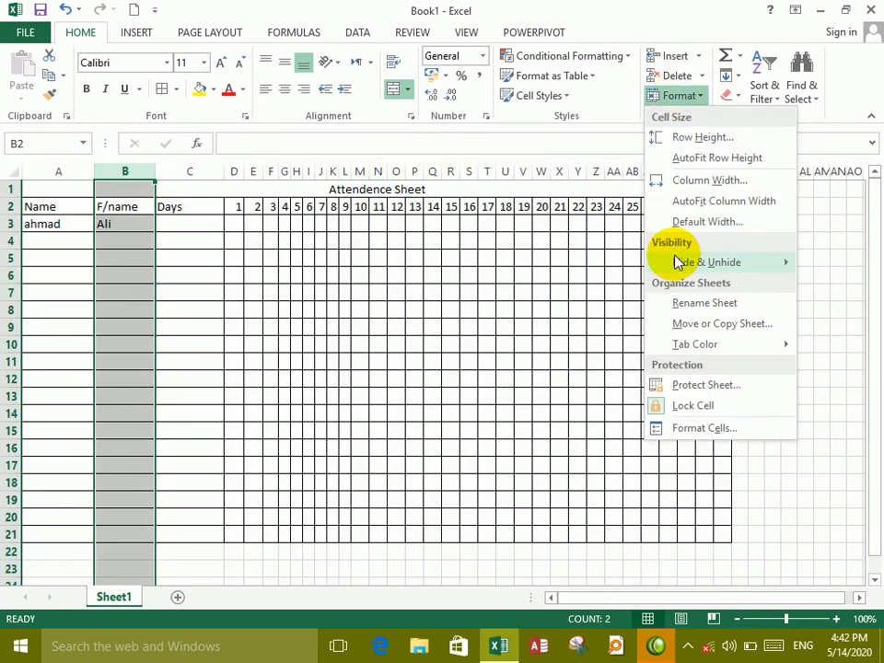
{"action": "mouse_move", "coordinate": [681, 262]}
{"action": "left_click", "coordinate": [554, 291]}
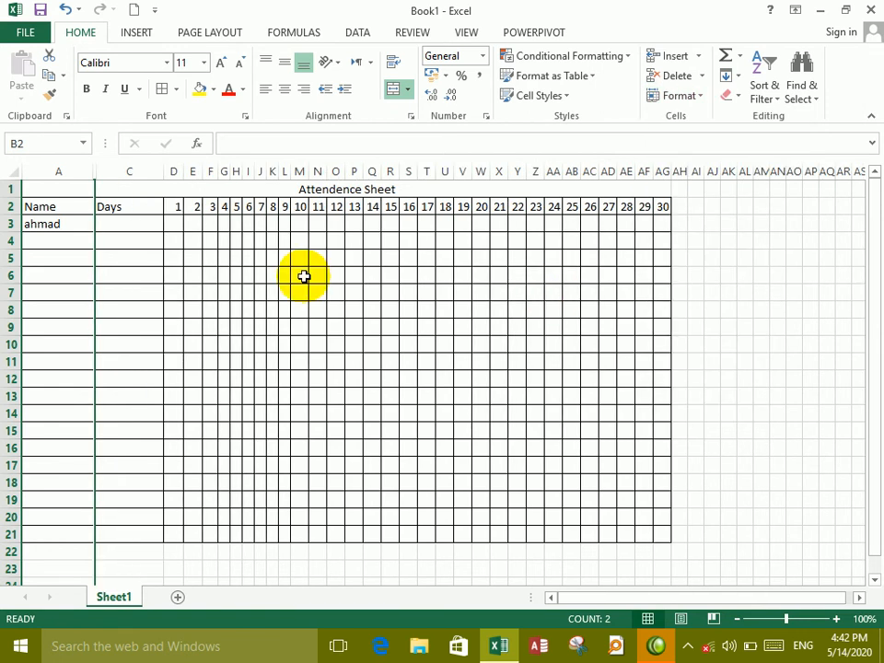
{"action": "left_click", "coordinate": [299, 275]}
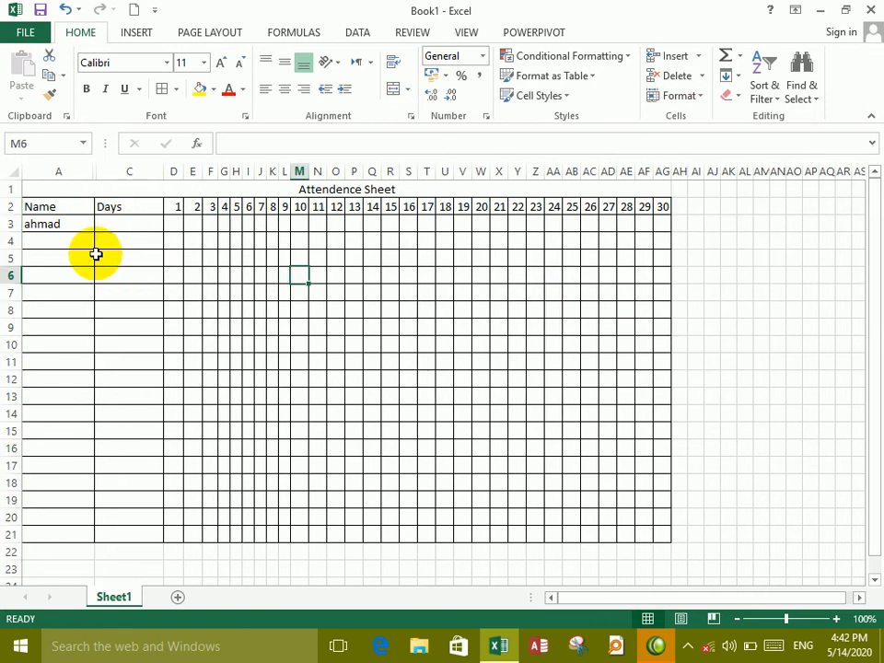
Step: Unhide the columns across the whole sheet and clear the selection
{"action": "left_click", "coordinate": [16, 173]}
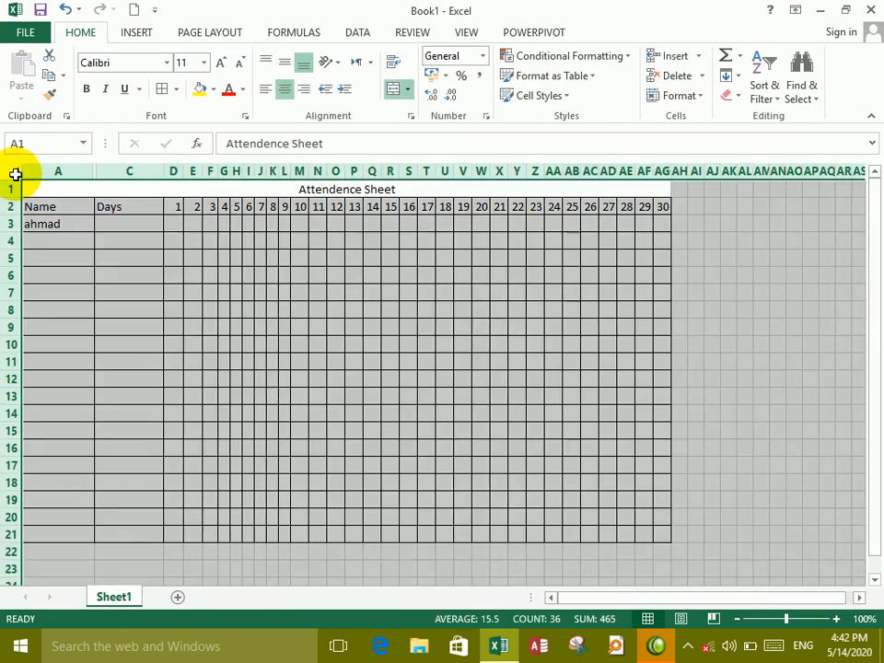
{"action": "left_click", "coordinate": [673, 98]}
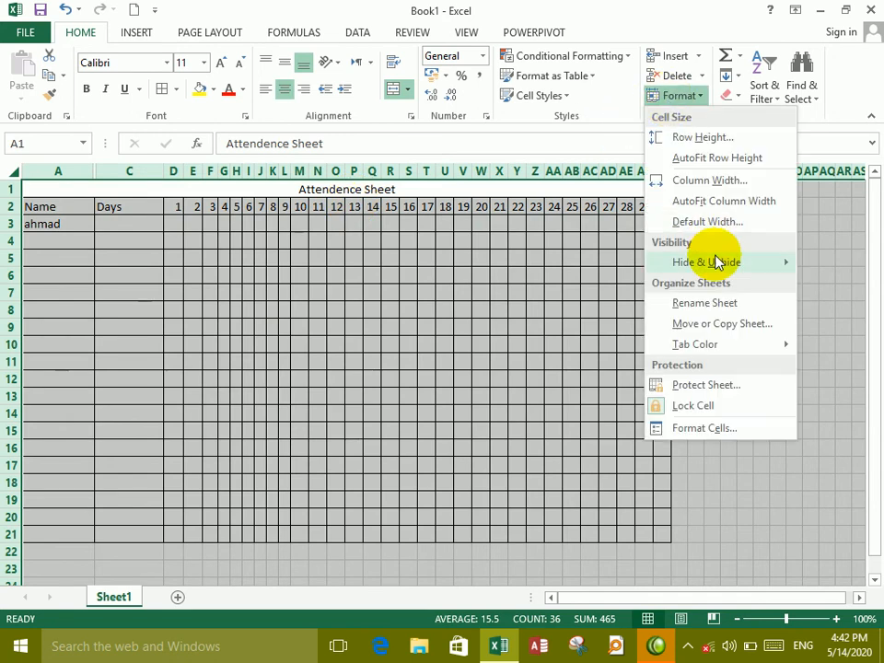
{"action": "mouse_move", "coordinate": [714, 263]}
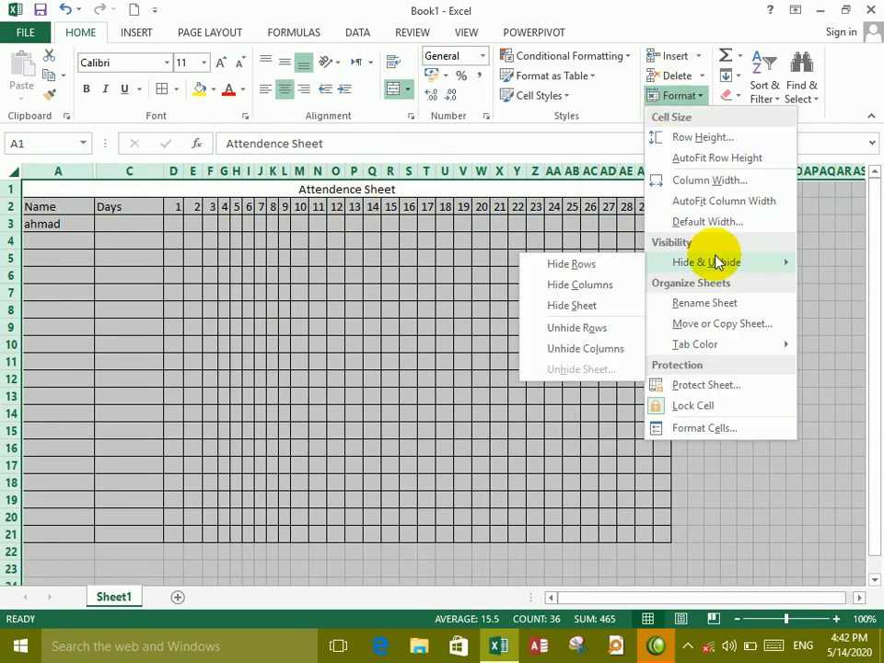
{"action": "left_click", "coordinate": [559, 351]}
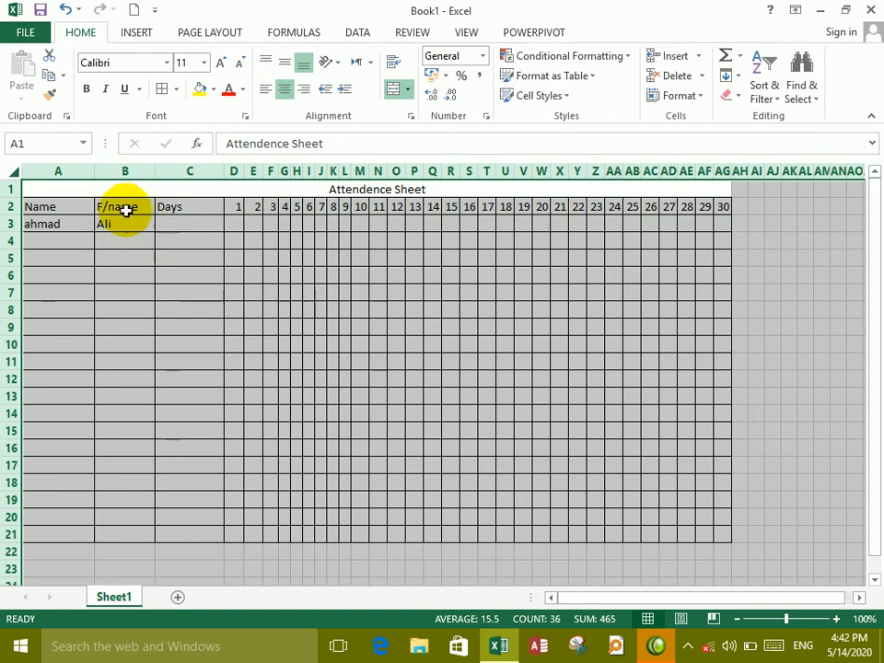
{"action": "left_click", "coordinate": [304, 310]}
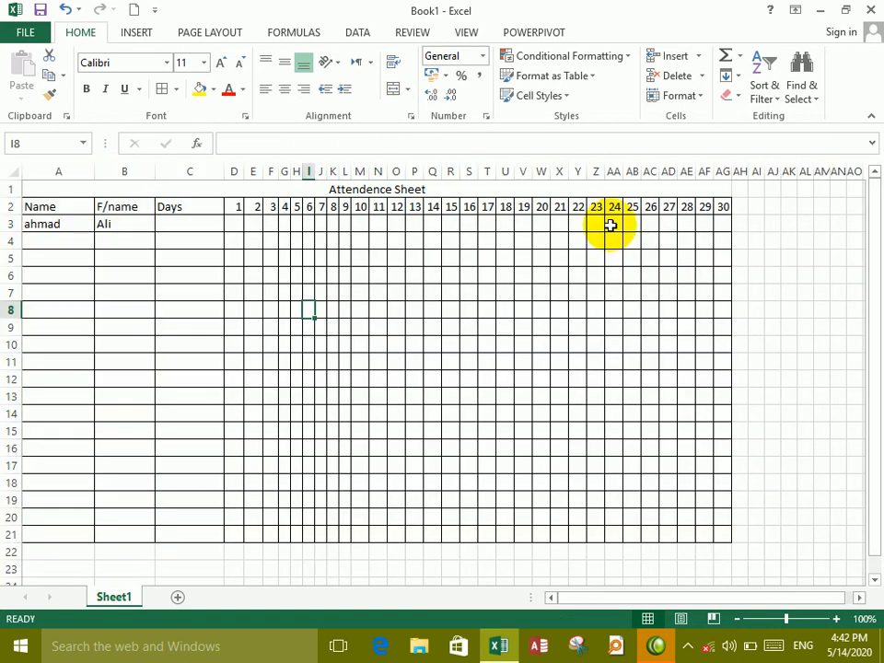
Step: Try to hide the workbook's only sheet, Sheet1, and dismiss the message
{"action": "left_click", "coordinate": [681, 96]}
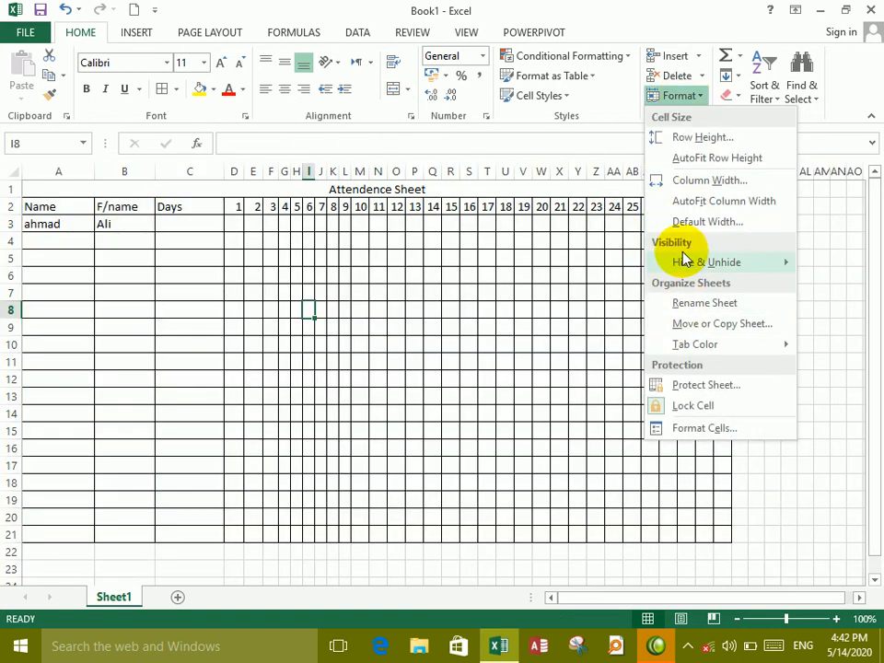
{"action": "mouse_move", "coordinate": [700, 261]}
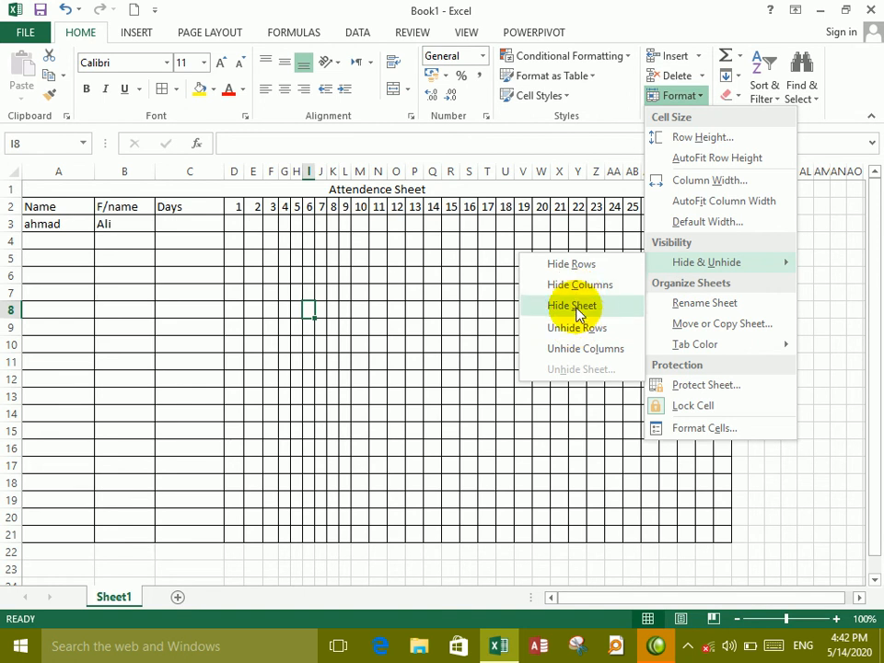
{"action": "left_click", "coordinate": [573, 306]}
{"action": "left_click", "coordinate": [447, 375]}
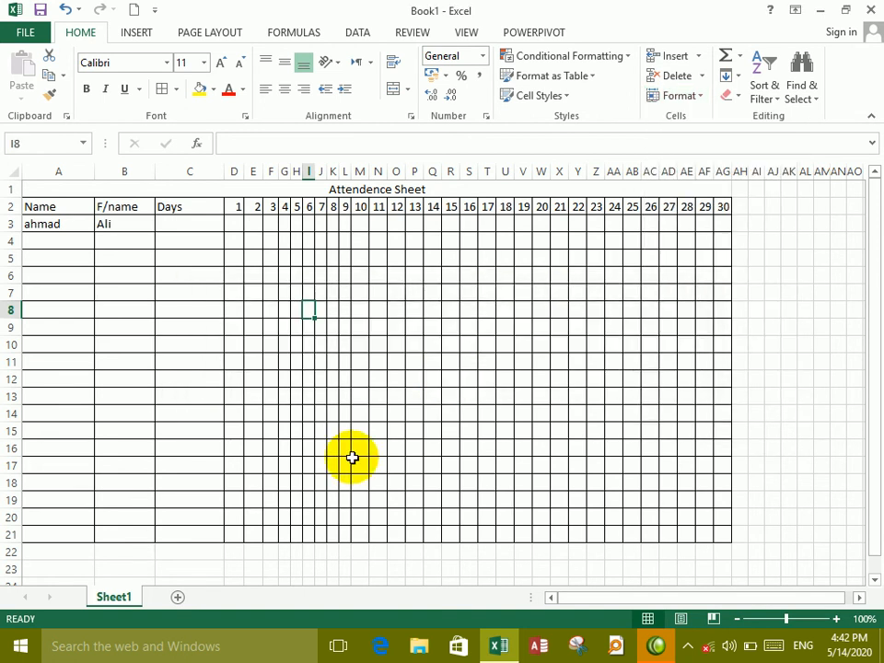
Step: Add a new worksheet to the workbook, then return to Sheet1 and hide it
{"action": "left_click", "coordinate": [178, 597]}
{"action": "left_click", "coordinate": [128, 603]}
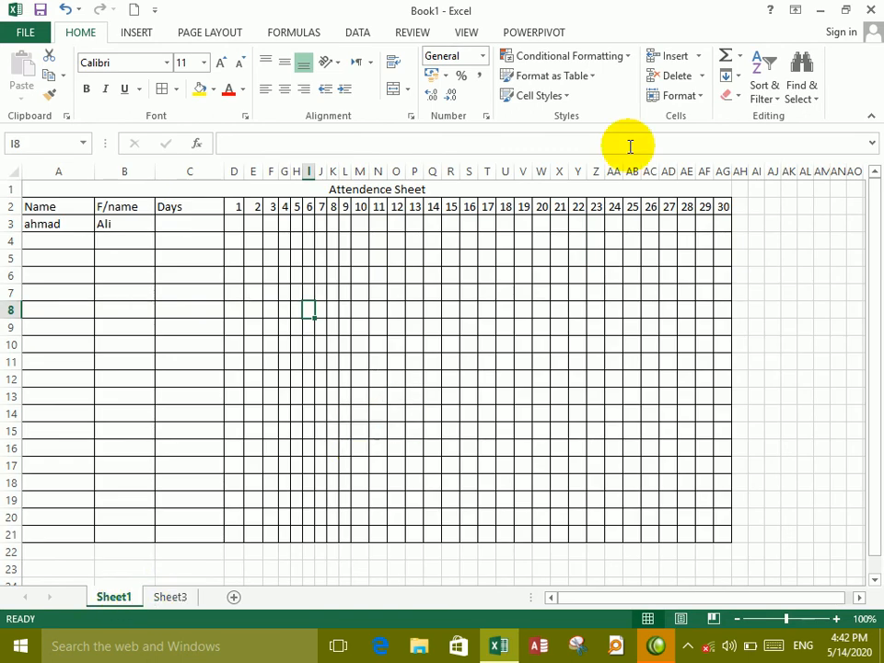
{"action": "left_click", "coordinate": [677, 95]}
{"action": "mouse_move", "coordinate": [675, 267]}
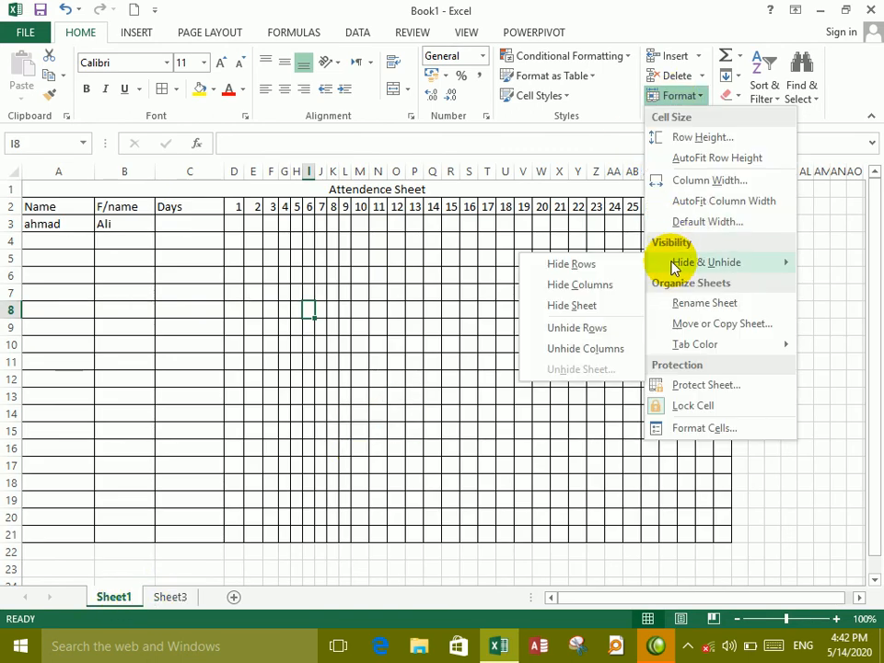
{"action": "left_click", "coordinate": [586, 305]}
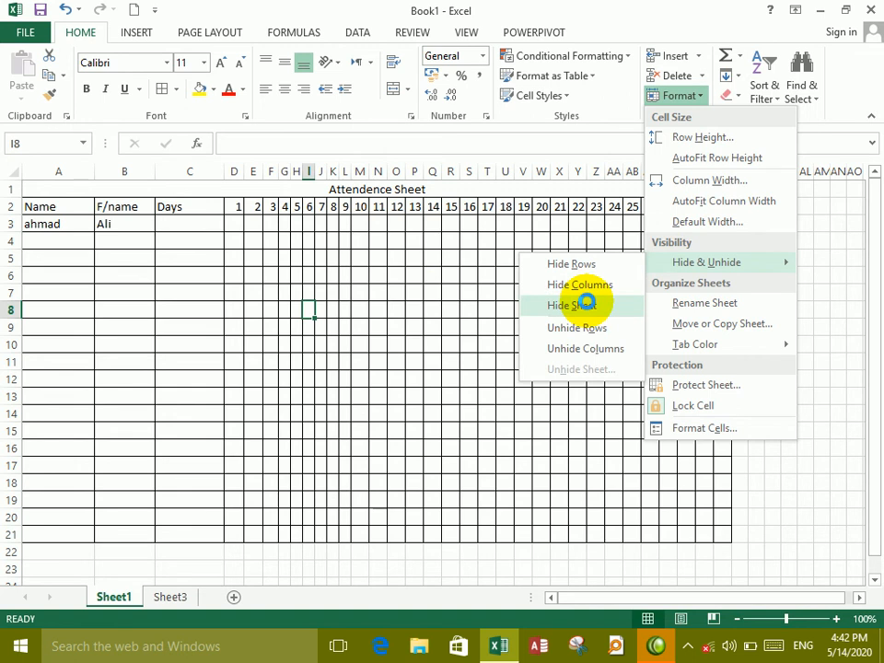
{"action": "left_click", "coordinate": [470, 343]}
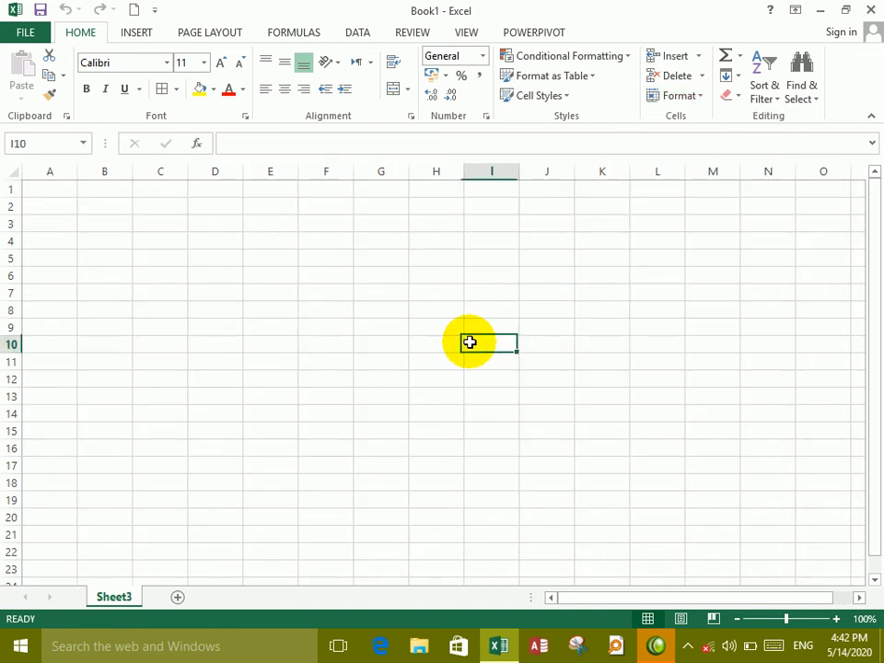
{"action": "left_click", "coordinate": [310, 257]}
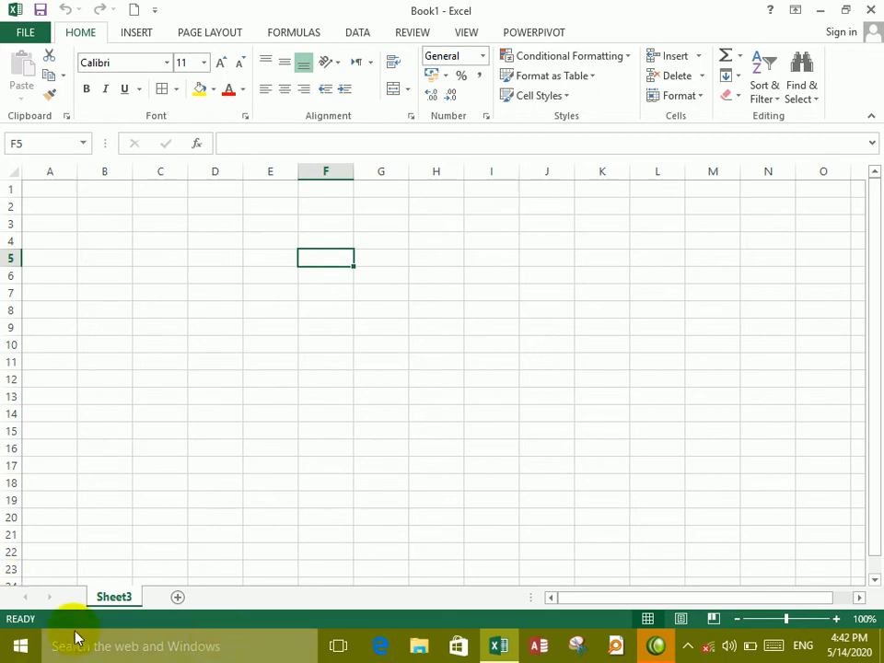
Step: Unhide Sheet1 so both worksheets are available again
{"action": "left_click", "coordinate": [677, 103]}
{"action": "mouse_move", "coordinate": [682, 268]}
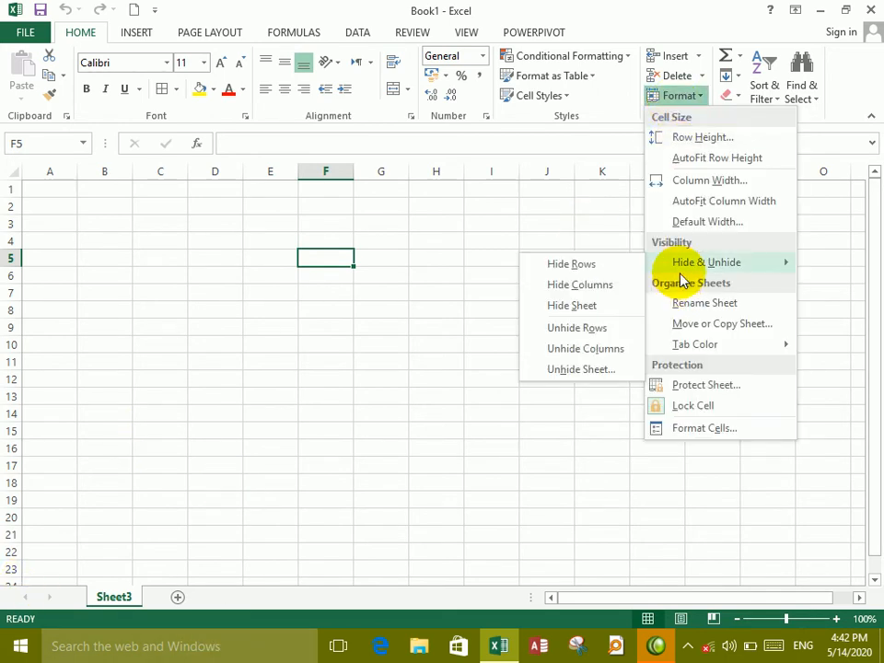
{"action": "left_click", "coordinate": [582, 370]}
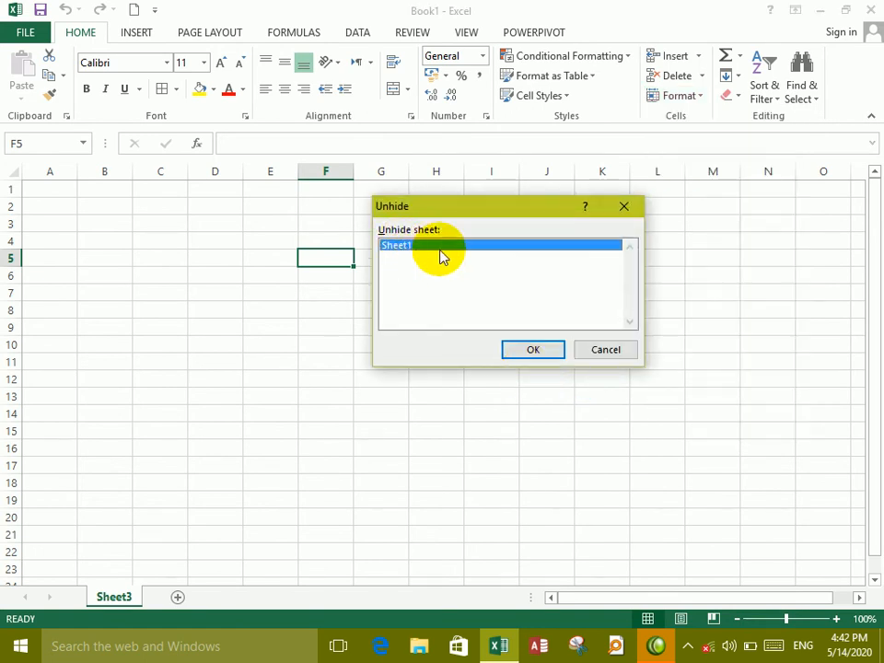
{"action": "left_click", "coordinate": [527, 352]}
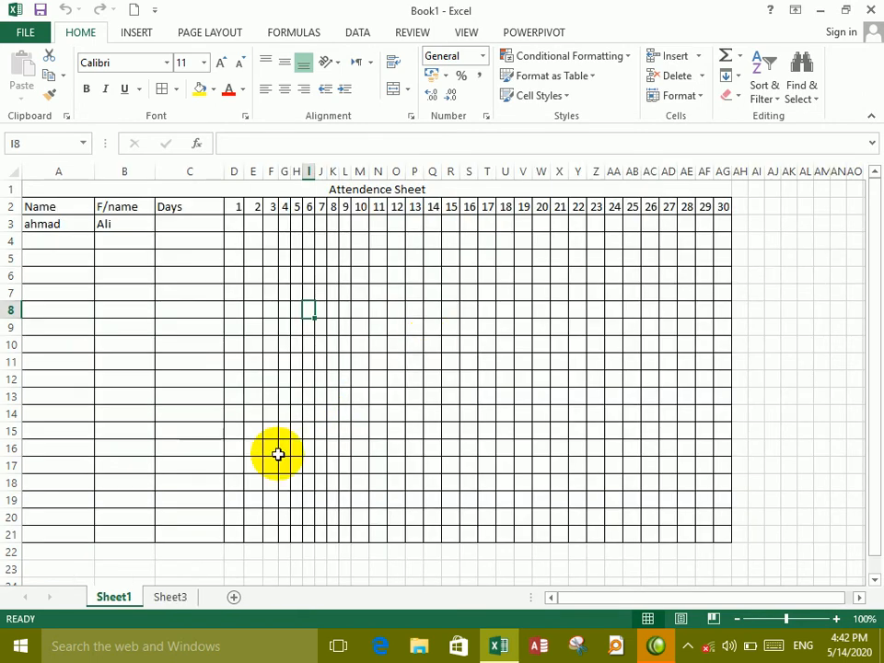
Step: Rename Sheet1 as "Attendence sheet"
{"action": "left_click", "coordinate": [673, 100]}
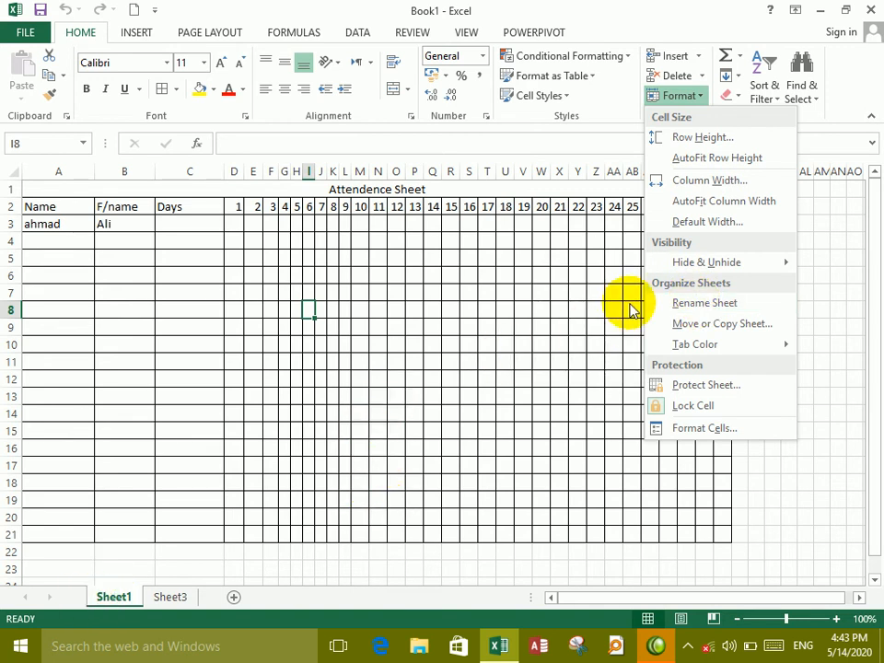
{"action": "left_click", "coordinate": [677, 303]}
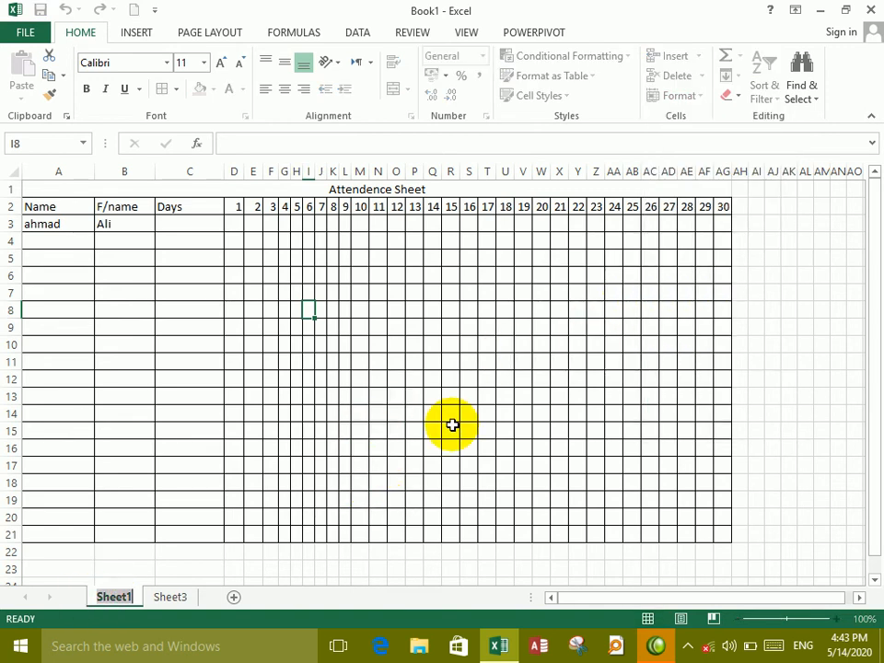
{"action": "type", "text": "Attend"}
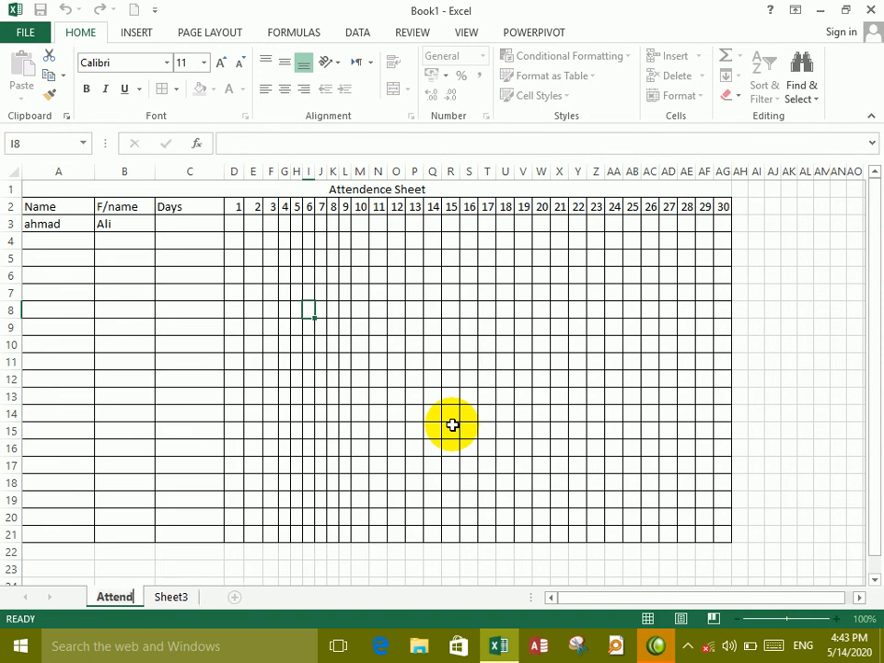
{"action": "type", "text": "ence sheet"}
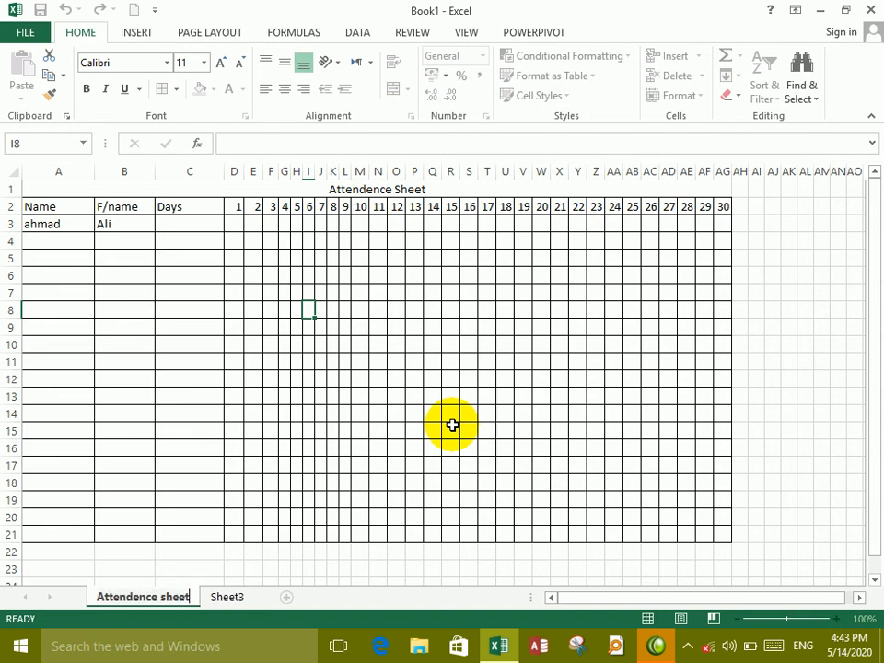
{"action": "left_click", "coordinate": [355, 479]}
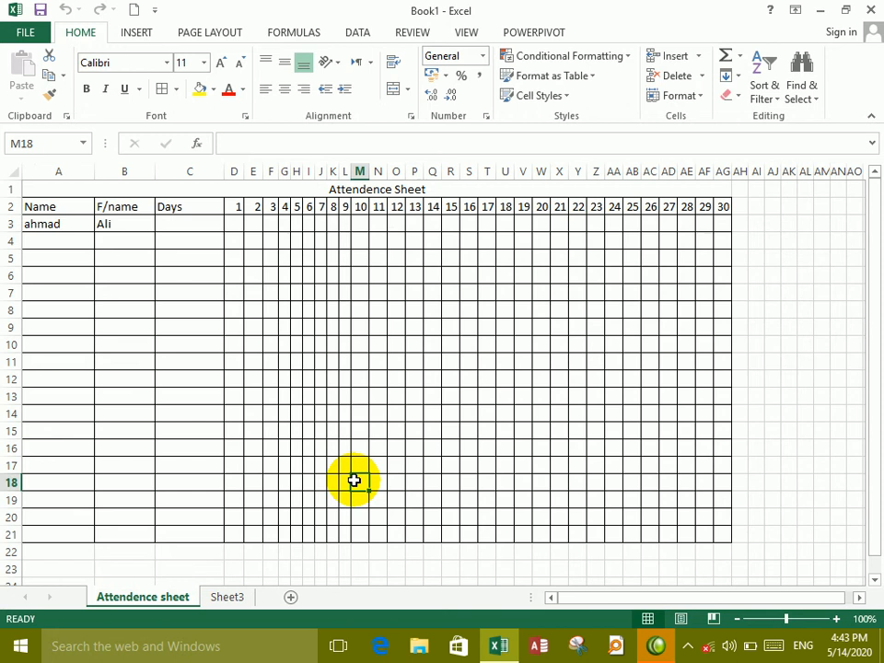
Step: Rename Sheet3 as "Student Name"
{"action": "right_click", "coordinate": [235, 599]}
{"action": "left_click", "coordinate": [281, 435]}
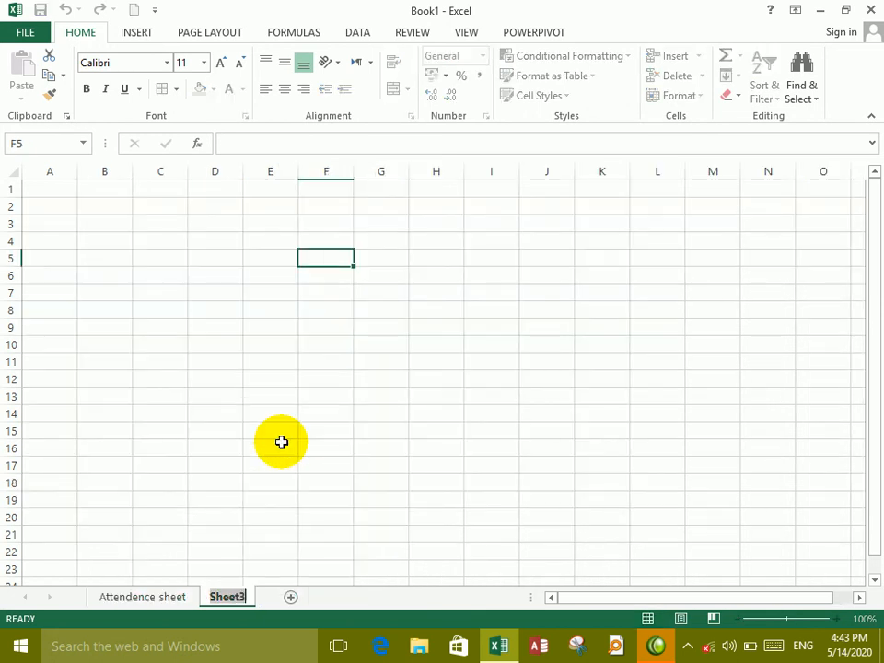
{"action": "type", "text": "S"}
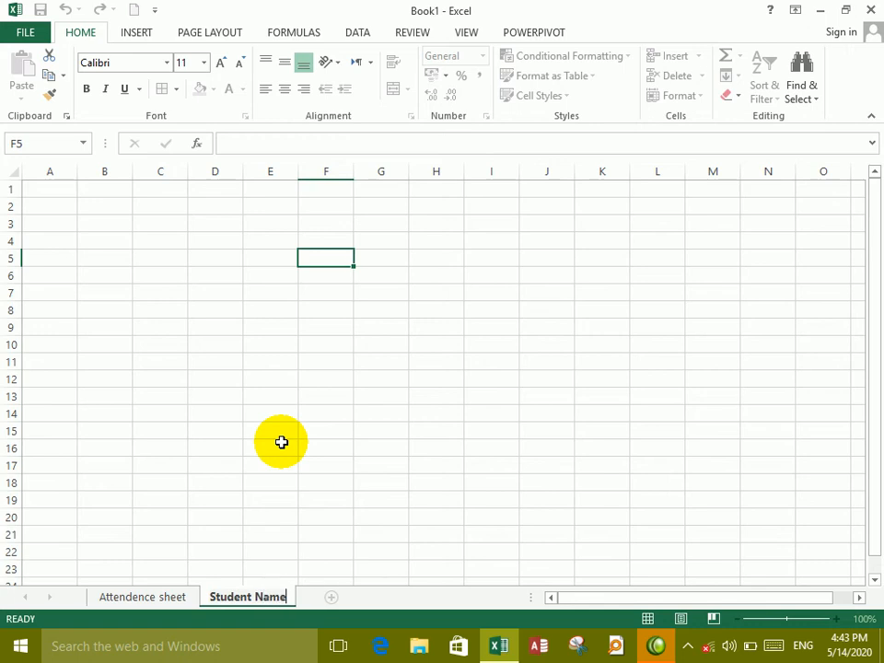
{"action": "type", "text": "tudent Name"}
{"action": "left_click", "coordinate": [326, 429]}
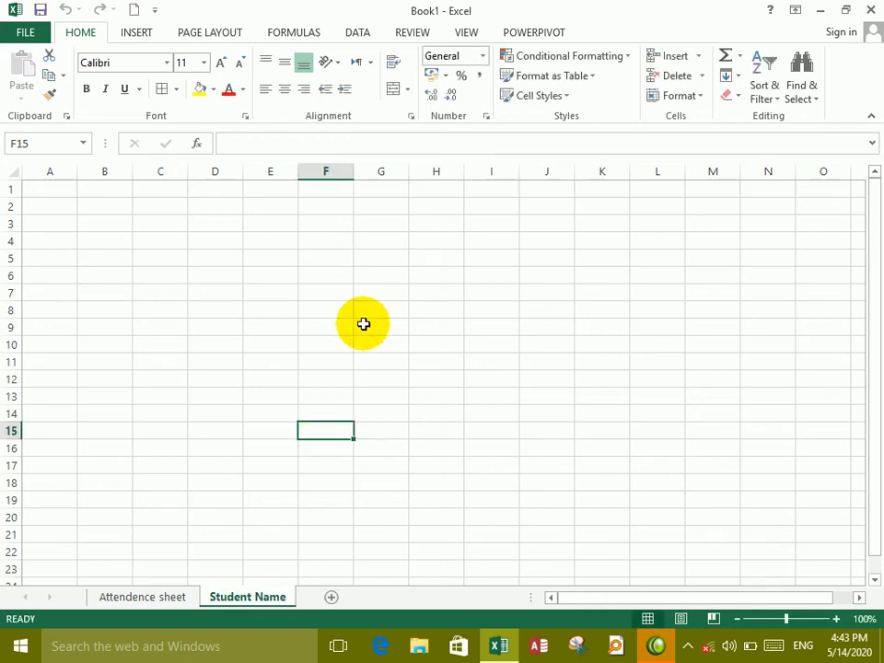
Step: Create a copy of the Attendence sheet within Book1, placed before the Student Name sheet
{"action": "left_click", "coordinate": [670, 96]}
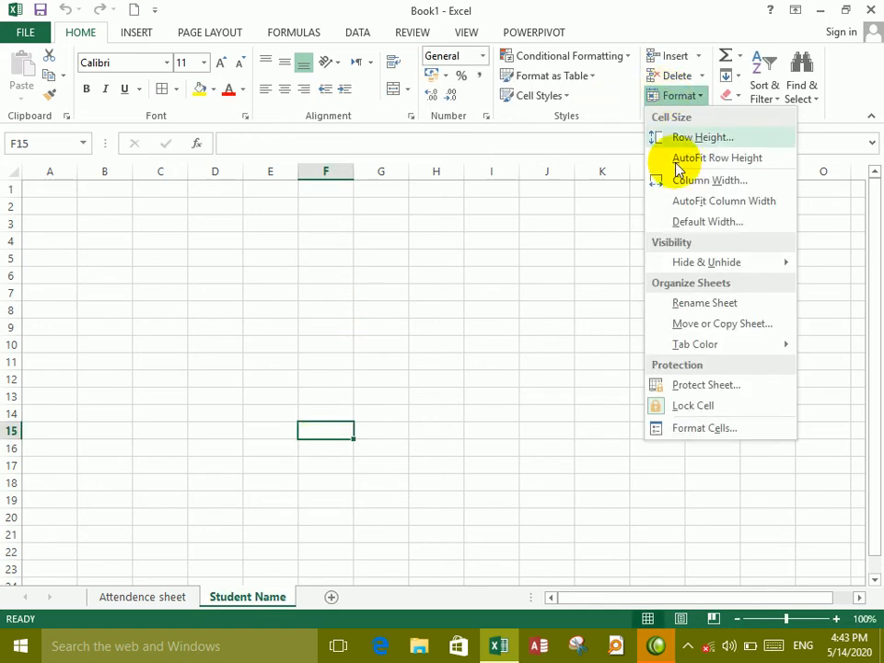
{"action": "left_click", "coordinate": [126, 606]}
{"action": "left_click", "coordinate": [199, 373]}
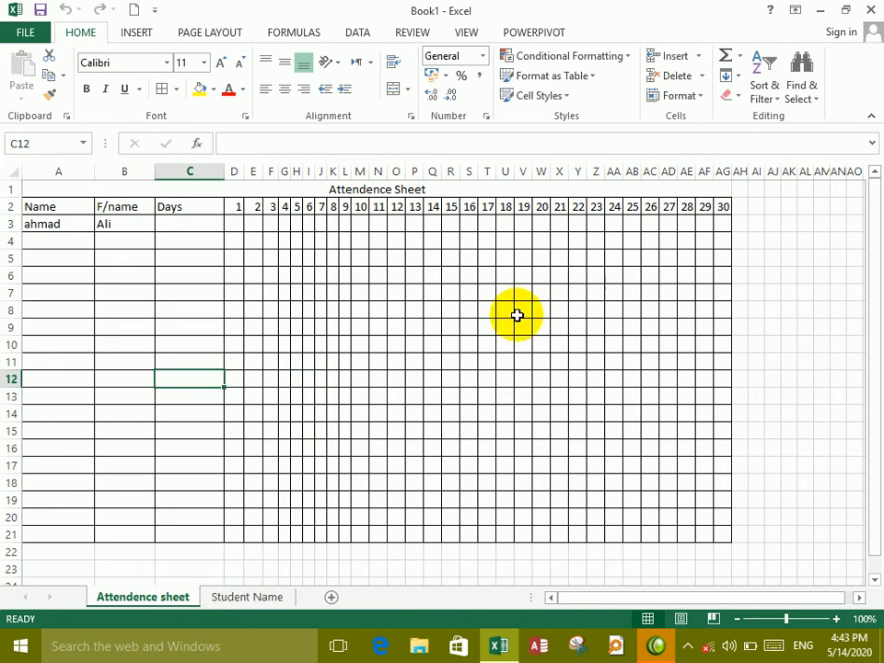
{"action": "left_click", "coordinate": [673, 96]}
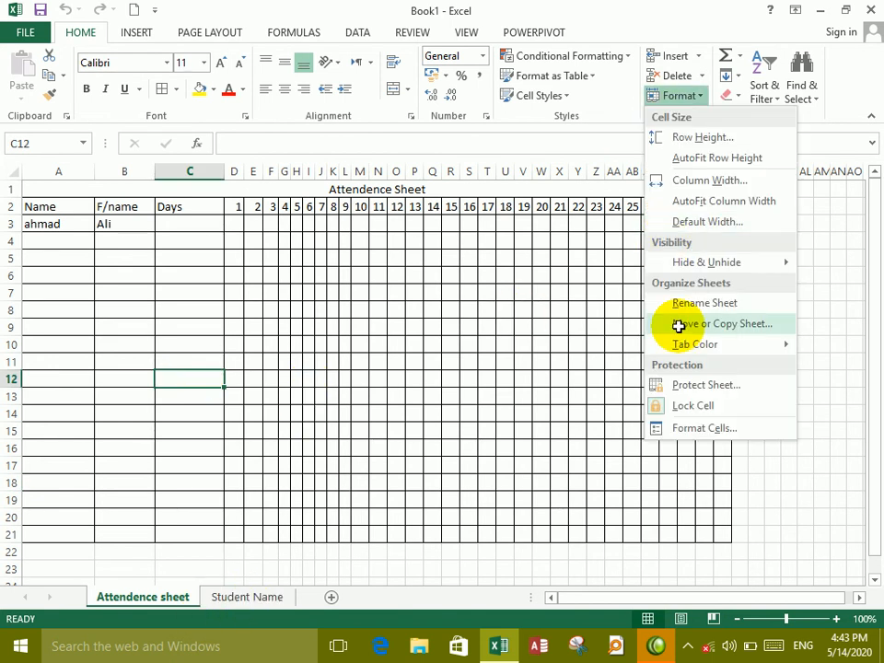
{"action": "left_click", "coordinate": [679, 325]}
{"action": "left_click", "coordinate": [416, 285]}
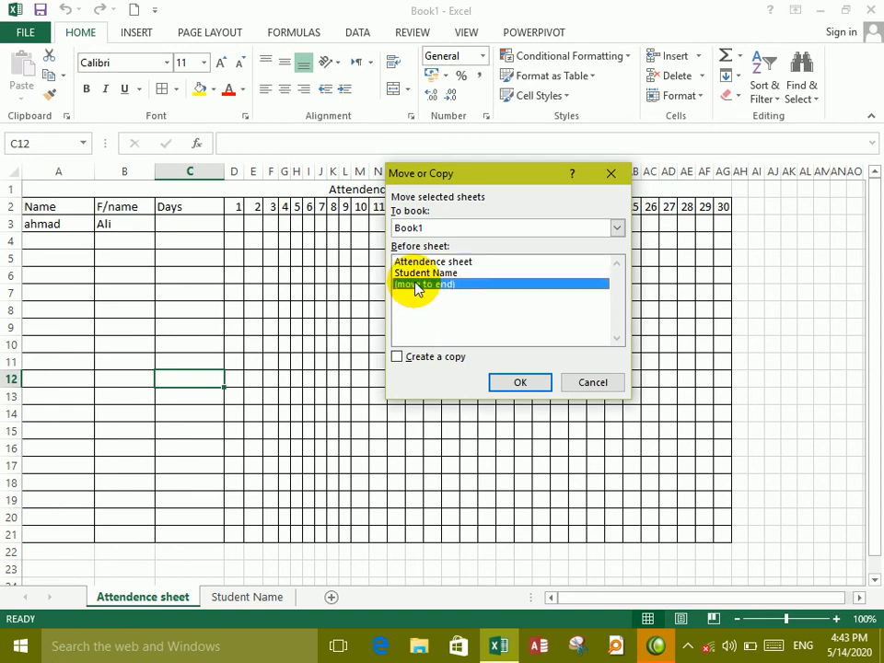
{"action": "left_click", "coordinate": [410, 274]}
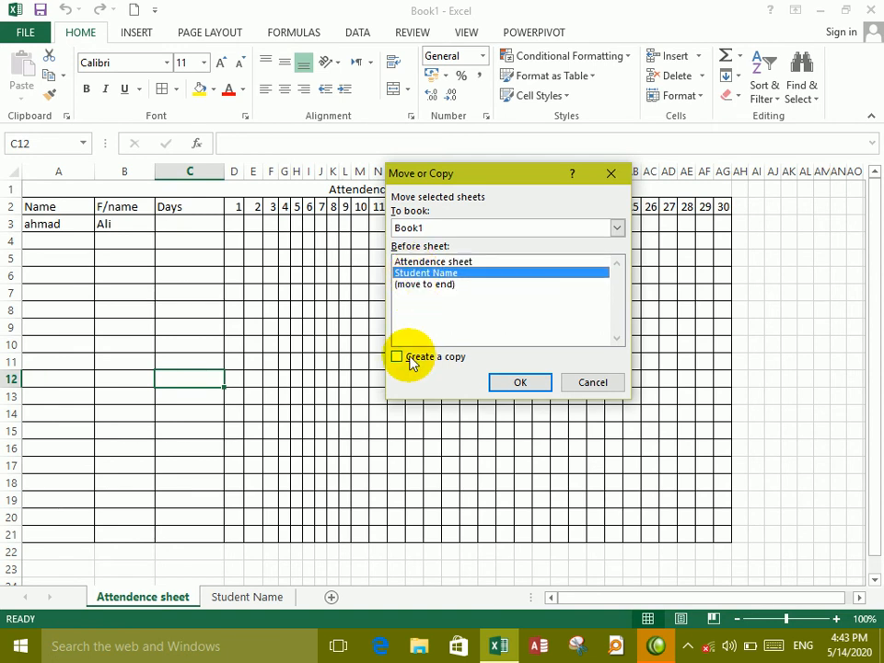
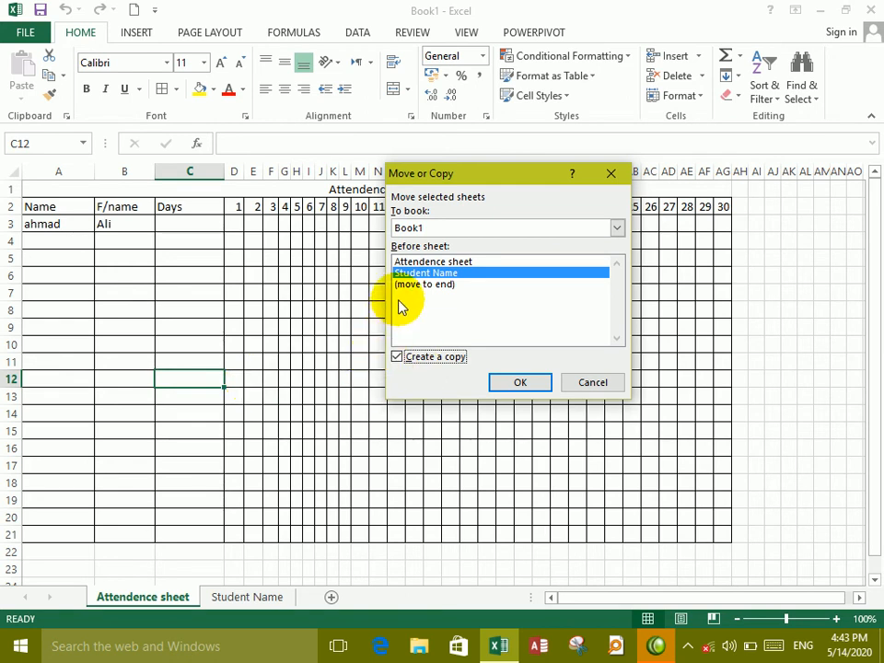
{"action": "left_click", "coordinate": [510, 385]}
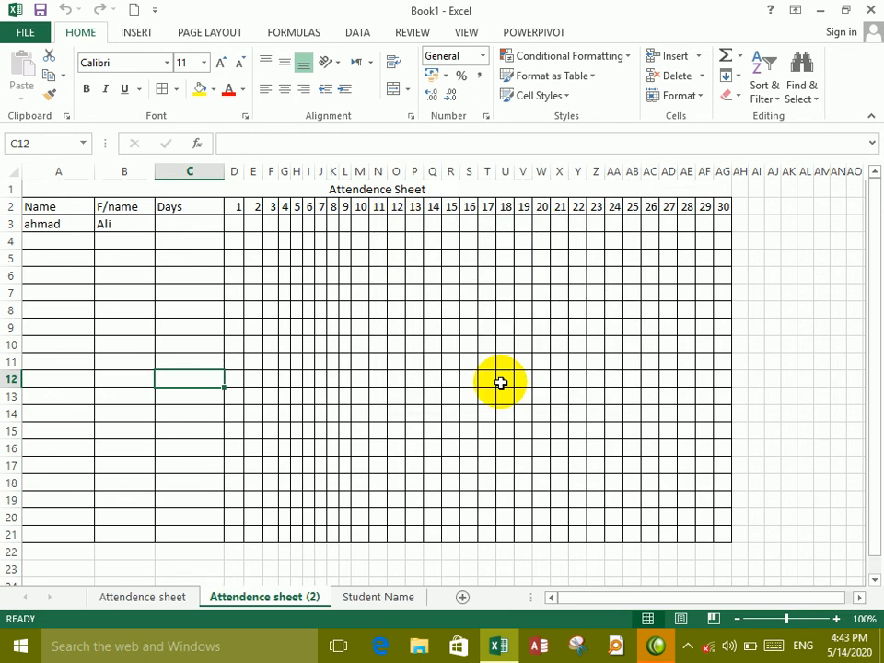
Step: Compare the original Attendence sheet with its copy and look at the Student Name sheet
{"action": "left_click", "coordinate": [371, 608]}
{"action": "left_click", "coordinate": [282, 607]}
{"action": "left_click", "coordinate": [179, 606]}
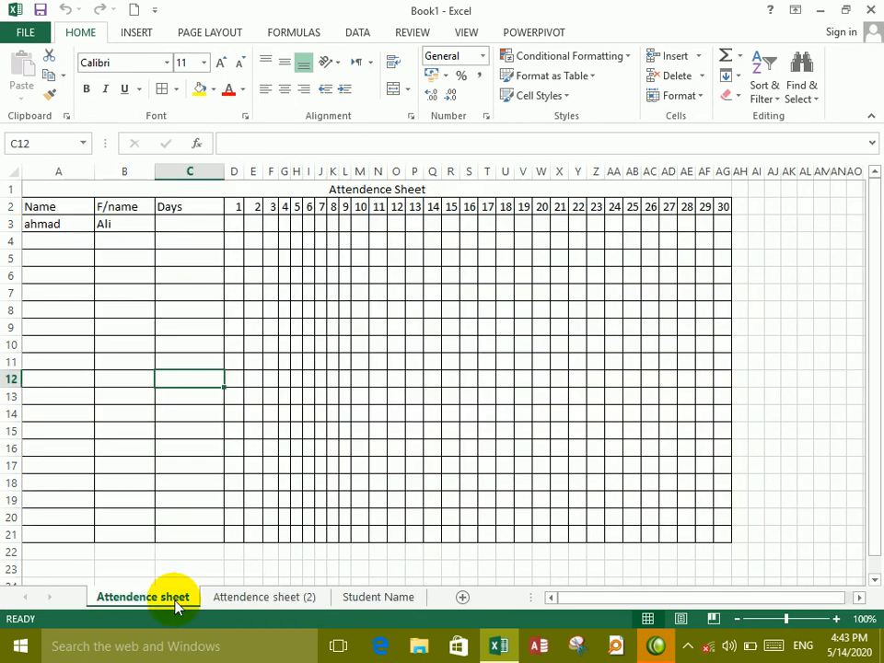
{"action": "left_click", "coordinate": [287, 601]}
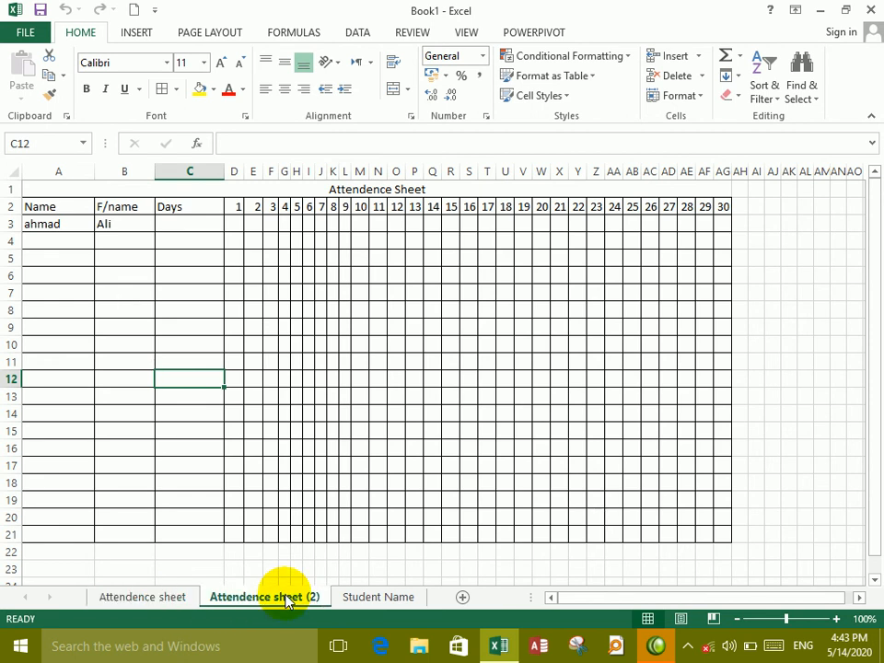
{"action": "left_click", "coordinate": [169, 597]}
{"action": "left_click", "coordinate": [228, 597]}
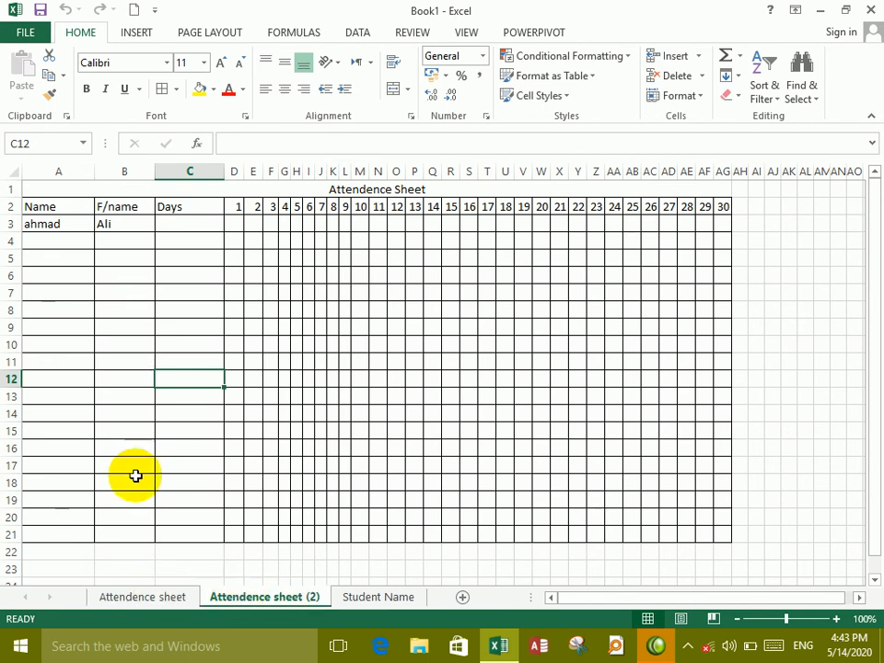
Step: Enter a second student's name in cell A4 of the copied attendance sheet
{"action": "left_click", "coordinate": [86, 250]}
{"action": "left_click", "coordinate": [183, 225]}
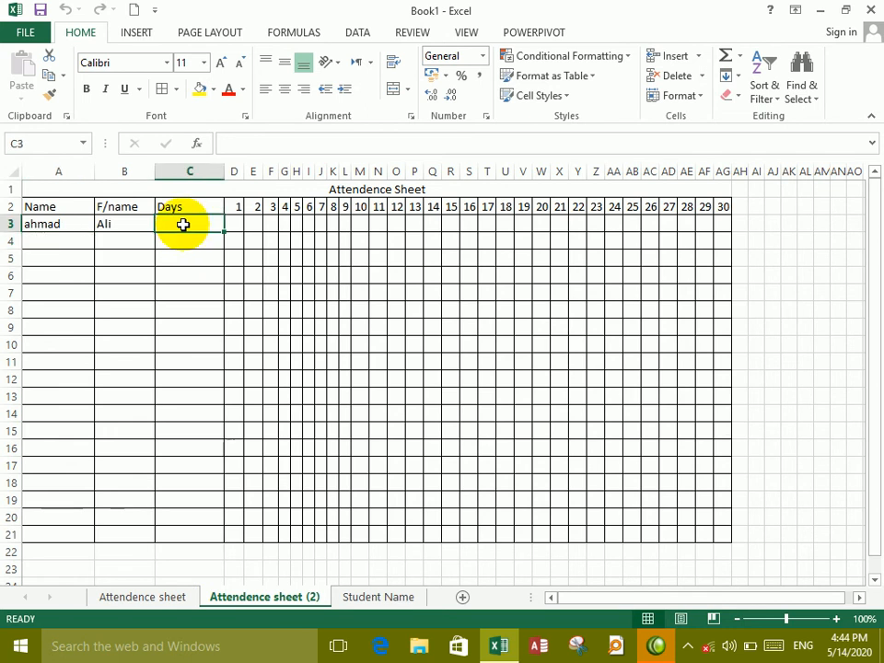
{"action": "left_click", "coordinate": [75, 237]}
{"action": "type", "text": "Ali"}
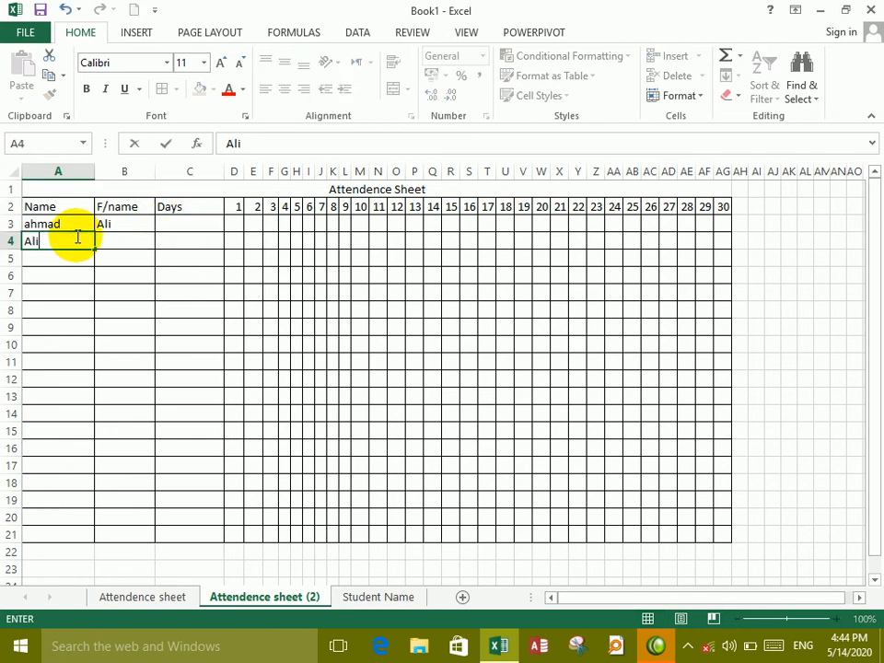
{"action": "key", "text": "Return"}
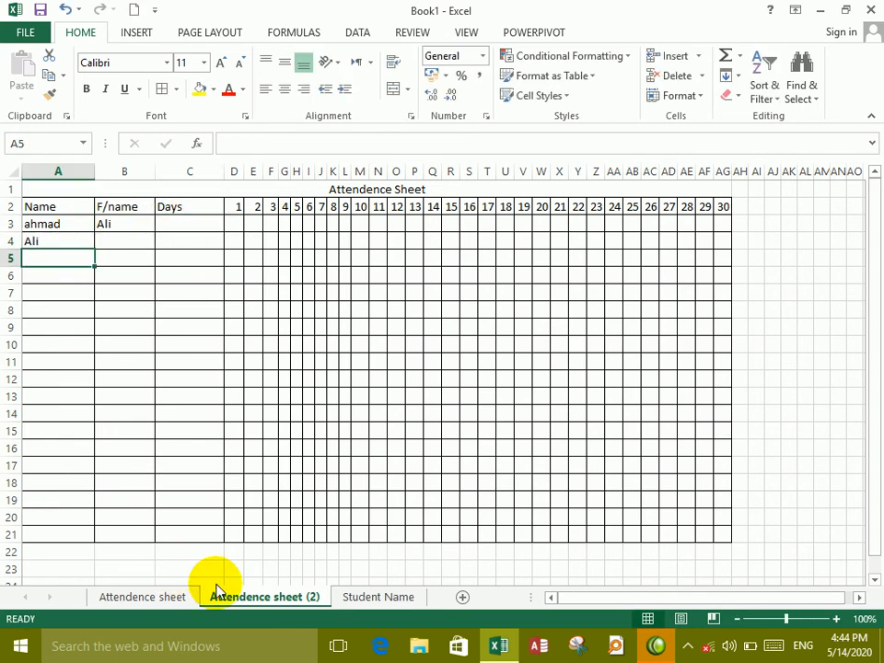
Step: Check the original Attendence sheet against the copy, and briefly select the copy's table rows 1 to 13
{"action": "left_click", "coordinate": [168, 598]}
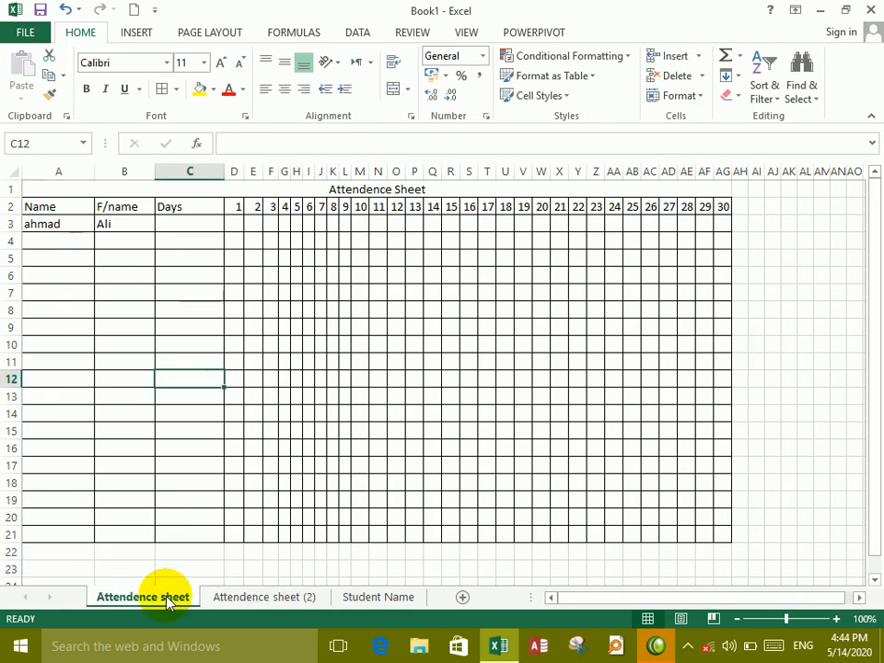
{"action": "left_click", "coordinate": [214, 594]}
{"action": "left_click_drag", "start_coordinate": [103, 190], "coordinate": [463, 402]}
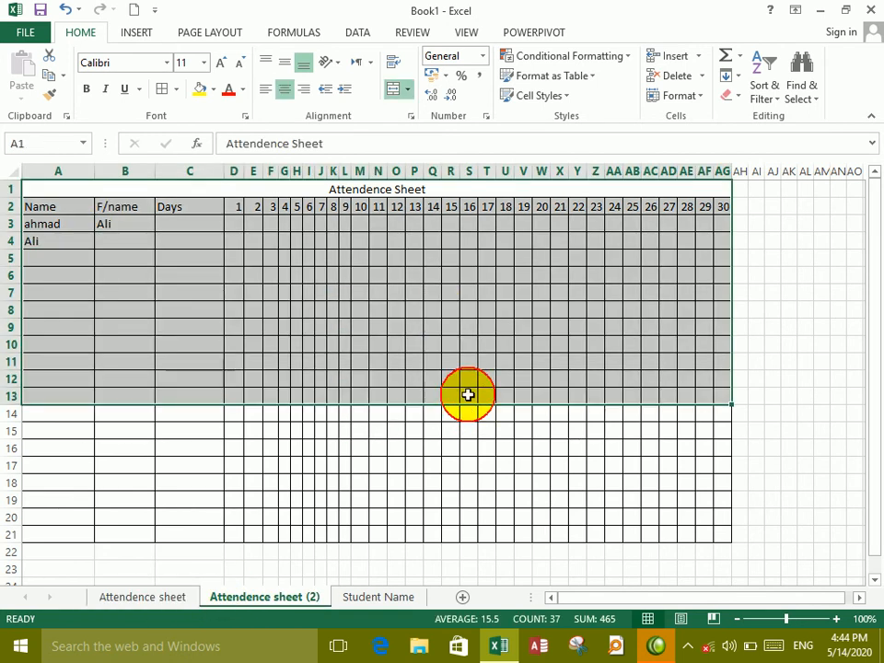
{"action": "left_click", "coordinate": [468, 396]}
Step: Set the tab color of the original Attendence sheet to red
{"action": "left_click", "coordinate": [677, 96]}
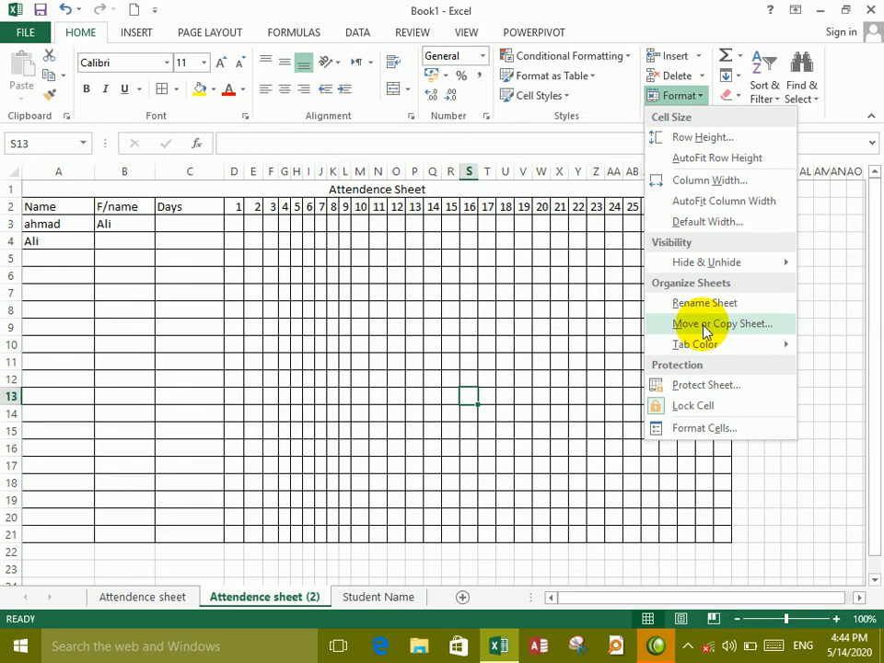
{"action": "mouse_move", "coordinate": [700, 344]}
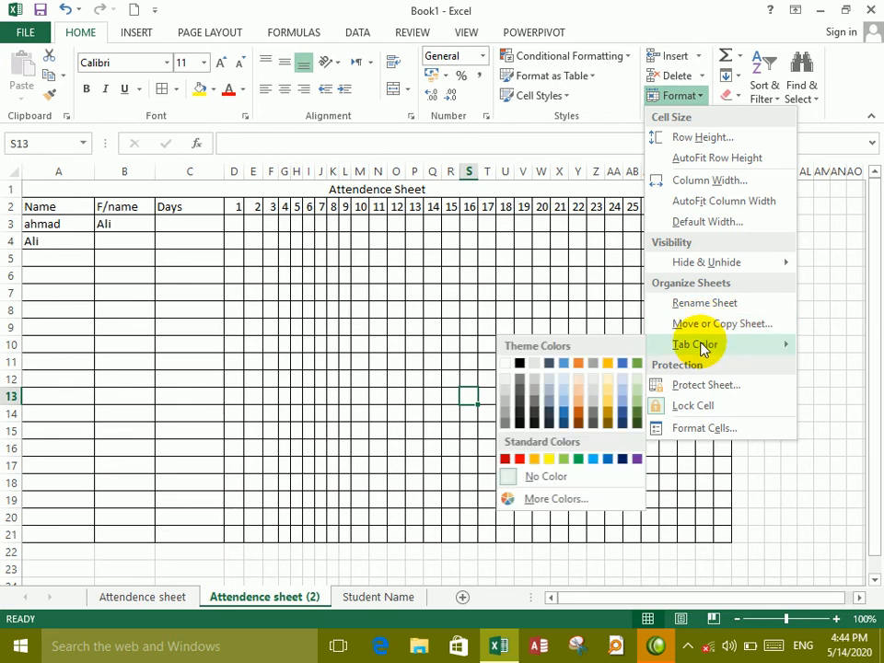
{"action": "left_click", "coordinate": [157, 594]}
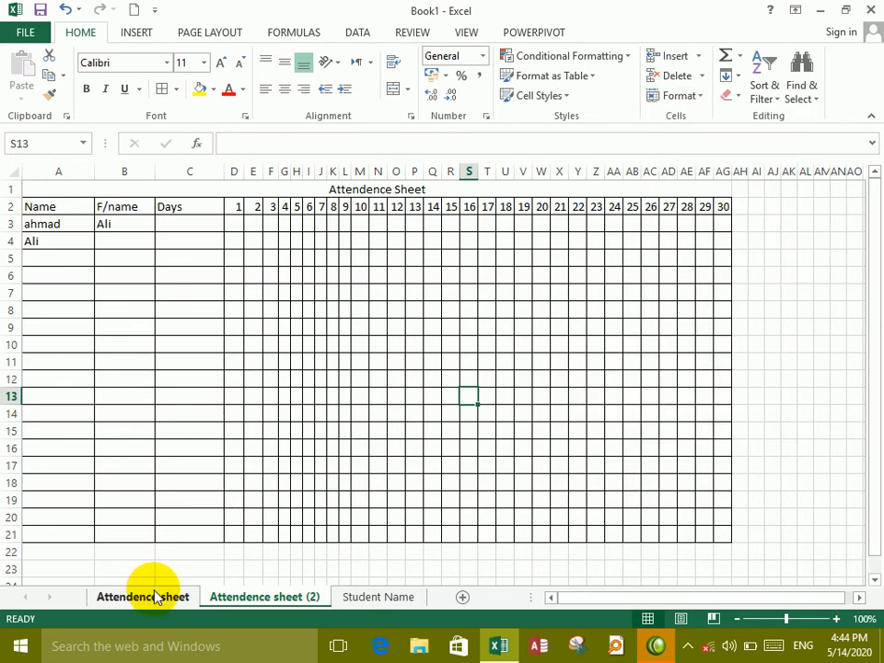
{"action": "left_click", "coordinate": [157, 597]}
{"action": "left_click", "coordinate": [677, 96]}
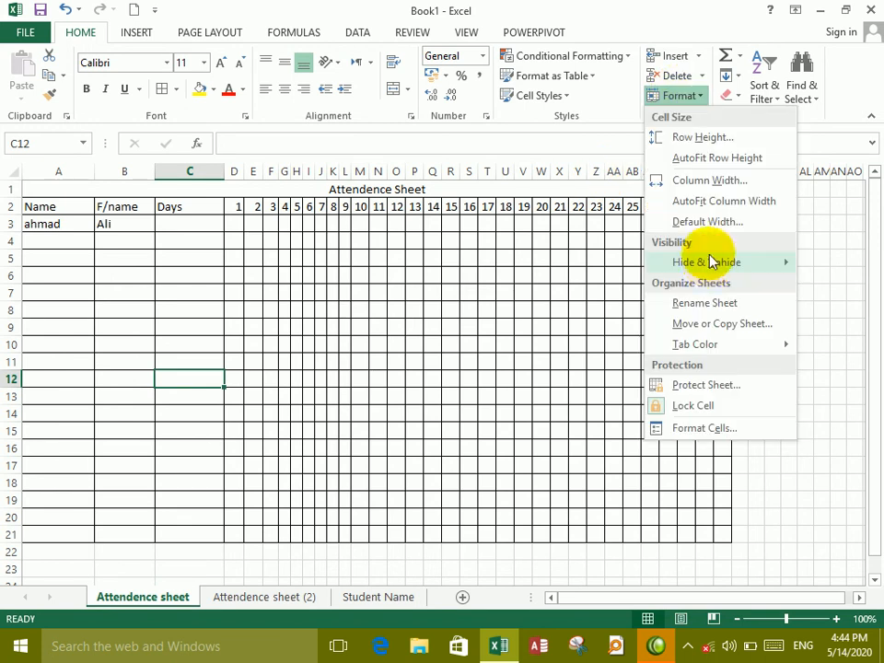
{"action": "mouse_move", "coordinate": [704, 345]}
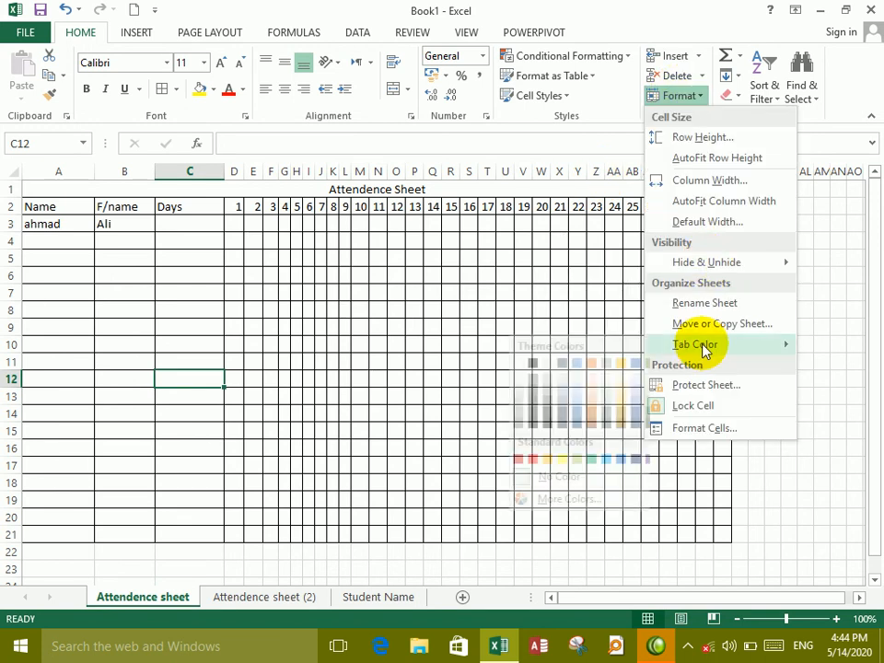
{"action": "left_click", "coordinate": [518, 458]}
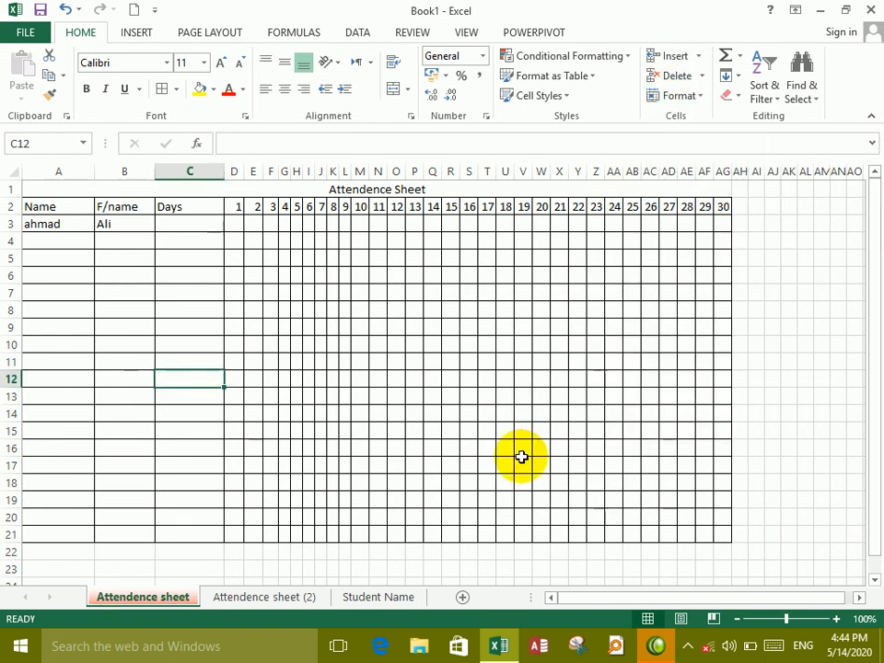
Step: Set the tab color of the Attendence sheet (2) copy to yellow
{"action": "left_click", "coordinate": [259, 601]}
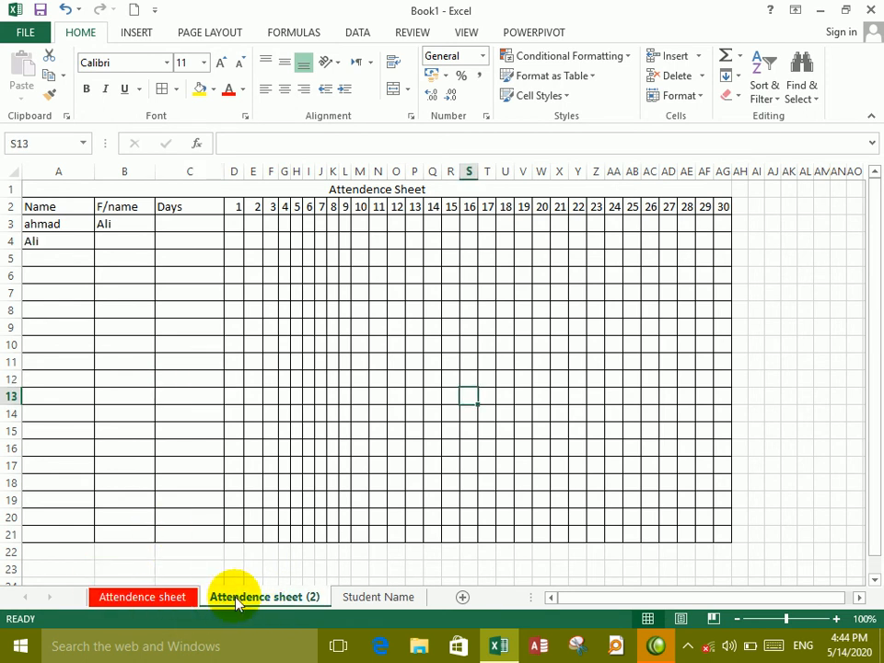
{"action": "right_click", "coordinate": [236, 602]}
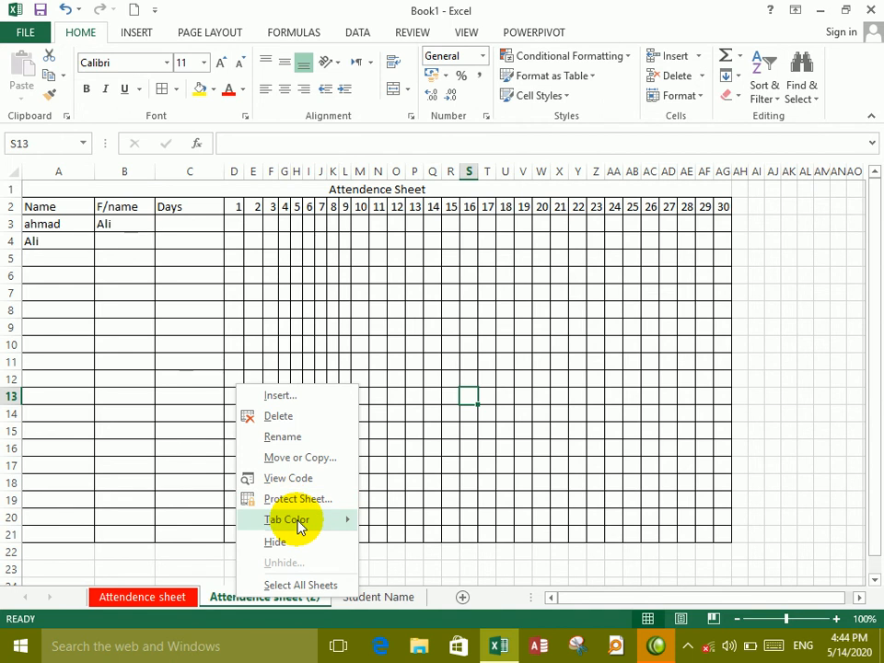
{"action": "mouse_move", "coordinate": [296, 520]}
{"action": "left_click", "coordinate": [409, 573]}
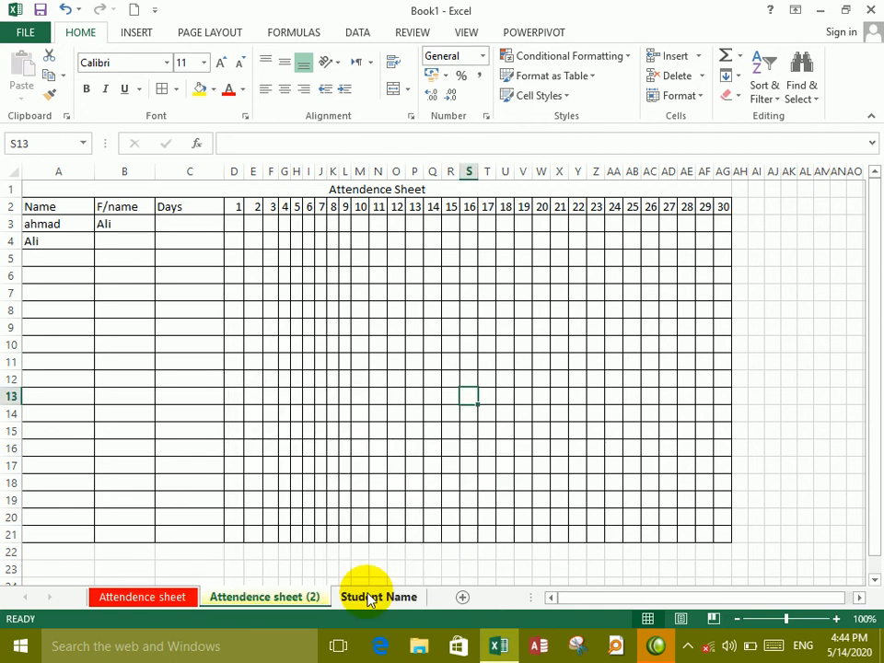
Step: Set the tab color of the Student Name sheet to the dark blue-gray theme color
{"action": "left_click", "coordinate": [369, 598]}
{"action": "right_click", "coordinate": [369, 598]}
{"action": "mouse_move", "coordinate": [433, 515]}
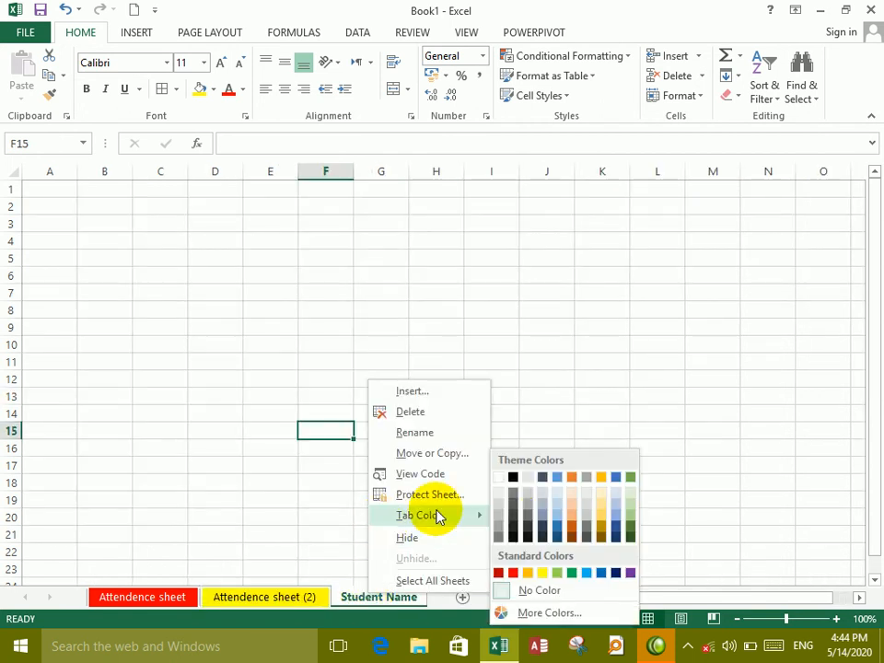
{"action": "left_click", "coordinate": [546, 477]}
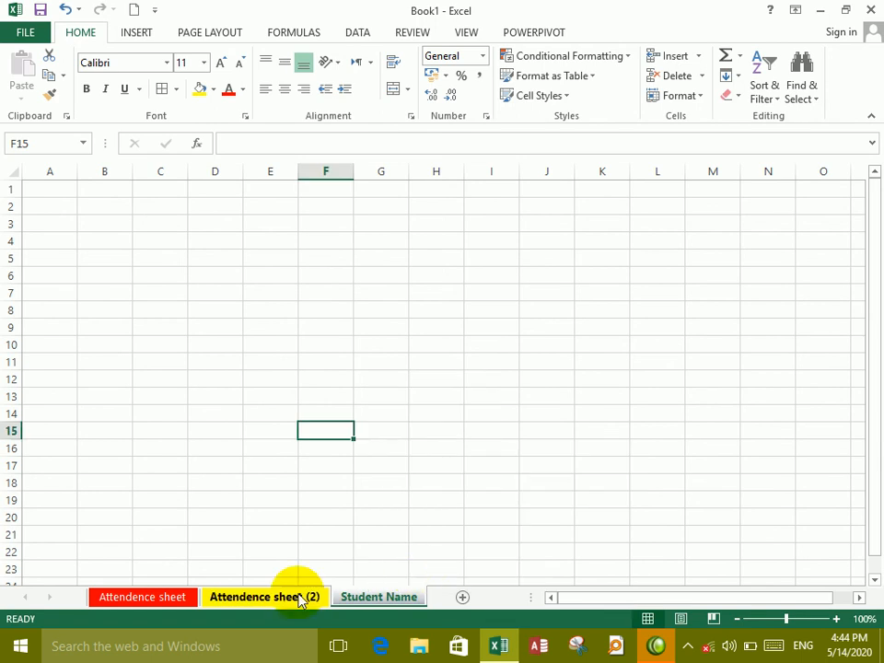
Step: Check the colored sheet tabs from both attendance sheets and review the sheet organizing and protection options
{"action": "left_click", "coordinate": [302, 600]}
{"action": "left_click", "coordinate": [326, 516]}
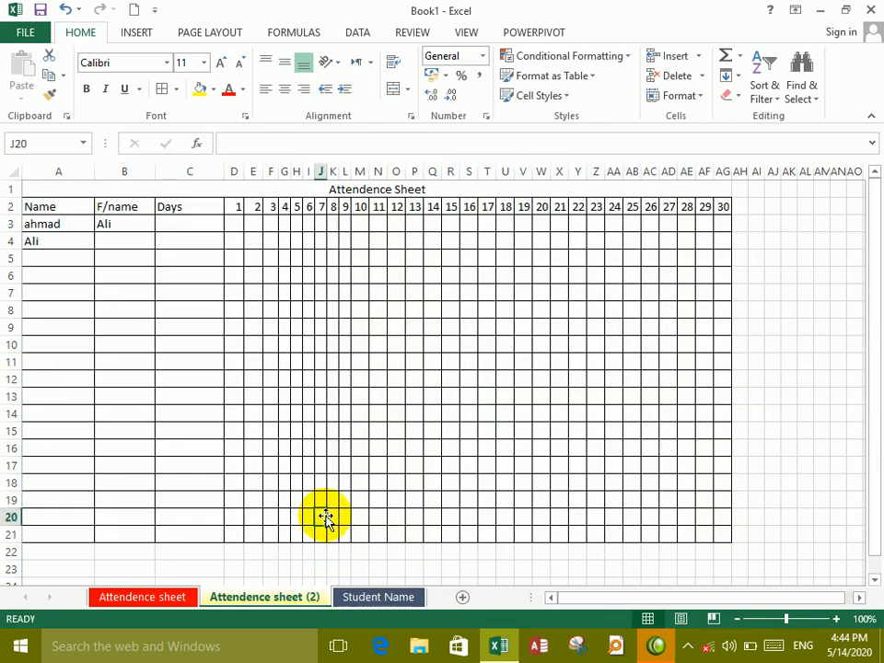
{"action": "left_click", "coordinate": [155, 598]}
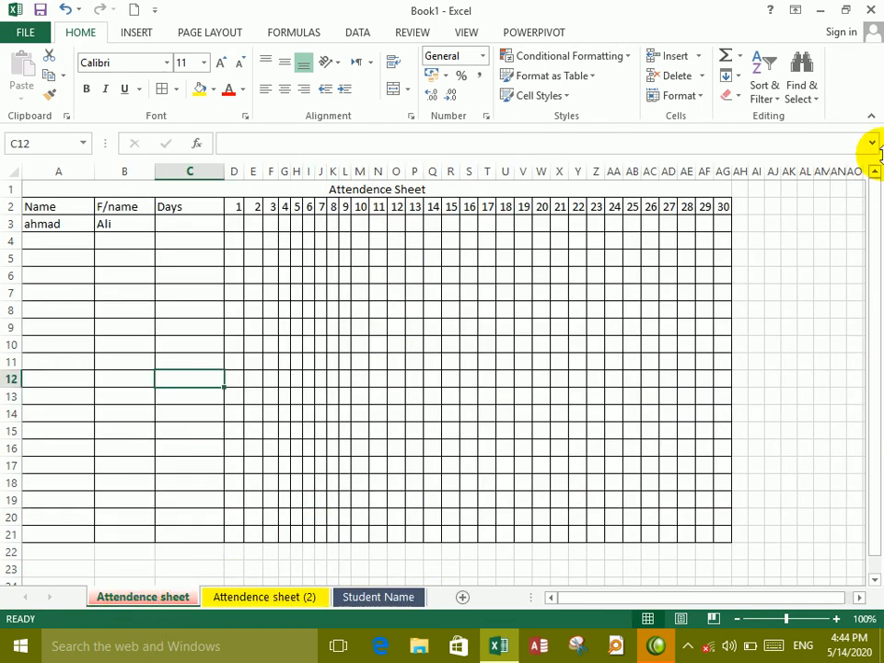
{"action": "left_click", "coordinate": [683, 96]}
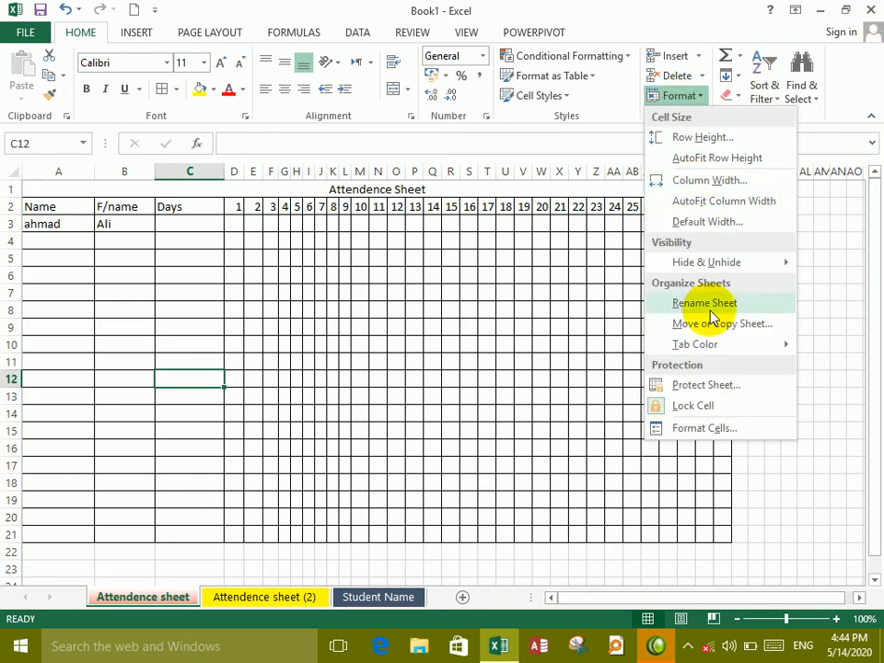
{"action": "mouse_move", "coordinate": [715, 357]}
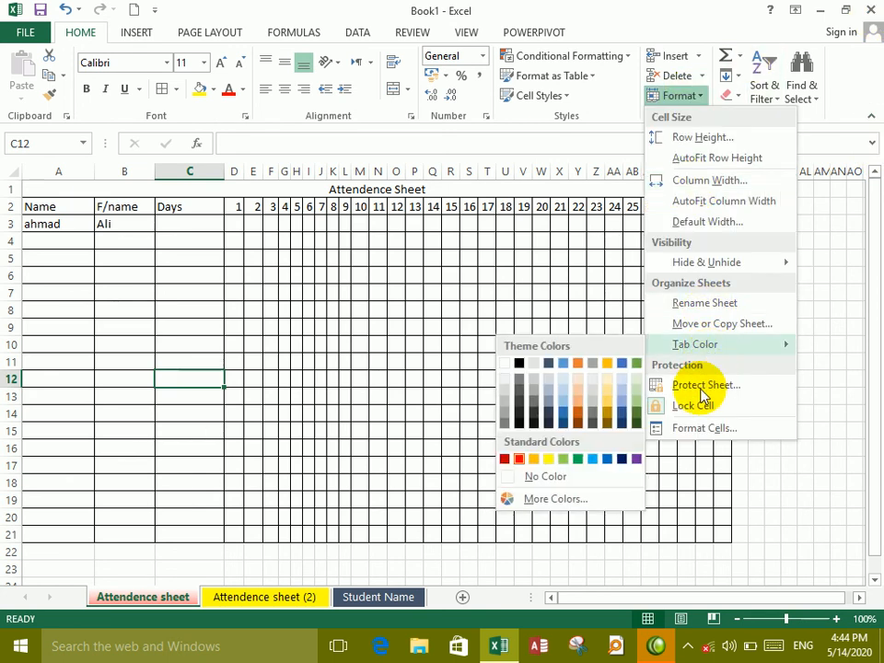
{"action": "left_click", "coordinate": [396, 488]}
Step: Add a new blank worksheet after the Attendence sheet and enlarge its view to 170%
{"action": "left_click", "coordinate": [463, 597]}
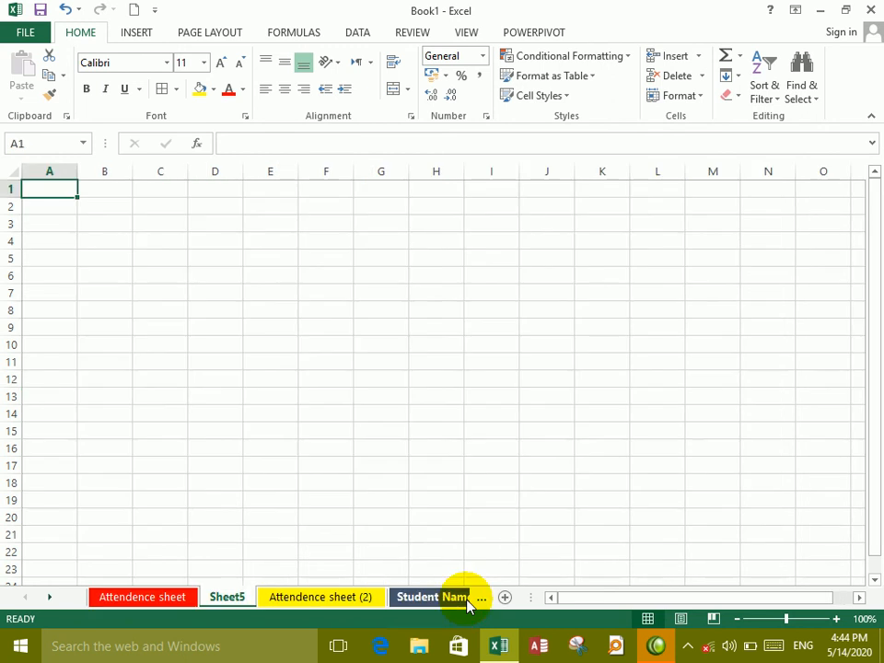
{"action": "left_click", "coordinate": [839, 622]}
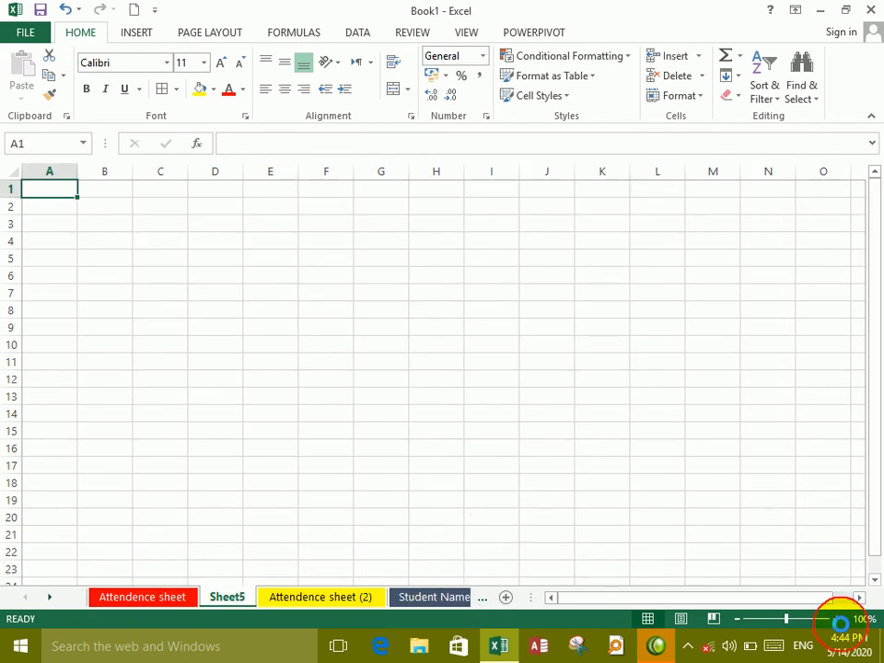
{"action": "left_click", "coordinate": [839, 623]}
{"action": "left_click", "coordinate": [839, 622]}
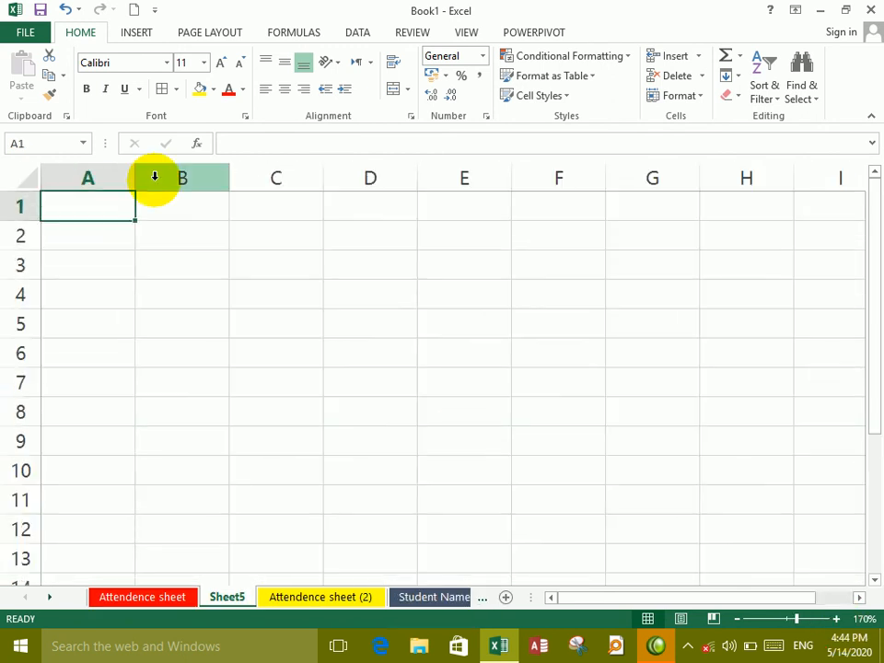
Step: Enter the headers Name, F/name, Marks and Obtain Marks in cells A1 to D1 of the new sheet
{"action": "type", "text": "Name"}
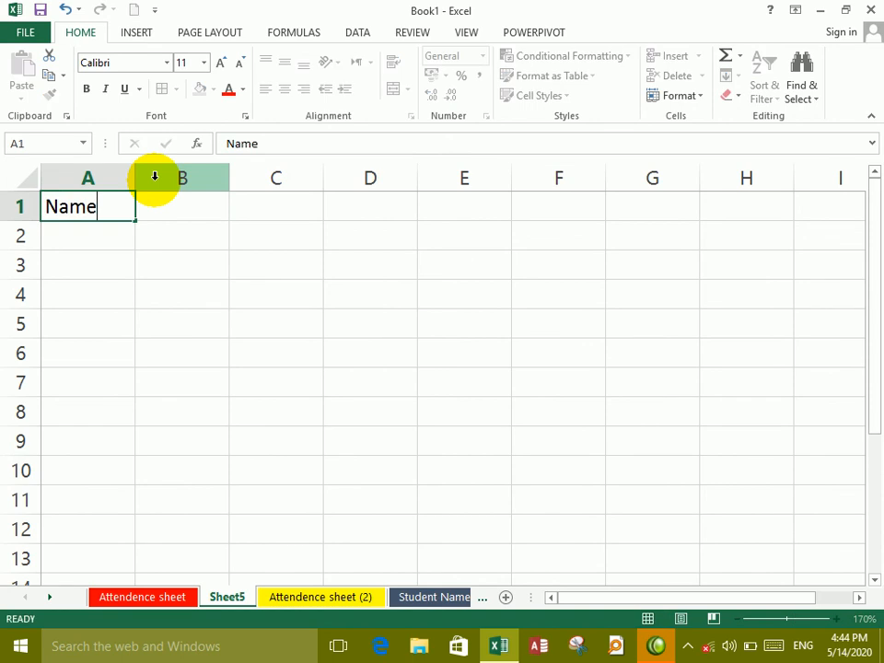
{"action": "key", "text": "Tab"}
{"action": "type", "text": "F"}
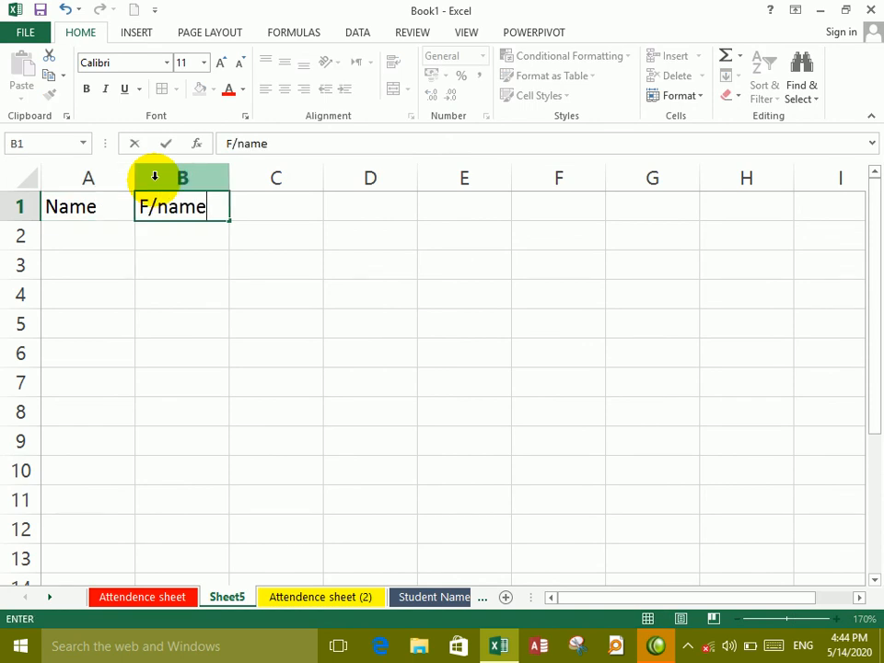
{"action": "key", "text": "Tab"}
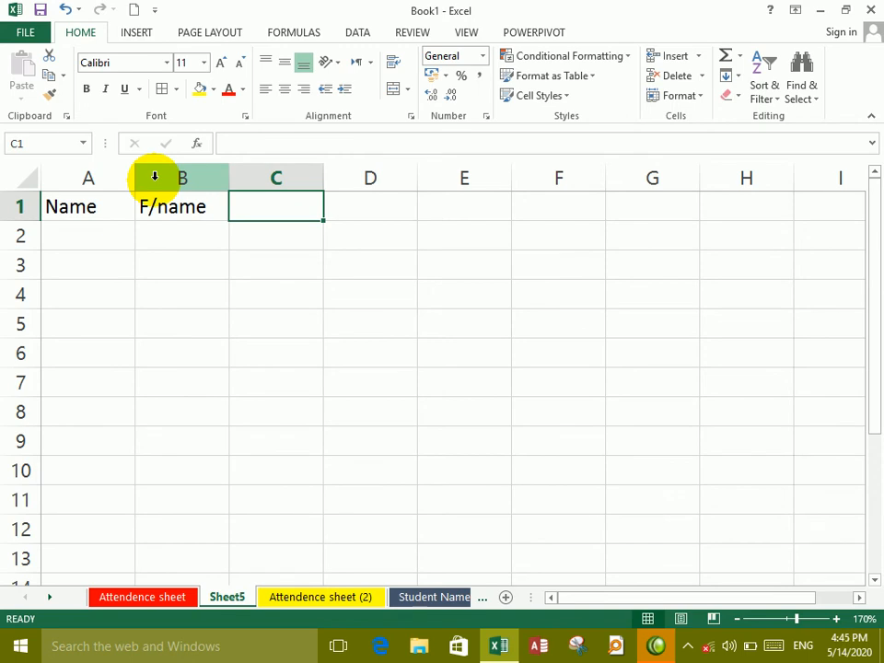
{"action": "type", "text": "Marks"}
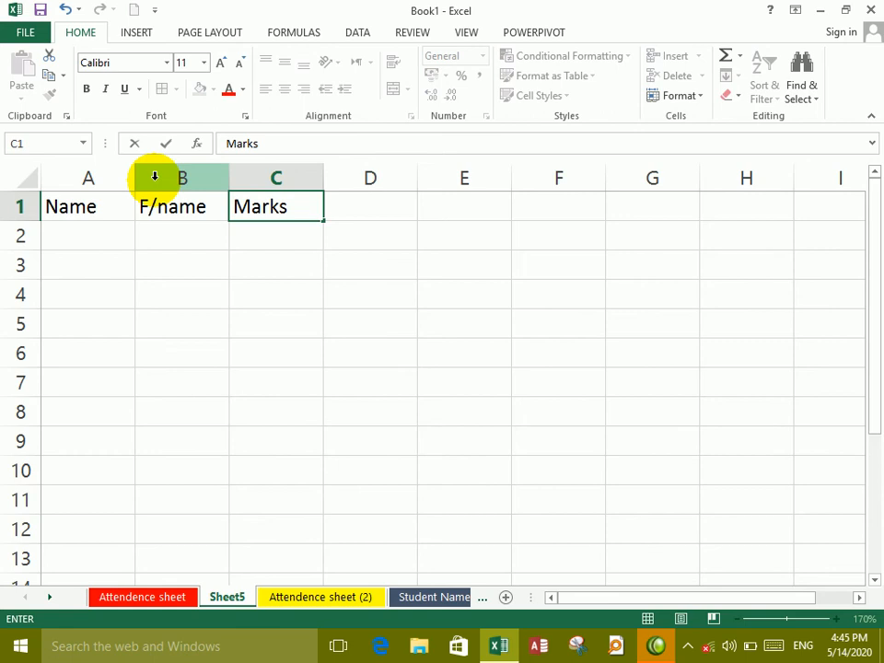
{"action": "key", "text": "Tab"}
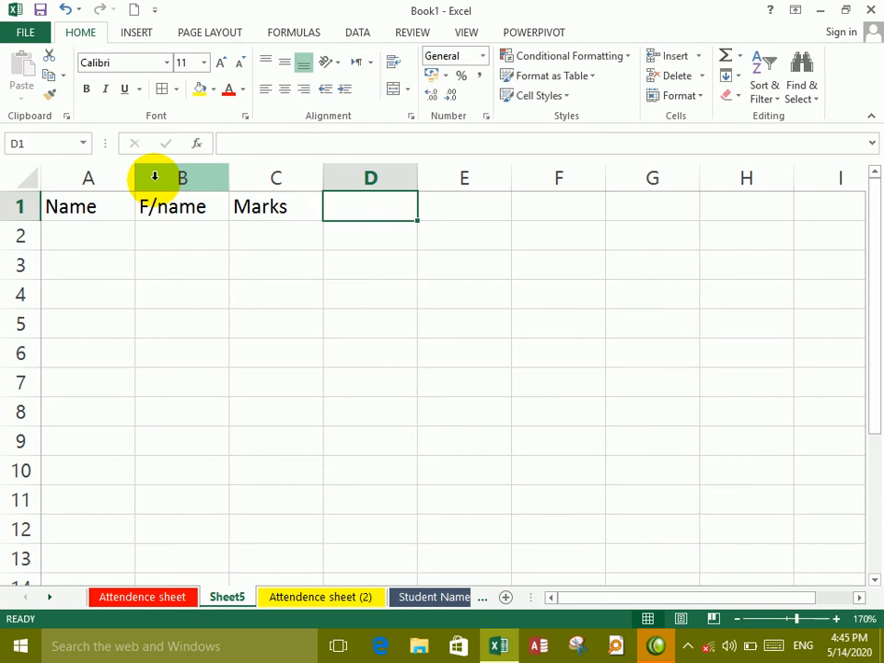
{"action": "type", "text": "O"}
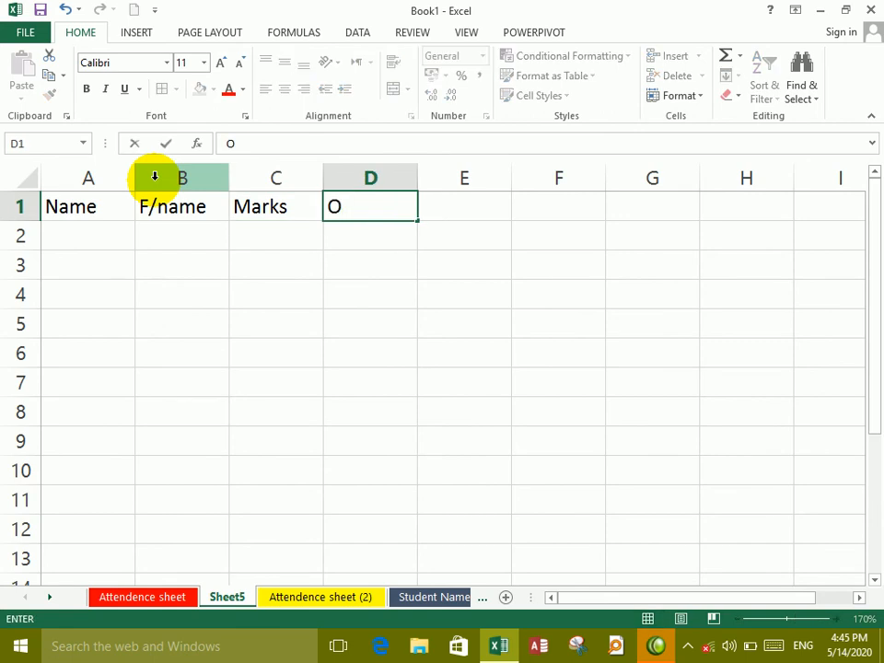
{"action": "type", "text": "btain Marj"}
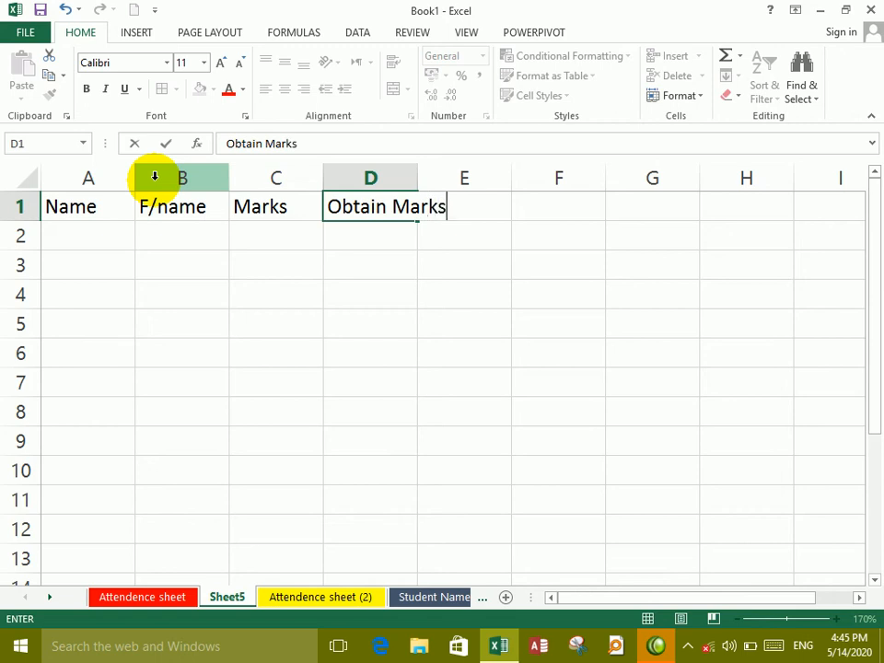
{"action": "key", "text": "Tab"}
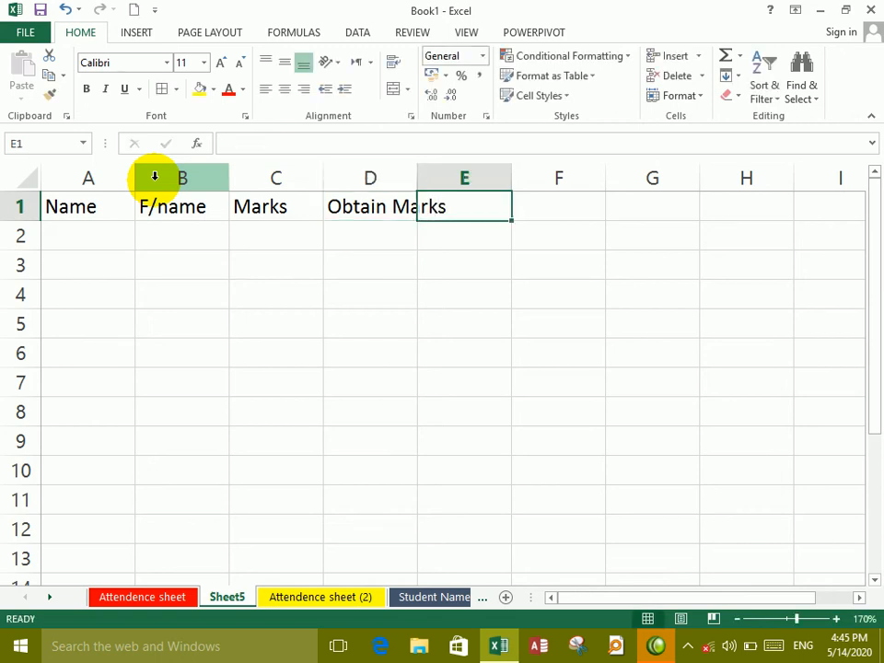
Step: Replace the header in cell C1 with "Totle marks"
{"action": "left_click", "coordinate": [268, 208]}
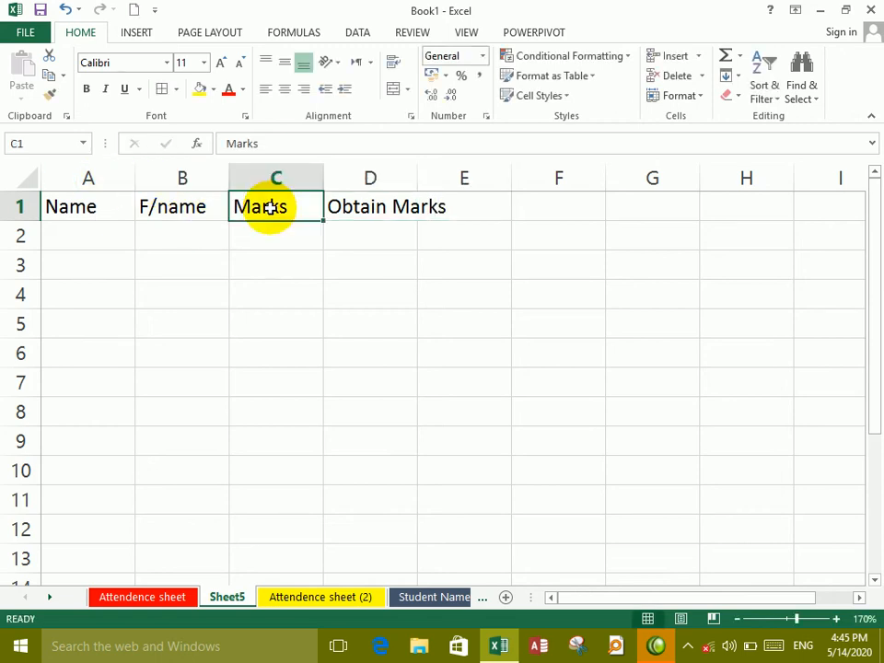
{"action": "type", "text": "Totle makr"}
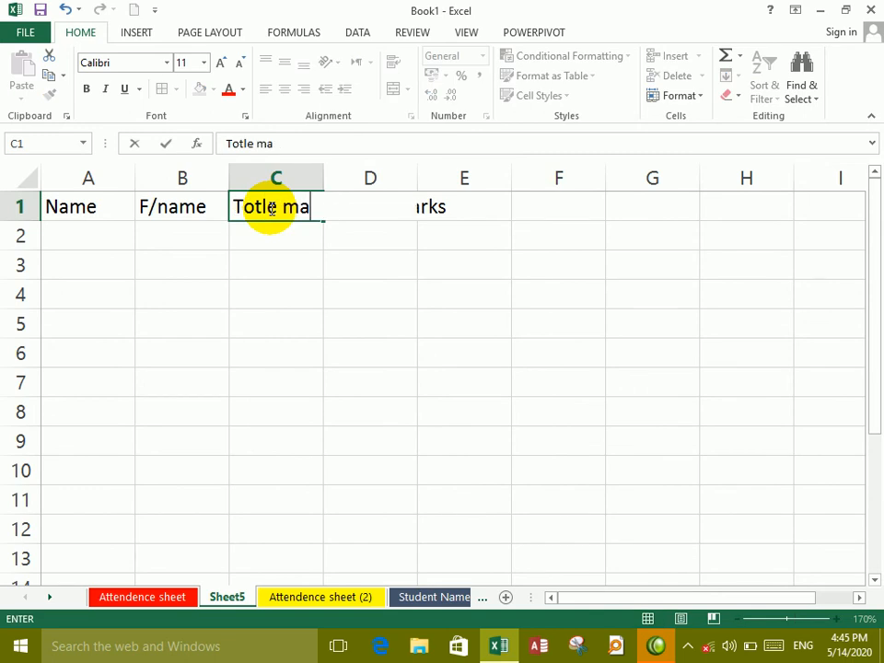
{"action": "key", "text": "Tab"}
{"action": "key", "text": "Tab"}
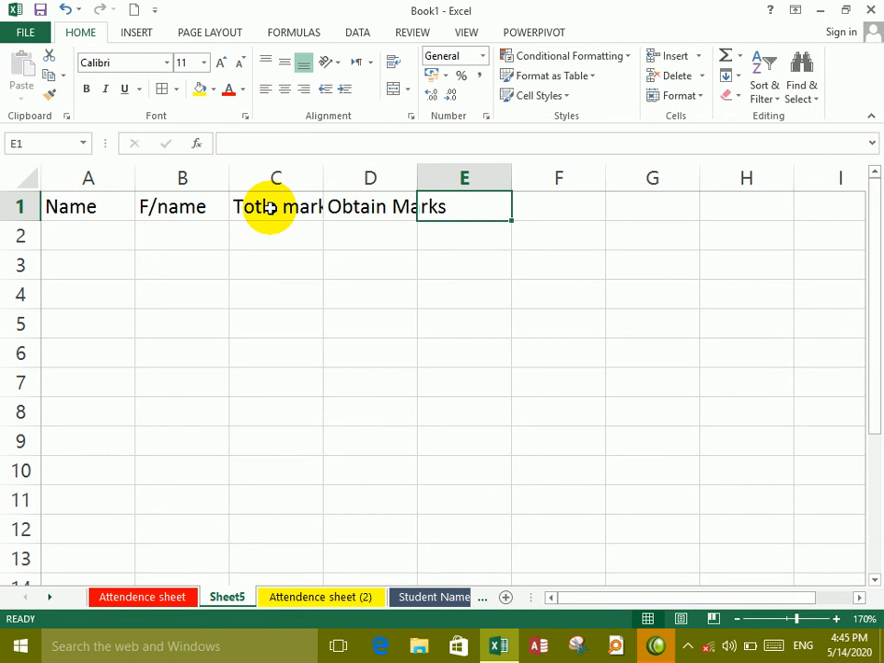
{"action": "left_click", "coordinate": [357, 235]}
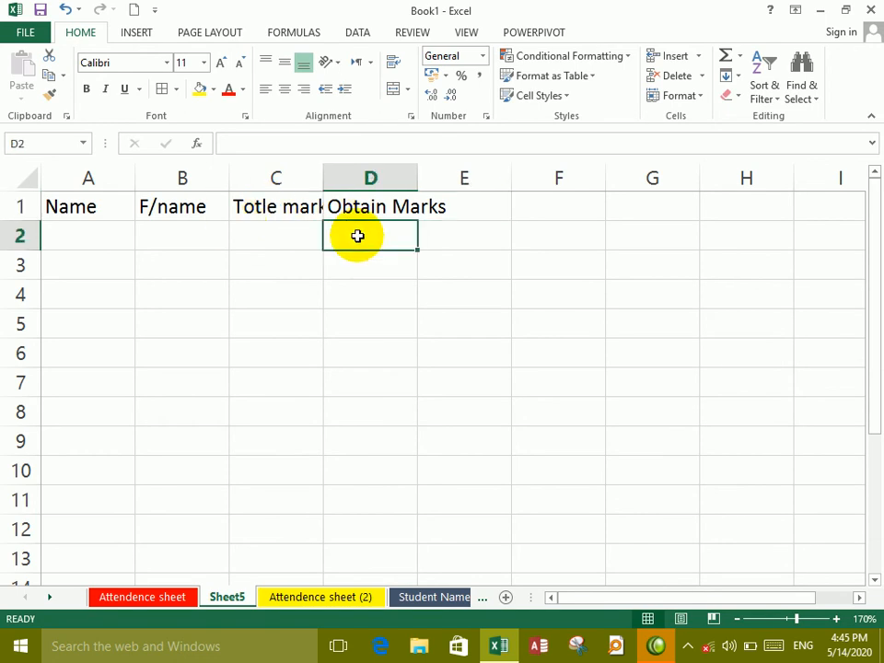
Step: Enter the headers Percentage in cell E1 and Result in cell F1
{"action": "left_click", "coordinate": [474, 204]}
{"action": "type", "text": "Percenta"}
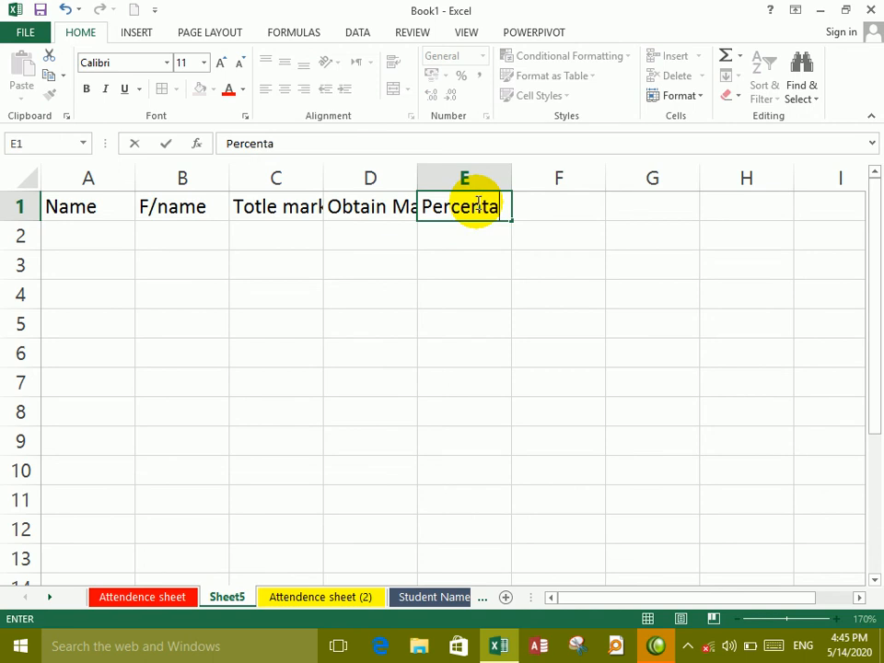
{"action": "type", "text": "ge"}
{"action": "key", "text": "Tab"}
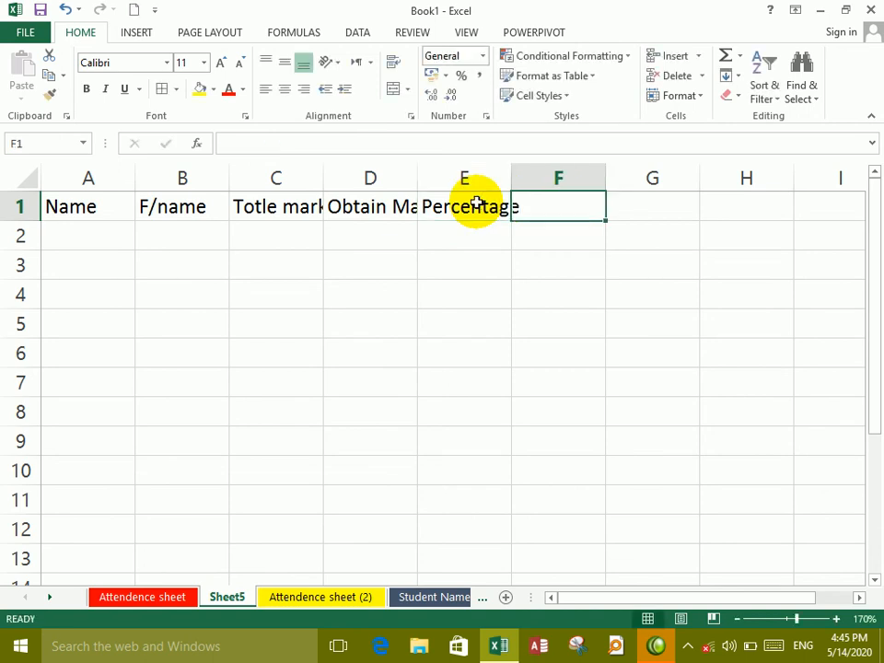
{"action": "type", "text": "Result"}
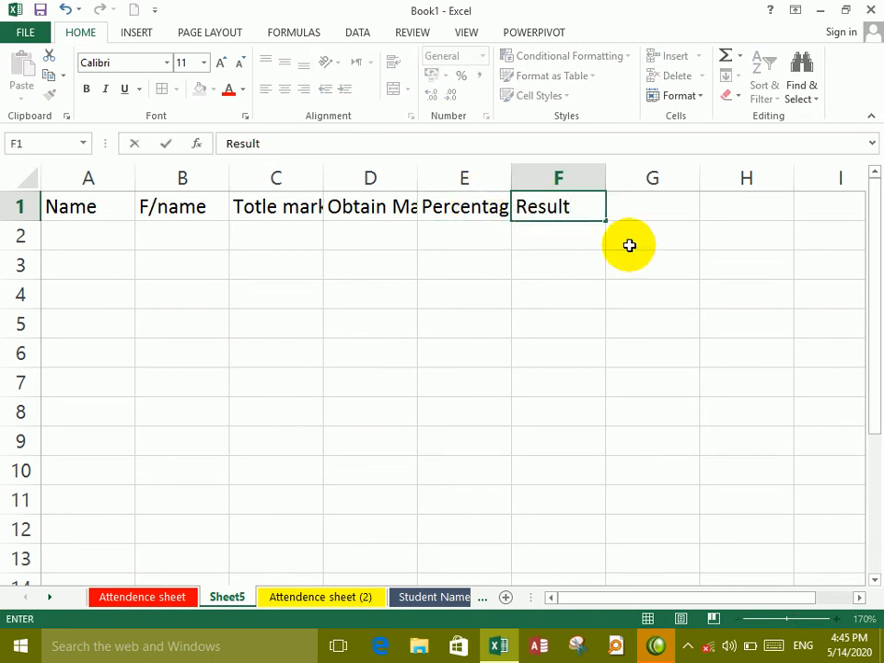
{"action": "left_click", "coordinate": [623, 264]}
Step: Auto-fit the widths of columns C, D and E to their header text
{"action": "left_click", "coordinate": [93, 201]}
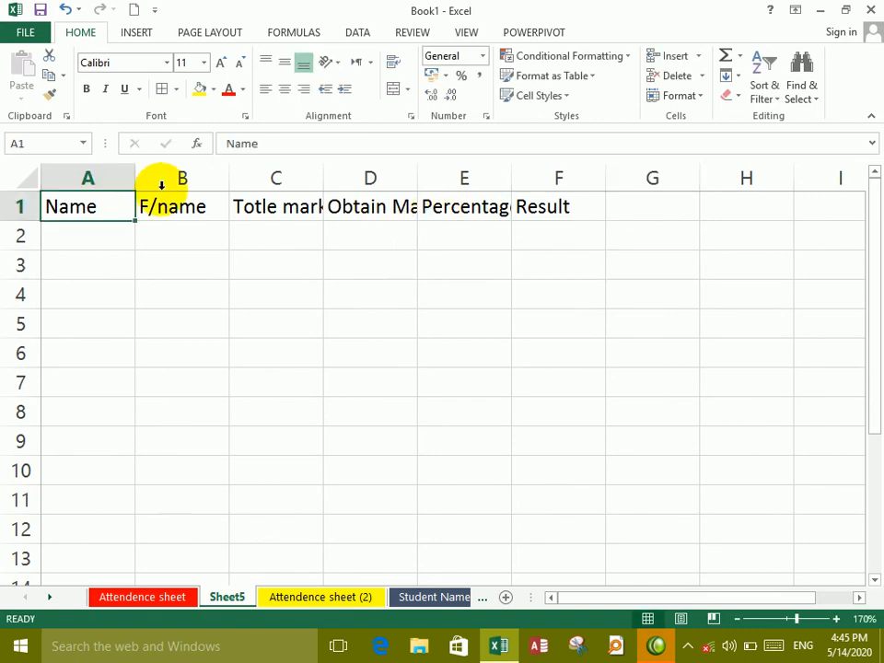
{"action": "double_click", "coordinate": [322, 177]}
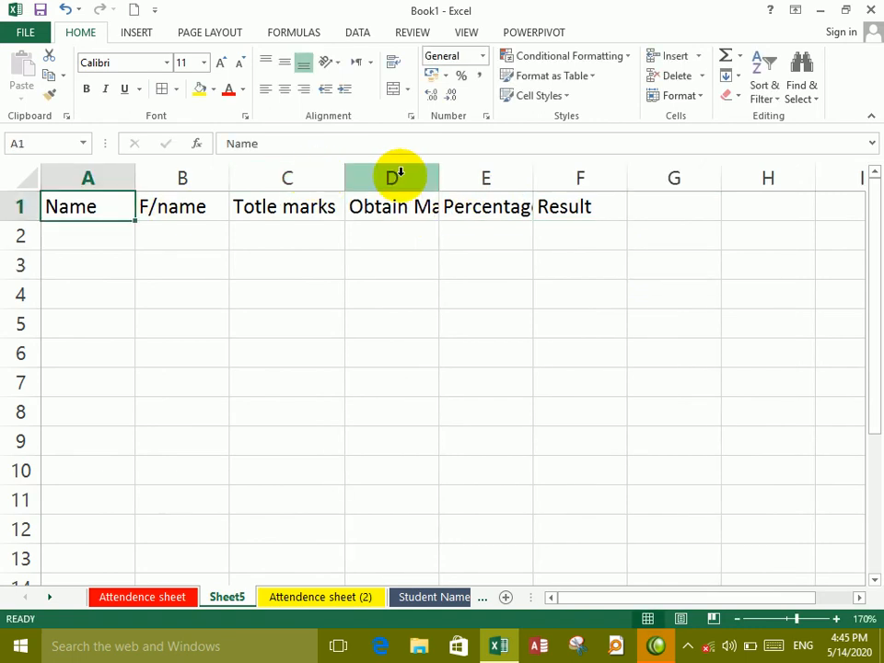
{"action": "double_click", "coordinate": [440, 175]}
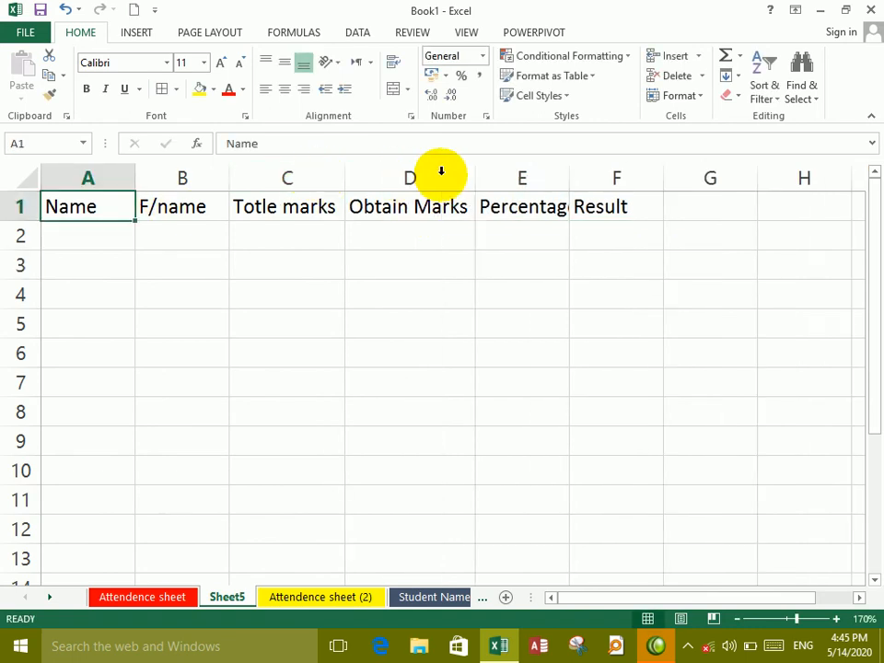
{"action": "double_click", "coordinate": [572, 176]}
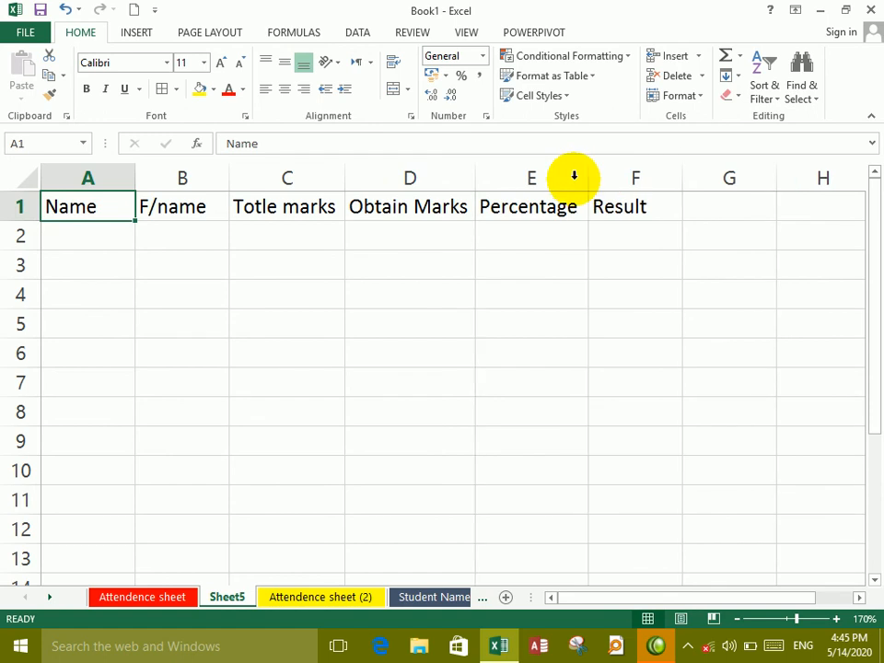
Step: Enter the first three students' names in cells A2 to A4 of the Name column
{"action": "left_click", "coordinate": [96, 236]}
{"action": "type", "text": "Ahmad"}
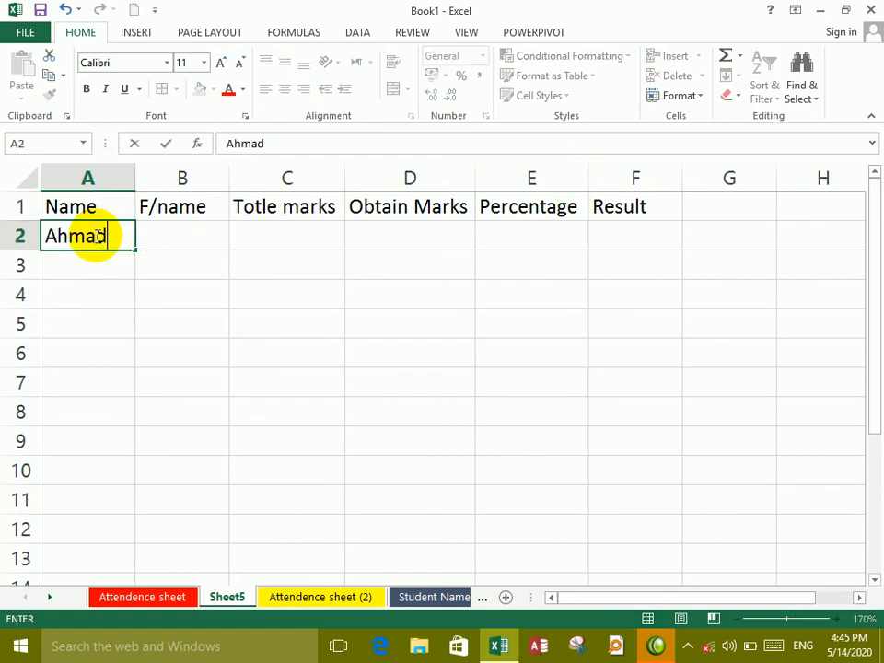
{"action": "key", "text": "Return"}
{"action": "type", "text": "Walid"}
{"action": "key", "text": "Return"}
{"action": "key", "text": "Return"}
{"action": "type", "text": "W"}
{"action": "key", "text": "BackSpace"}
{"action": "key", "text": "Up"}
{"action": "type", "text": "Wali"}
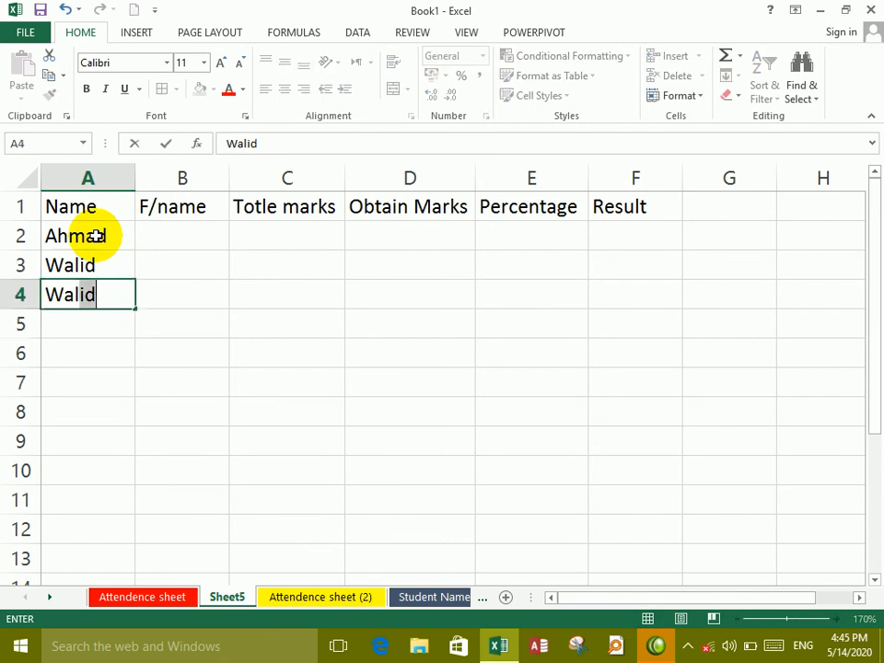
{"action": "key", "text": "BackSpace"}
{"action": "key", "text": "Return"}
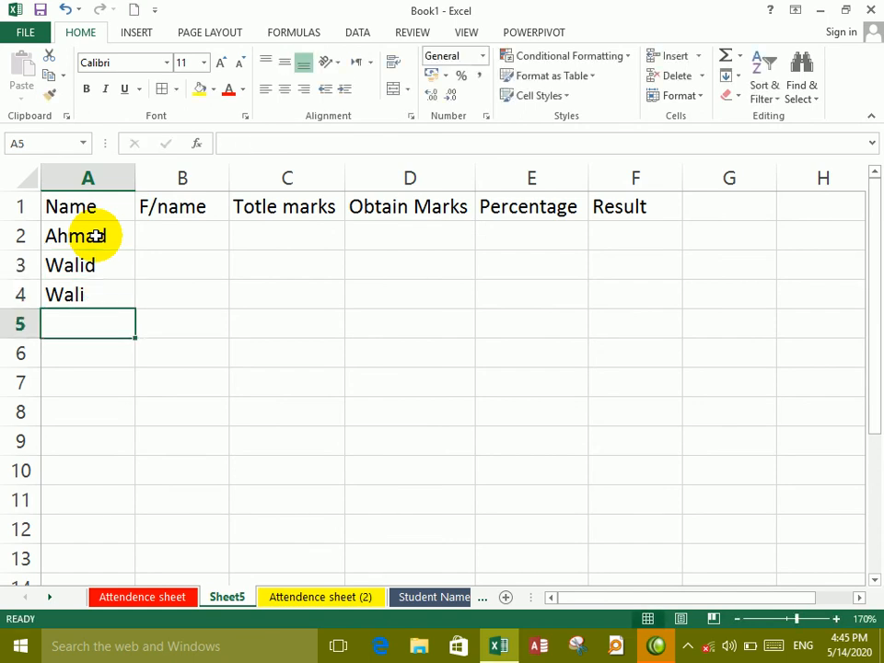
Step: Enter three more student names in cells A5 to A7 to complete the Name column
{"action": "type", "text": "Nisar"}
{"action": "key", "text": "Return"}
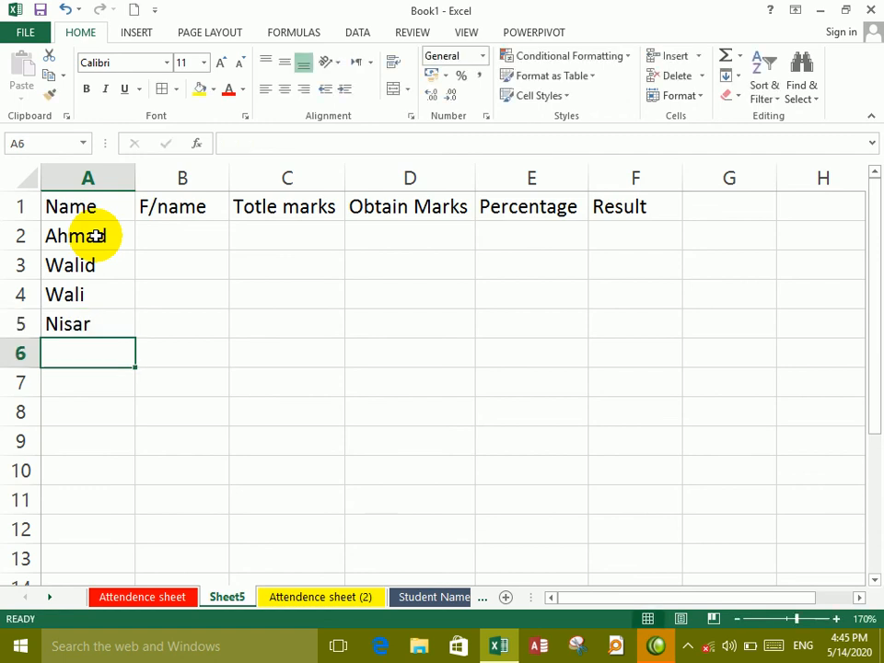
{"action": "type", "text": "Adnan"}
{"action": "key", "text": "Return"}
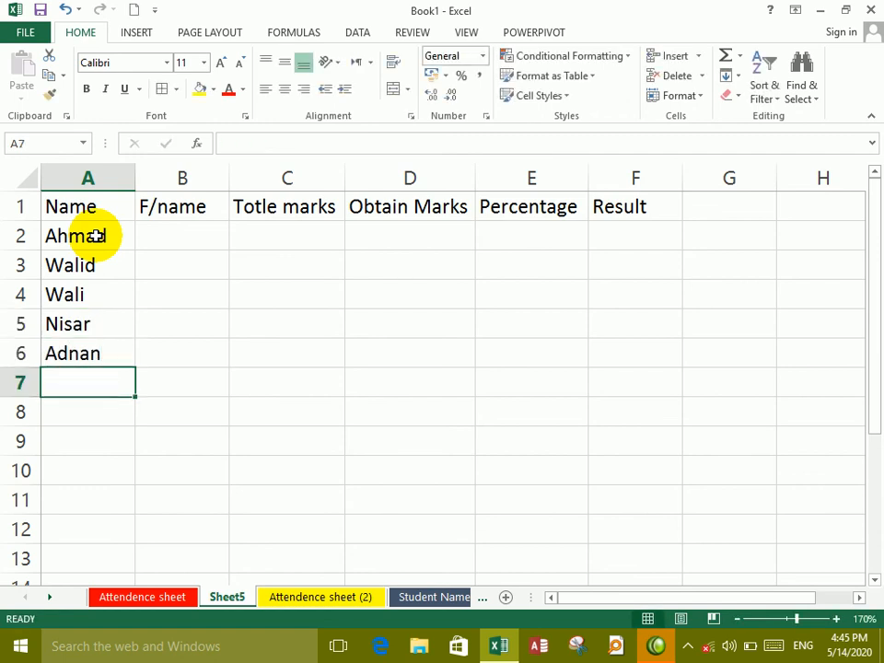
{"action": "type", "text": "Khan"}
Step: Enter the father's names for the first two students in cells B2 and B3
{"action": "key", "text": "Right"}
{"action": "key", "text": "Up"}
{"action": "key", "text": "Up"}
{"action": "key", "text": "Up"}
{"action": "key", "text": "Up"}
{"action": "key", "text": "Up"}
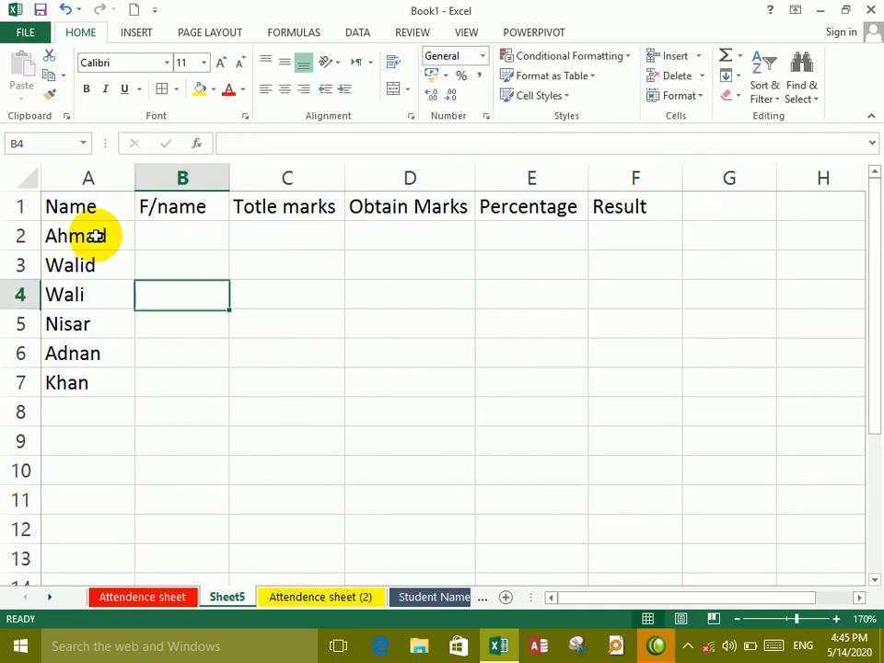
{"action": "type", "text": "Wali"}
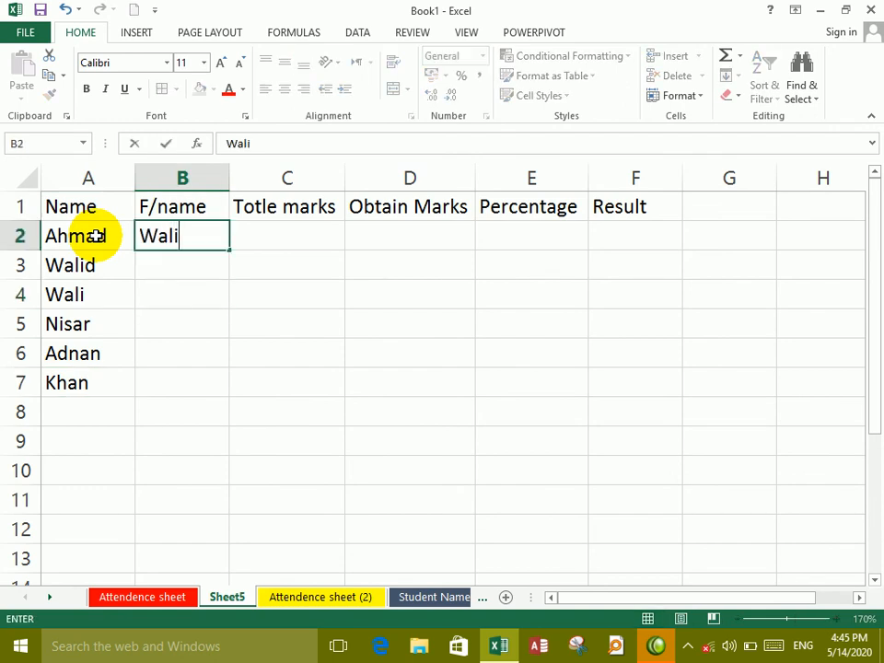
{"action": "key", "text": "Return"}
{"action": "type", "text": "Ahmm"}
{"action": "key", "text": "BackSpace"}
{"action": "type", "text": "ad"}
{"action": "key", "text": "Return"}
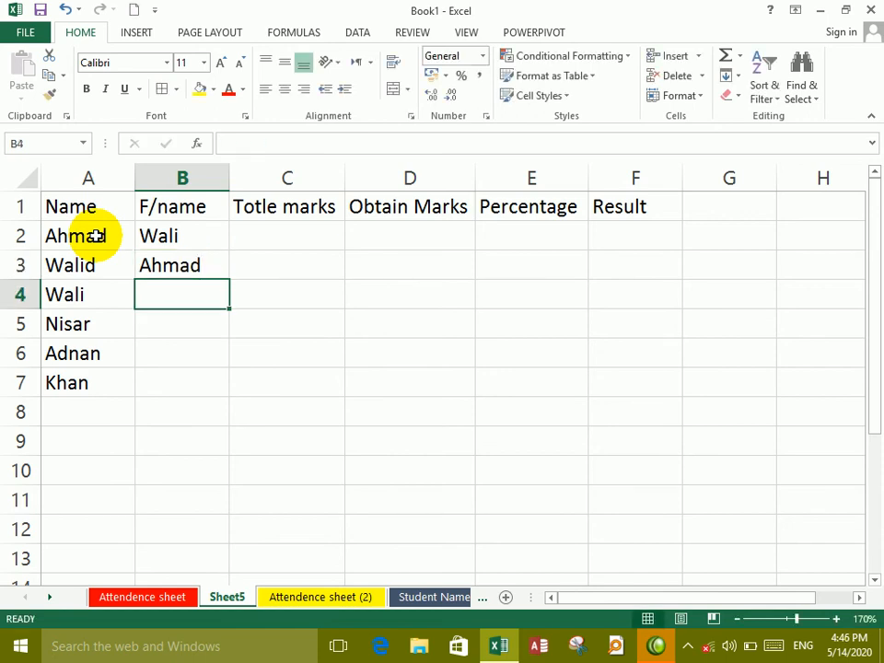
Step: Enter the father's names for the remaining four students in cells B4 to B7
{"action": "type", "text": "Khan"}
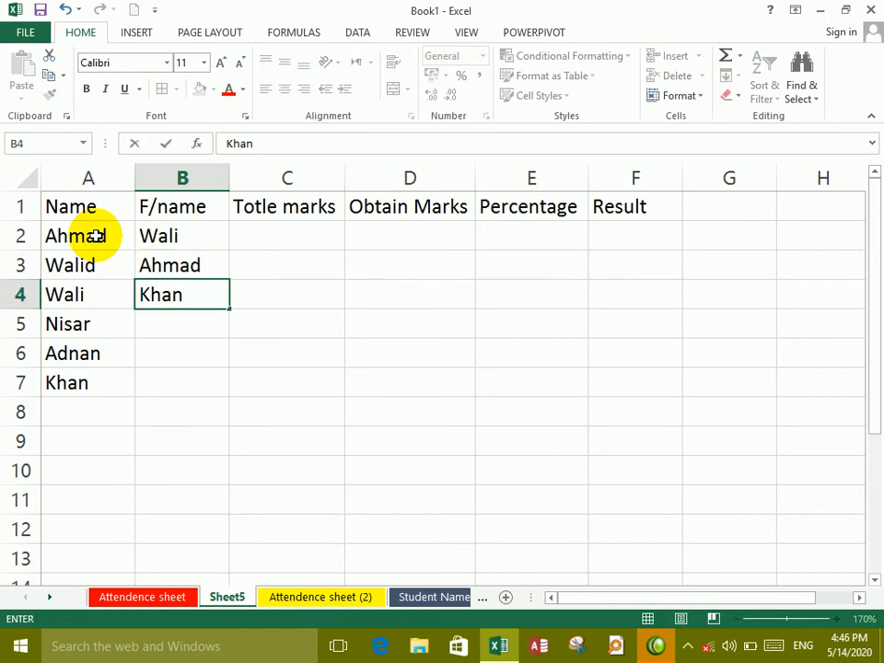
{"action": "key", "text": "Return"}
{"action": "type", "text": "Jan"}
{"action": "key", "text": "Return"}
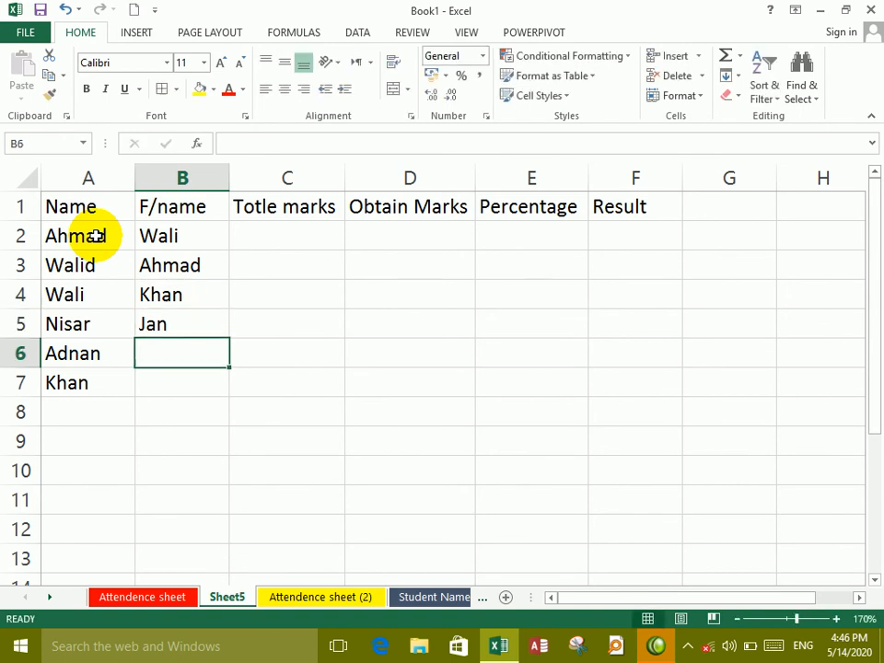
{"action": "type", "text": "Wali"}
{"action": "key", "text": "ctrl+Return"}
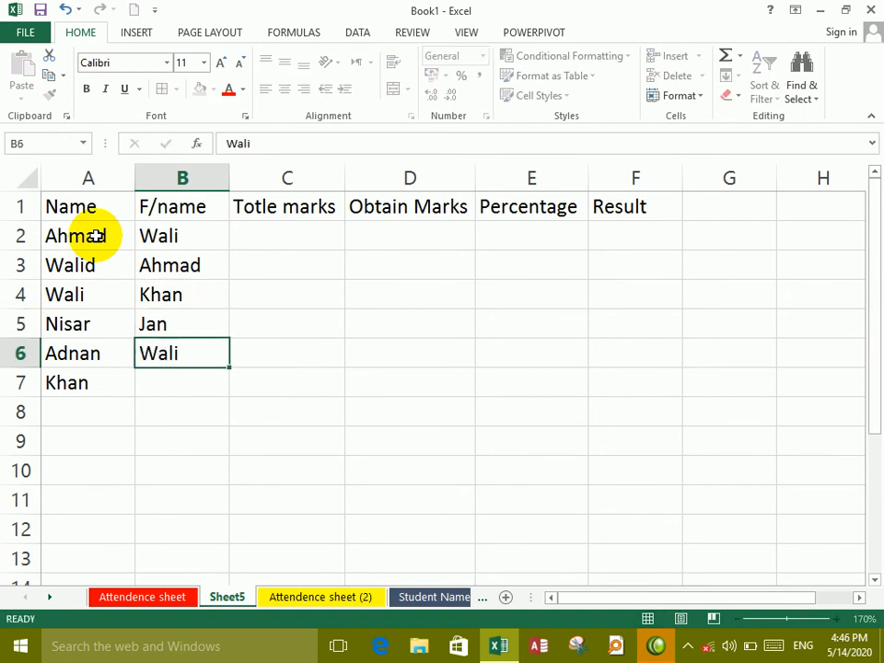
{"action": "key", "text": "Return"}
{"action": "type", "text": "Wali"}
Step: Enter 1600 as the total marks in cell C2 and fill it down to C7
{"action": "key", "text": "Right"}
{"action": "key", "text": "Up"}
{"action": "key", "text": "Up"}
{"action": "key", "text": "Up"}
{"action": "key", "text": "Up"}
{"action": "key", "text": "Up"}
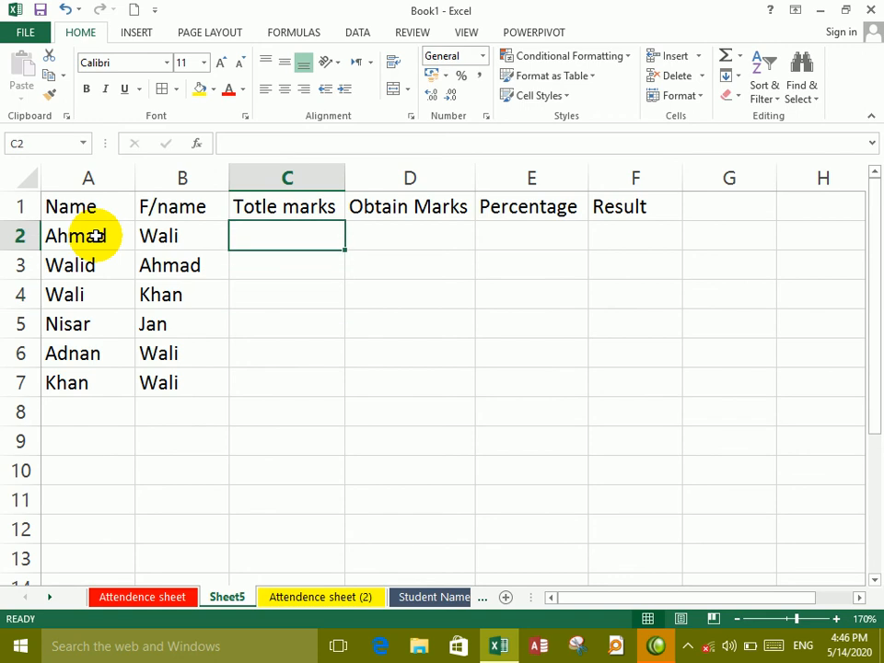
{"action": "type", "text": "1600"}
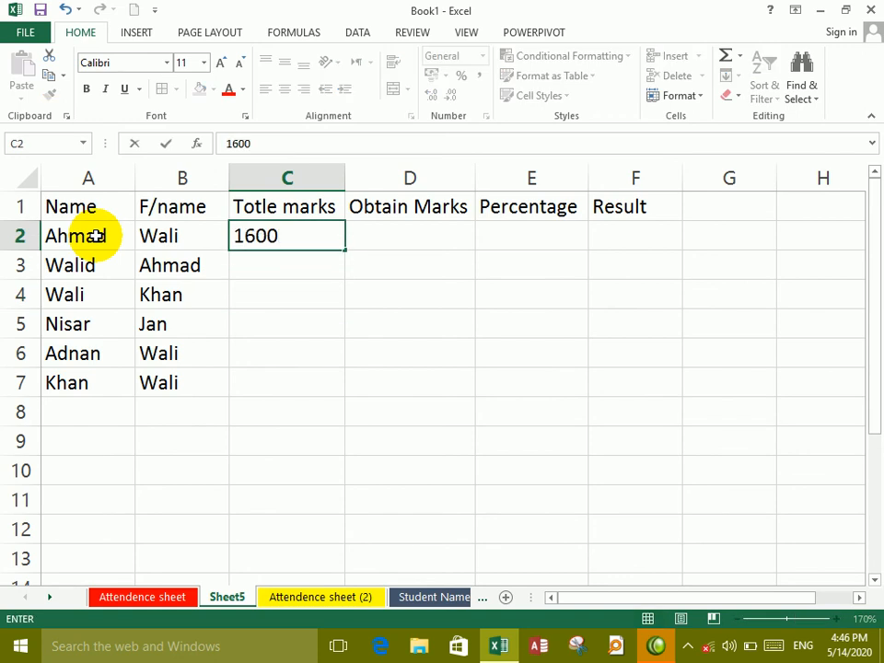
{"action": "key", "text": "Return"}
{"action": "left_click_drag", "start_coordinate": [276, 236], "coordinate": [266, 375]}
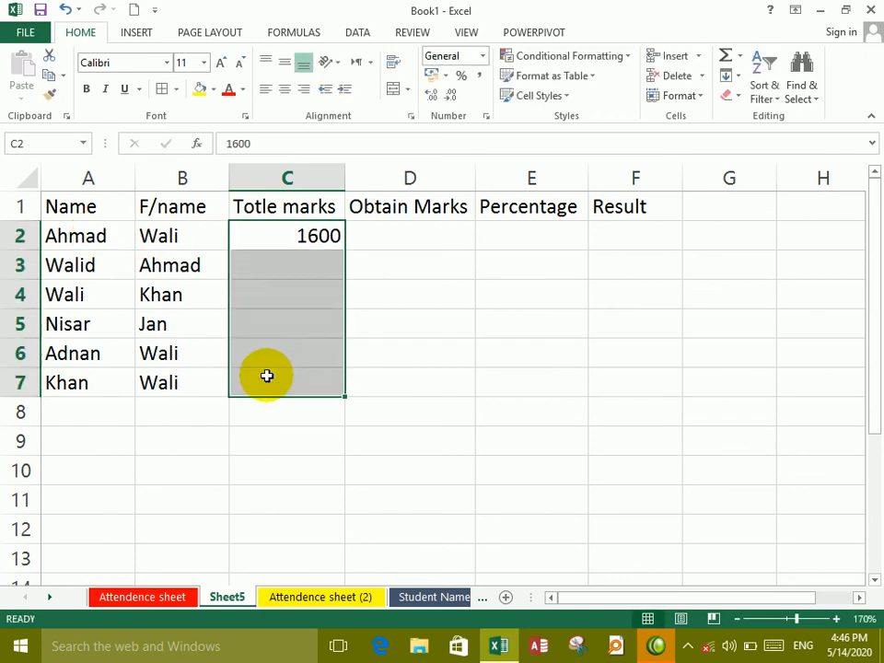
{"action": "key", "text": "ctrl+d"}
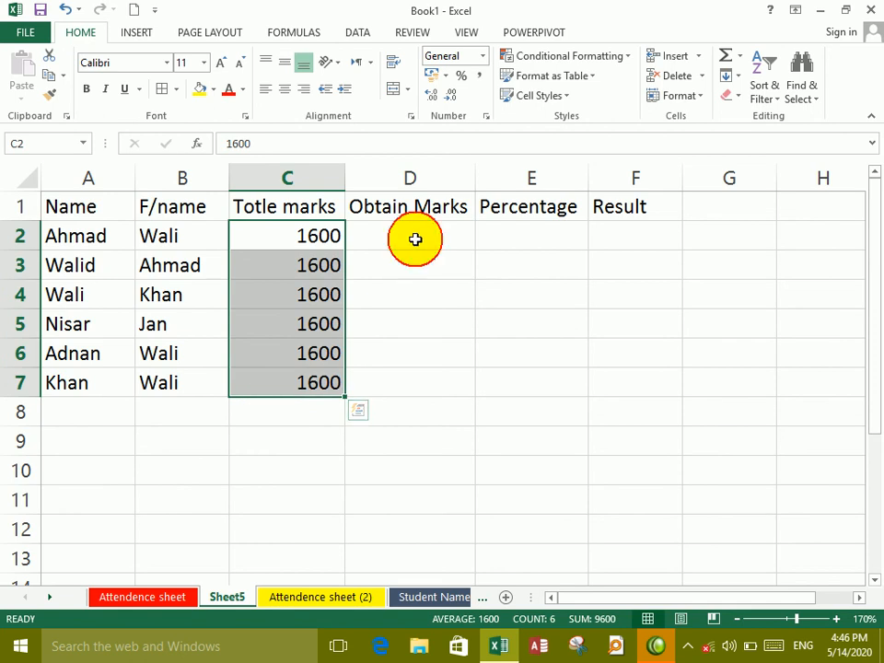
Step: Enter the obtained marks 1500, 1400 and 1300 in cells D2 to D4
{"action": "left_click", "coordinate": [415, 240]}
{"action": "type", "text": "1500"}
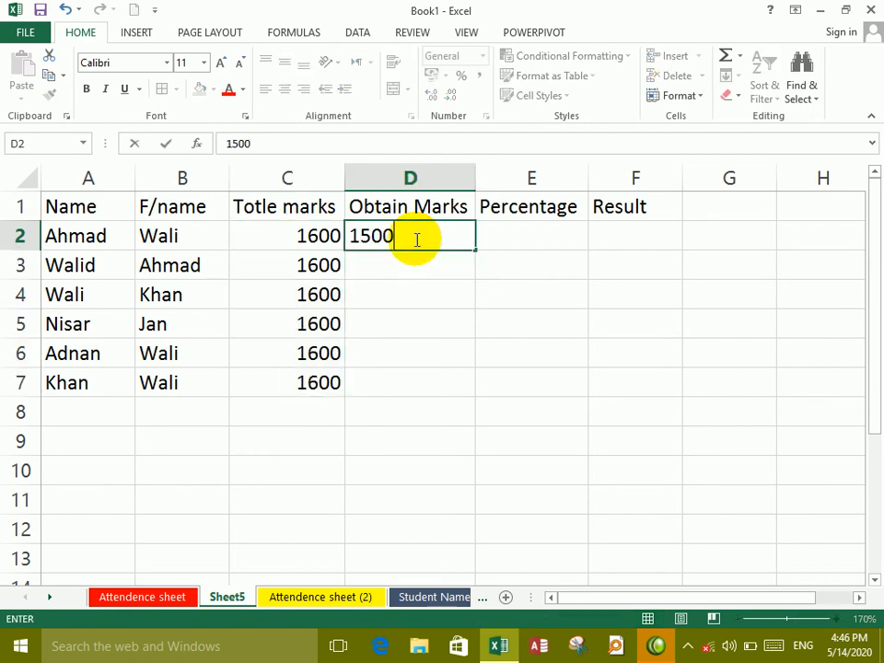
{"action": "key", "text": "Return"}
{"action": "type", "text": "1400"}
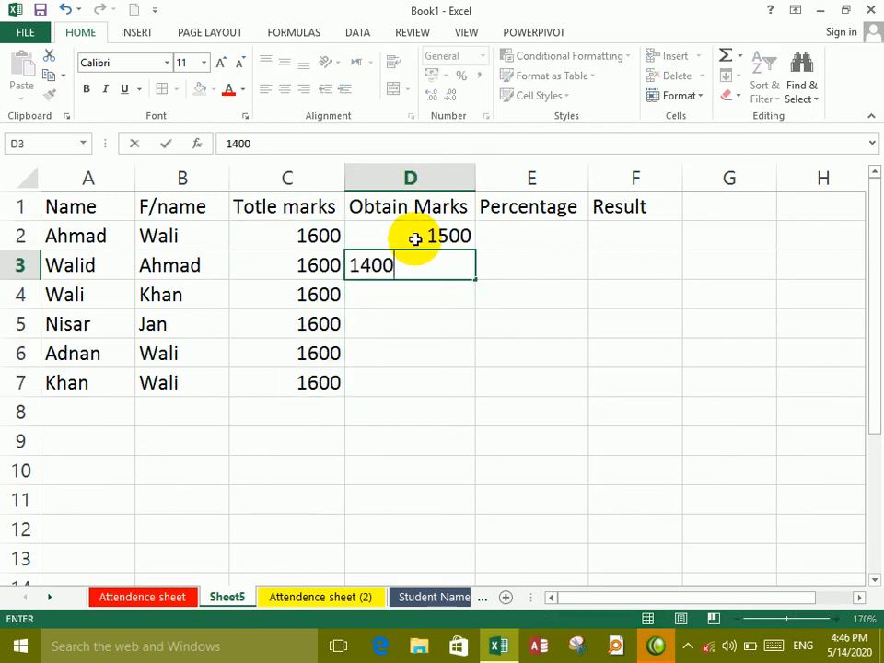
{"action": "key", "text": "Return"}
{"action": "type", "text": "1300"}
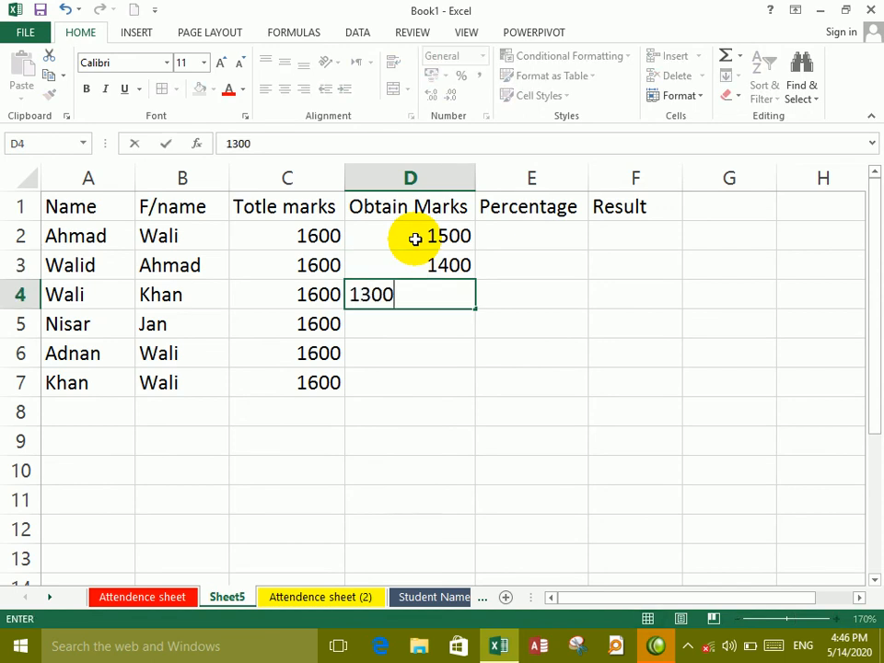
{"action": "key", "text": "Return"}
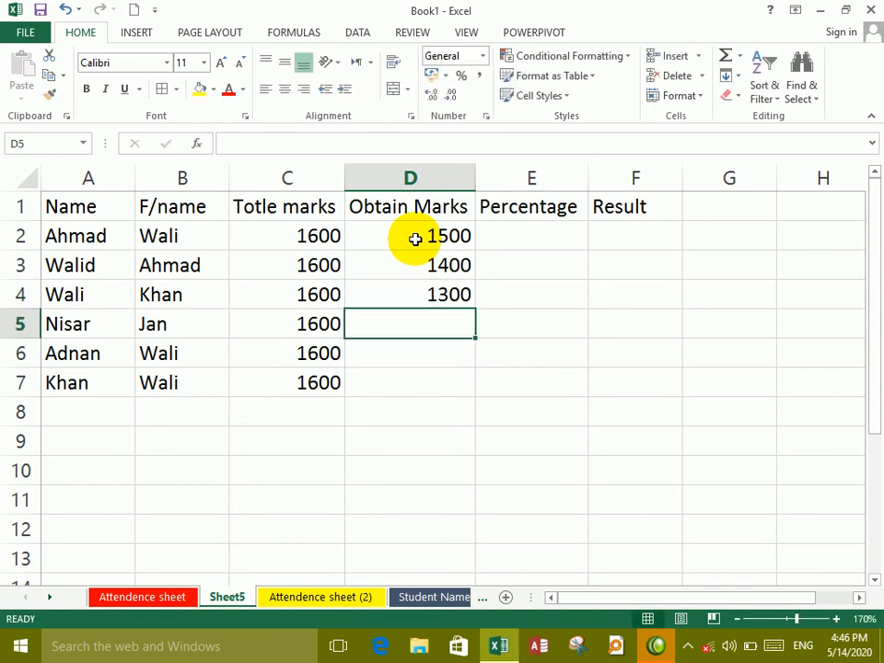
Step: Enter the obtained marks 1200, 1100 and 1000 in cells D5 to D7
{"action": "type", "text": "1200"}
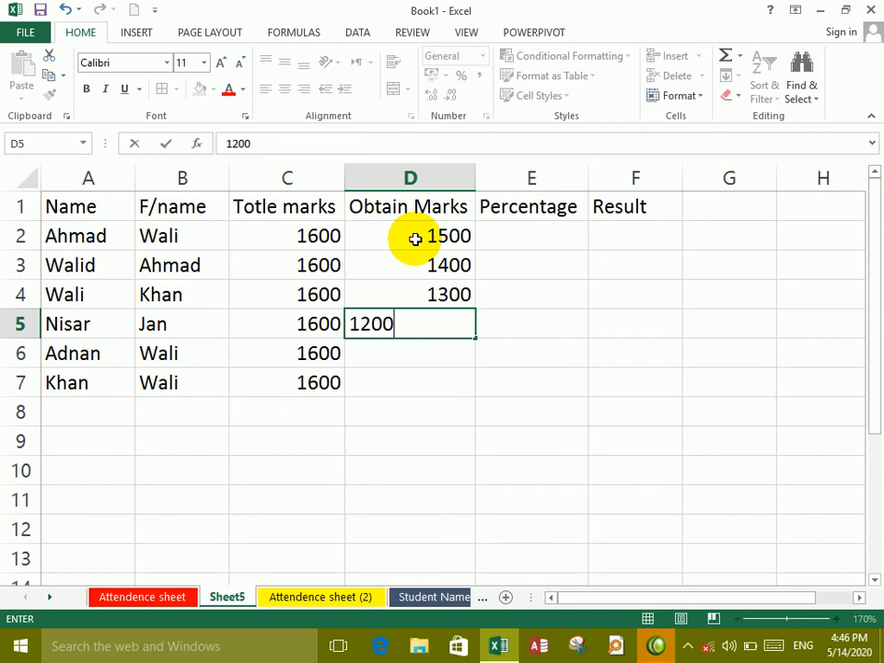
{"action": "key", "text": "Return"}
{"action": "type", "text": "1100"}
{"action": "key", "text": "Return"}
{"action": "type", "text": "1000"}
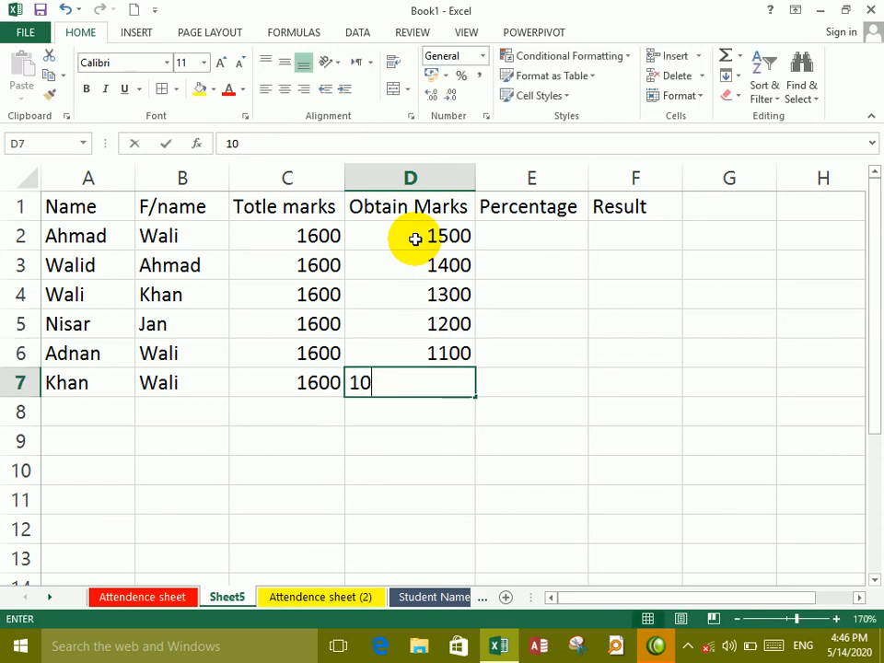
{"action": "key", "text": "Right"}
{"action": "key", "text": "Up"}
{"action": "key", "text": "Up"}
{"action": "key", "text": "Up"}
{"action": "key", "text": "Up"}
{"action": "key", "text": "Up"}
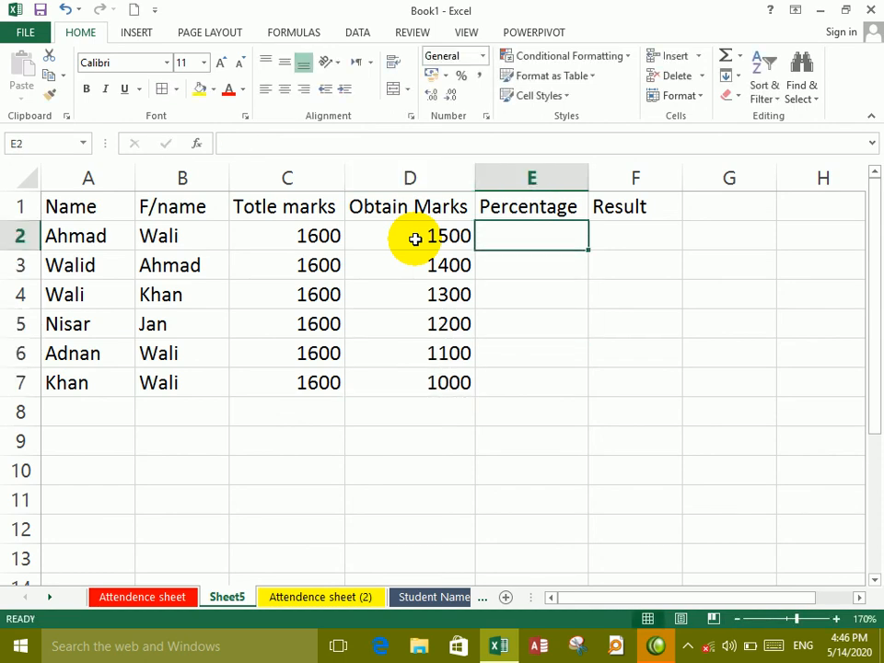
Step: Start an IF formula in cell F2 with the condition D2>=900
{"action": "left_click", "coordinate": [629, 232]}
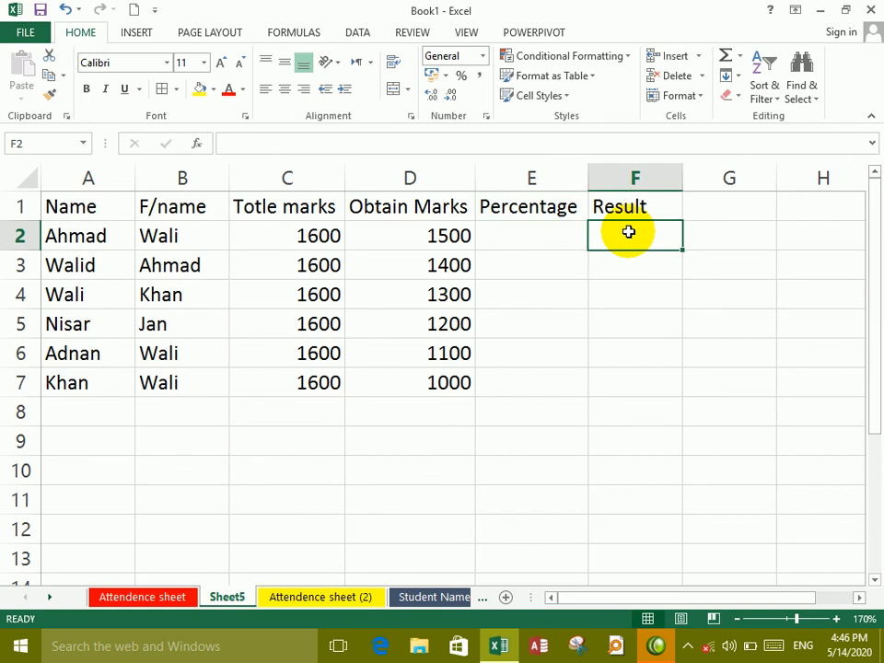
{"action": "type", "text": "=if"}
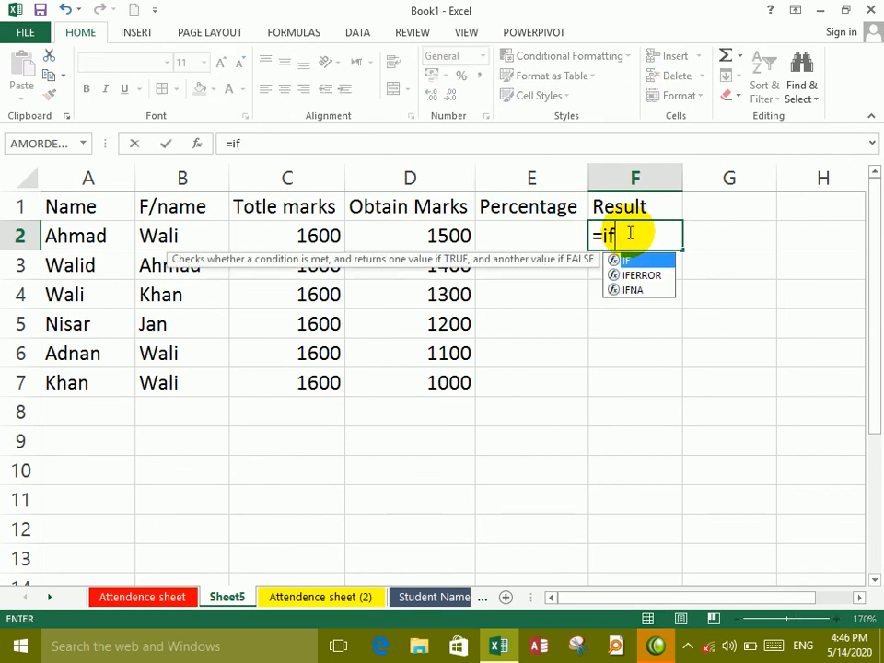
{"action": "type", "text": "("}
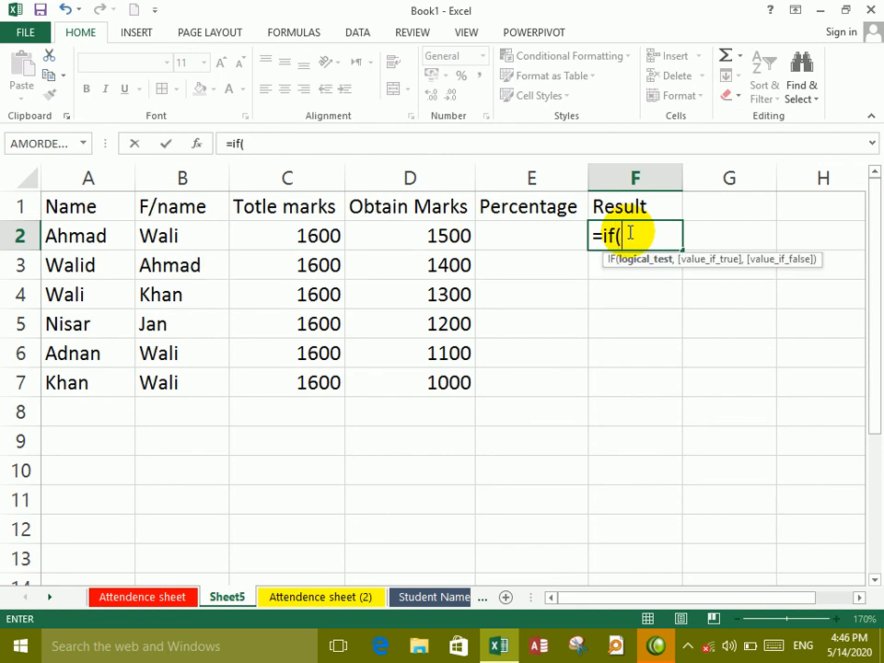
{"action": "left_click", "coordinate": [437, 241]}
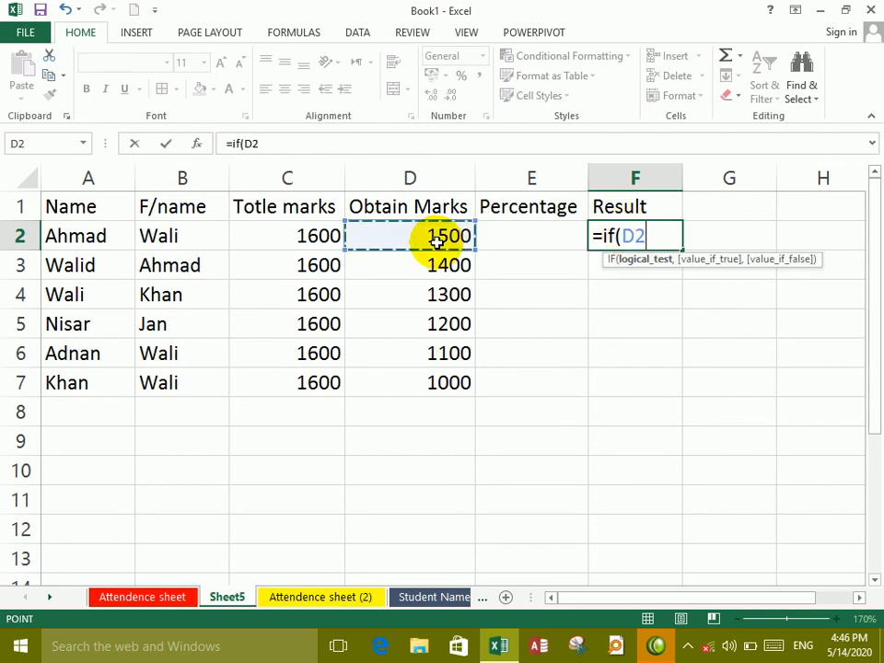
{"action": "type", "text": ":"}
{"action": "key", "text": "BackSpace"}
{"action": "key", "text": "BackSpace"}
{"action": "key", "text": "BackSpace"}
{"action": "type", "text": ">"}
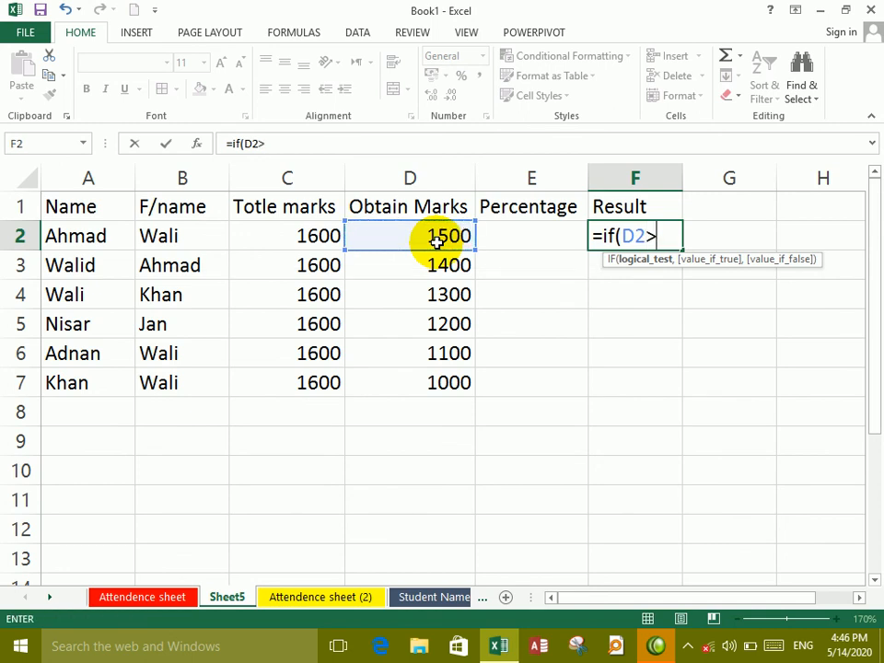
{"action": "type", "text": "=900"}
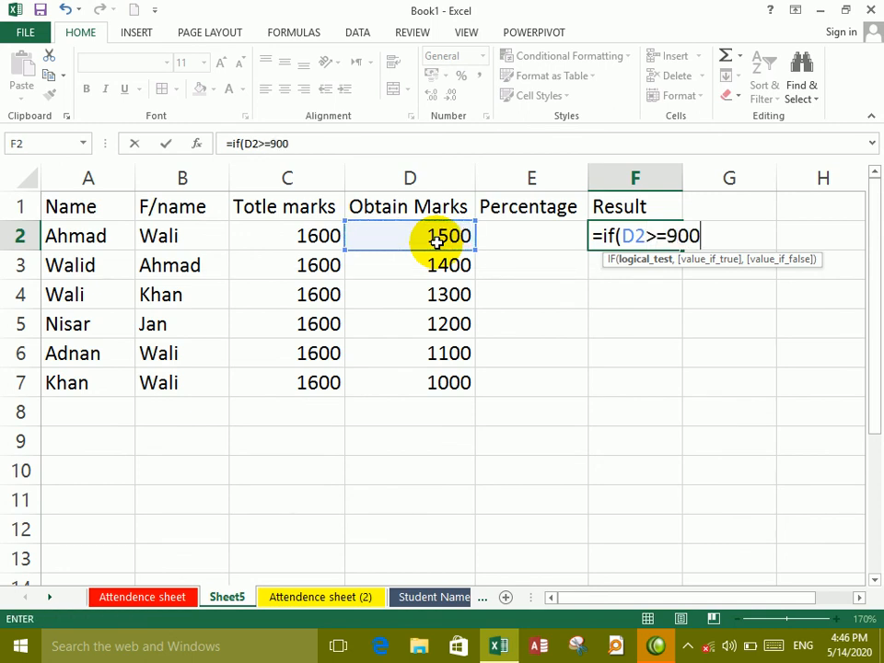
Step: Complete the F2 formula with "Pass" if true and "Fail" if false, and fill it down to F7
{"action": "type", "text": ",\""}
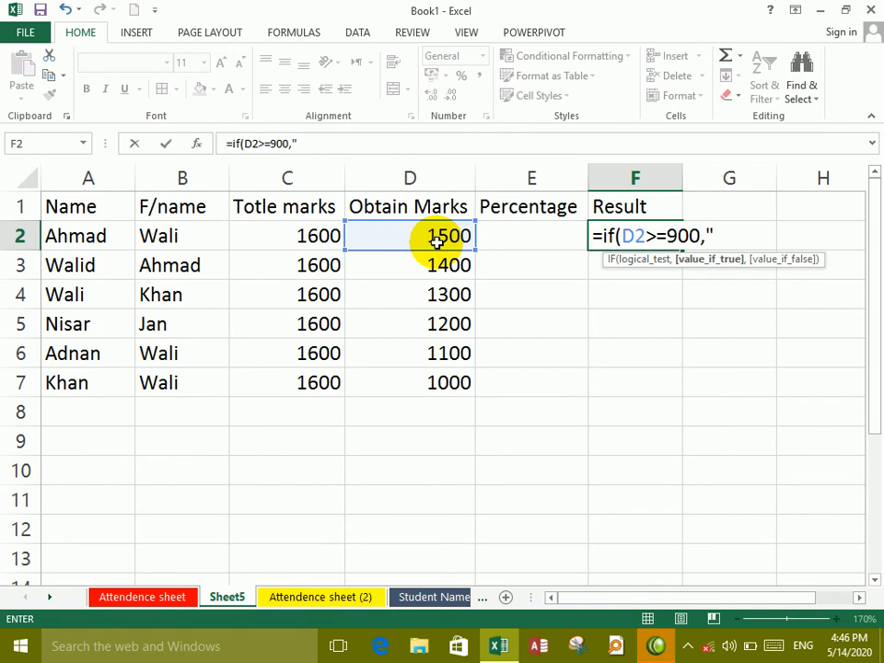
{"action": "type", "text": "Passs"}
{"action": "key", "text": "BackSpace"}
{"action": "type", "text": "\",\"Fa"}
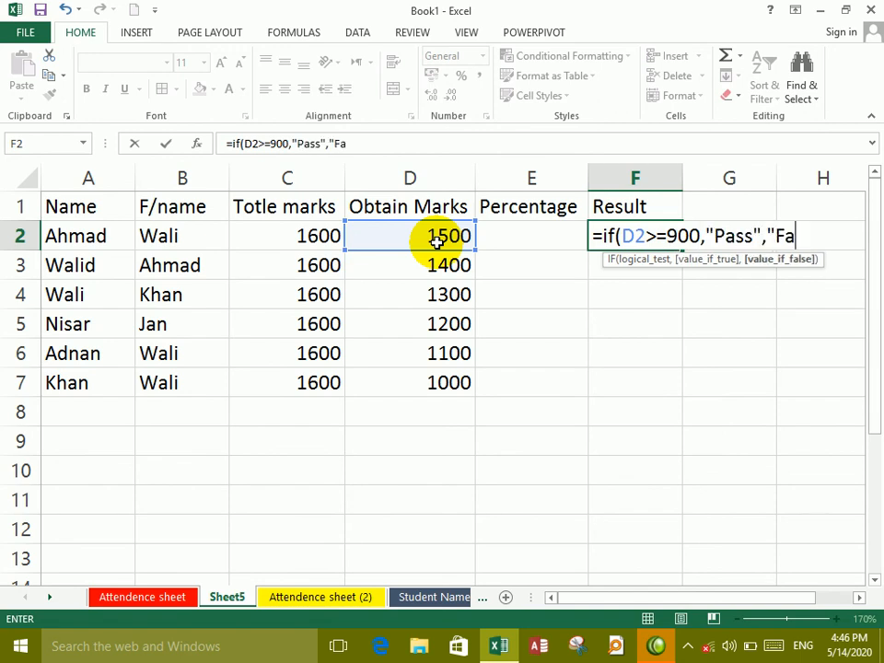
{"action": "type", "text": "il\")"}
{"action": "key", "text": "Return"}
{"action": "left_click_drag", "start_coordinate": [611, 233], "coordinate": [615, 380]}
{"action": "key", "text": "ctrl+d"}
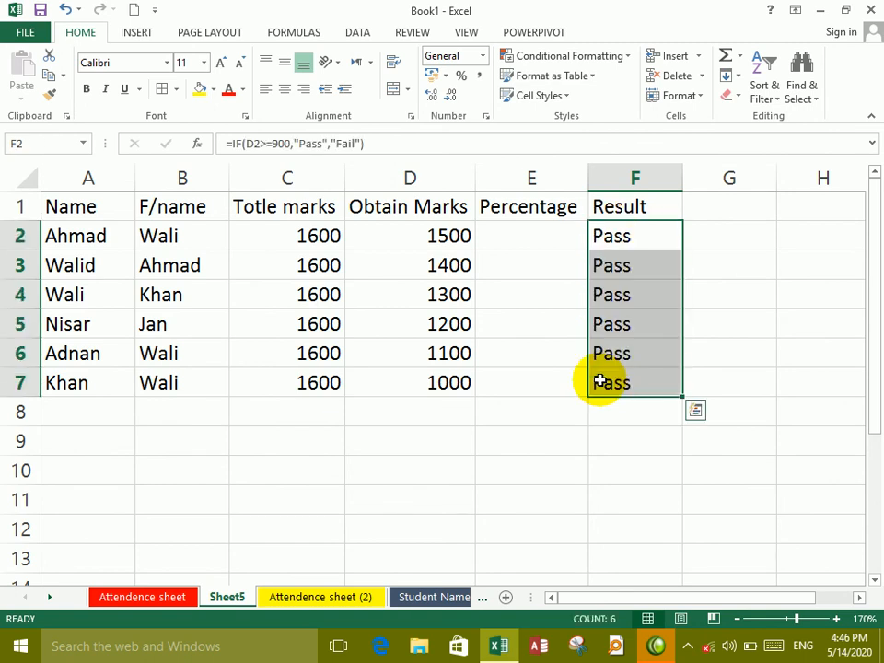
Step: Test the pass/fail formula by entering 900 as the obtained marks in D7 and replacing it with 800
{"action": "left_click", "coordinate": [439, 382]}
{"action": "type", "text": "900"}
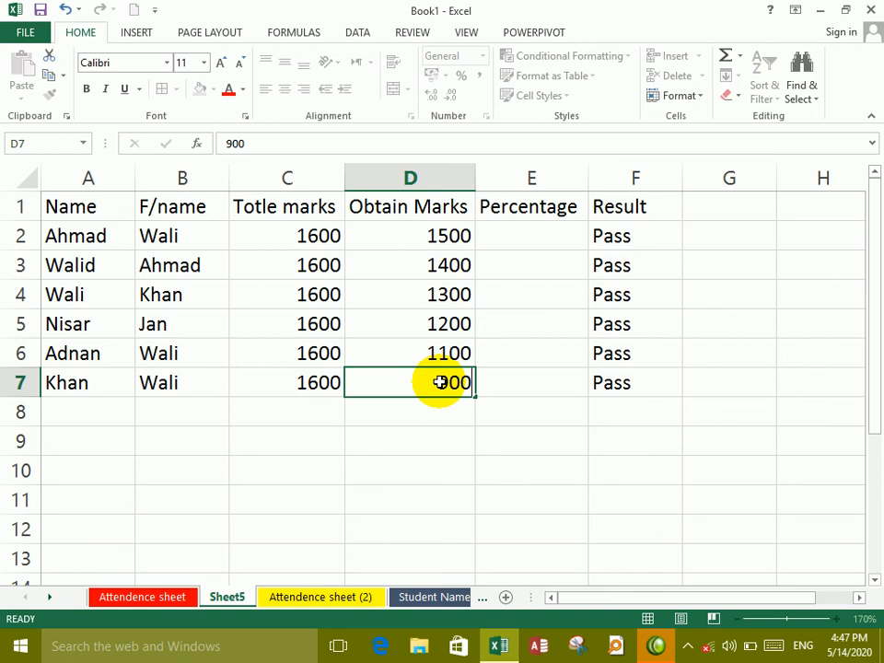
{"action": "key", "text": "Return"}
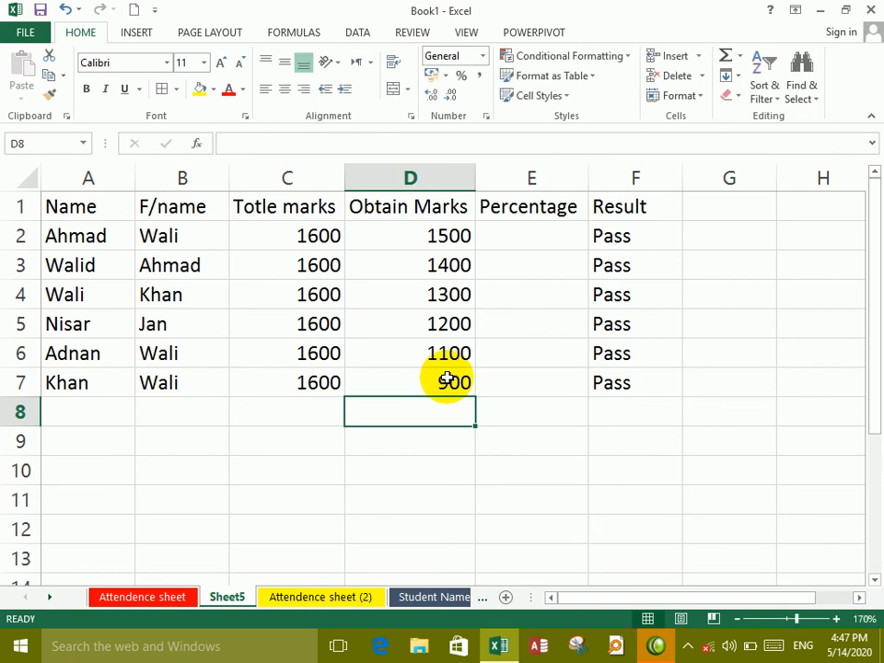
{"action": "left_click", "coordinate": [446, 381]}
{"action": "type", "text": "800"}
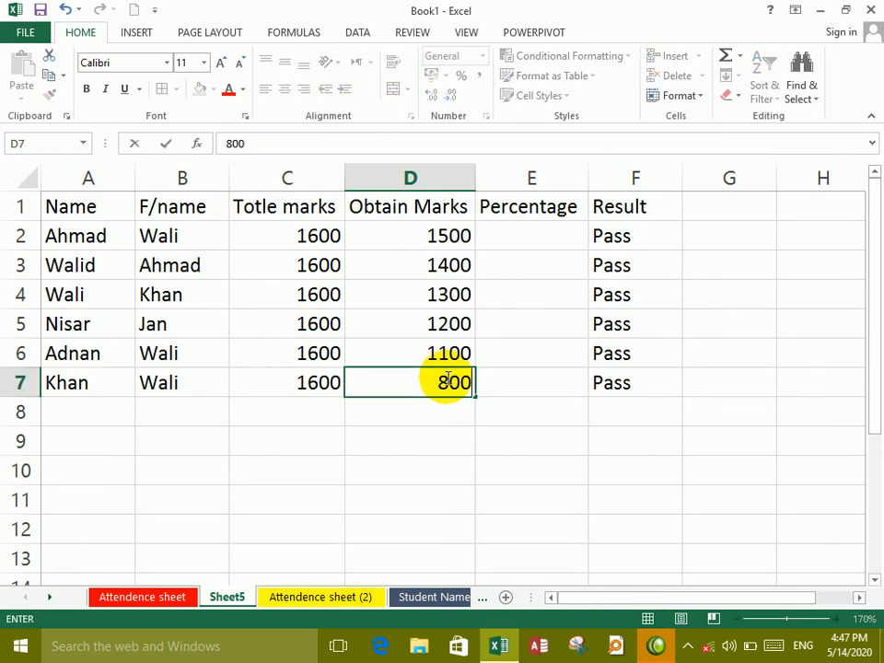
{"action": "key", "text": "Return"}
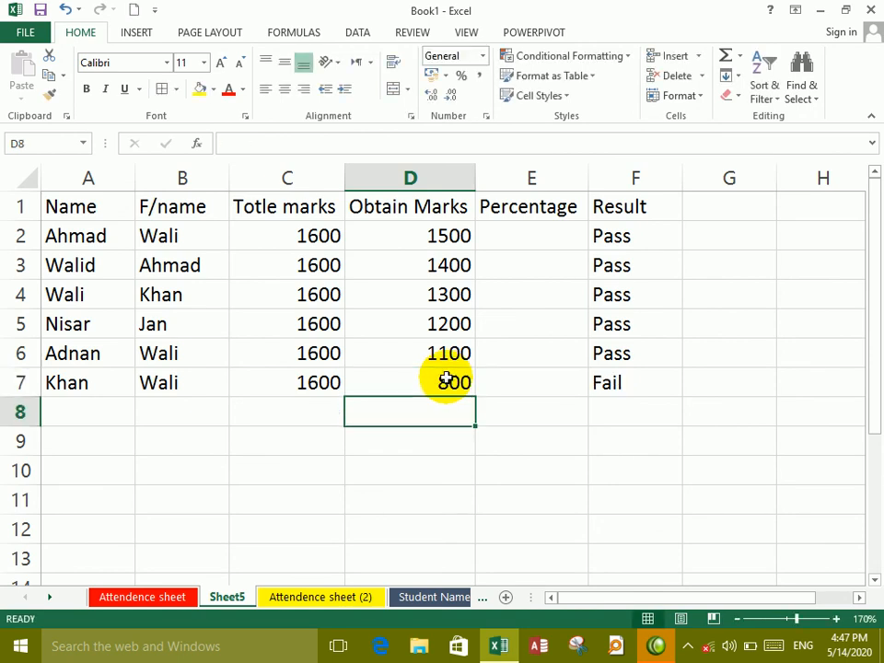
{"action": "left_click", "coordinate": [530, 237]}
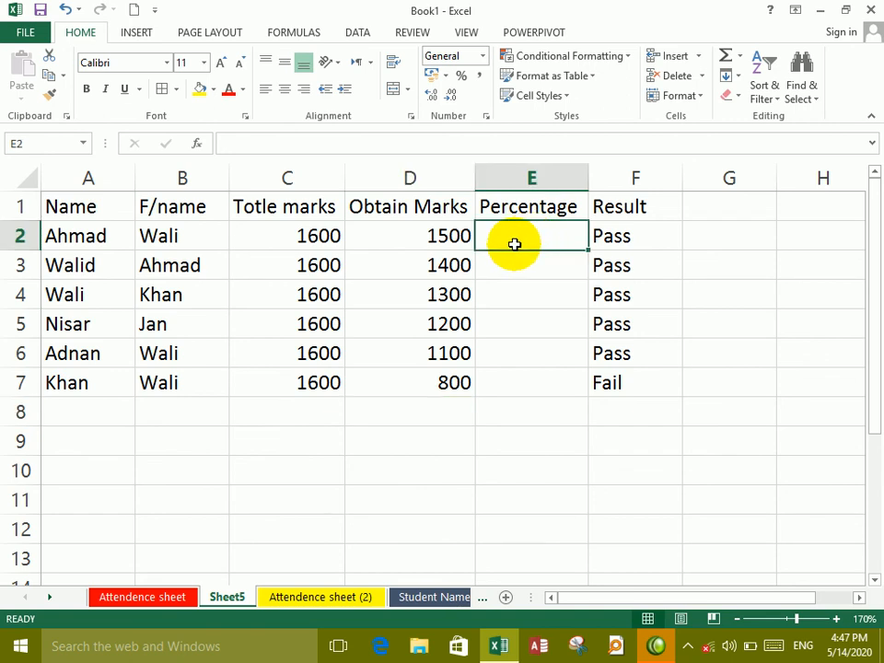
{"action": "type", "text": "="}
{"action": "left_click", "coordinate": [310, 236]}
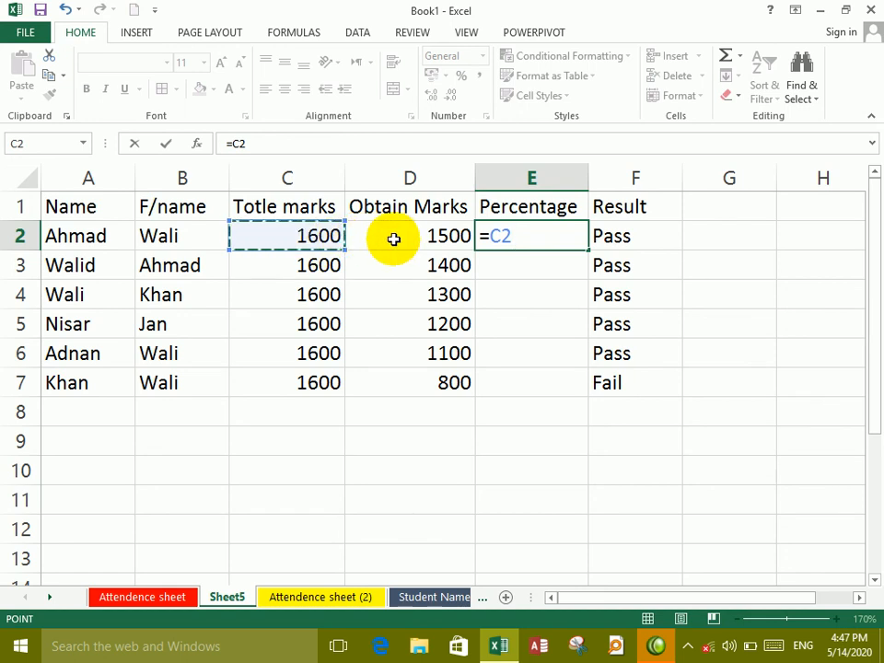
{"action": "left_click", "coordinate": [687, 647]}
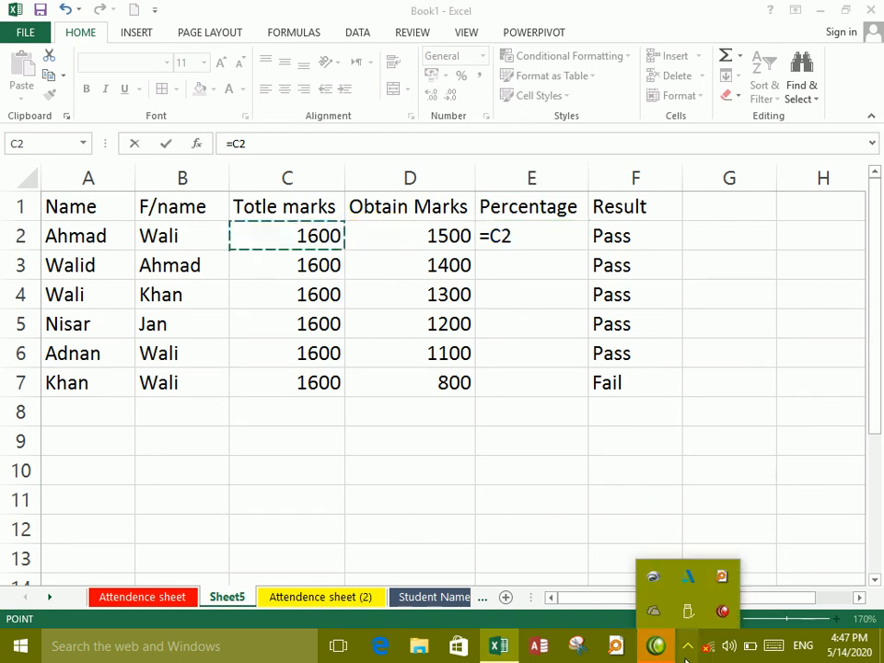
{"action": "right_click", "coordinate": [724, 610]}
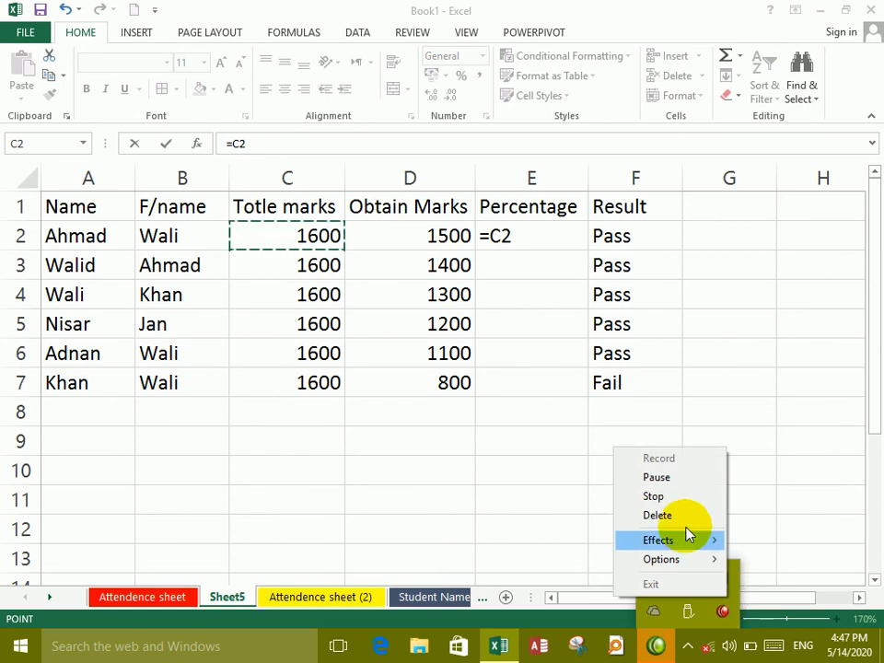
{"action": "left_click", "coordinate": [656, 477]}
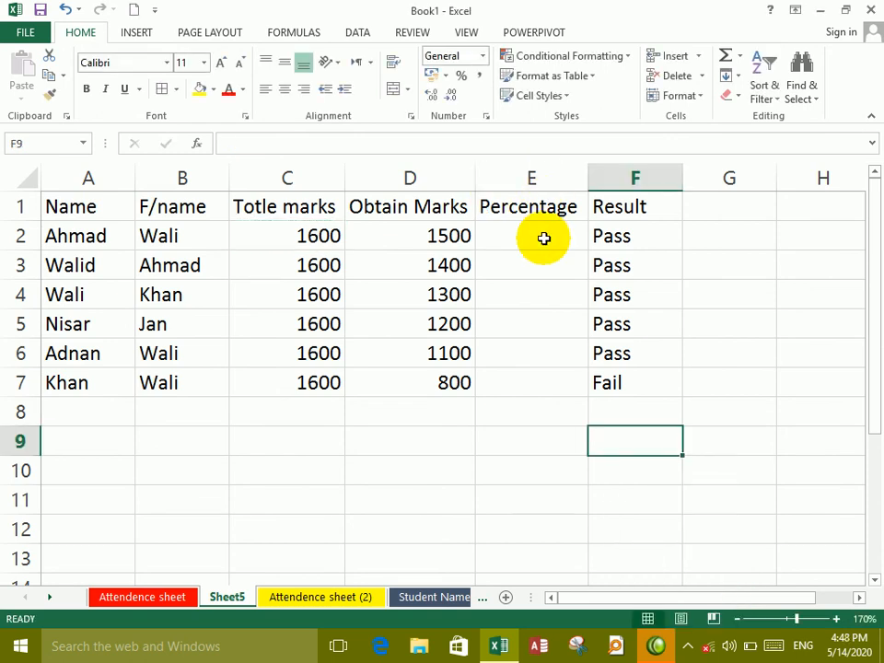
Step: Calculate the percentage in E2 with the formula =D2/C2*100 and fill it down to E7
{"action": "left_click", "coordinate": [544, 238]}
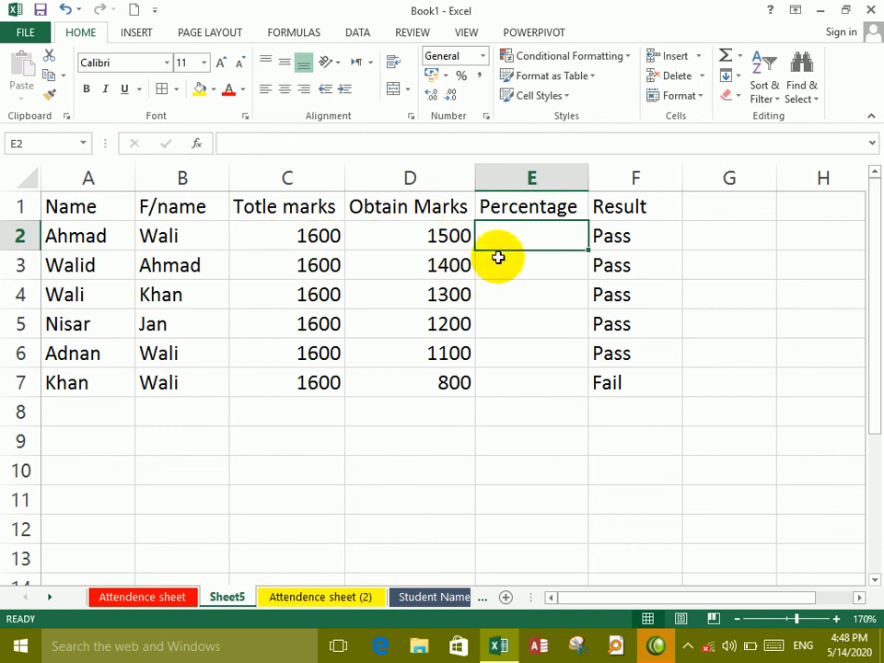
{"action": "type", "text": "="}
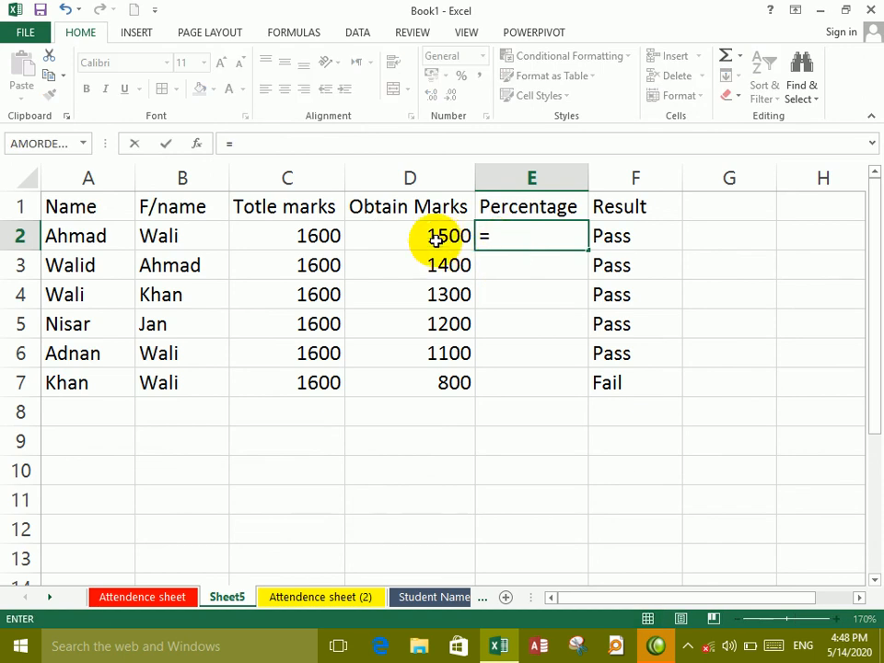
{"action": "left_click", "coordinate": [437, 238]}
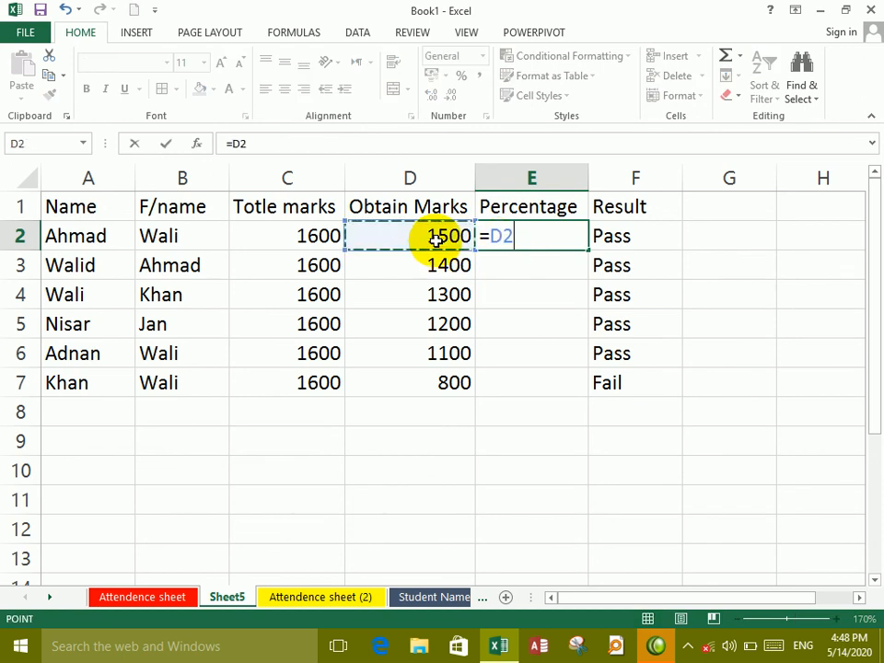
{"action": "type", "text": "/"}
{"action": "left_click", "coordinate": [324, 238]}
{"action": "type", "text": "*100"}
{"action": "key", "text": "Return"}
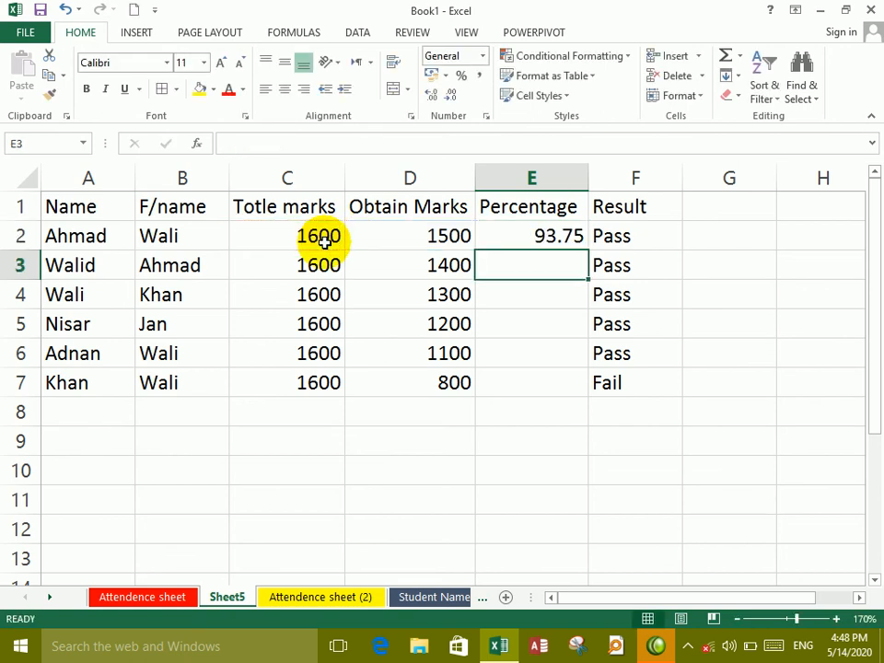
{"action": "left_click", "coordinate": [578, 245]}
{"action": "left_click_drag", "start_coordinate": [585, 250], "coordinate": [567, 387]}
Step: Apply all borders to the marks table in A1:F7
{"action": "left_click_drag", "start_coordinate": [79, 203], "coordinate": [568, 406]}
{"action": "left_click_drag", "start_coordinate": [65, 205], "coordinate": [657, 381]}
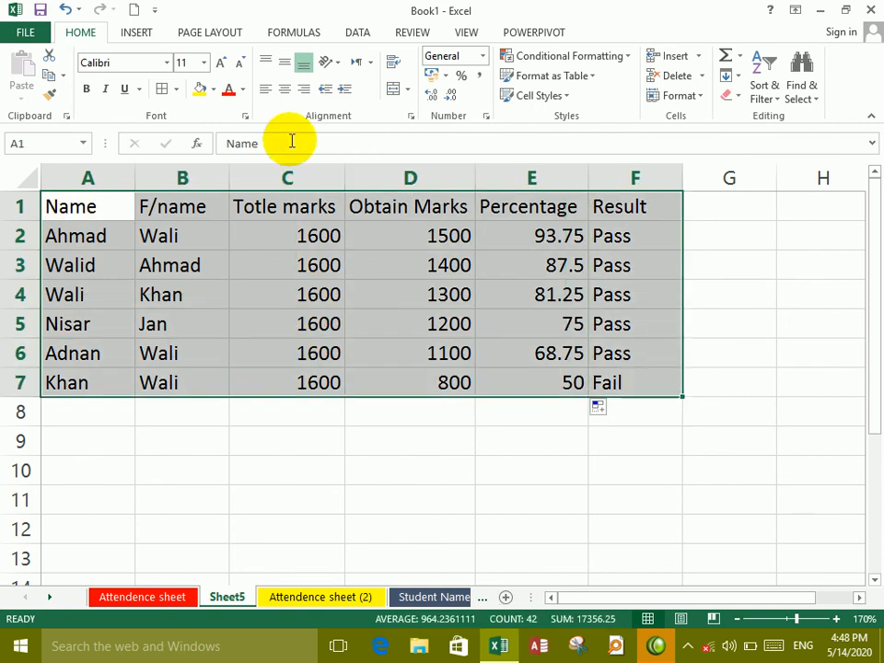
{"action": "left_click", "coordinate": [161, 88]}
{"action": "left_click", "coordinate": [427, 271]}
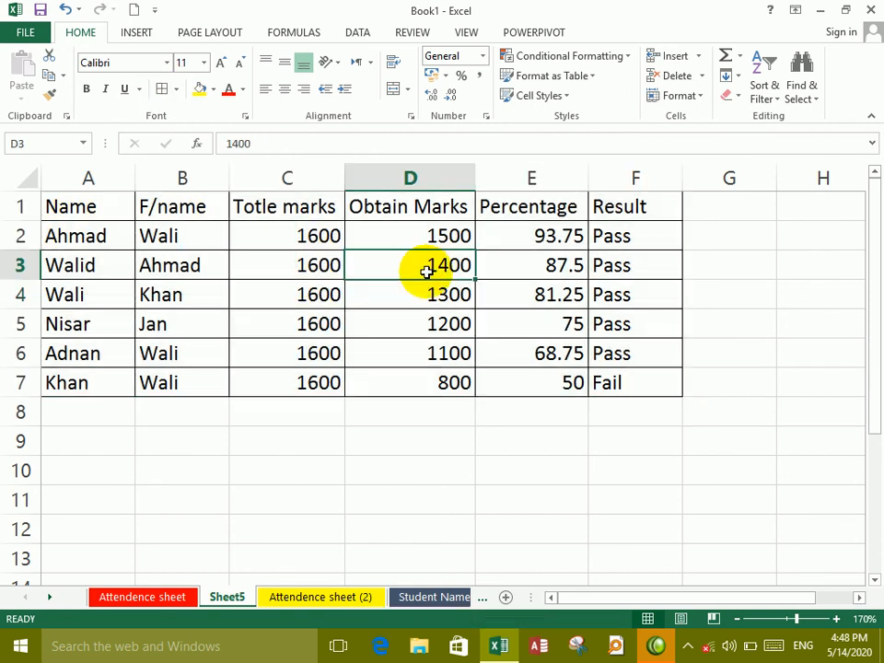
Step: Examine the marks, percentage and result cells in row 2, and the name, father's name and obtained marks columns
{"action": "left_click", "coordinate": [292, 241]}
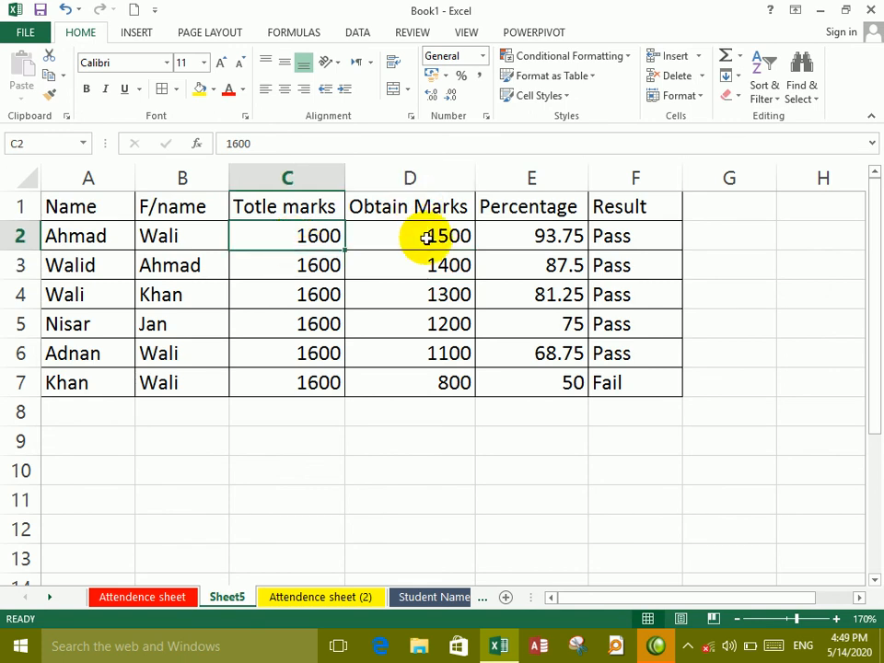
{"action": "left_click", "coordinate": [427, 238]}
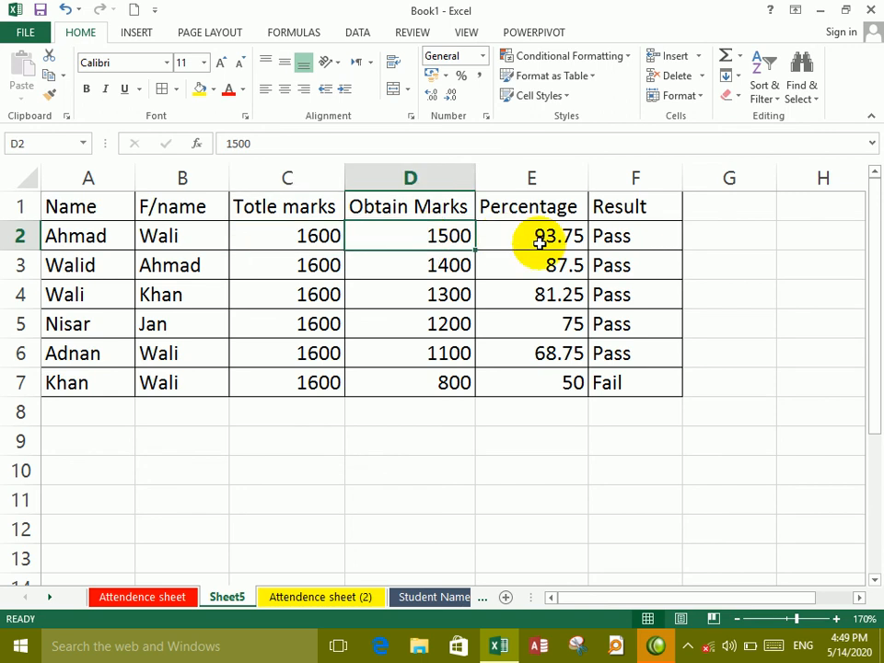
{"action": "left_click", "coordinate": [539, 241]}
{"action": "left_click", "coordinate": [616, 237]}
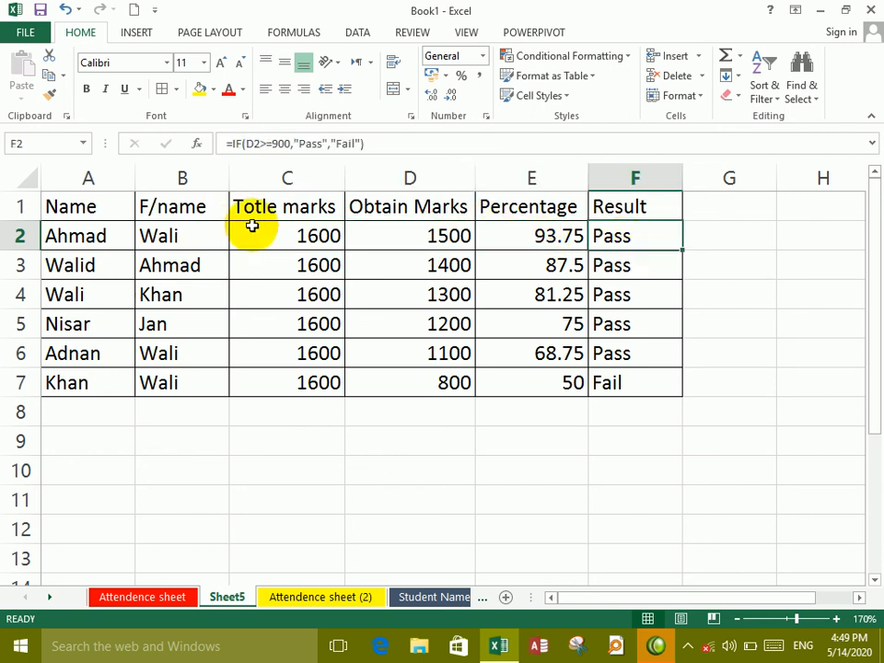
{"action": "left_click_drag", "start_coordinate": [81, 237], "coordinate": [73, 382]}
{"action": "left_click_drag", "start_coordinate": [159, 237], "coordinate": [169, 385]}
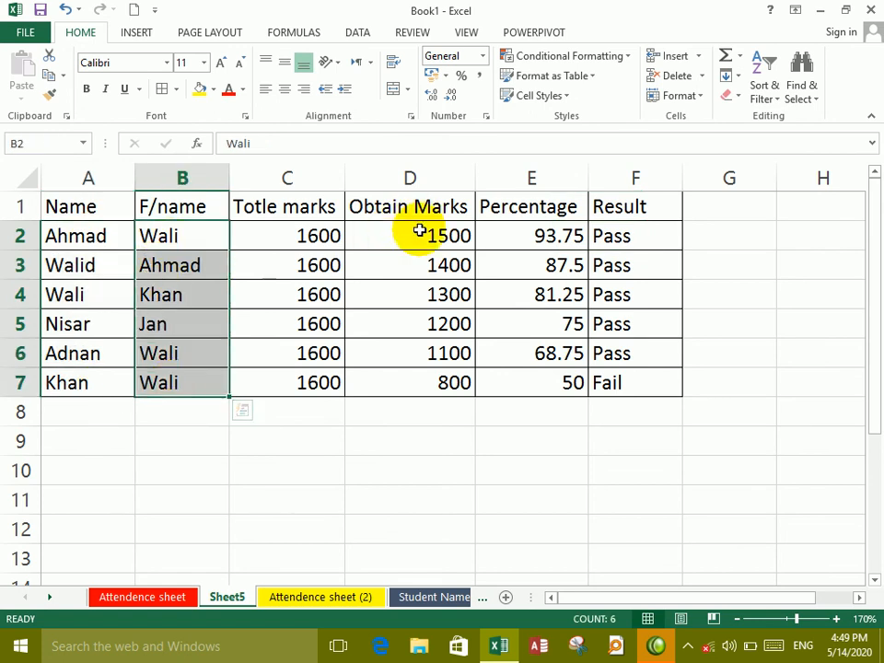
{"action": "left_click_drag", "start_coordinate": [416, 238], "coordinate": [415, 378]}
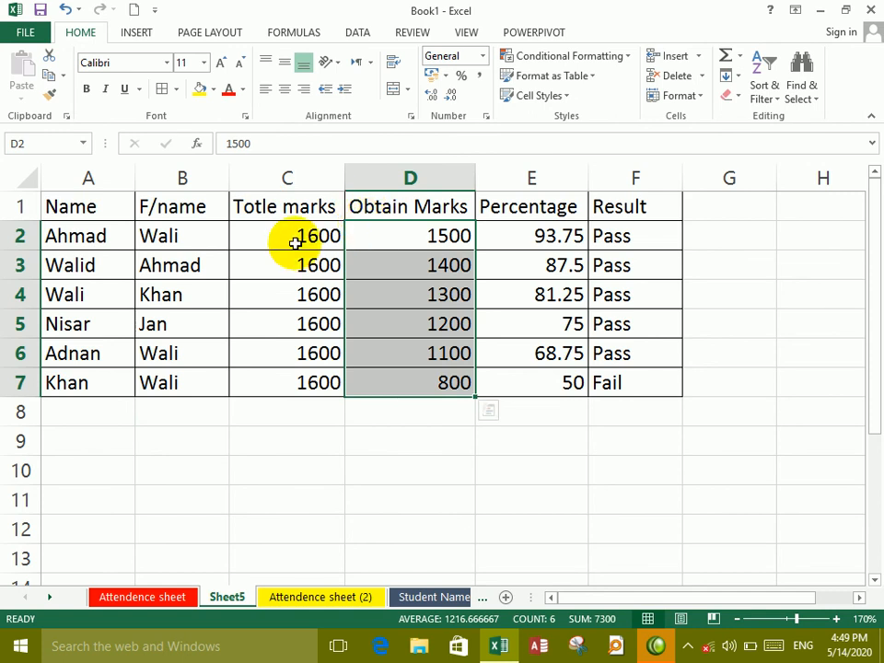
Step: Protect the marks table's worksheet, entering and confirming the unprotect password and keeping the default permissions
{"action": "left_click_drag", "start_coordinate": [88, 212], "coordinate": [623, 387]}
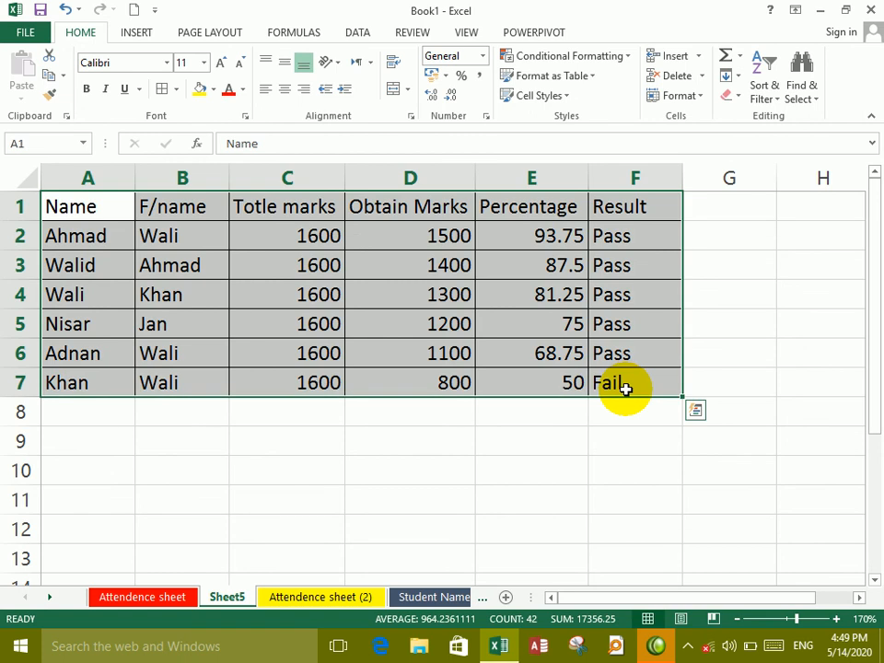
{"action": "left_click", "coordinate": [682, 96]}
{"action": "left_click", "coordinate": [706, 385]}
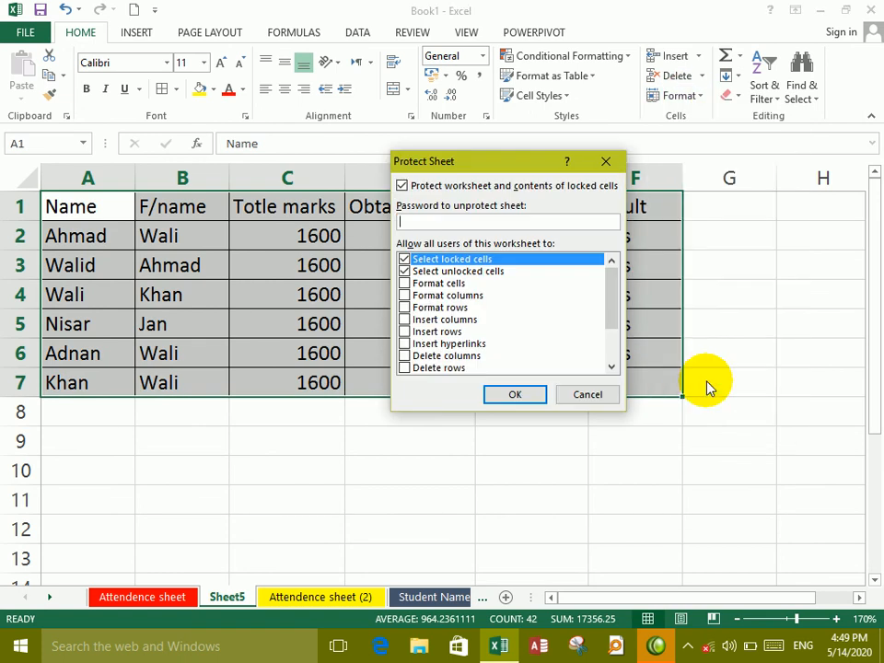
{"action": "type", "text": "1"}
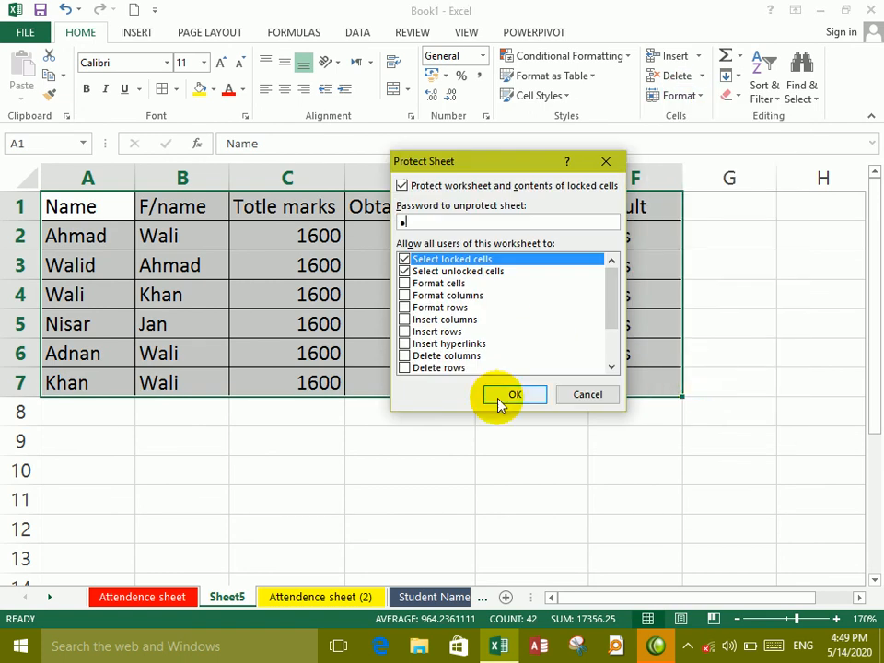
{"action": "left_click", "coordinate": [513, 394]}
{"action": "type", "text": "1"}
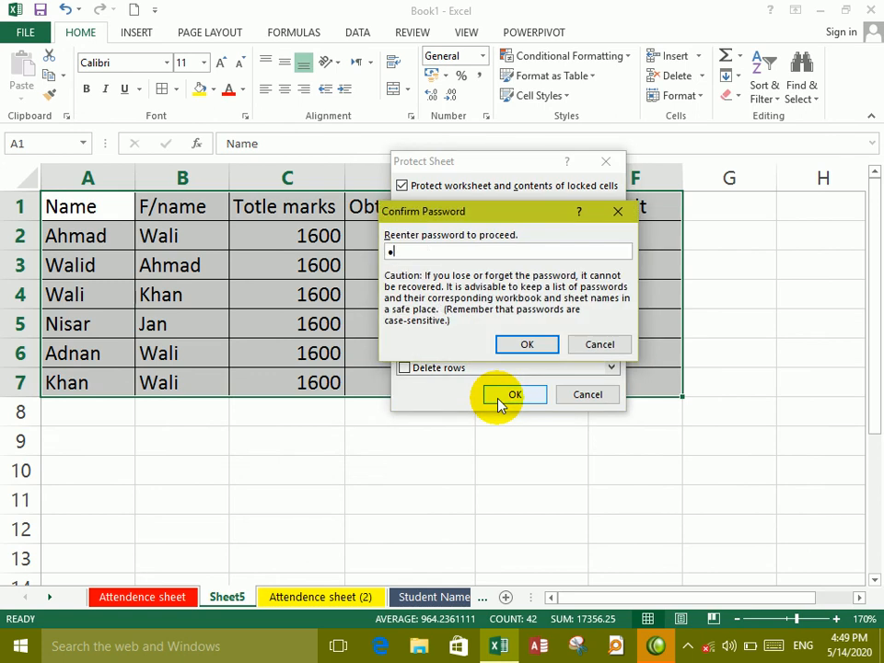
{"action": "left_click", "coordinate": [505, 345]}
Step: Try to edit cells D5, C4, C3 and C6 to test the sheet protection, dismissing each message
{"action": "left_click", "coordinate": [406, 322]}
{"action": "double_click", "coordinate": [406, 321]}
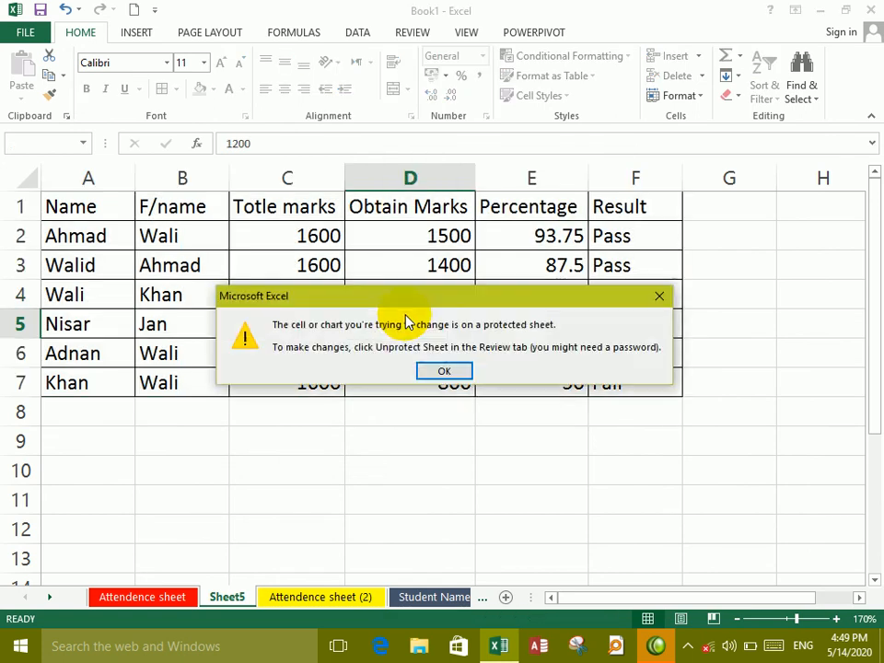
{"action": "left_click", "coordinate": [443, 371]}
{"action": "left_click", "coordinate": [316, 295]}
{"action": "double_click", "coordinate": [316, 299]}
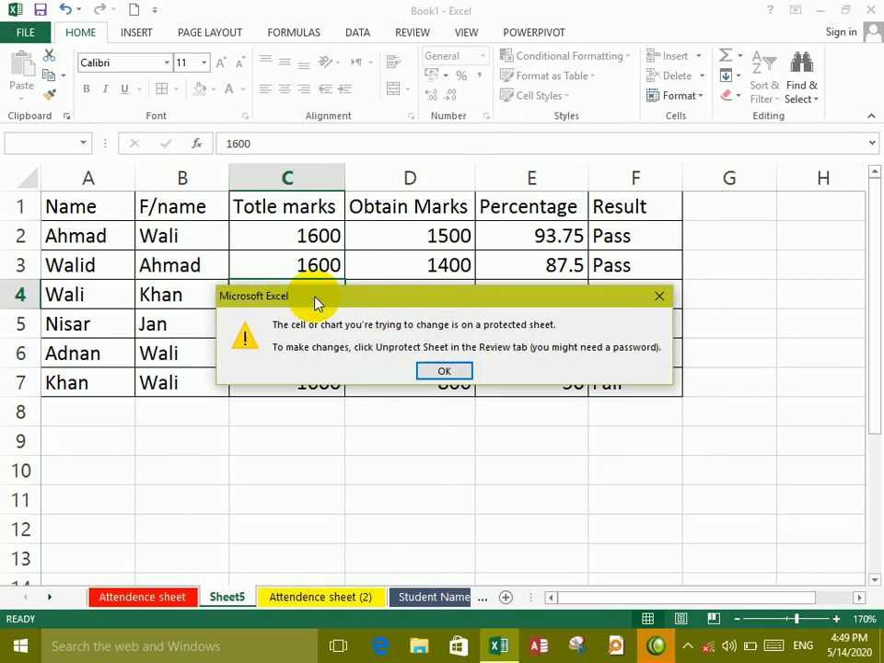
{"action": "left_click", "coordinate": [430, 371]}
{"action": "double_click", "coordinate": [265, 263]}
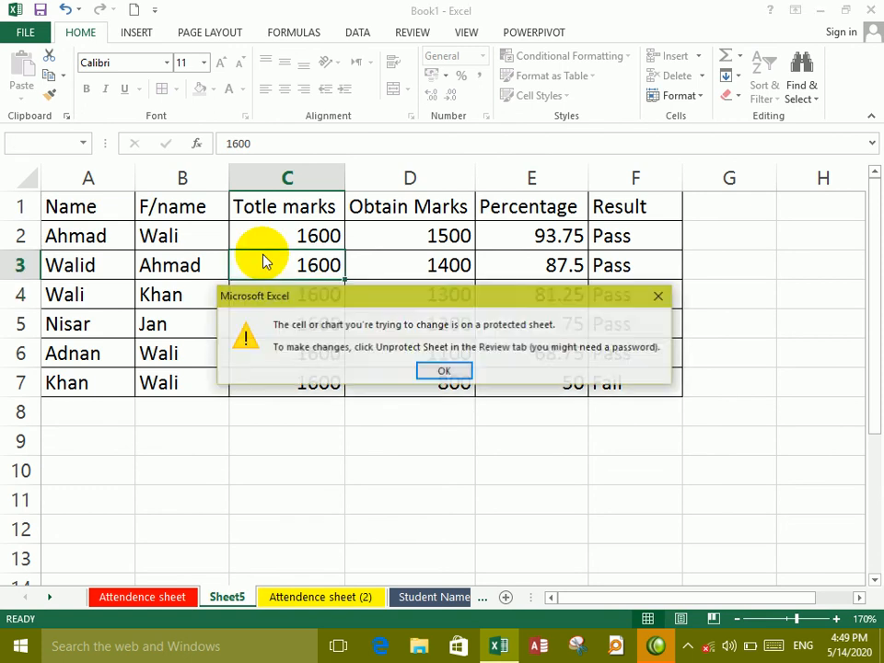
{"action": "left_click", "coordinate": [430, 369]}
{"action": "key", "text": "Down"}
{"action": "key", "text": "Down"}
{"action": "key", "text": "Down"}
{"action": "key", "text": "Down"}
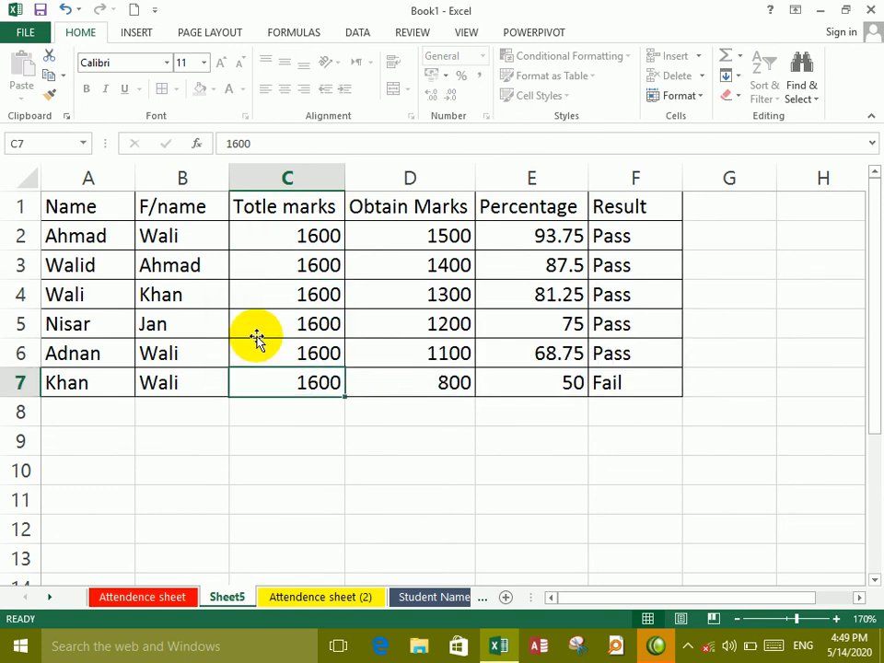
{"action": "left_click", "coordinate": [279, 360]}
{"action": "double_click", "coordinate": [278, 360]}
{"action": "left_click", "coordinate": [444, 371]}
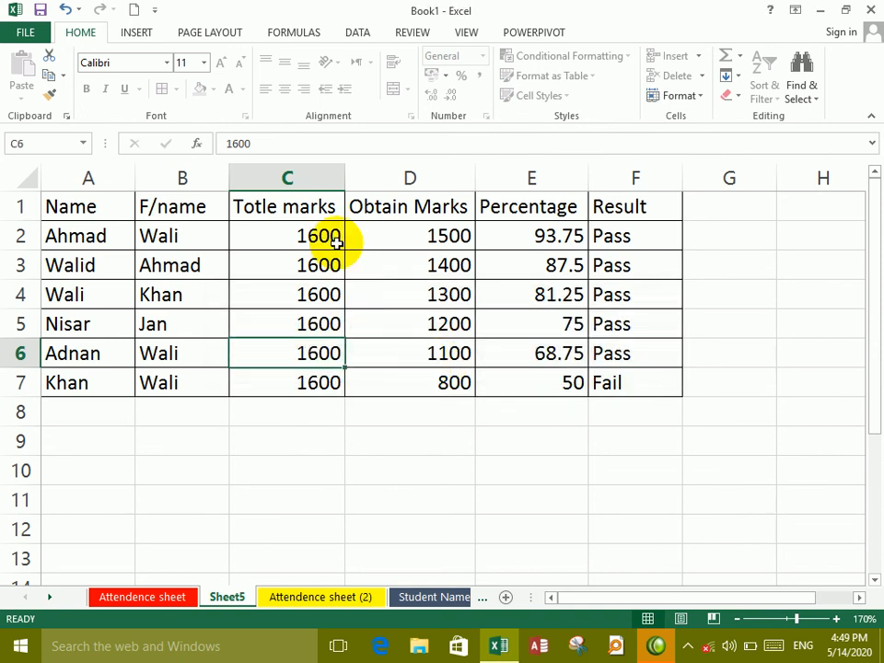
Step: Save the workbook to the Desktop as Book1.xlsx
{"action": "key", "text": "ctrl+s"}
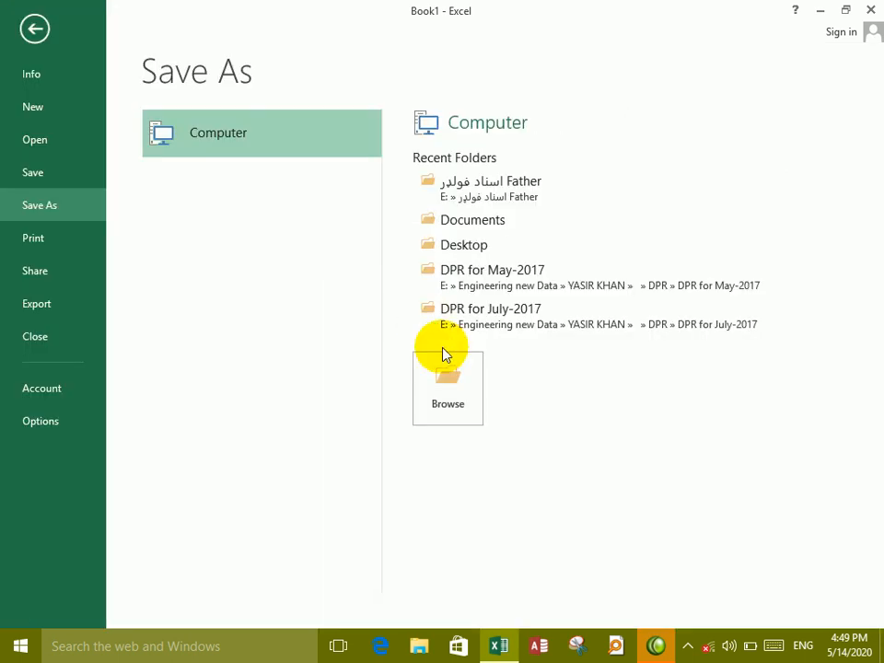
{"action": "left_click", "coordinate": [449, 372]}
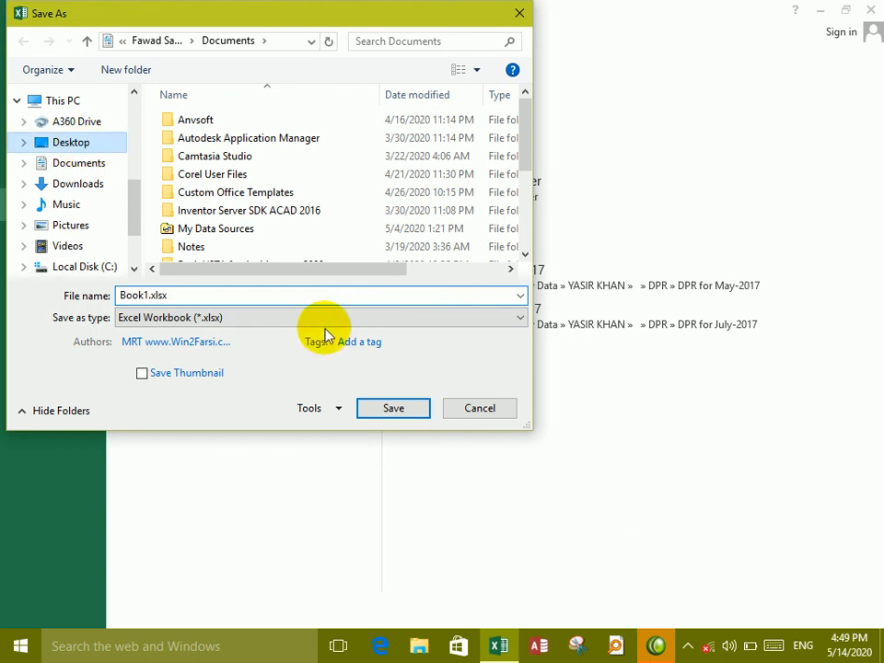
{"action": "left_click", "coordinate": [72, 143]}
{"action": "left_click", "coordinate": [394, 408]}
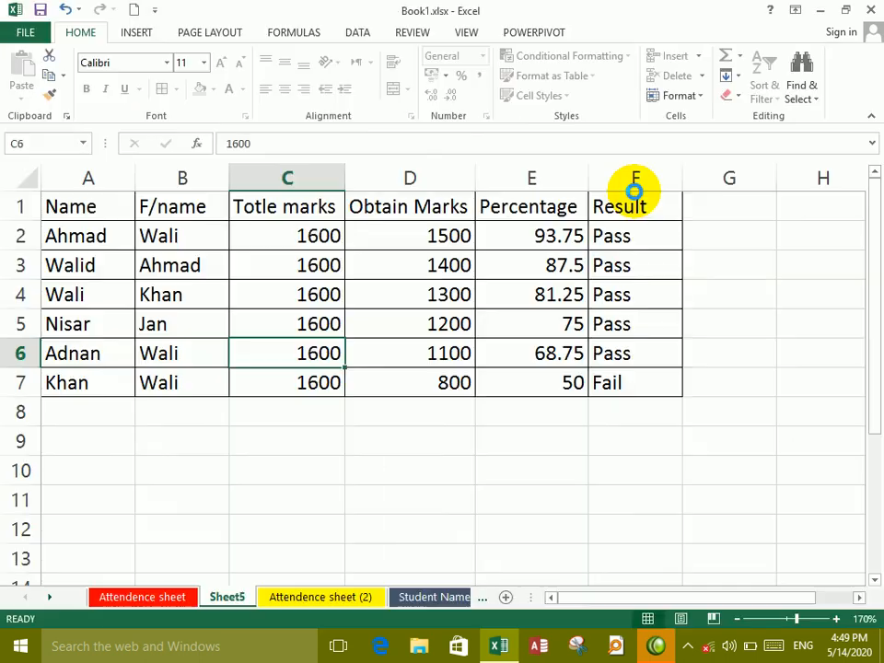
Step: Close the workbook, reopen Book1.xlsx from the desktop and try to edit cell C4
{"action": "left_click", "coordinate": [870, 9]}
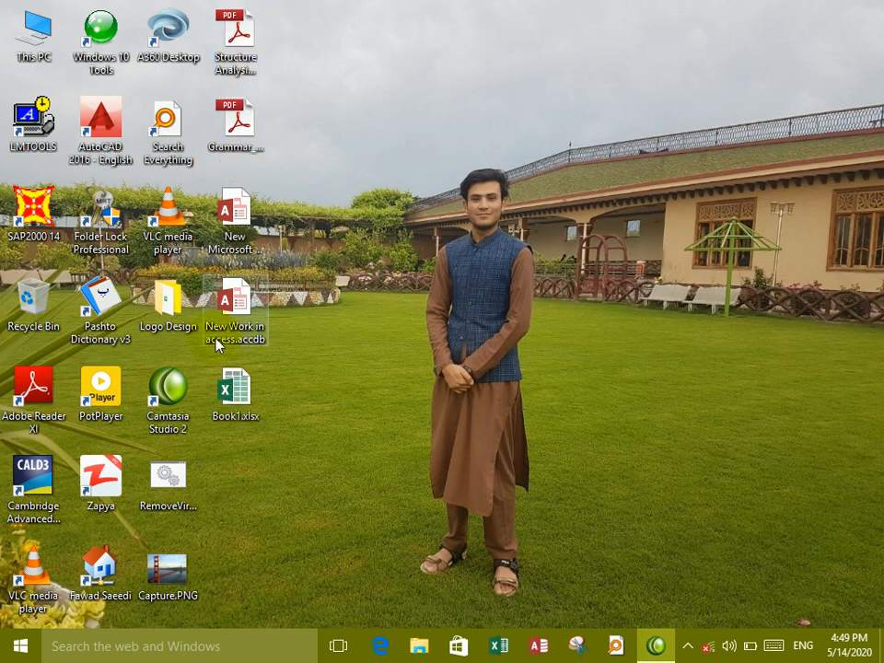
{"action": "double_click", "coordinate": [235, 399]}
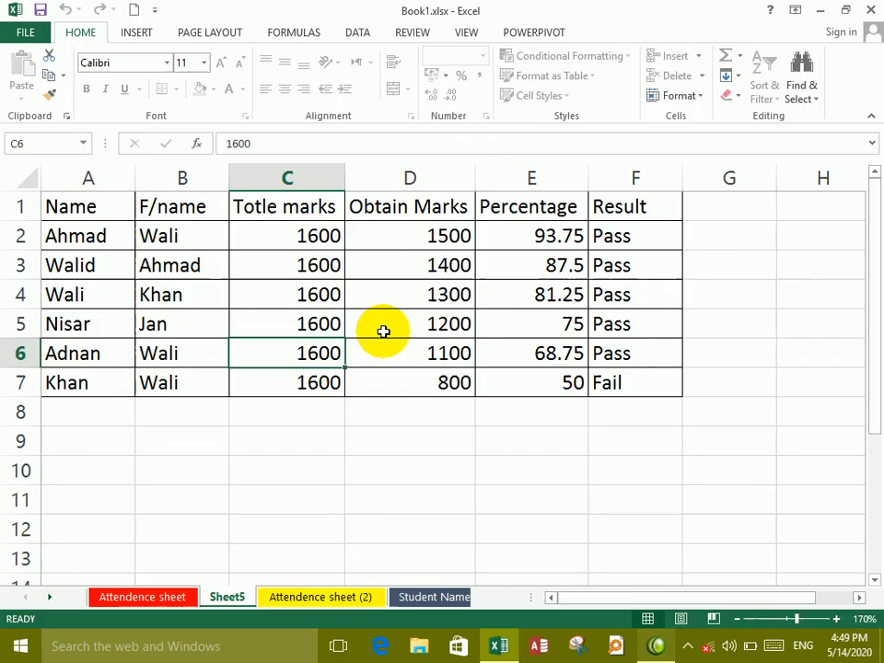
{"action": "left_click", "coordinate": [329, 295]}
{"action": "double_click", "coordinate": [329, 295]}
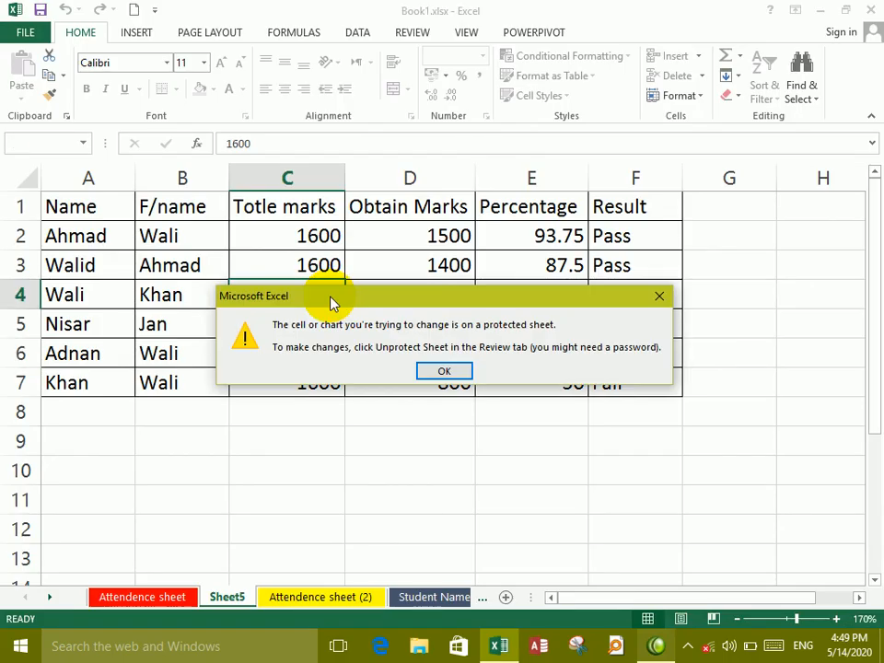
Step: Dismiss the protection message and encrypt the Book1 workbook, entering and confirming the opening password
{"action": "left_click", "coordinate": [442, 372]}
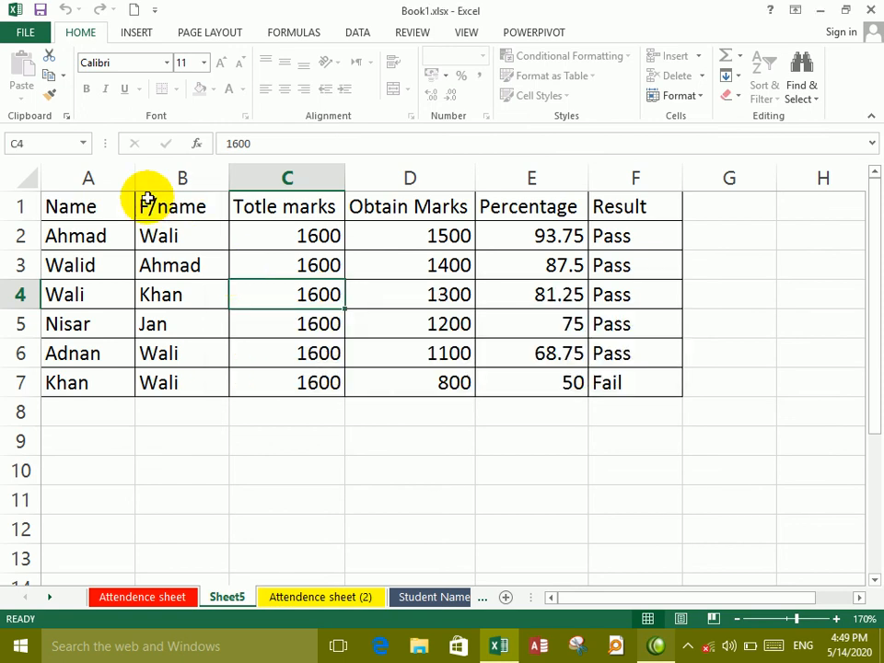
{"action": "left_click", "coordinate": [41, 40]}
{"action": "left_click", "coordinate": [183, 215]}
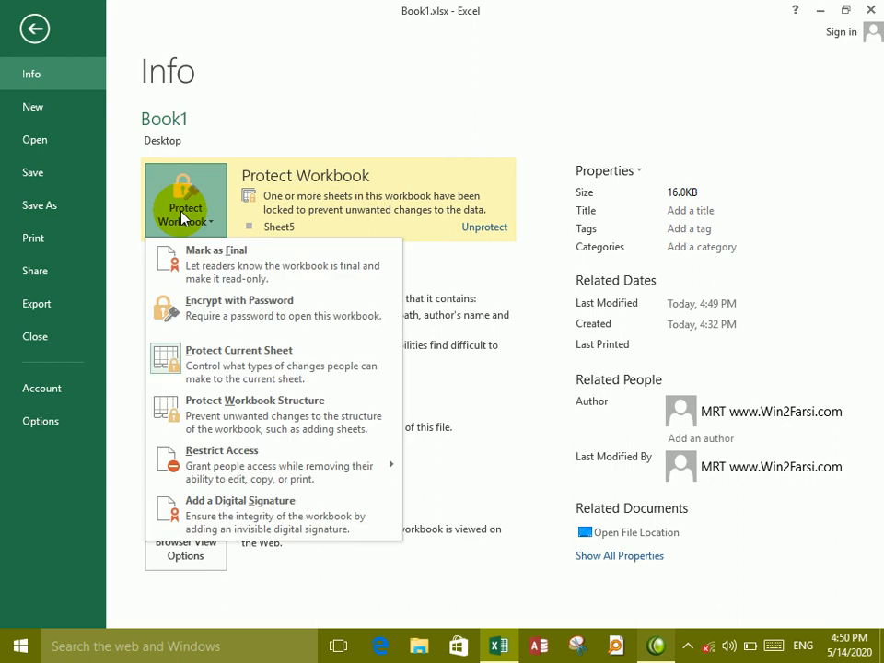
{"action": "left_click", "coordinate": [228, 309]}
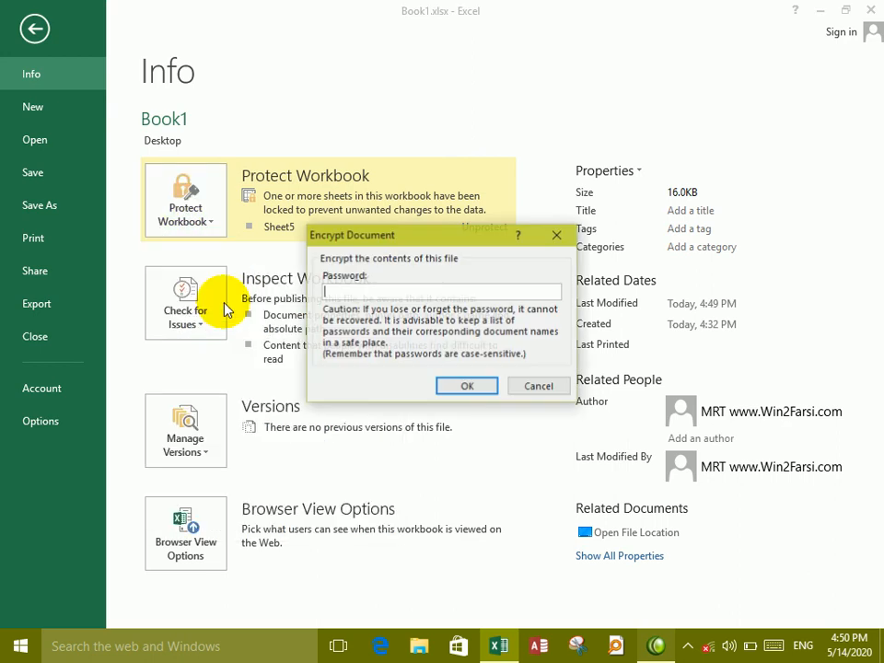
{"action": "type", "text": "1"}
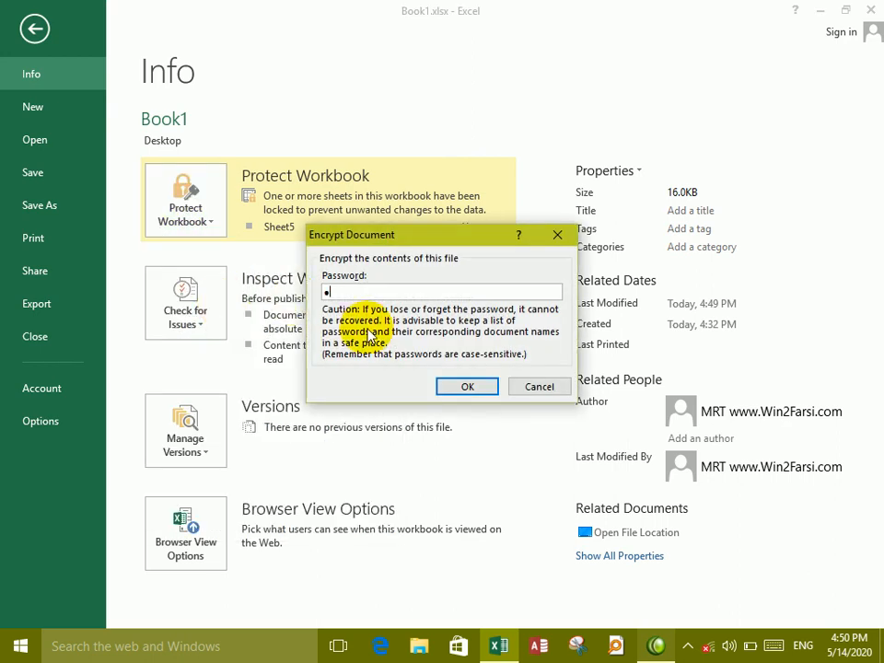
{"action": "left_click", "coordinate": [485, 395]}
{"action": "type", "text": "1"}
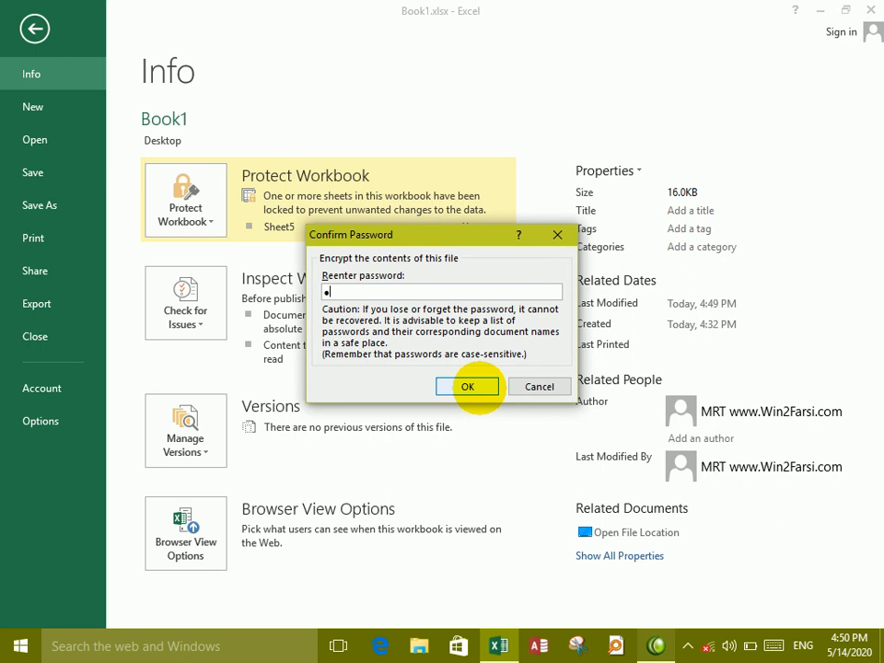
{"action": "left_click", "coordinate": [467, 385]}
{"action": "key", "text": "Escape"}
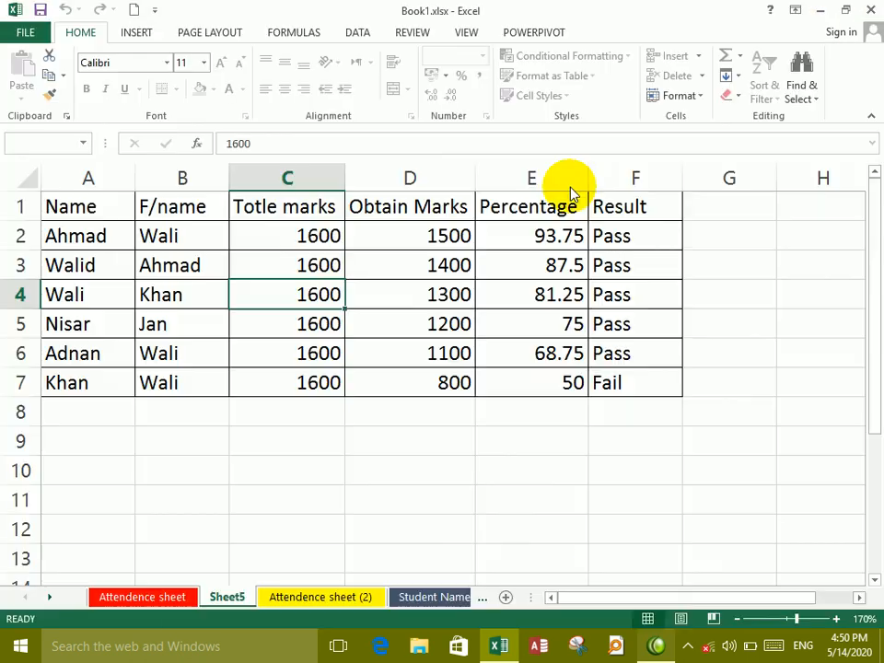
Step: Close the workbook with its changes saved, and reopen Book1.xlsx from the desktop by entering the workbook password
{"action": "key", "text": "alt+F4"}
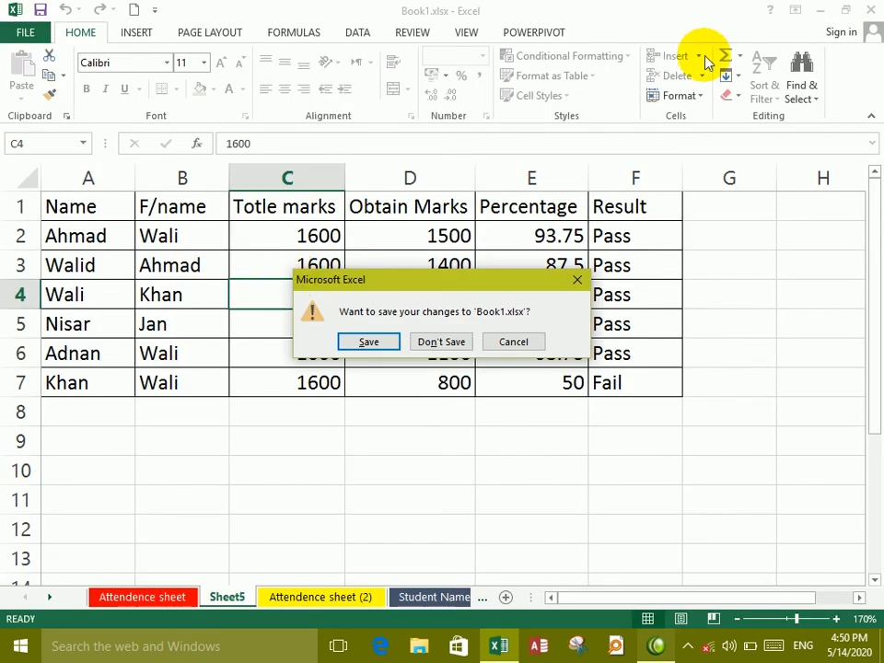
{"action": "left_click", "coordinate": [367, 343]}
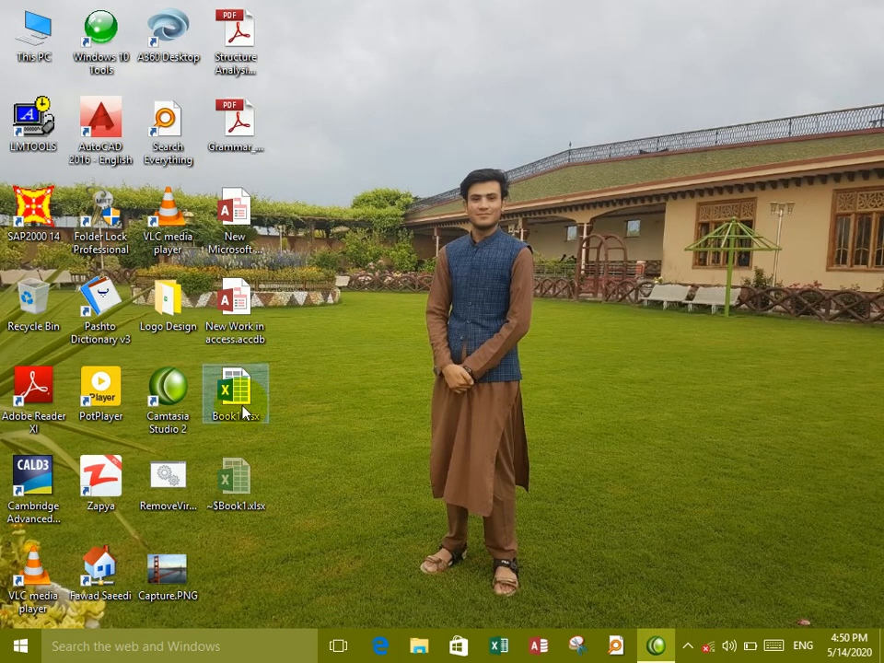
{"action": "double_click", "coordinate": [243, 412]}
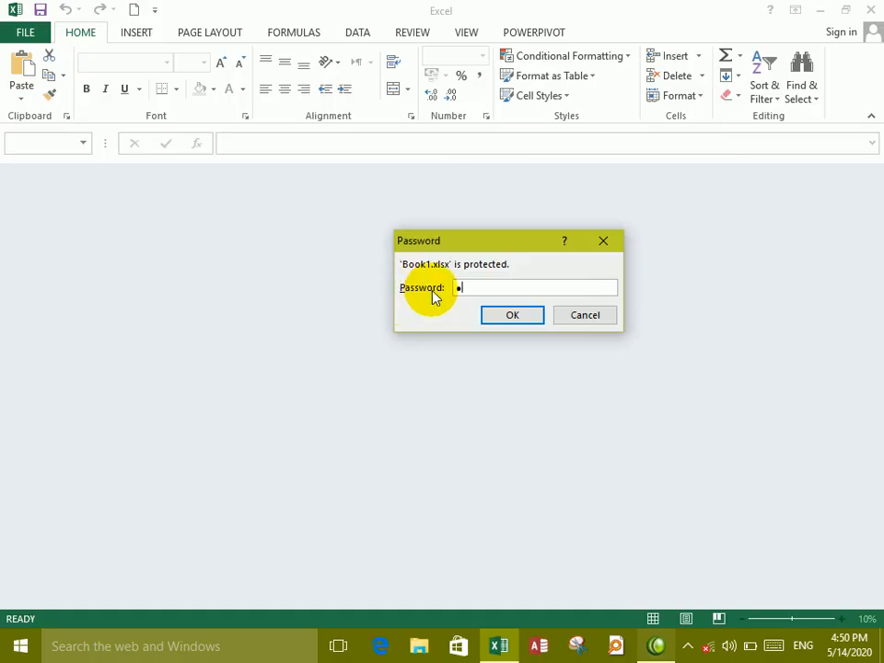
{"action": "left_click", "coordinate": [514, 318]}
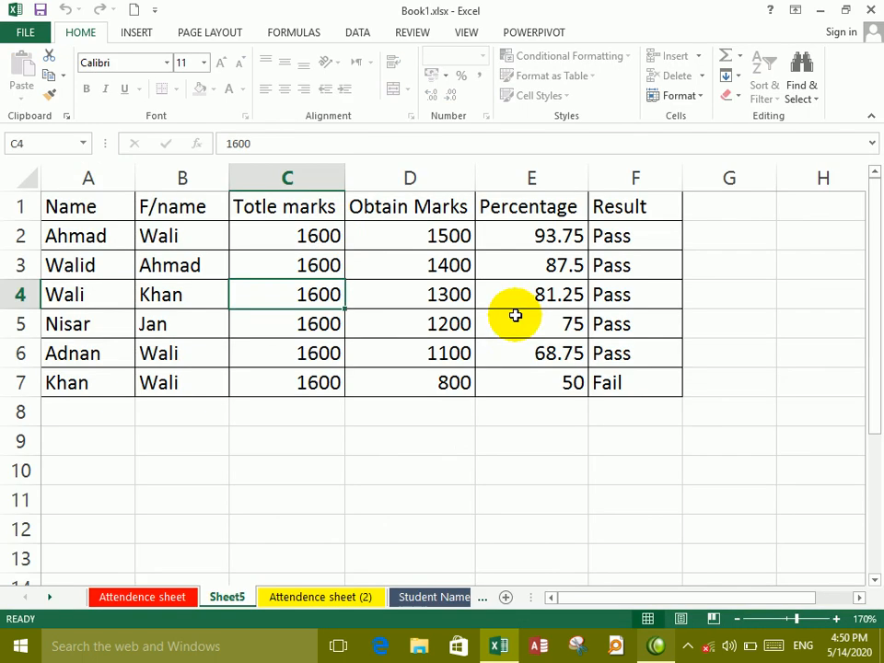
Step: Try to edit cells C3, B4 and D3 to test the sheet protection, dismissing each message
{"action": "double_click", "coordinate": [321, 267]}
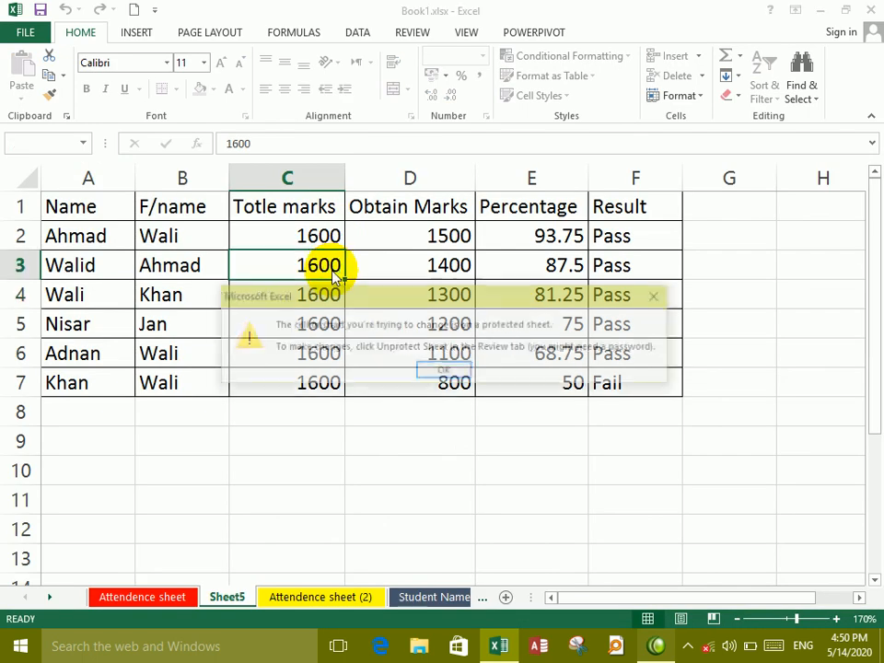
{"action": "left_click", "coordinate": [446, 370]}
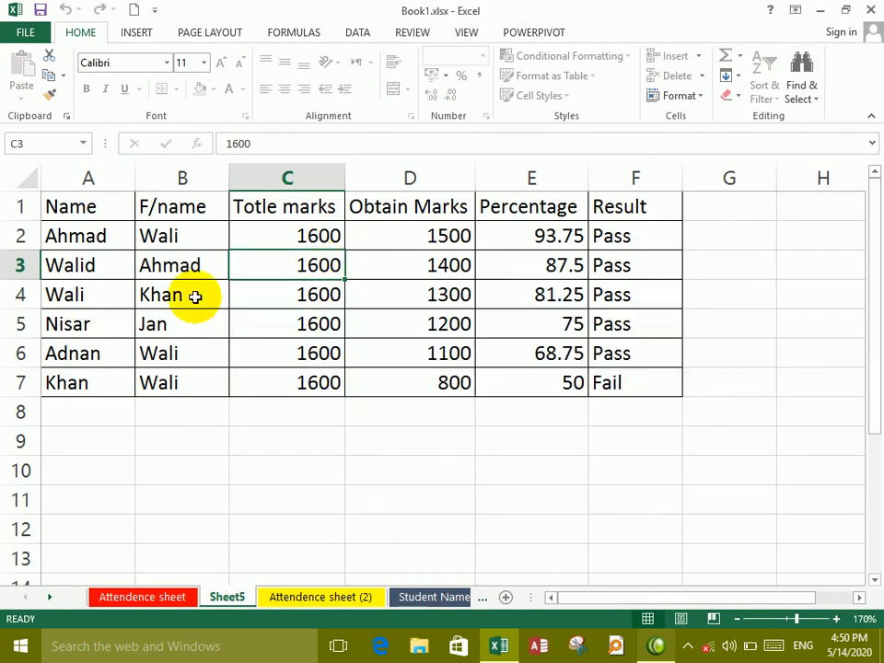
{"action": "double_click", "coordinate": [197, 297]}
{"action": "left_click", "coordinate": [442, 370]}
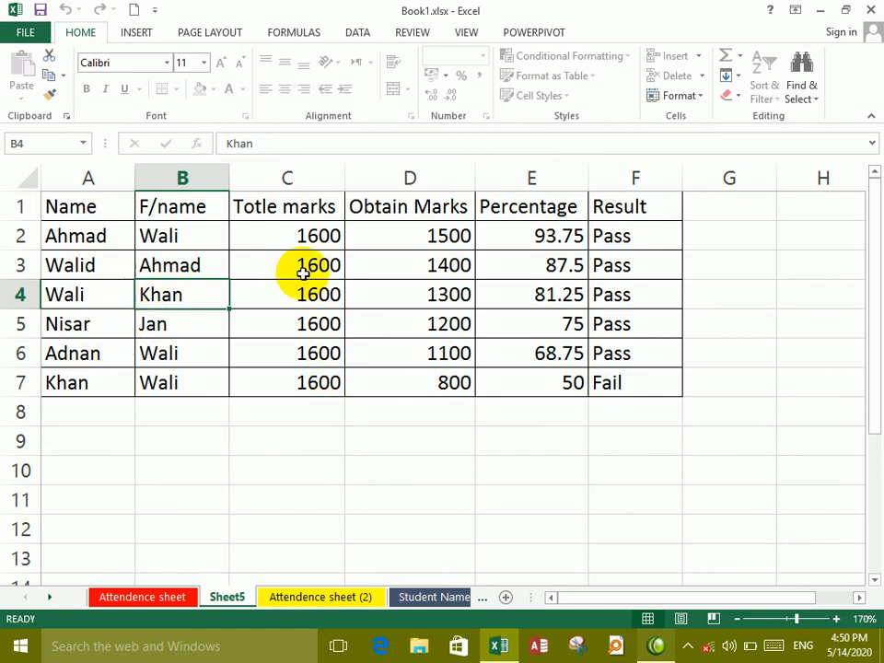
{"action": "double_click", "coordinate": [422, 261]}
{"action": "left_click", "coordinate": [433, 377]}
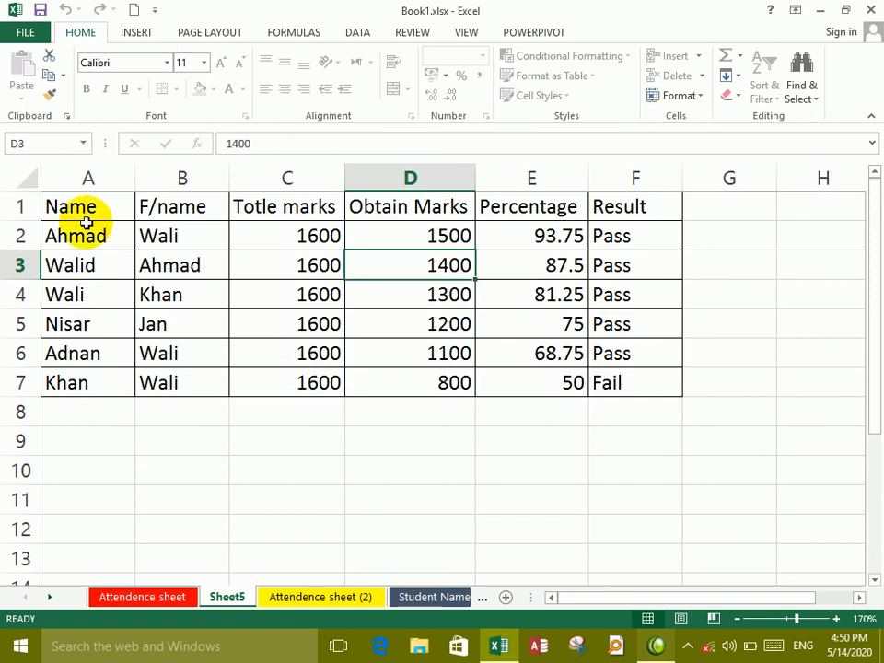
Step: Select the marks table A1:F7 and unprotect the sheet, entering the sheet password
{"action": "left_click_drag", "start_coordinate": [76, 202], "coordinate": [639, 392]}
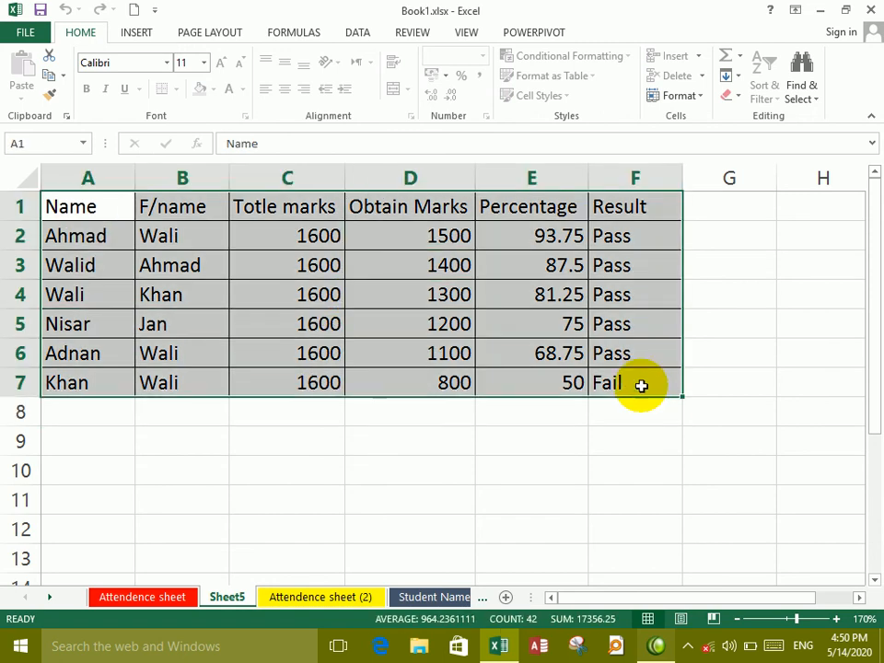
{"action": "left_click", "coordinate": [674, 98]}
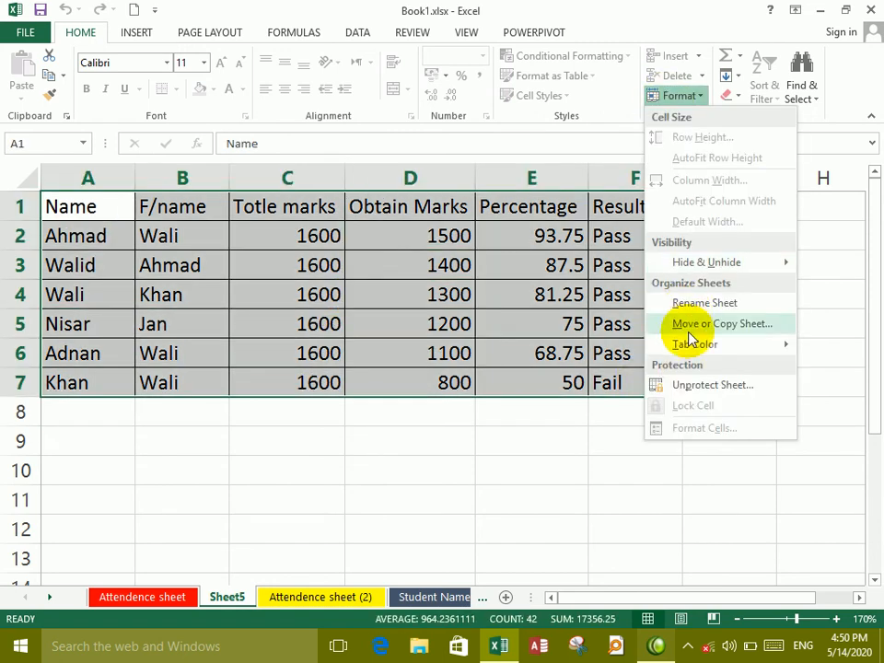
{"action": "left_click", "coordinate": [688, 385]}
{"action": "left_click", "coordinate": [510, 310]}
Step: Try to edit the total marks in cells C4 and C5, dismissing each protection message
{"action": "double_click", "coordinate": [318, 300]}
{"action": "left_click", "coordinate": [438, 371]}
{"action": "double_click", "coordinate": [311, 334]}
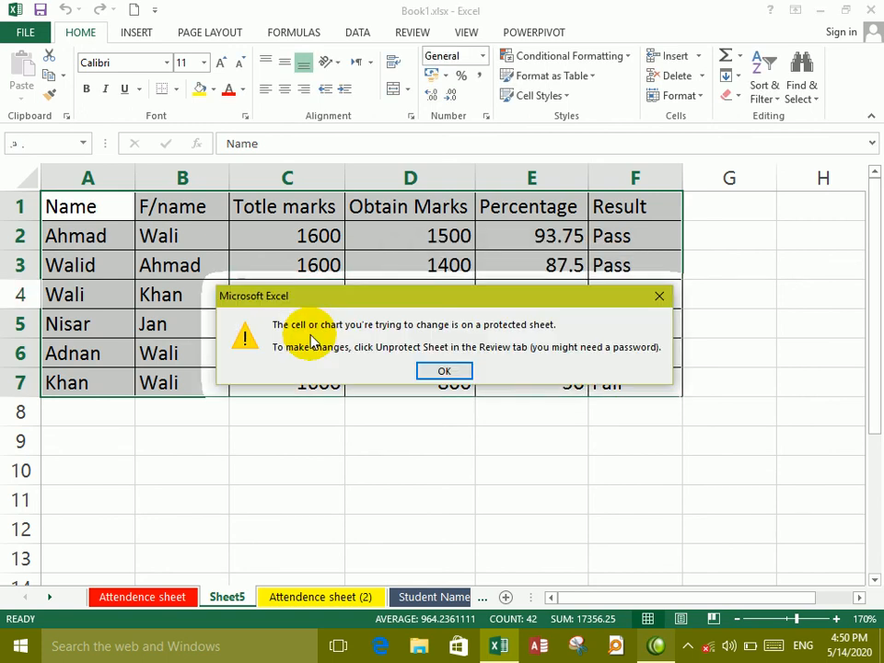
{"action": "left_click", "coordinate": [444, 371]}
Step: Replace the first student's name in A2 and the father's name in B2 with new names
{"action": "left_click", "coordinate": [58, 232]}
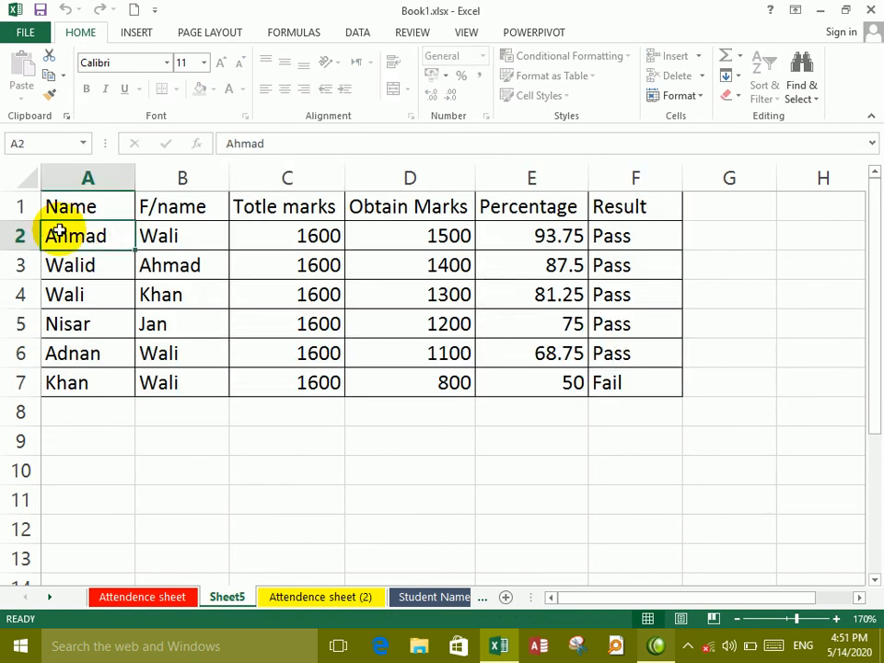
{"action": "type", "text": "Samim"}
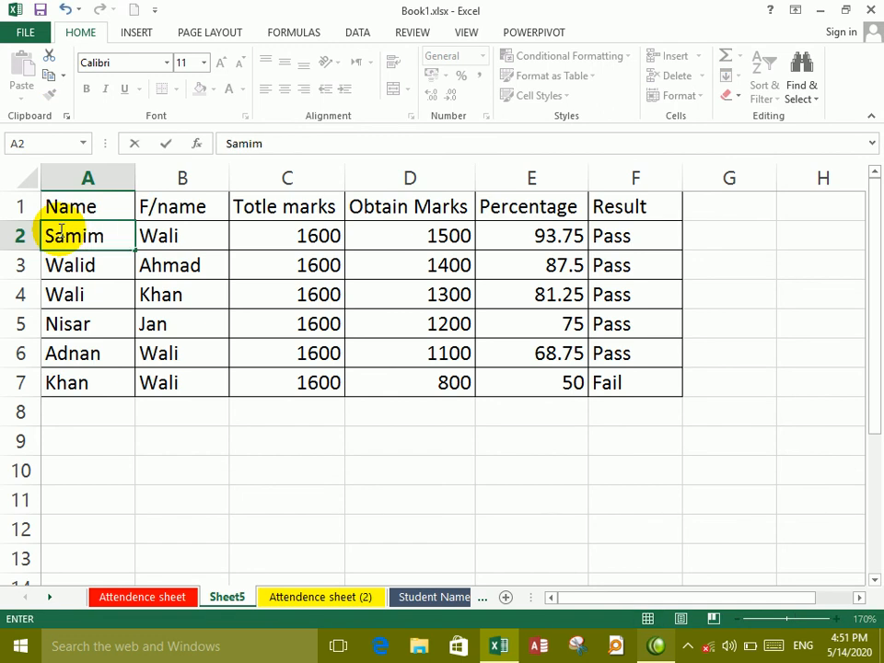
{"action": "key", "text": "Tab"}
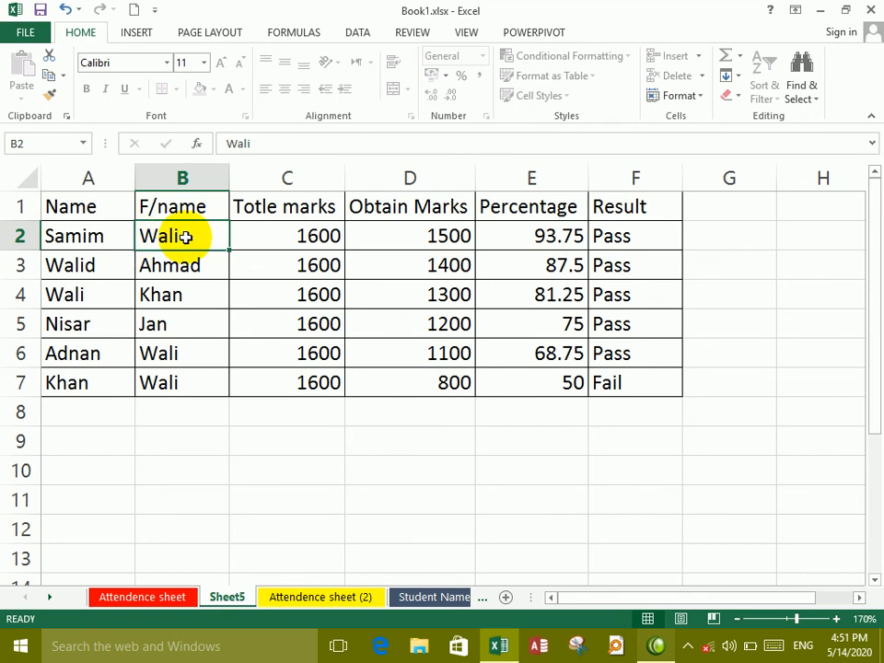
{"action": "type", "text": "Ali"}
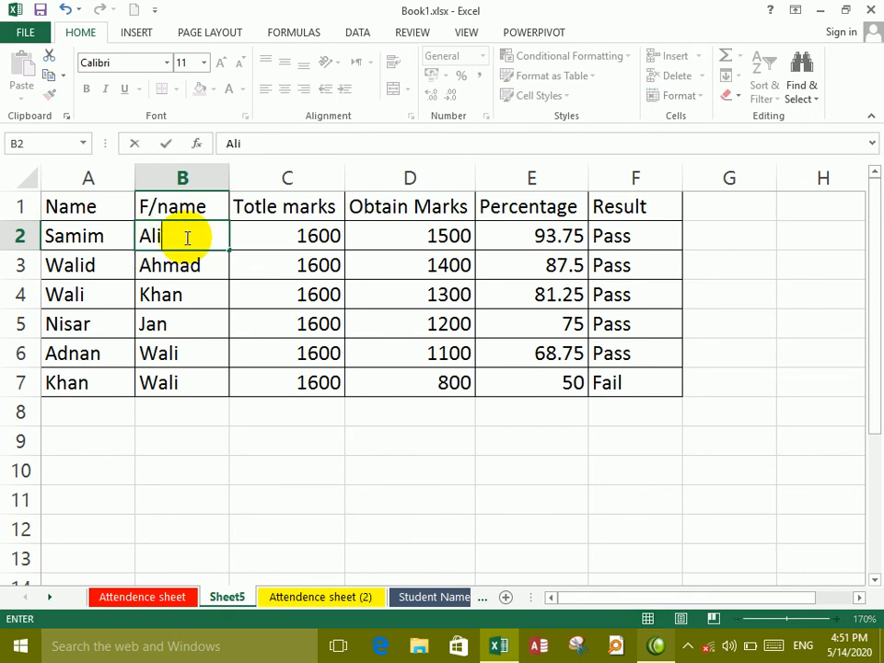
{"action": "key", "text": "Return"}
Step: Try to edit the total marks in C2, dismiss the message, and set the obtained marks in D2 to 1600
{"action": "double_click", "coordinate": [269, 238]}
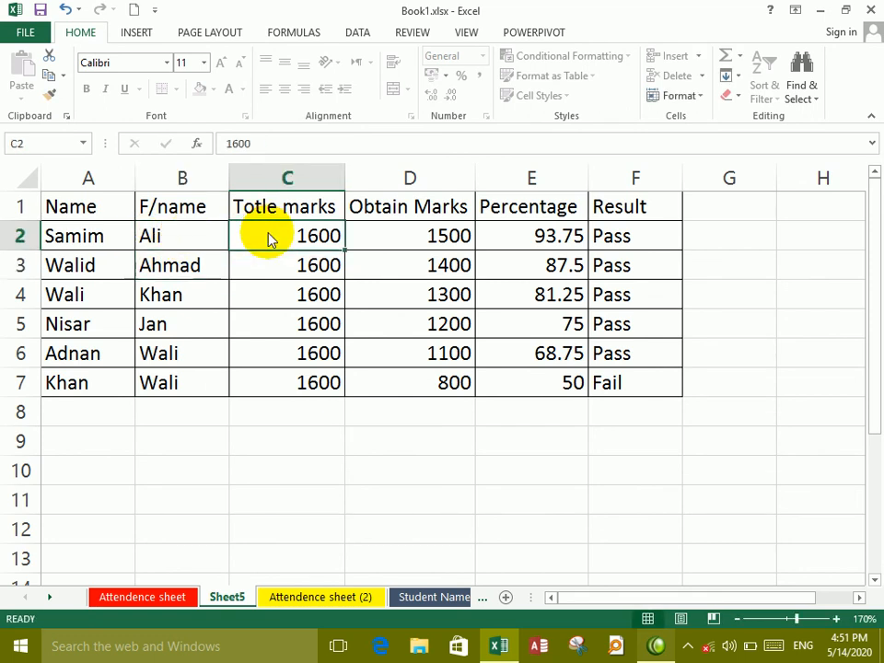
{"action": "left_click", "coordinate": [451, 372]}
{"action": "left_click", "coordinate": [430, 237]}
{"action": "type", "text": "1600"}
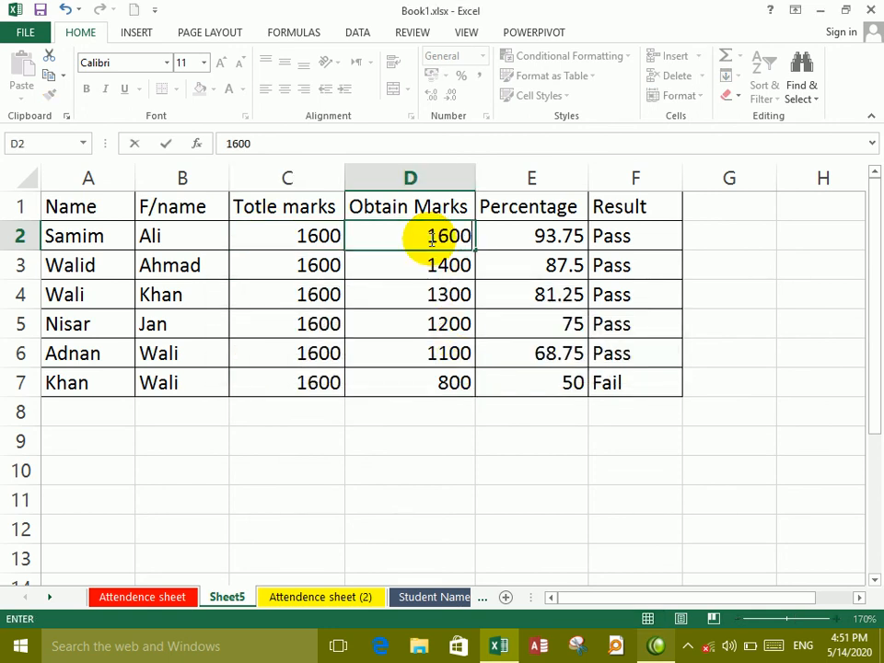
{"action": "key", "text": "ctrl+Return"}
{"action": "key", "text": "Return"}
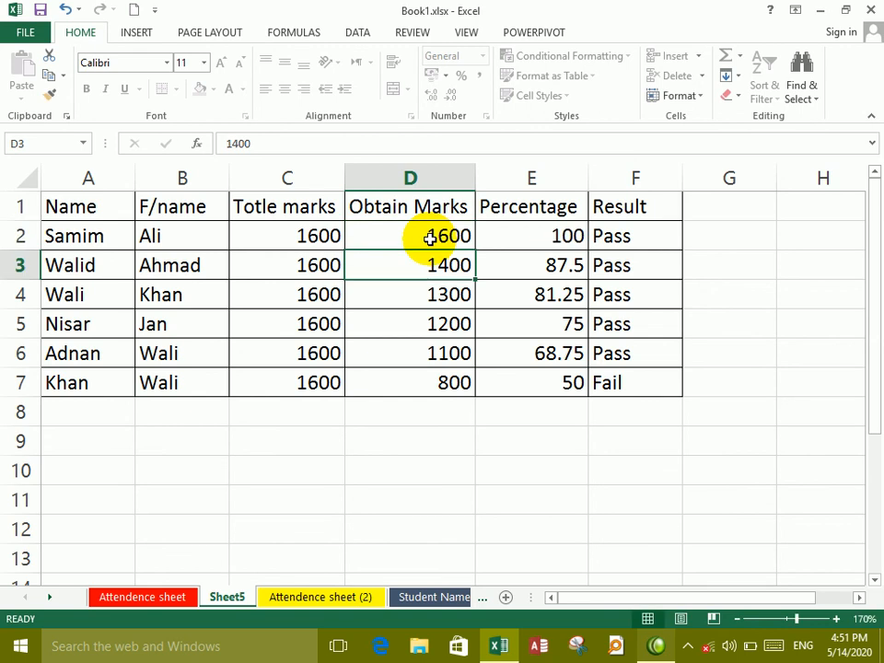
Step: Try to edit the percentage formula in E2 and dismiss the protection message
{"action": "left_click", "coordinate": [461, 236]}
{"action": "double_click", "coordinate": [560, 233]}
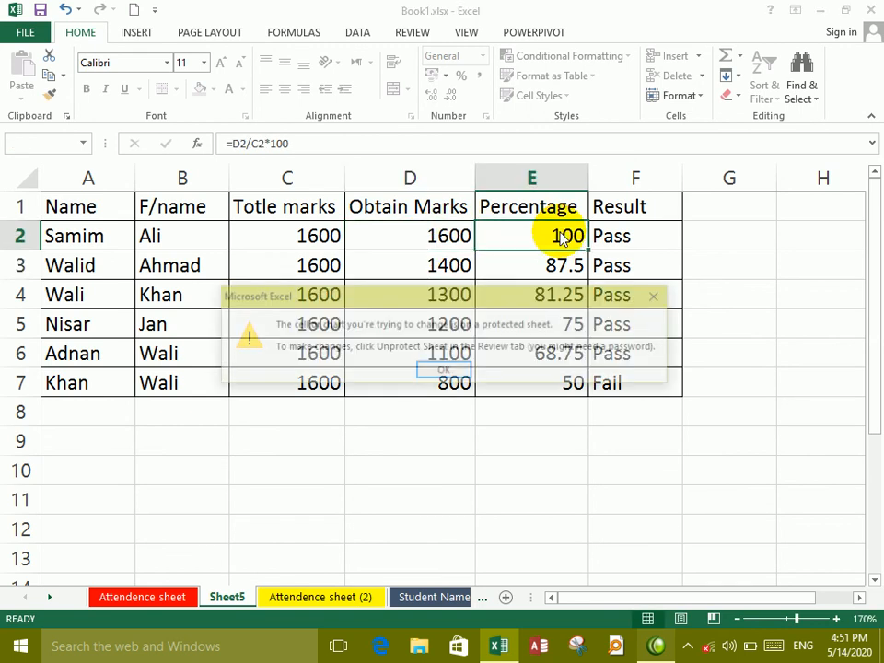
{"action": "left_click", "coordinate": [447, 370]}
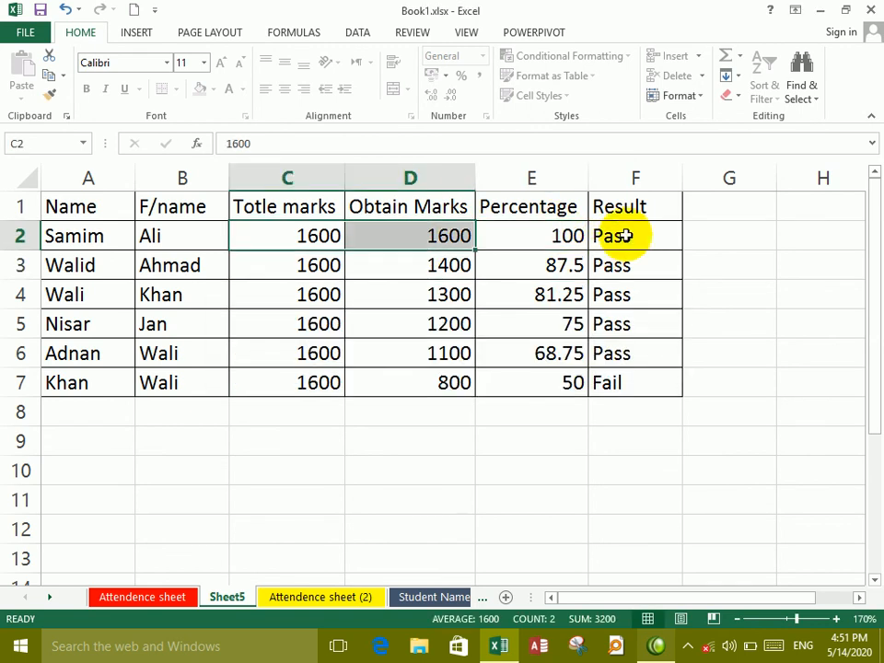
Step: Set the obtained marks in D6 to 700
{"action": "left_click", "coordinate": [427, 350]}
{"action": "type", "text": "70"}
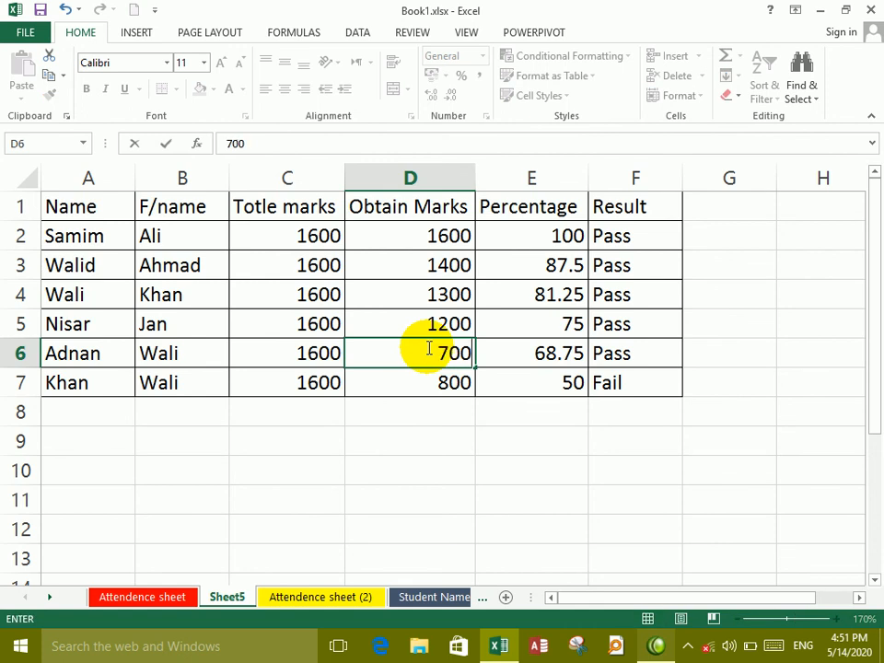